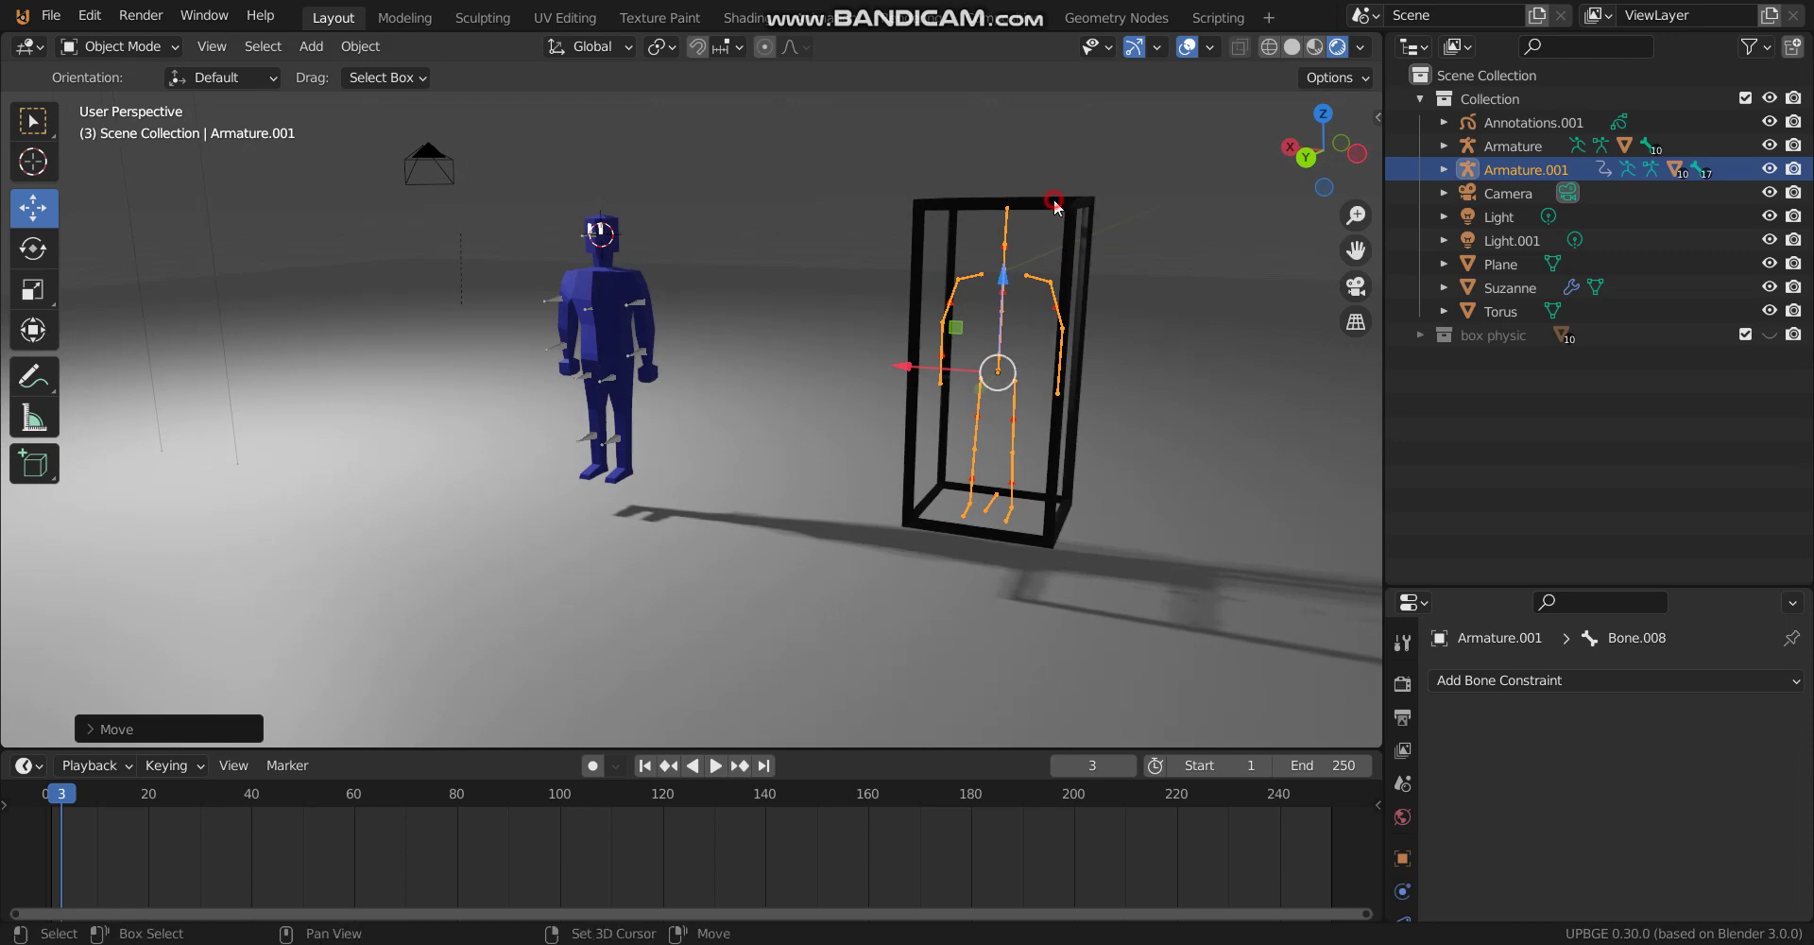
# Parent the armature inside the black box frame to the frame using the Object option.
pyautogui.click(1057, 208)
pyautogui.hotkey('ctrl', 'p')
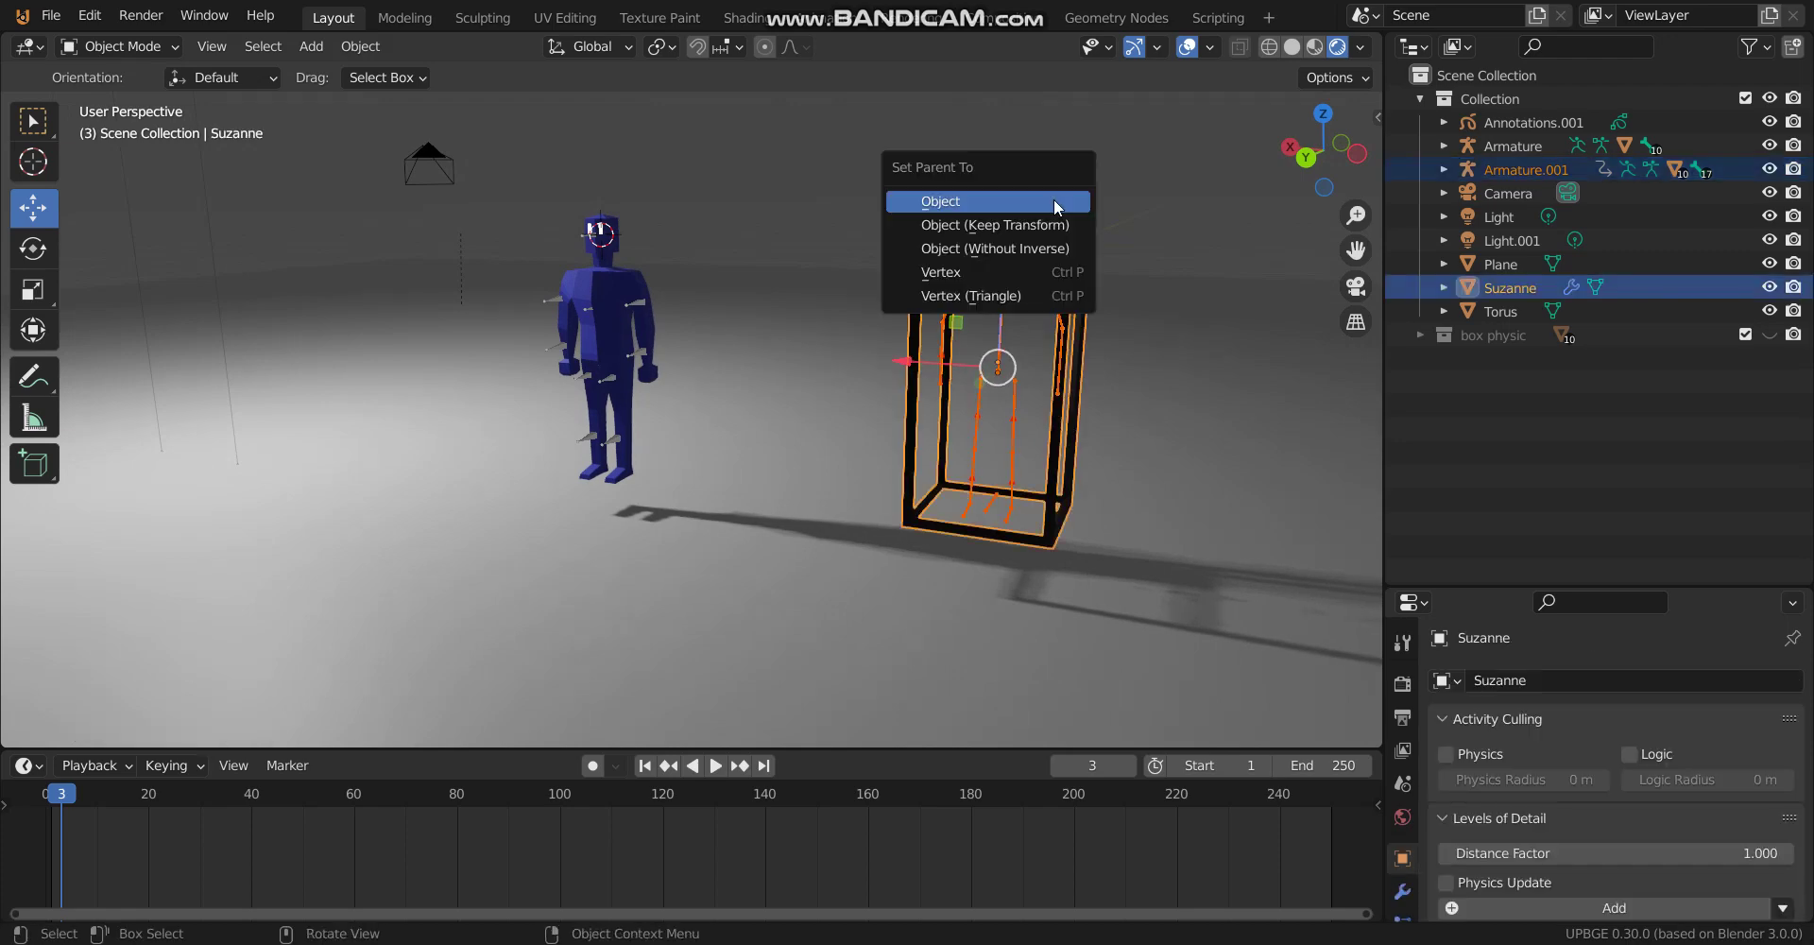
pyautogui.click(1055, 198)
pyautogui.moveTo(1056, 199); pyautogui.dragTo(905, 321, button='middle')
pyautogui.scroll(5, 914, 315)
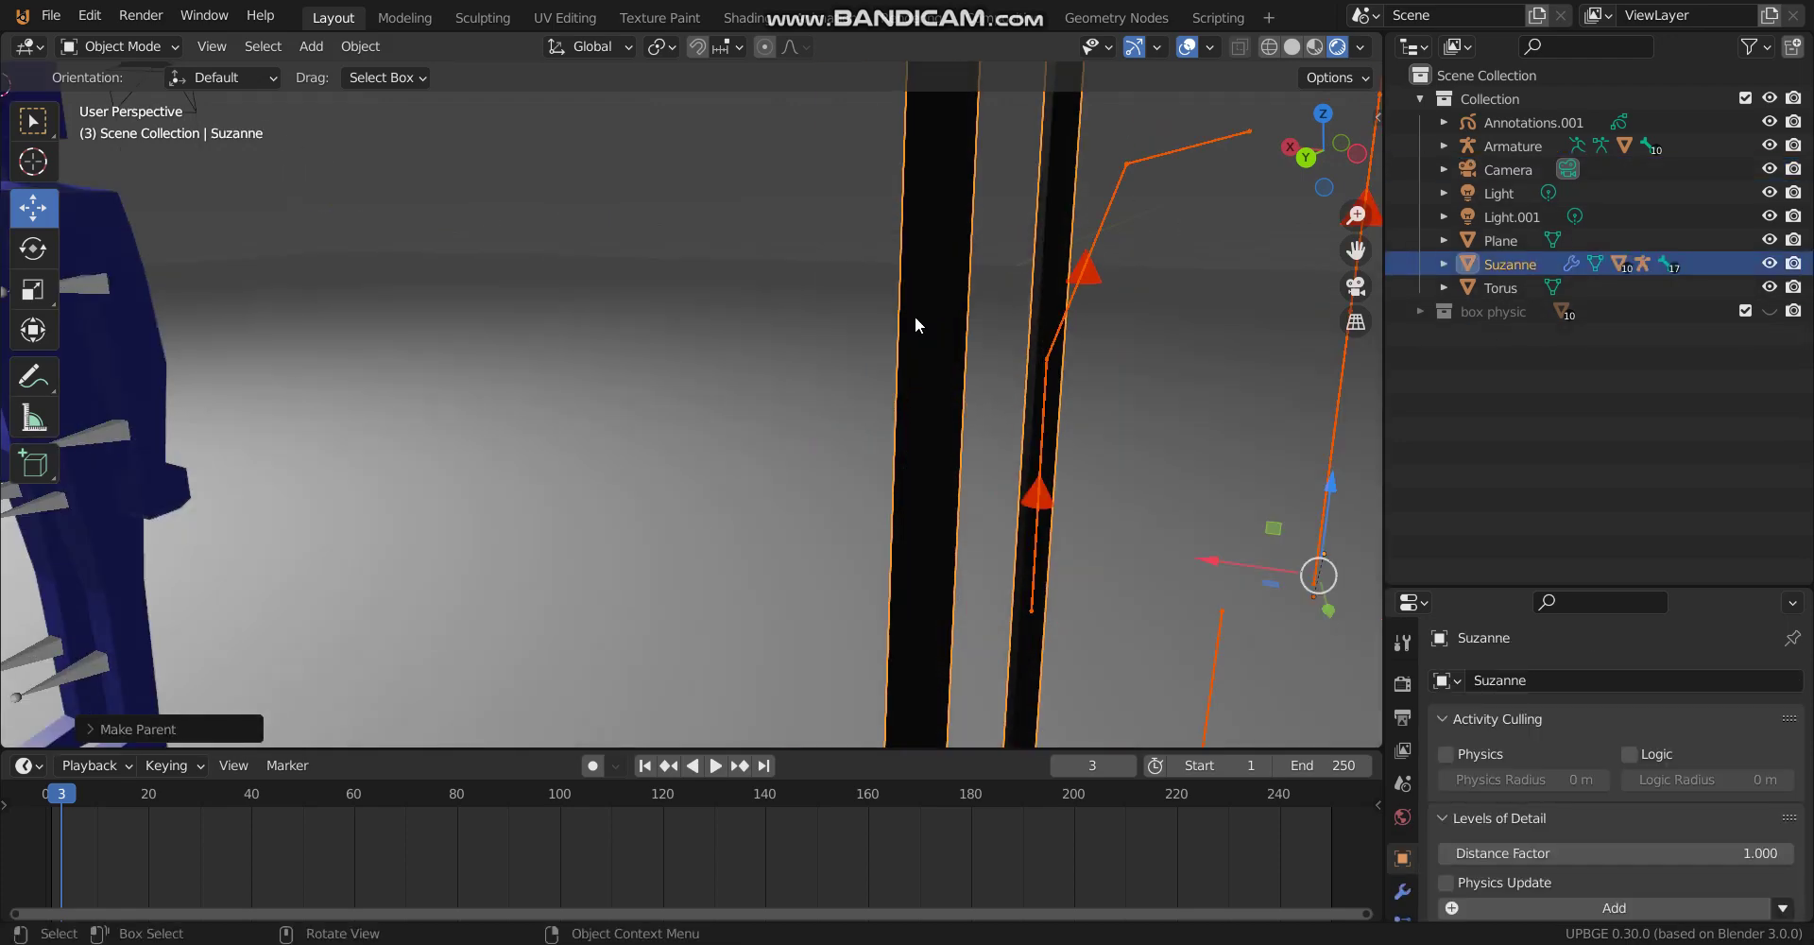
pyautogui.scroll(-3, 932, 308)
# Enable Actor and Ghost in Game Physics for the head cone, the first upper-arm cone and the torso cone.
pyautogui.click(1000, 213)
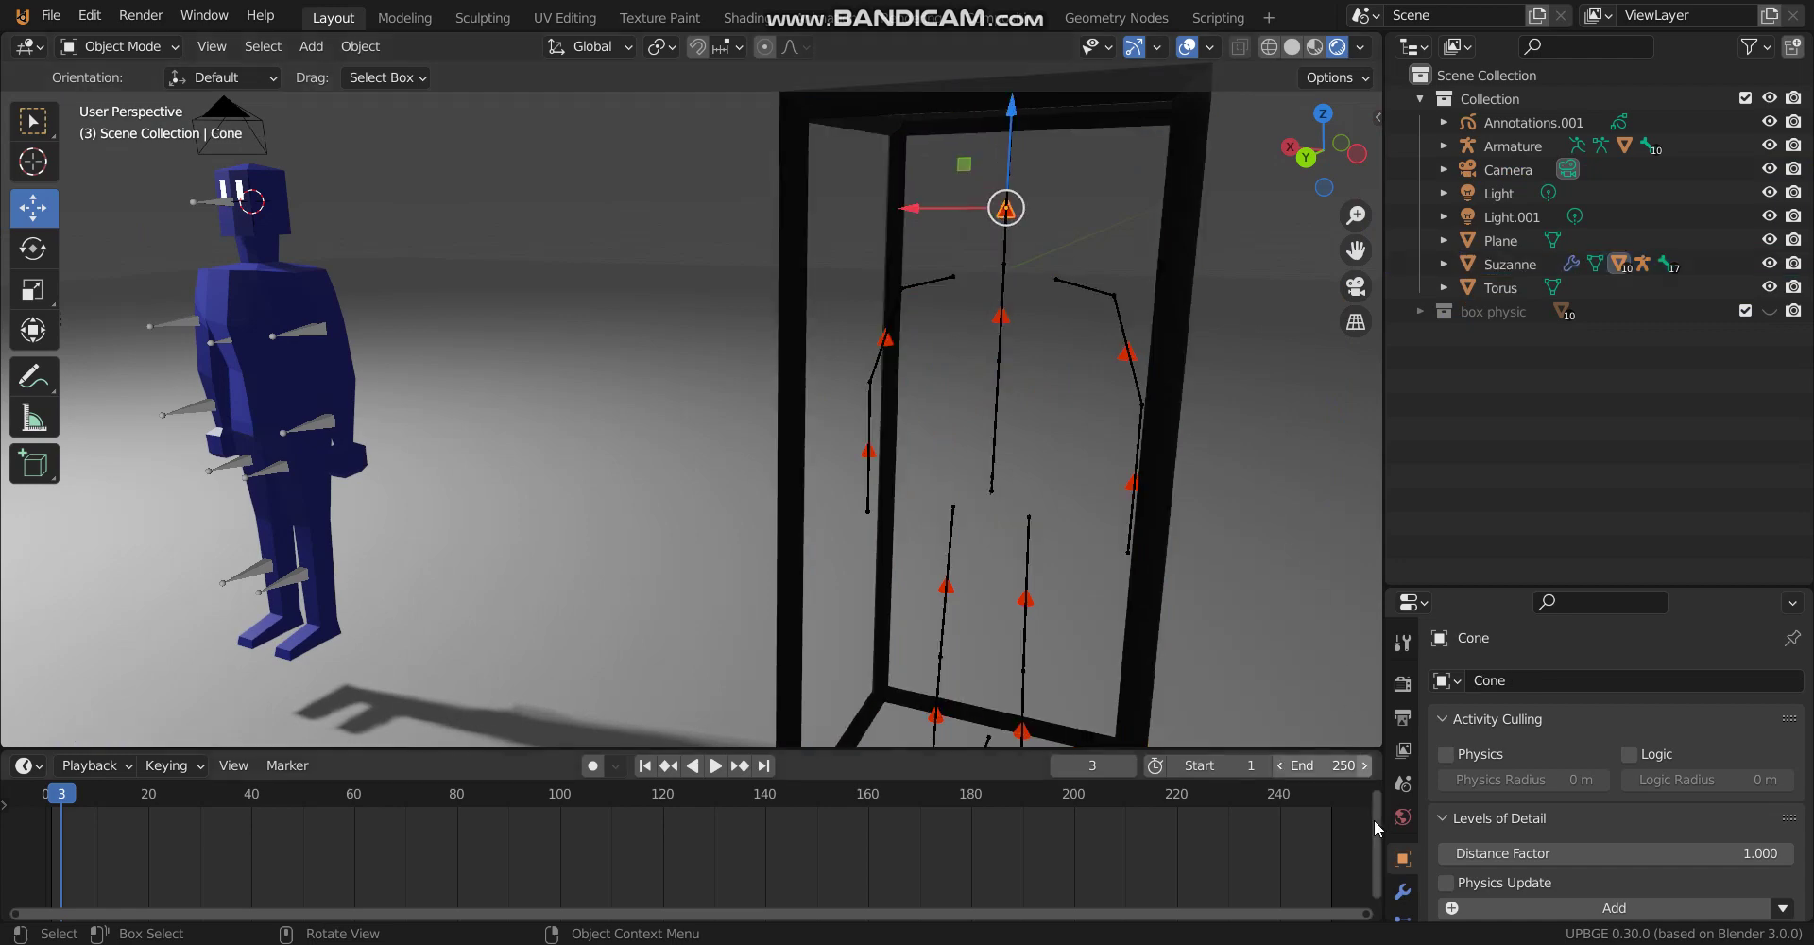
pyautogui.moveTo(1540, 587); pyautogui.dragTo(1525, 244)
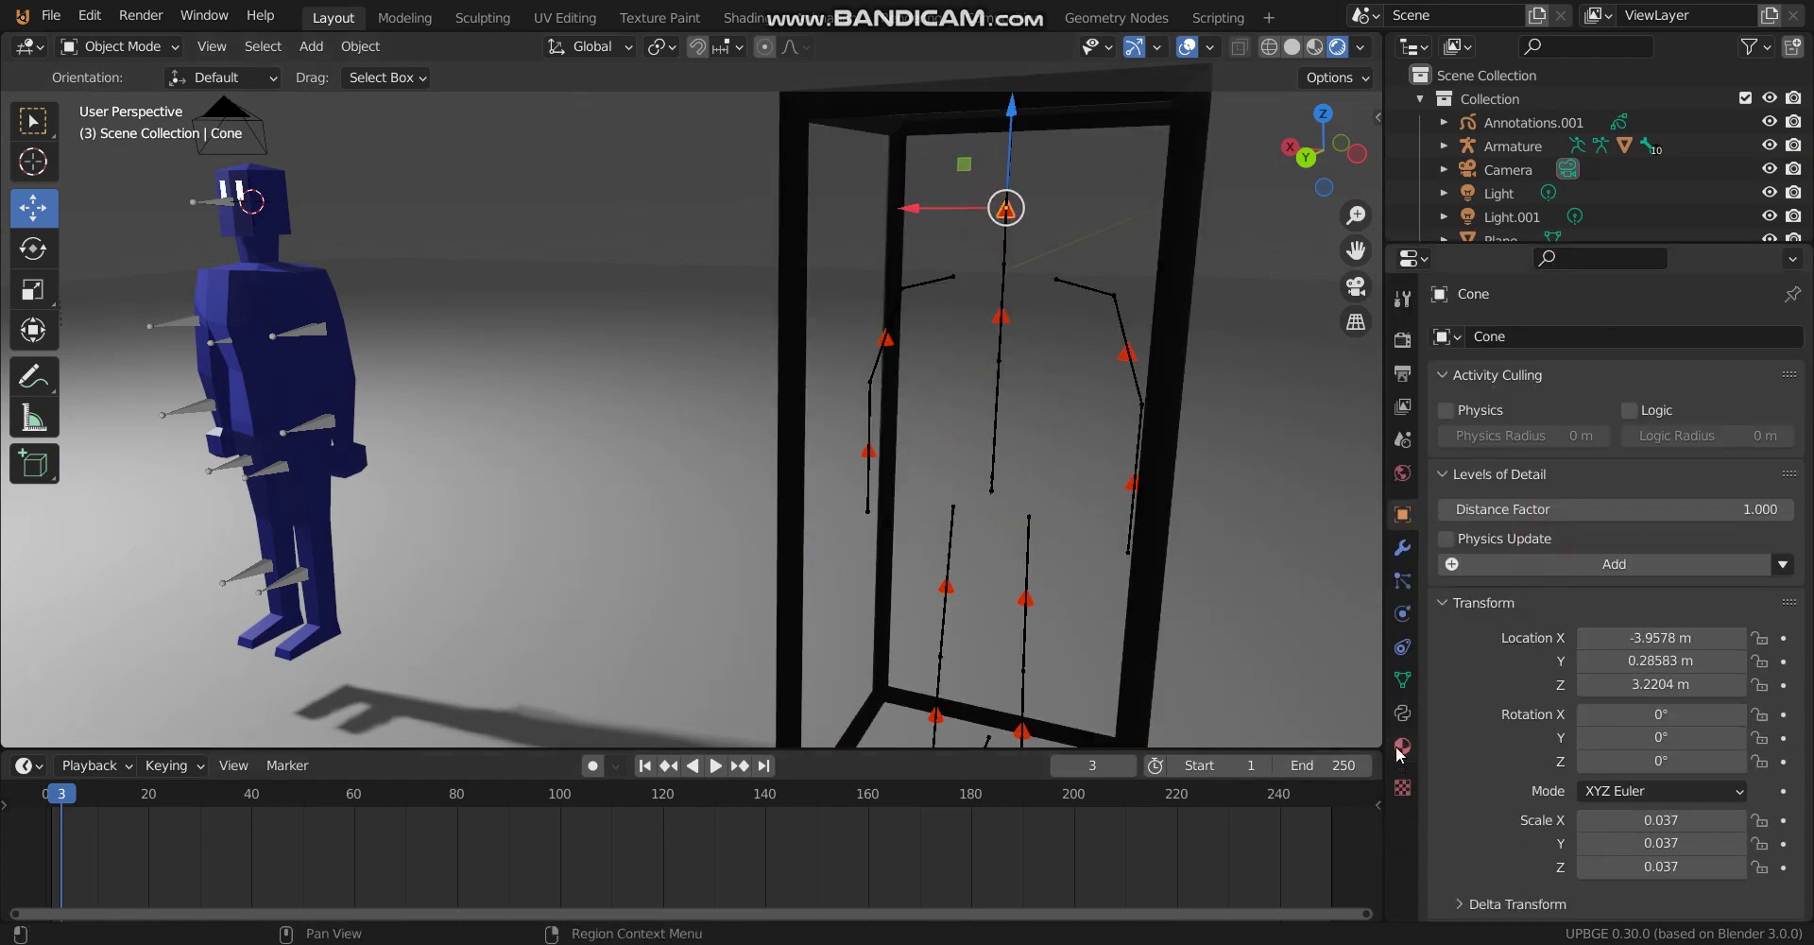
pyautogui.click(1404, 615)
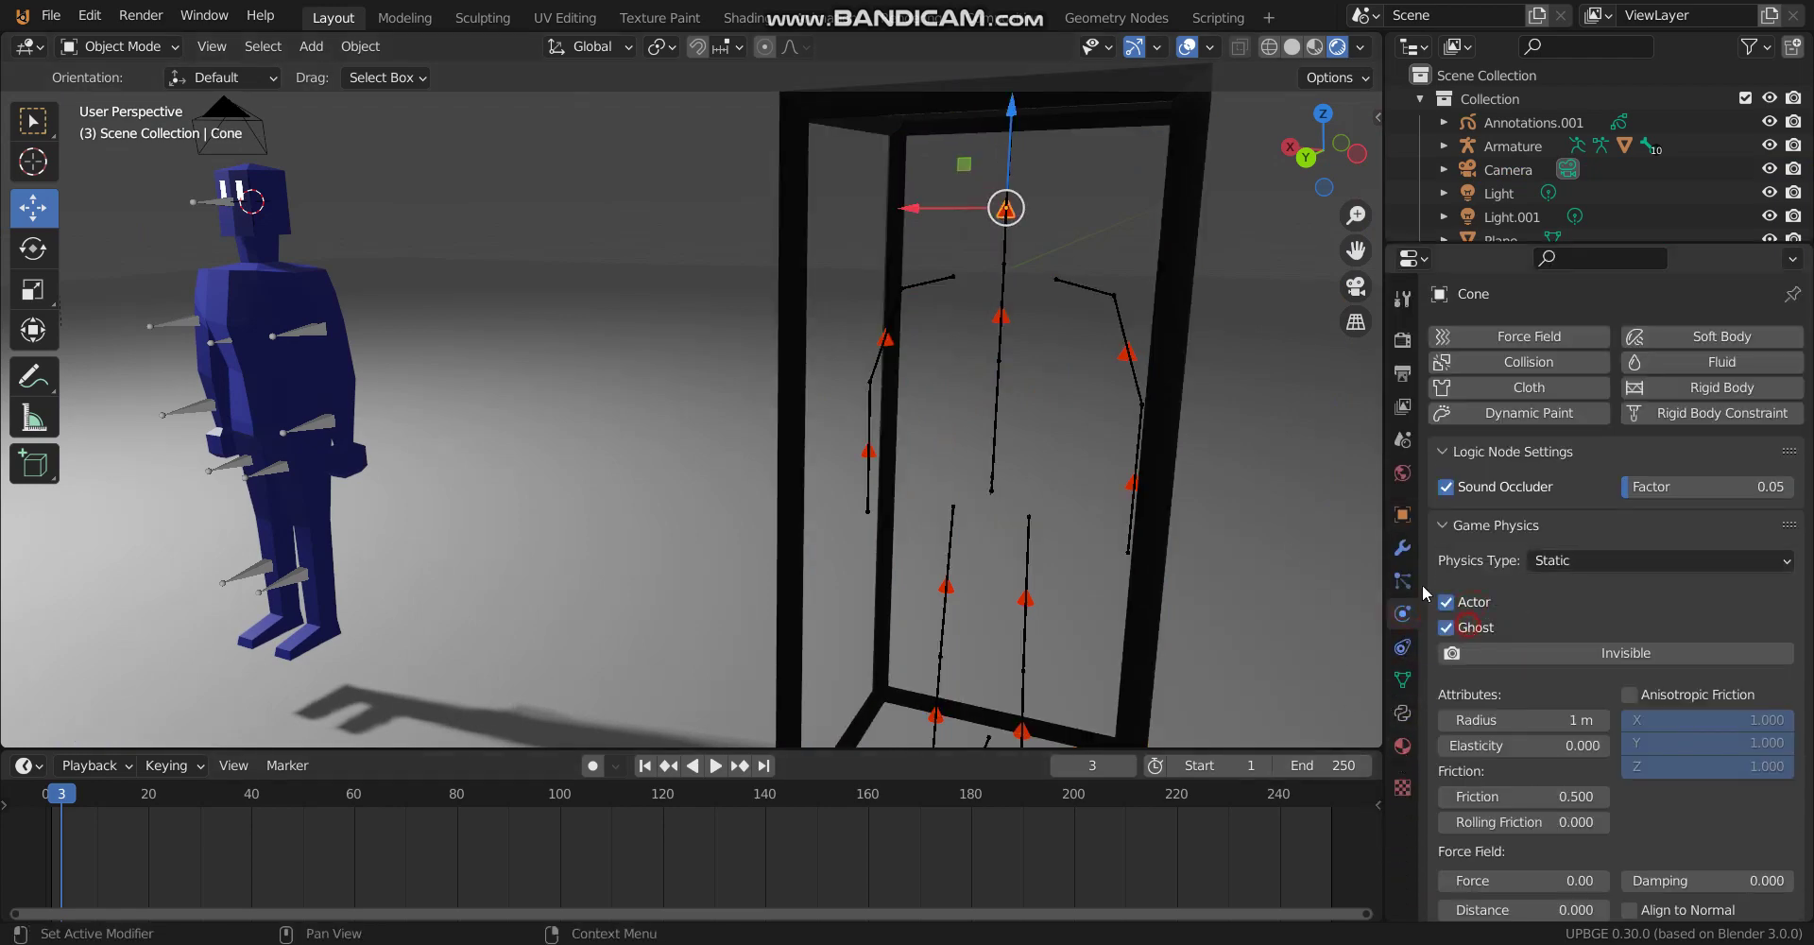
pyautogui.click(1117, 363)
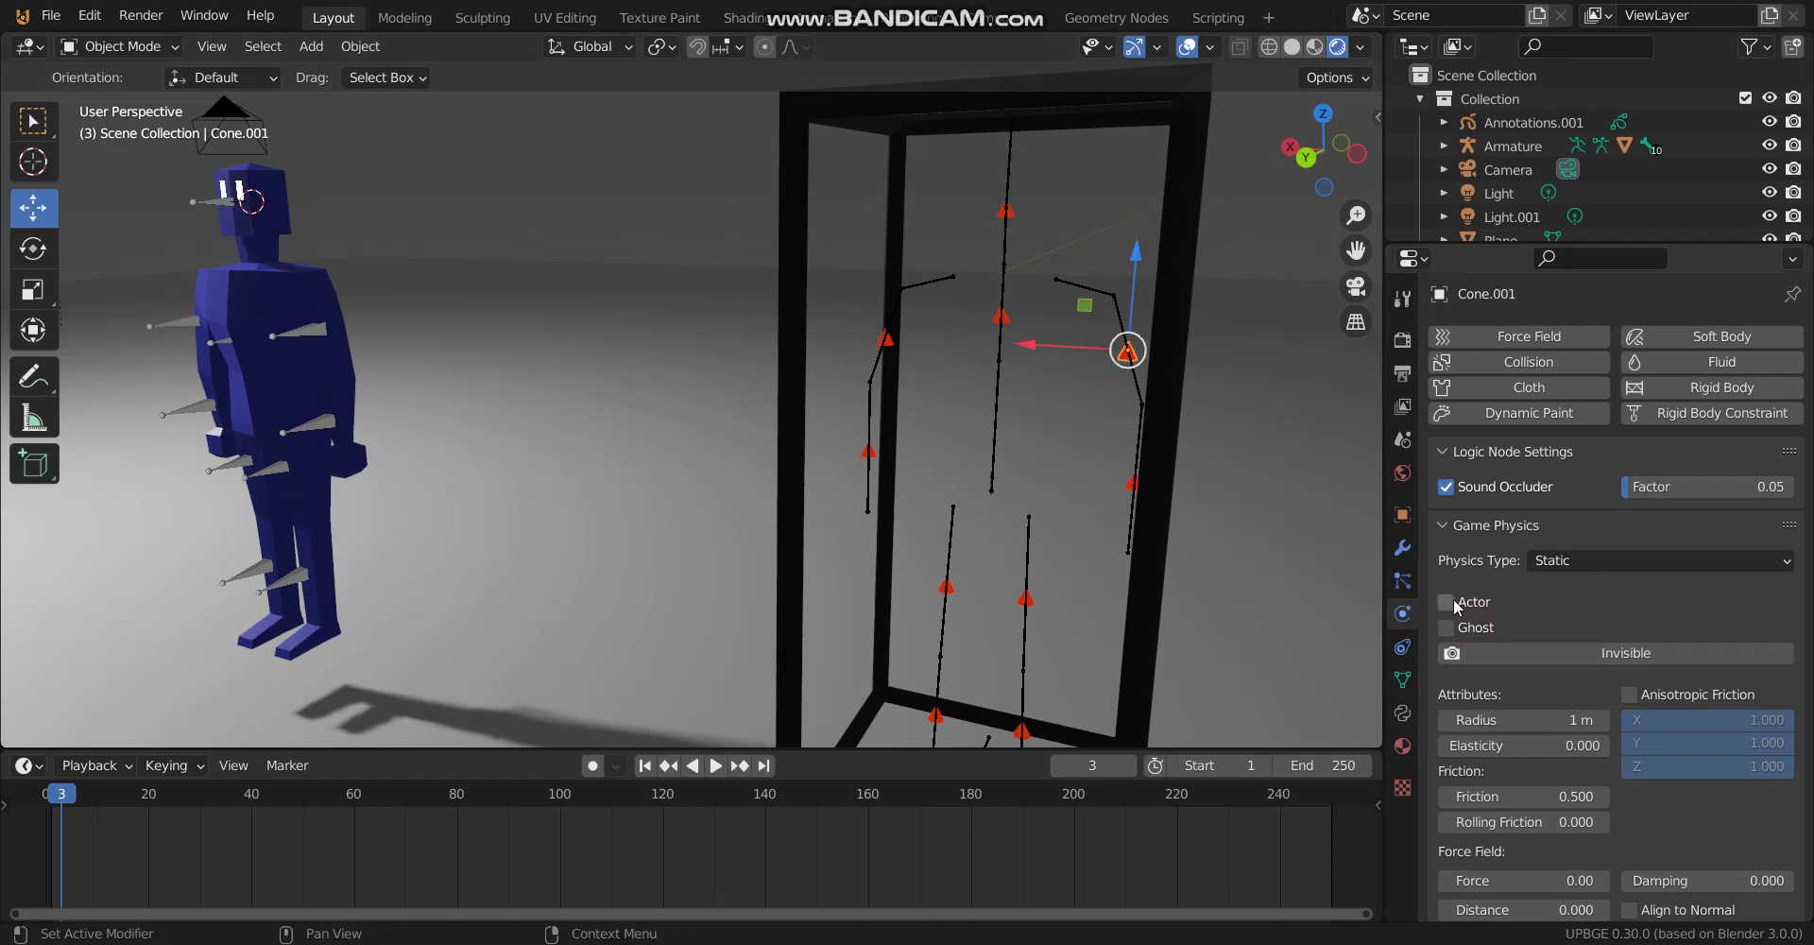
pyautogui.click(991, 320)
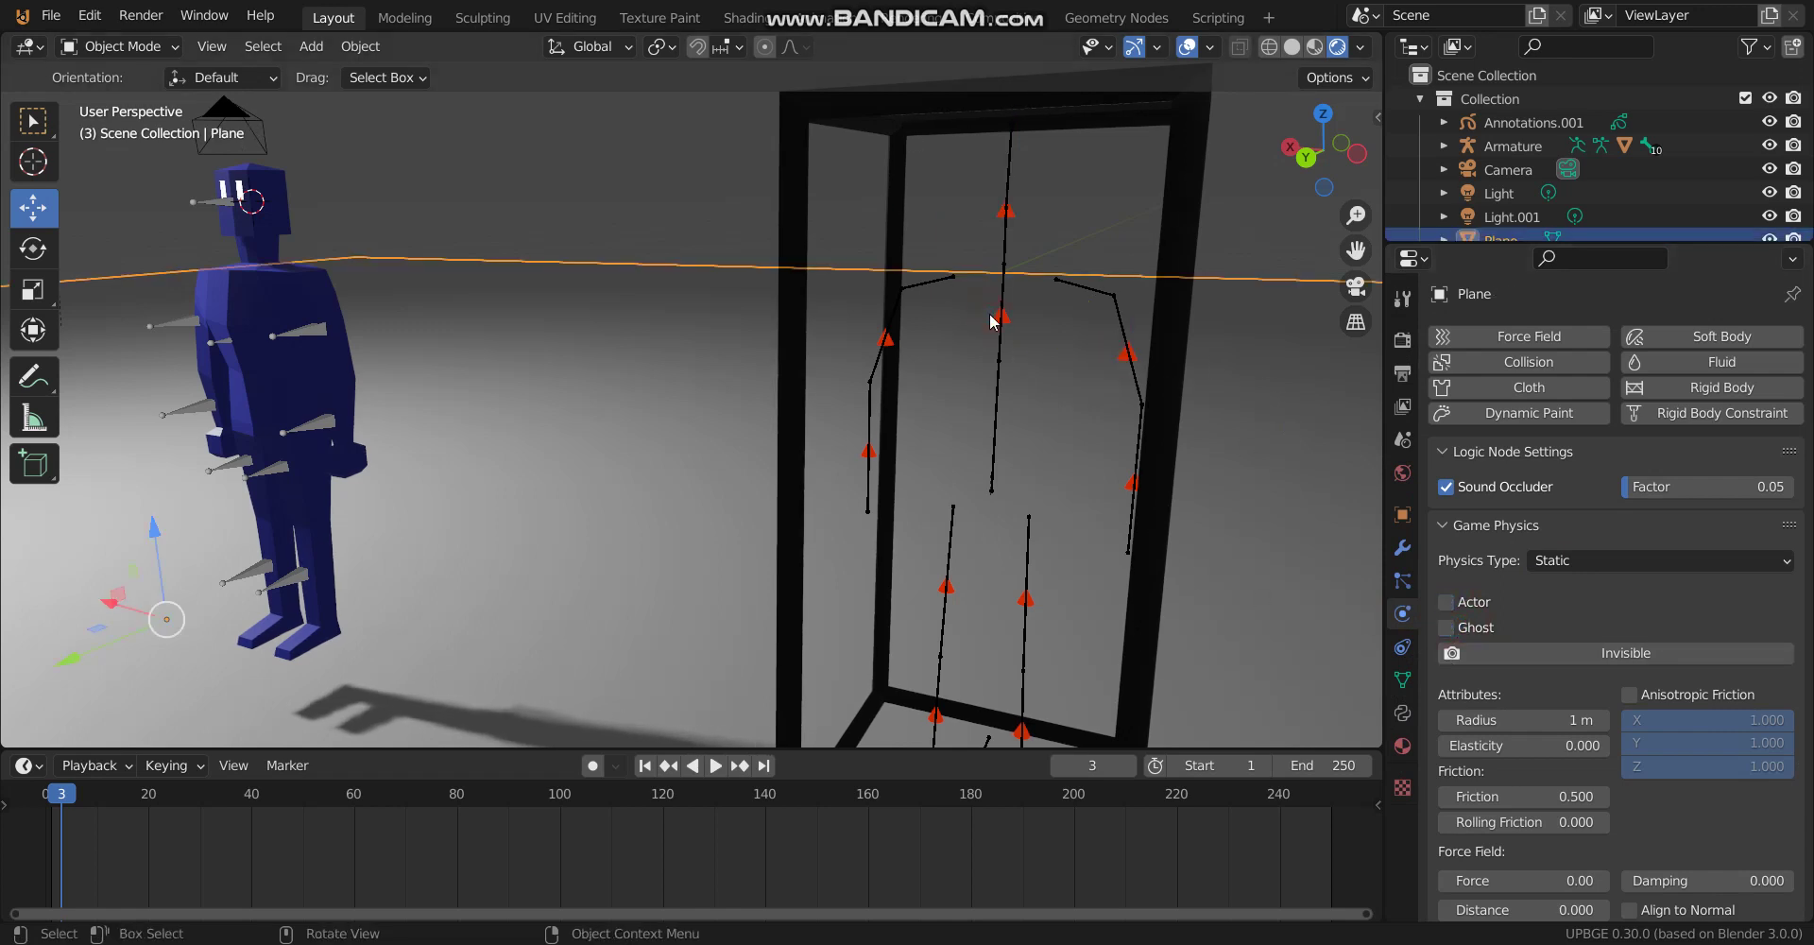
pyautogui.click(1001, 318)
pyautogui.click(1453, 629)
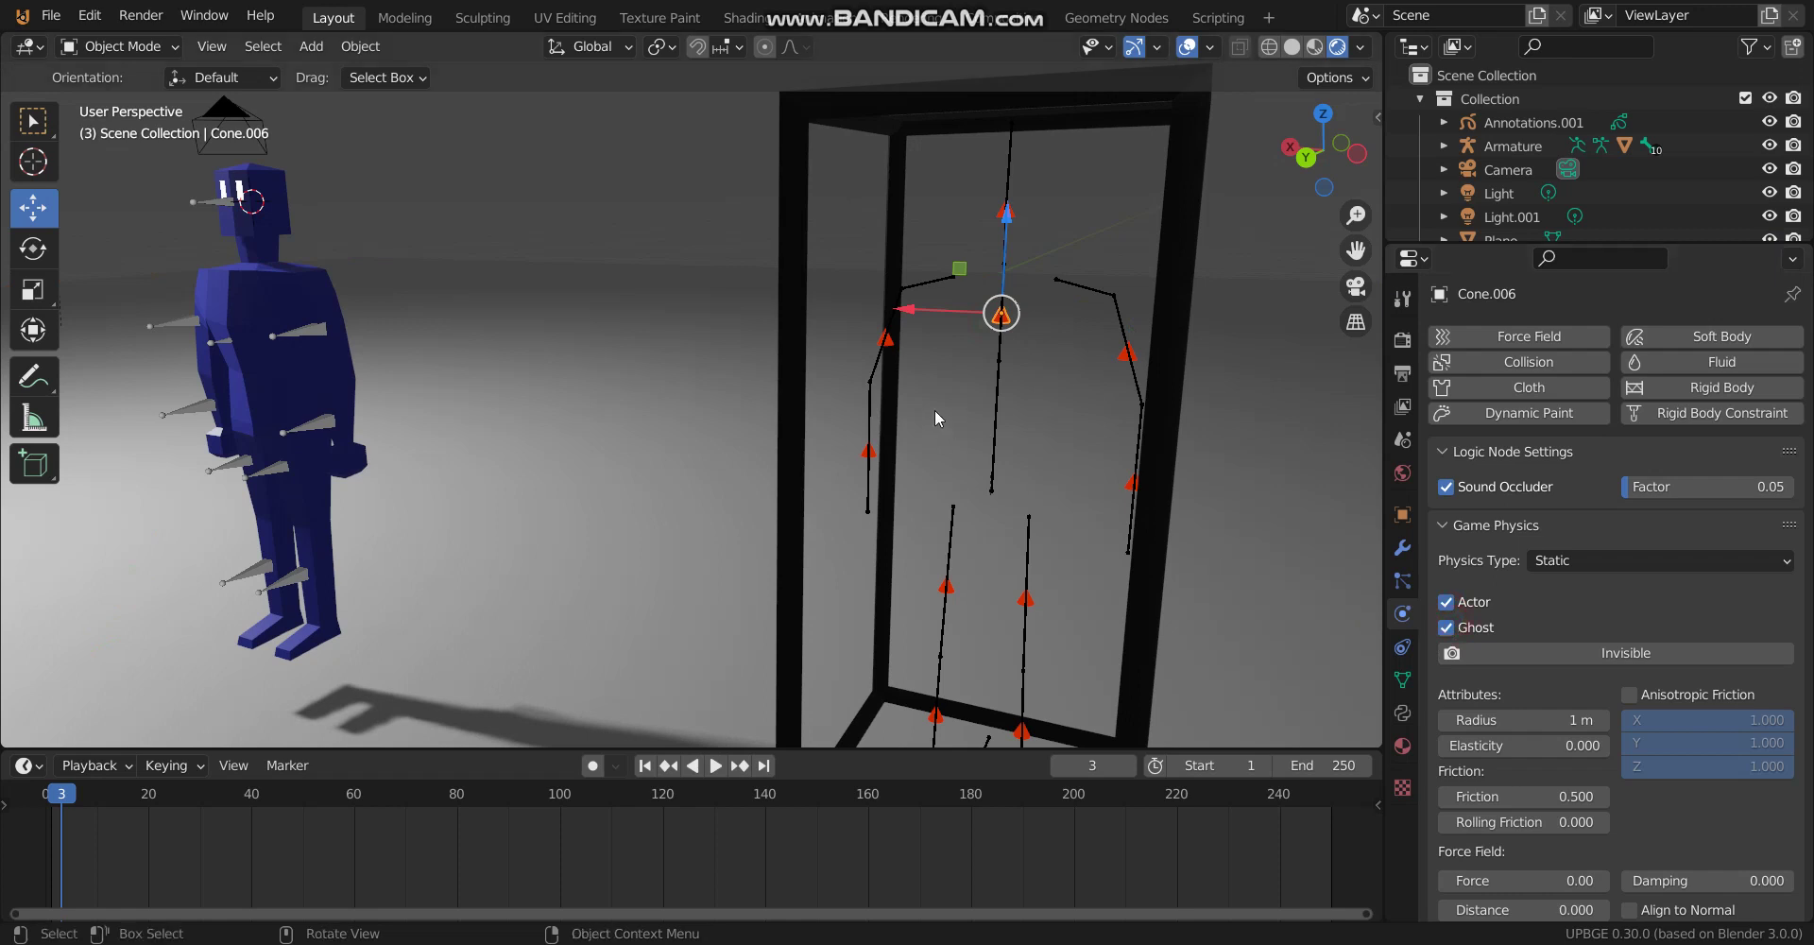
# Enable Actor and Ghost for both cones on the opposite arm and for the remaining forearm cone.
pyautogui.click(885, 337)
pyautogui.click(1446, 602)
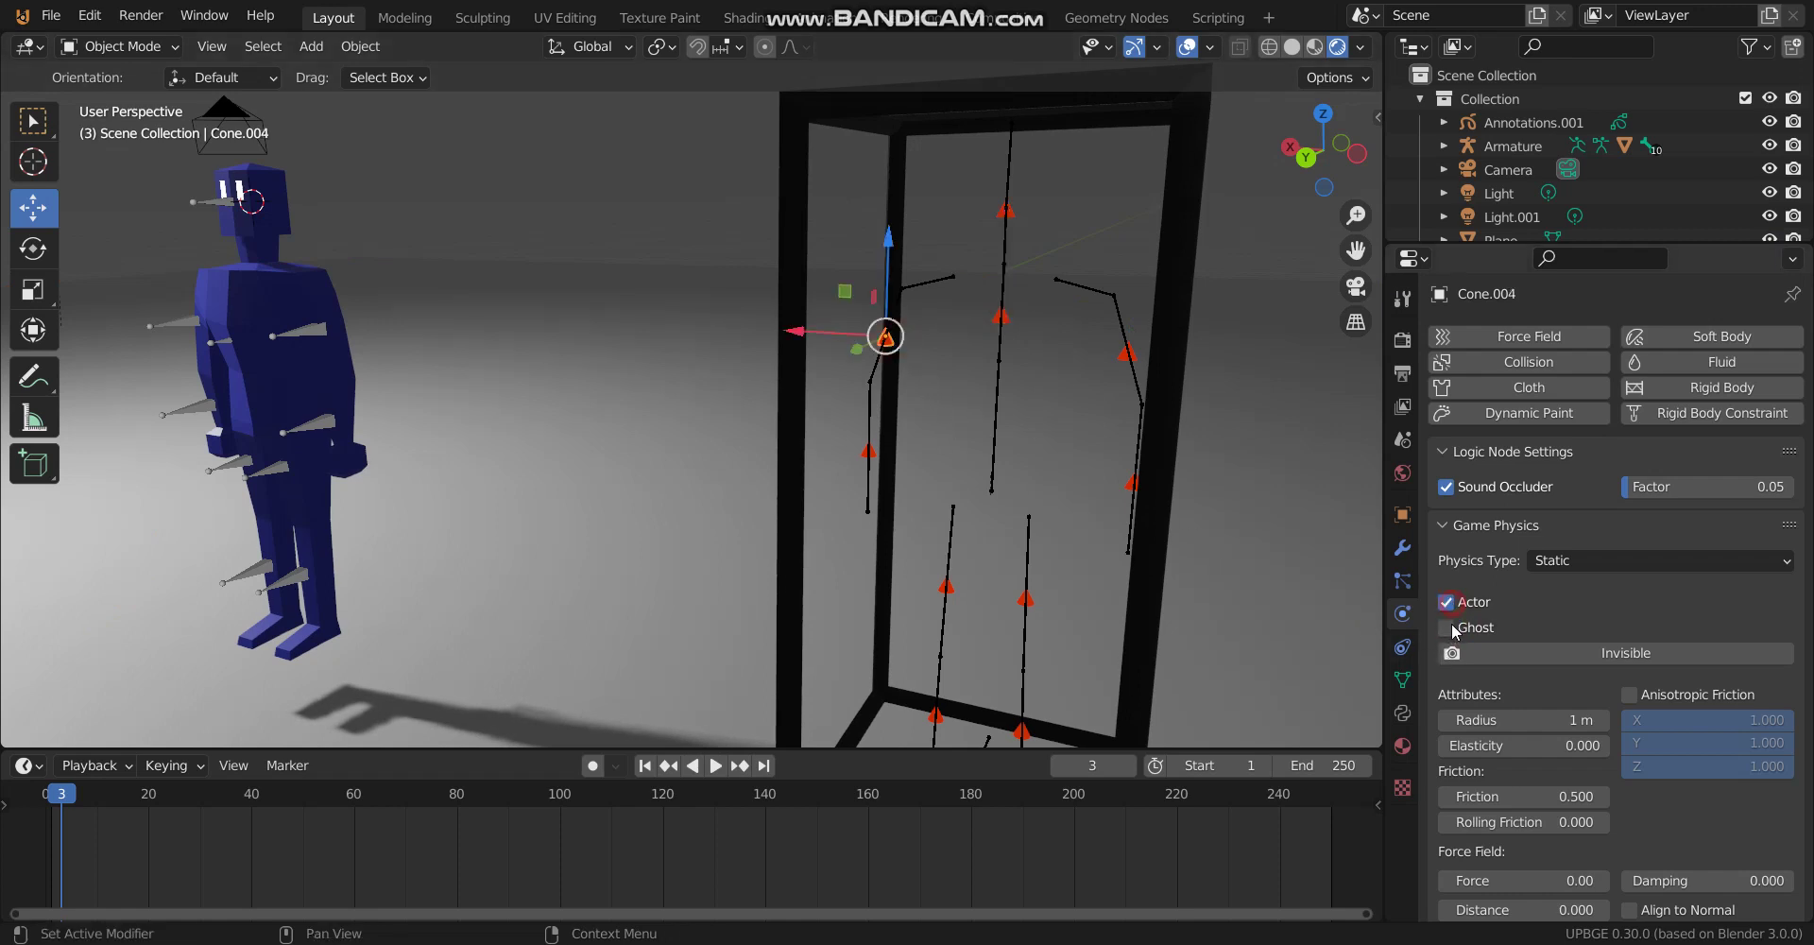
pyautogui.click(1446, 627)
pyautogui.click(867, 452)
pyautogui.click(868, 450)
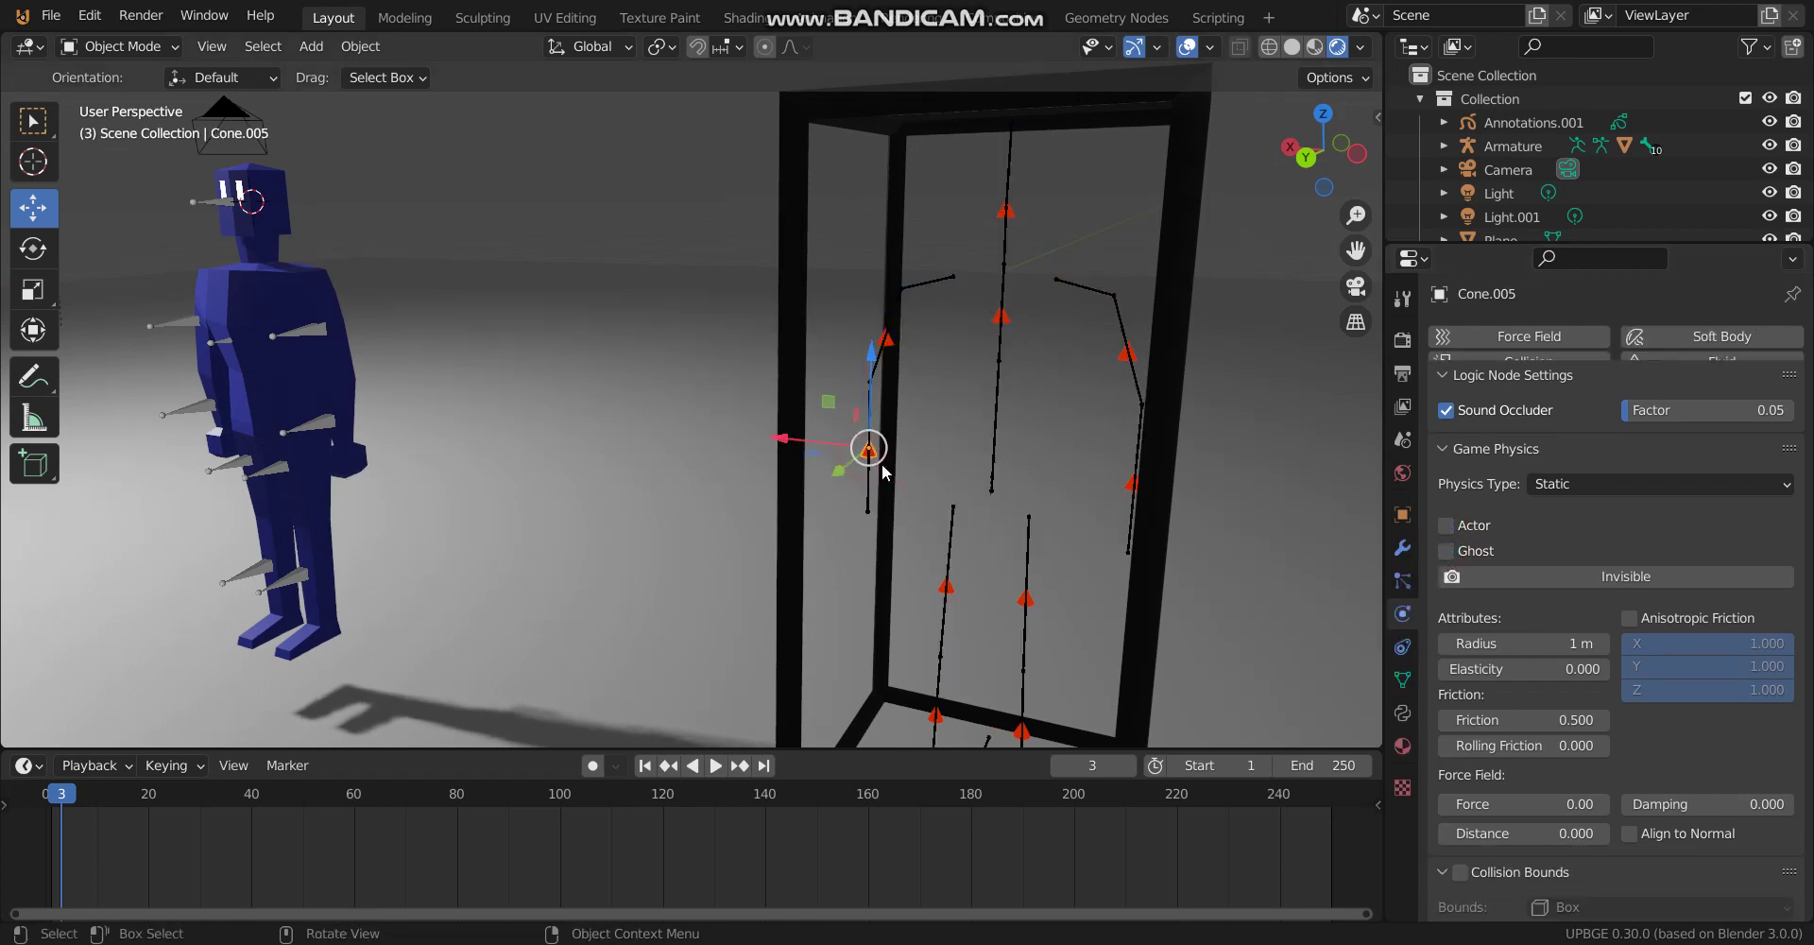
pyautogui.click(1446, 602)
pyautogui.click(1447, 629)
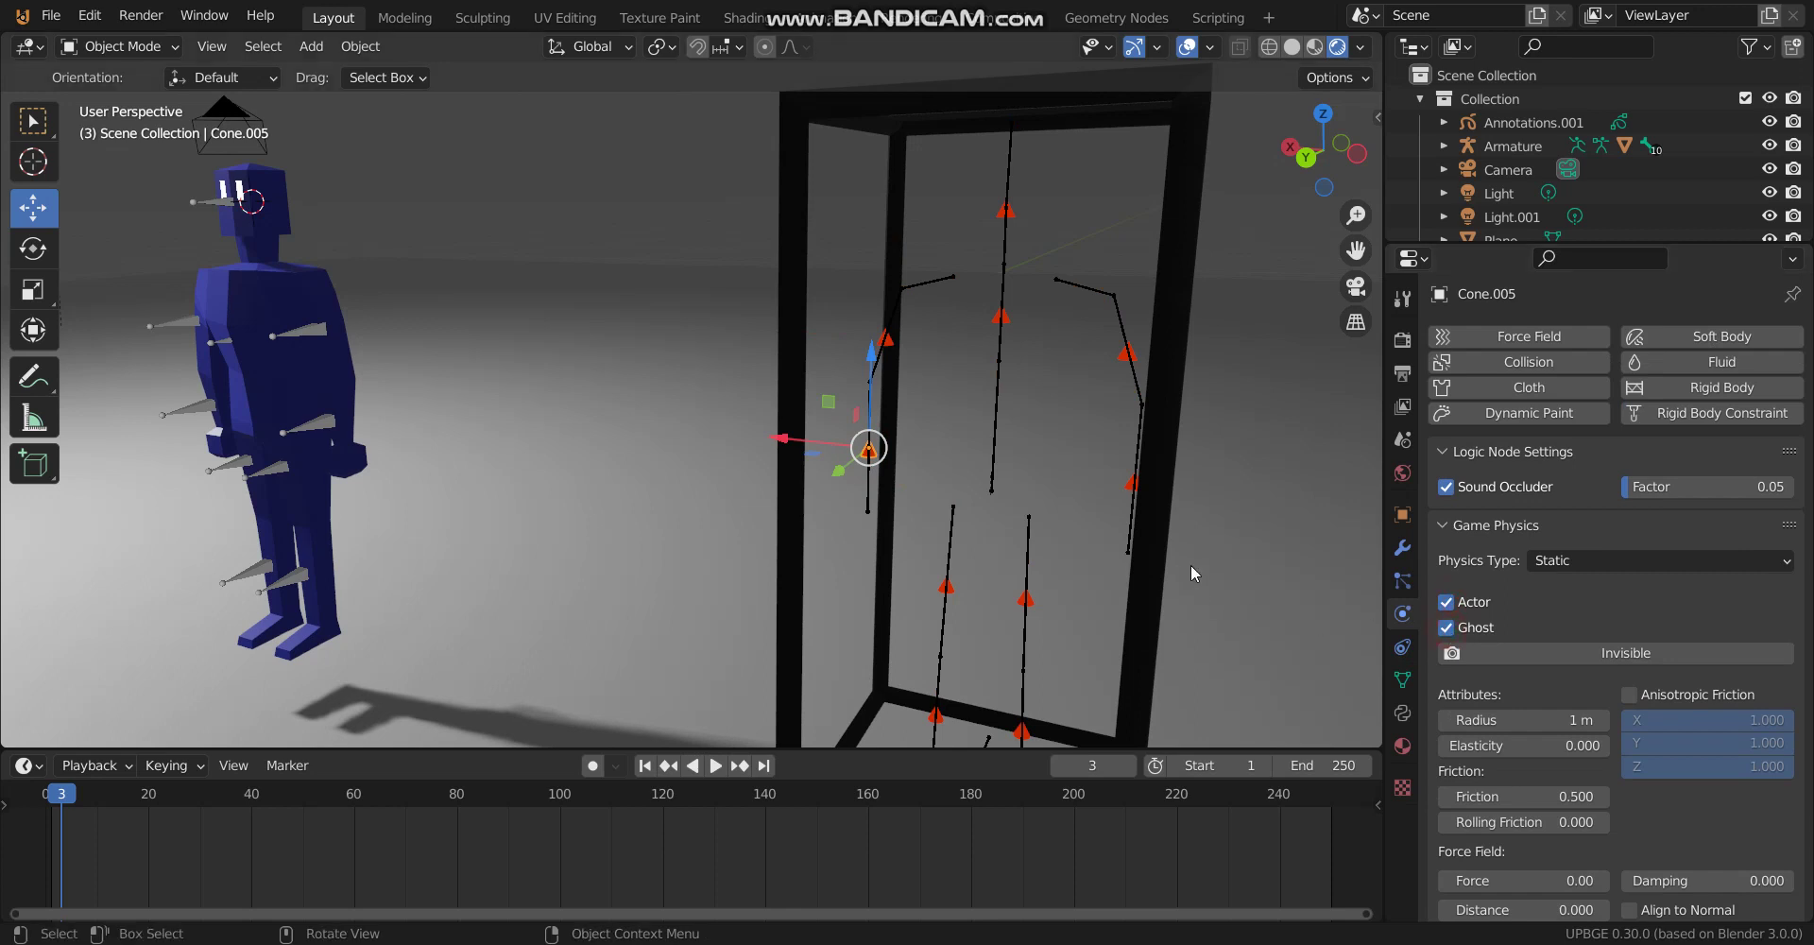
pyautogui.click(1130, 486)
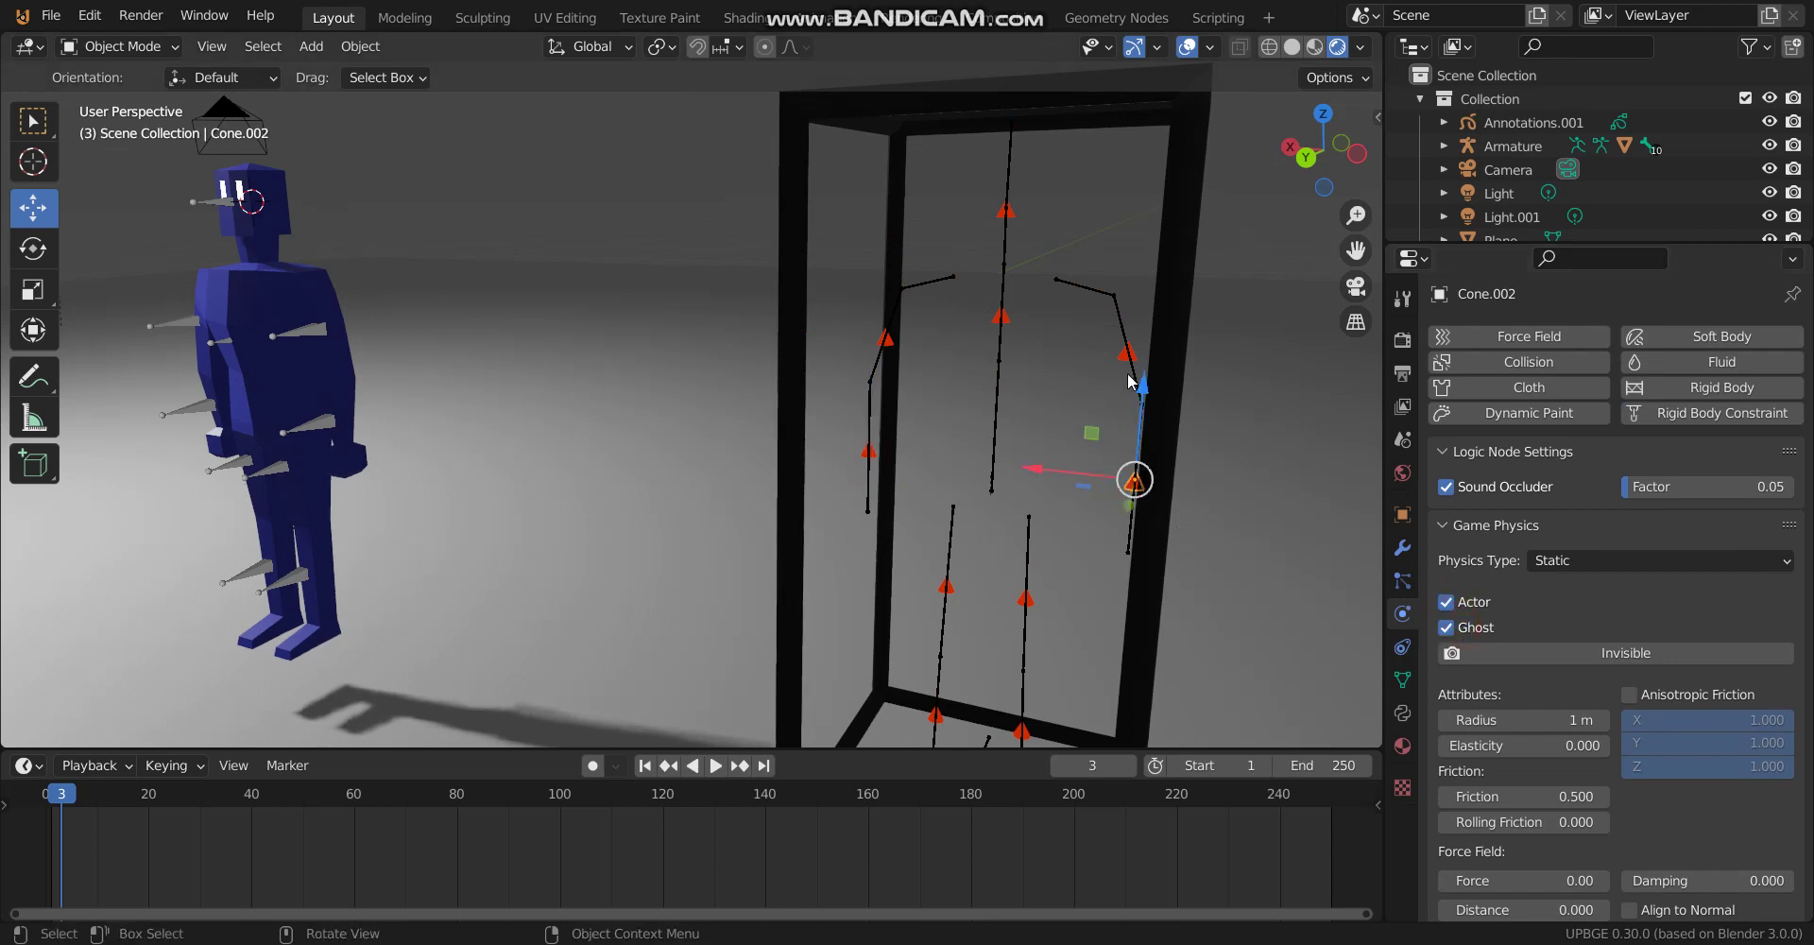
pyautogui.click(1103, 479)
# Enable Actor and Ghost in Game Physics for the two thigh cones of the caged armature.
pyautogui.moveTo(1032, 593); pyautogui.dragTo(1029, 490, button='middle')
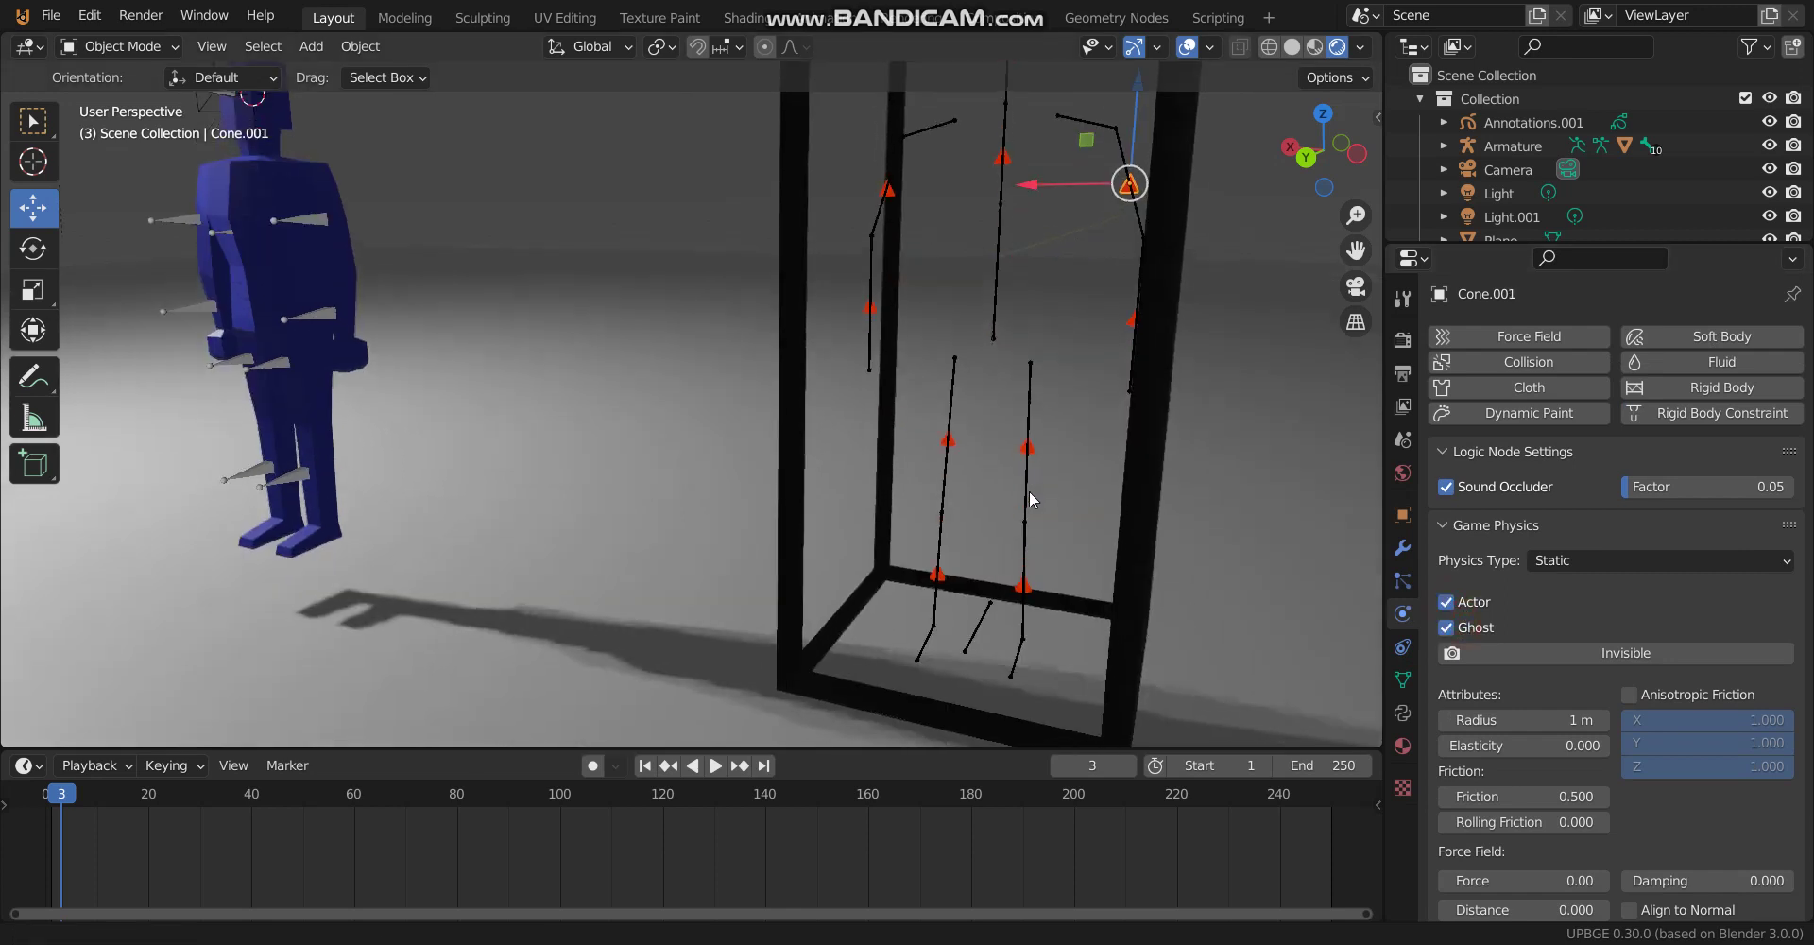
pyautogui.click(1027, 446)
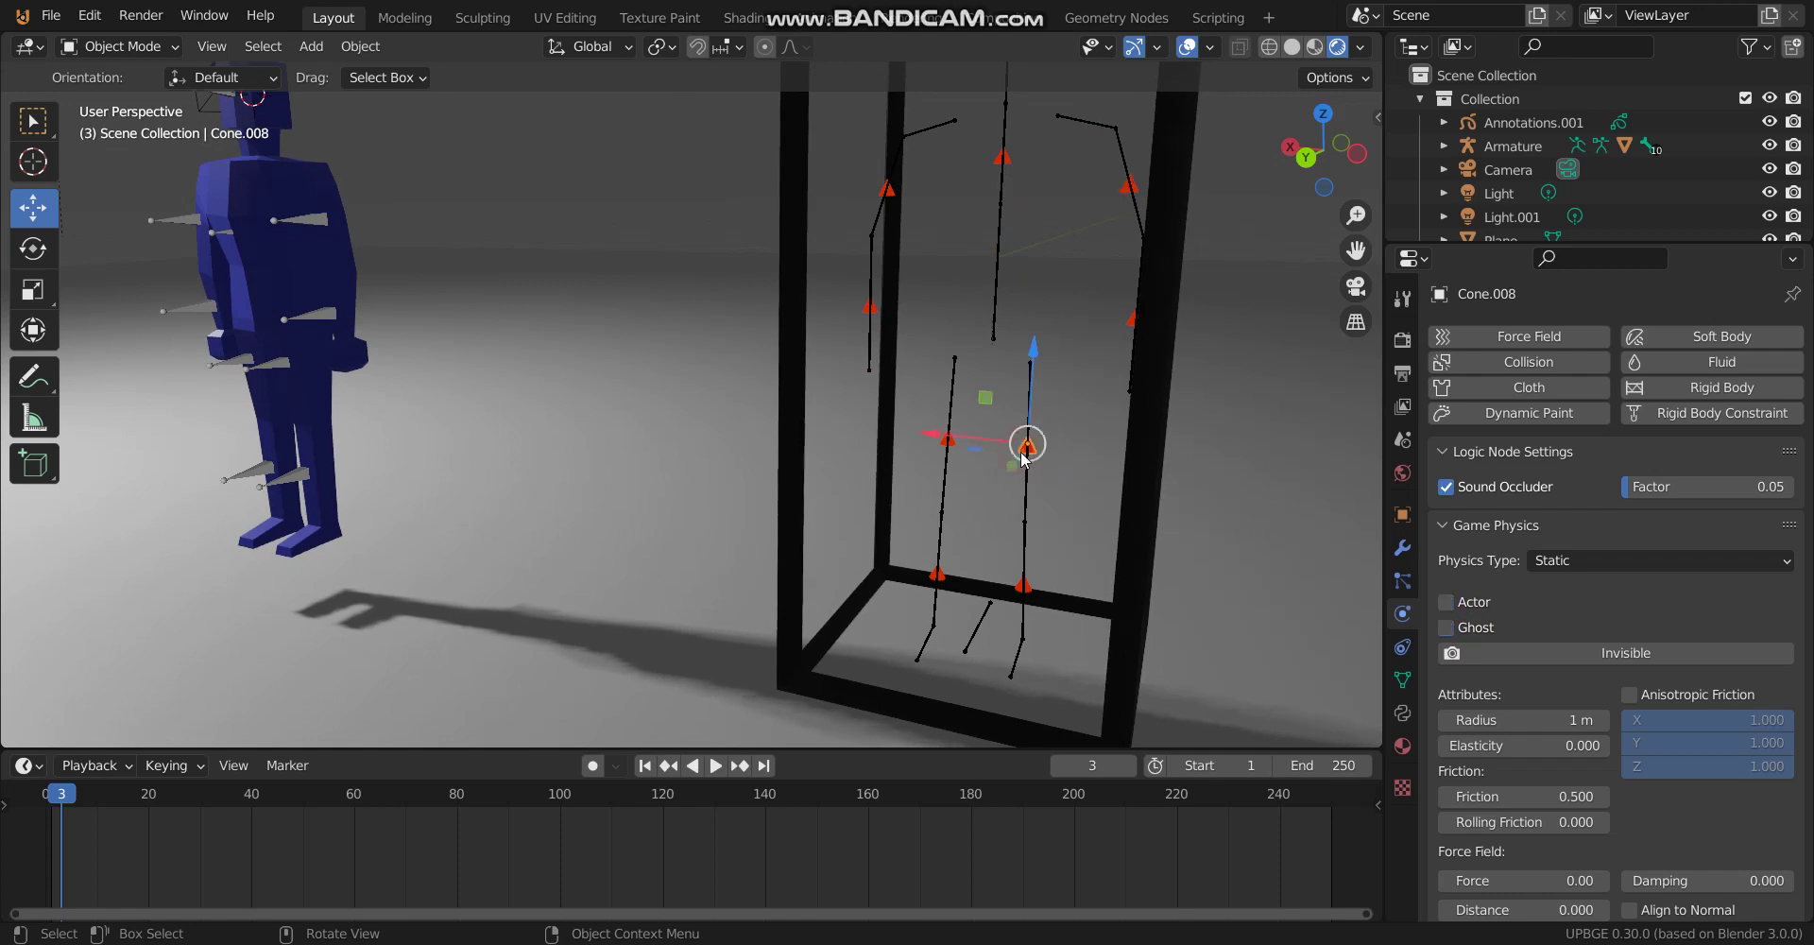
pyautogui.click(1467, 628)
pyautogui.click(955, 449)
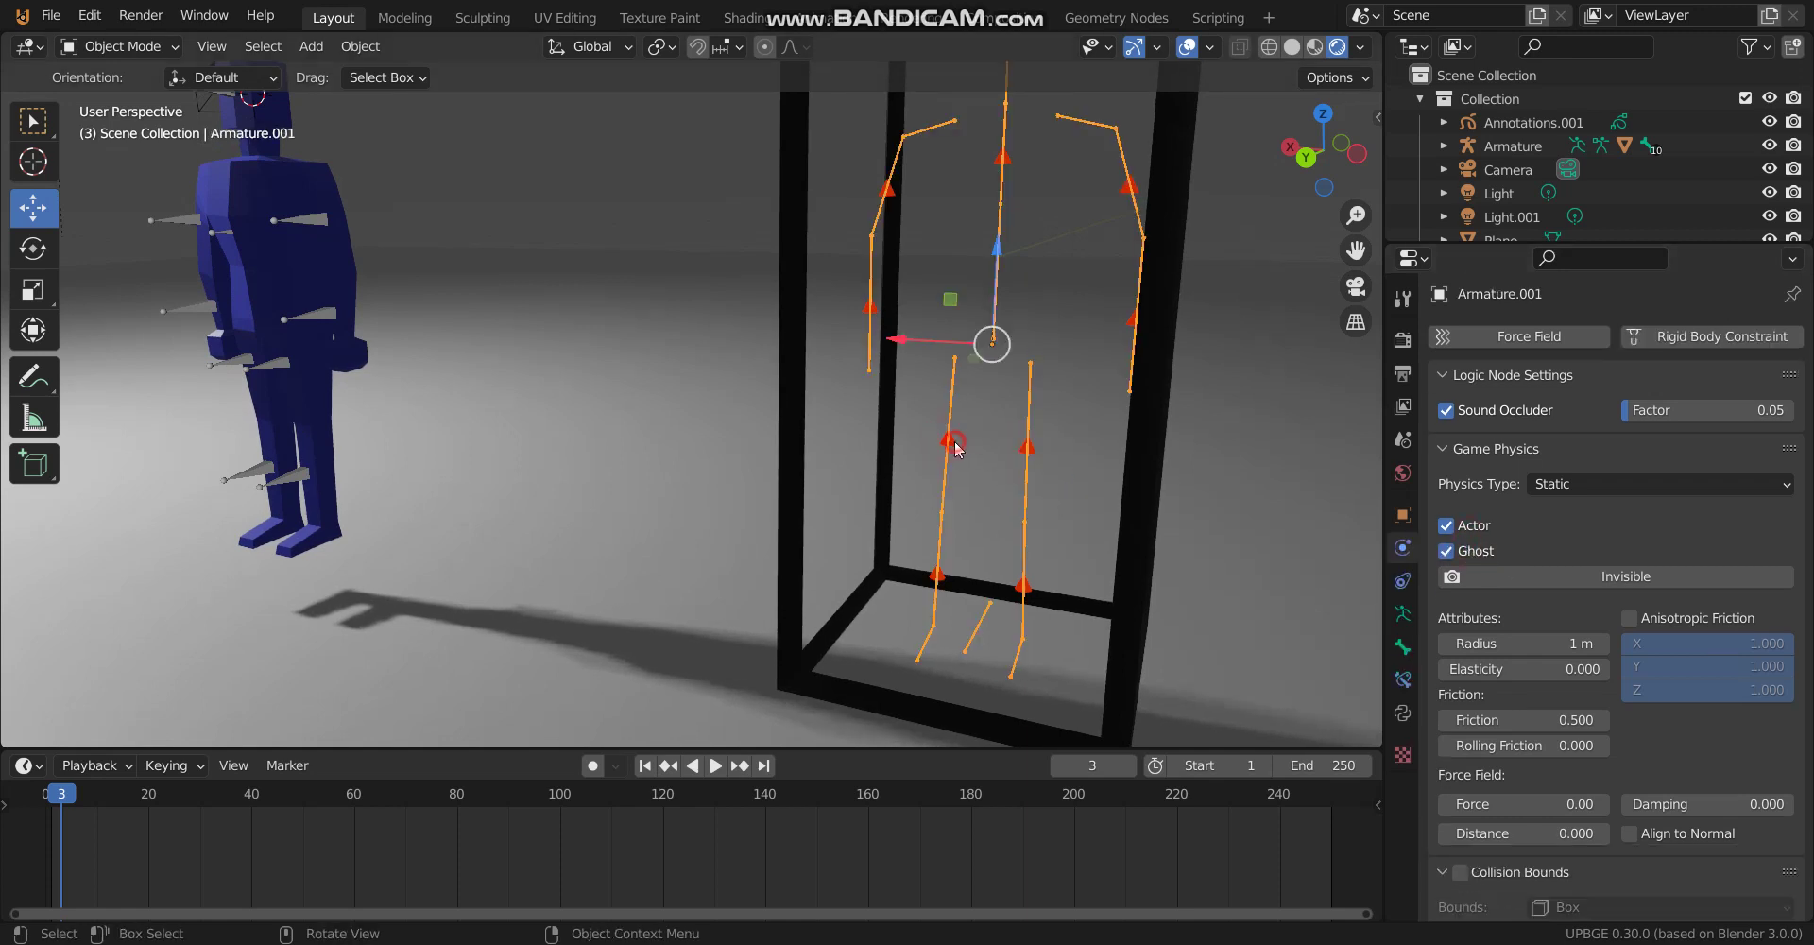
pyautogui.click(947, 439)
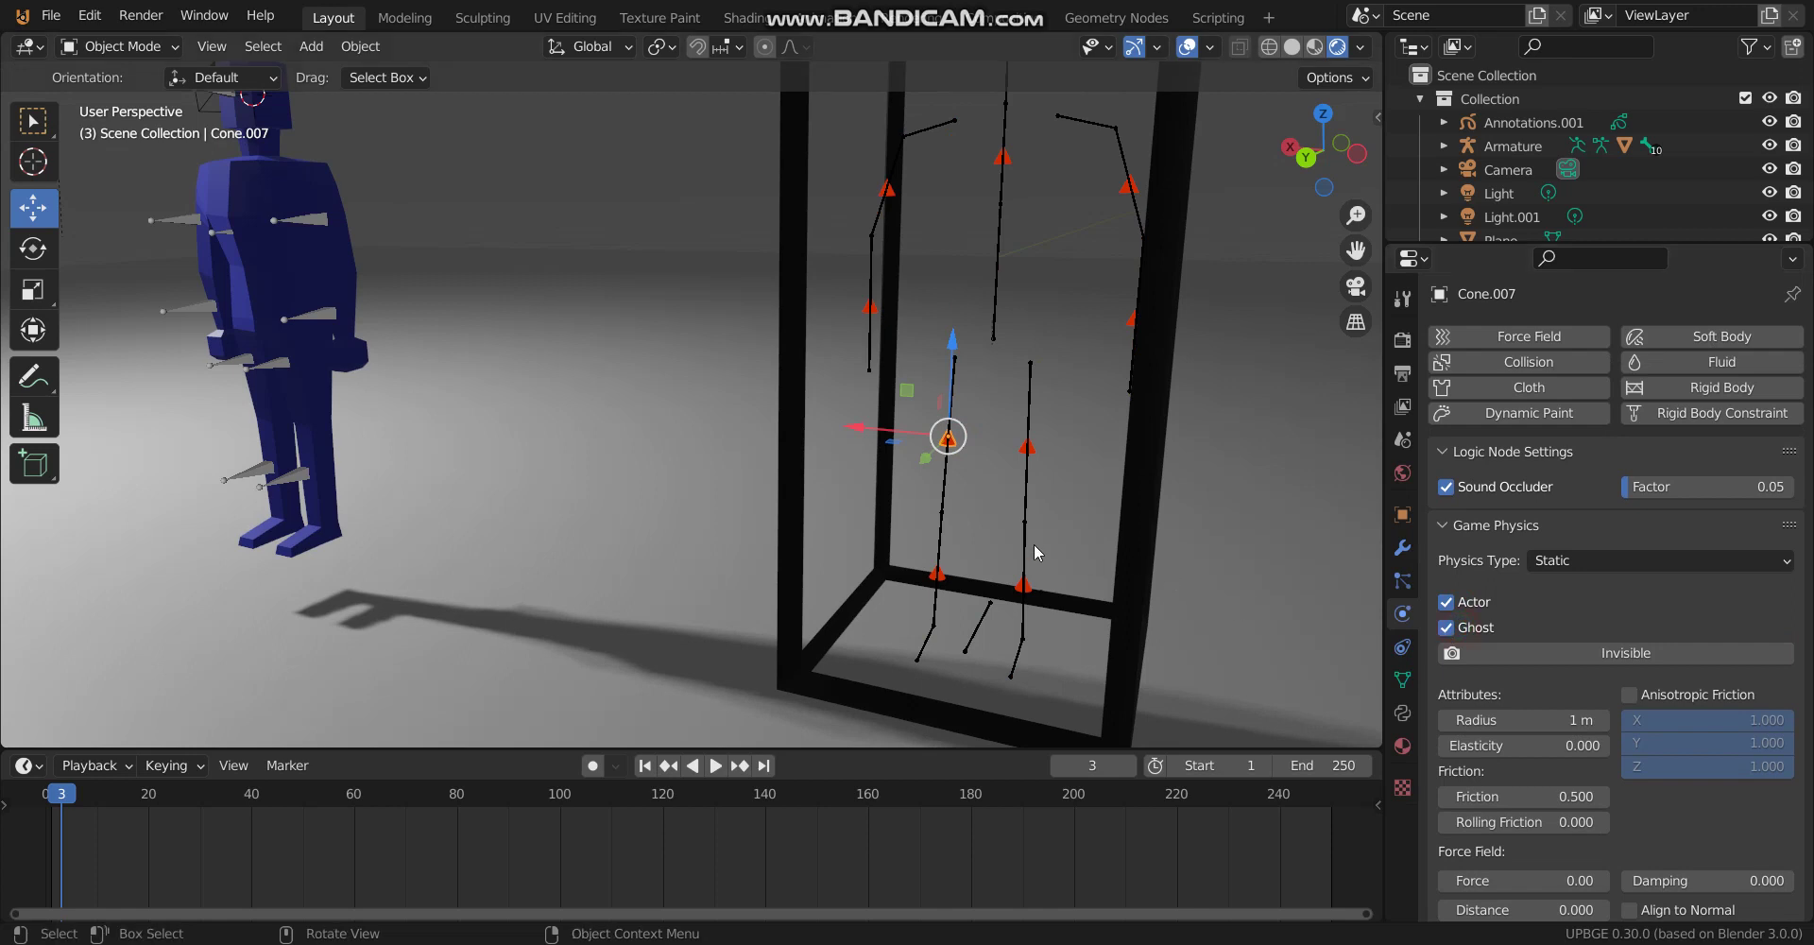
pyautogui.click(1028, 447)
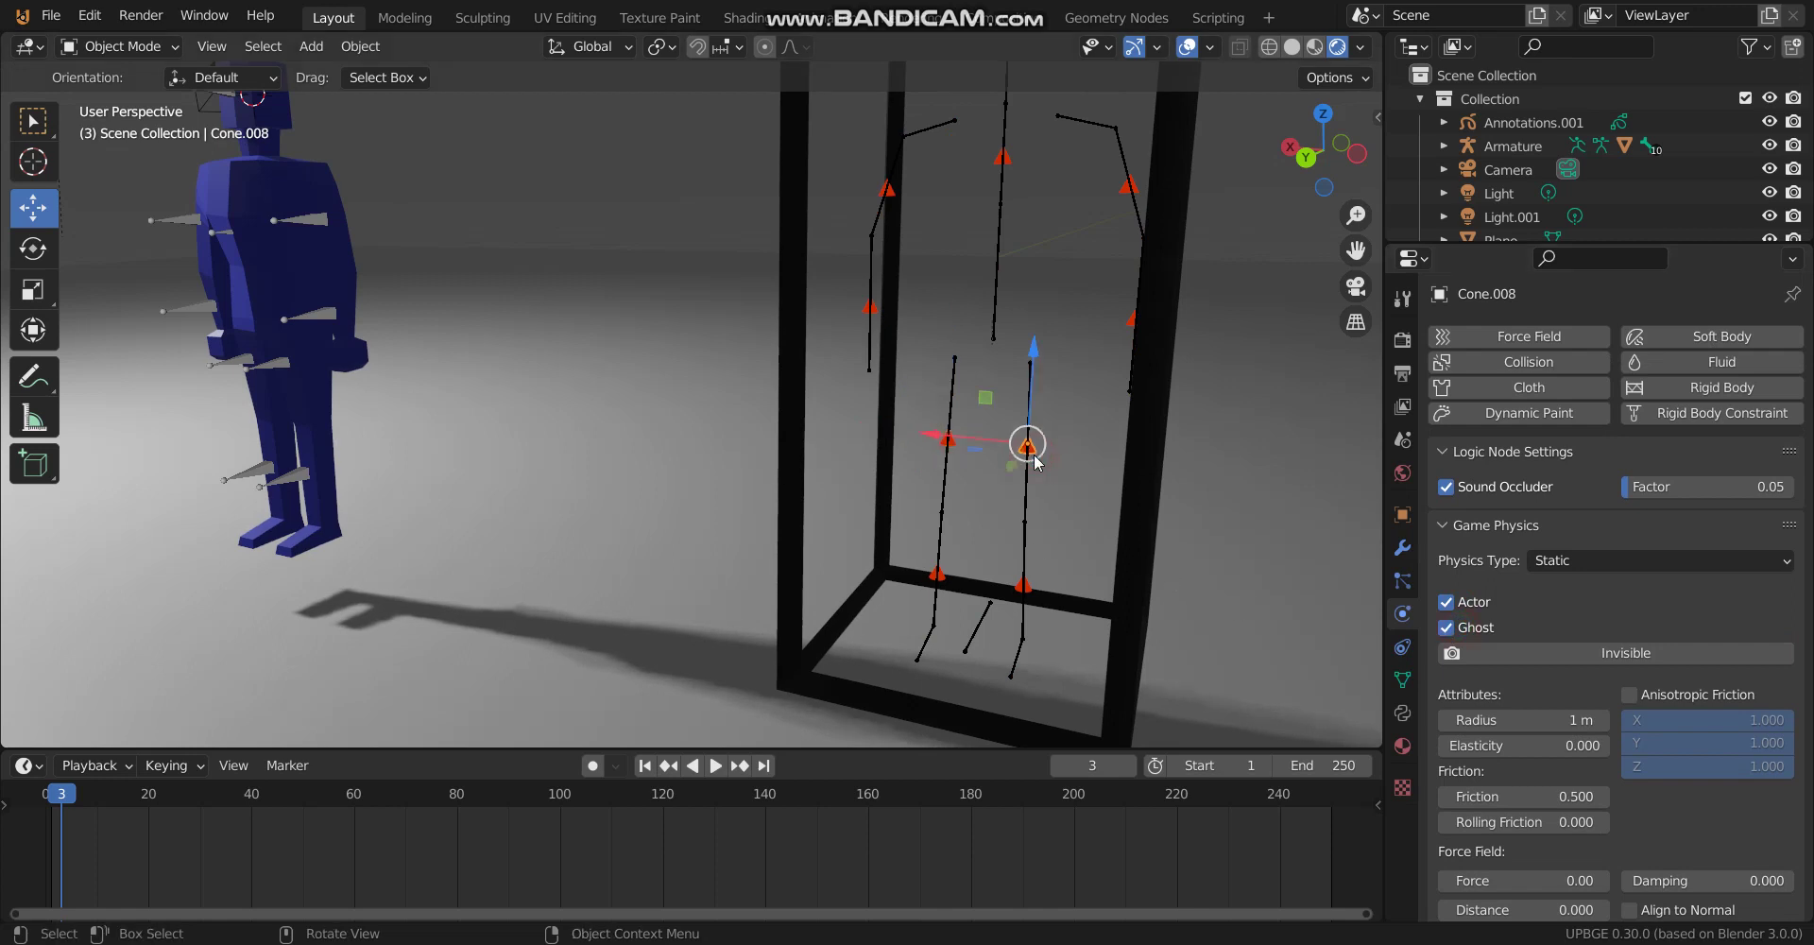
# Enable Actor and Ghost for the two lower-leg cones and save the file.
pyautogui.click(1032, 593)
pyautogui.click(1465, 601)
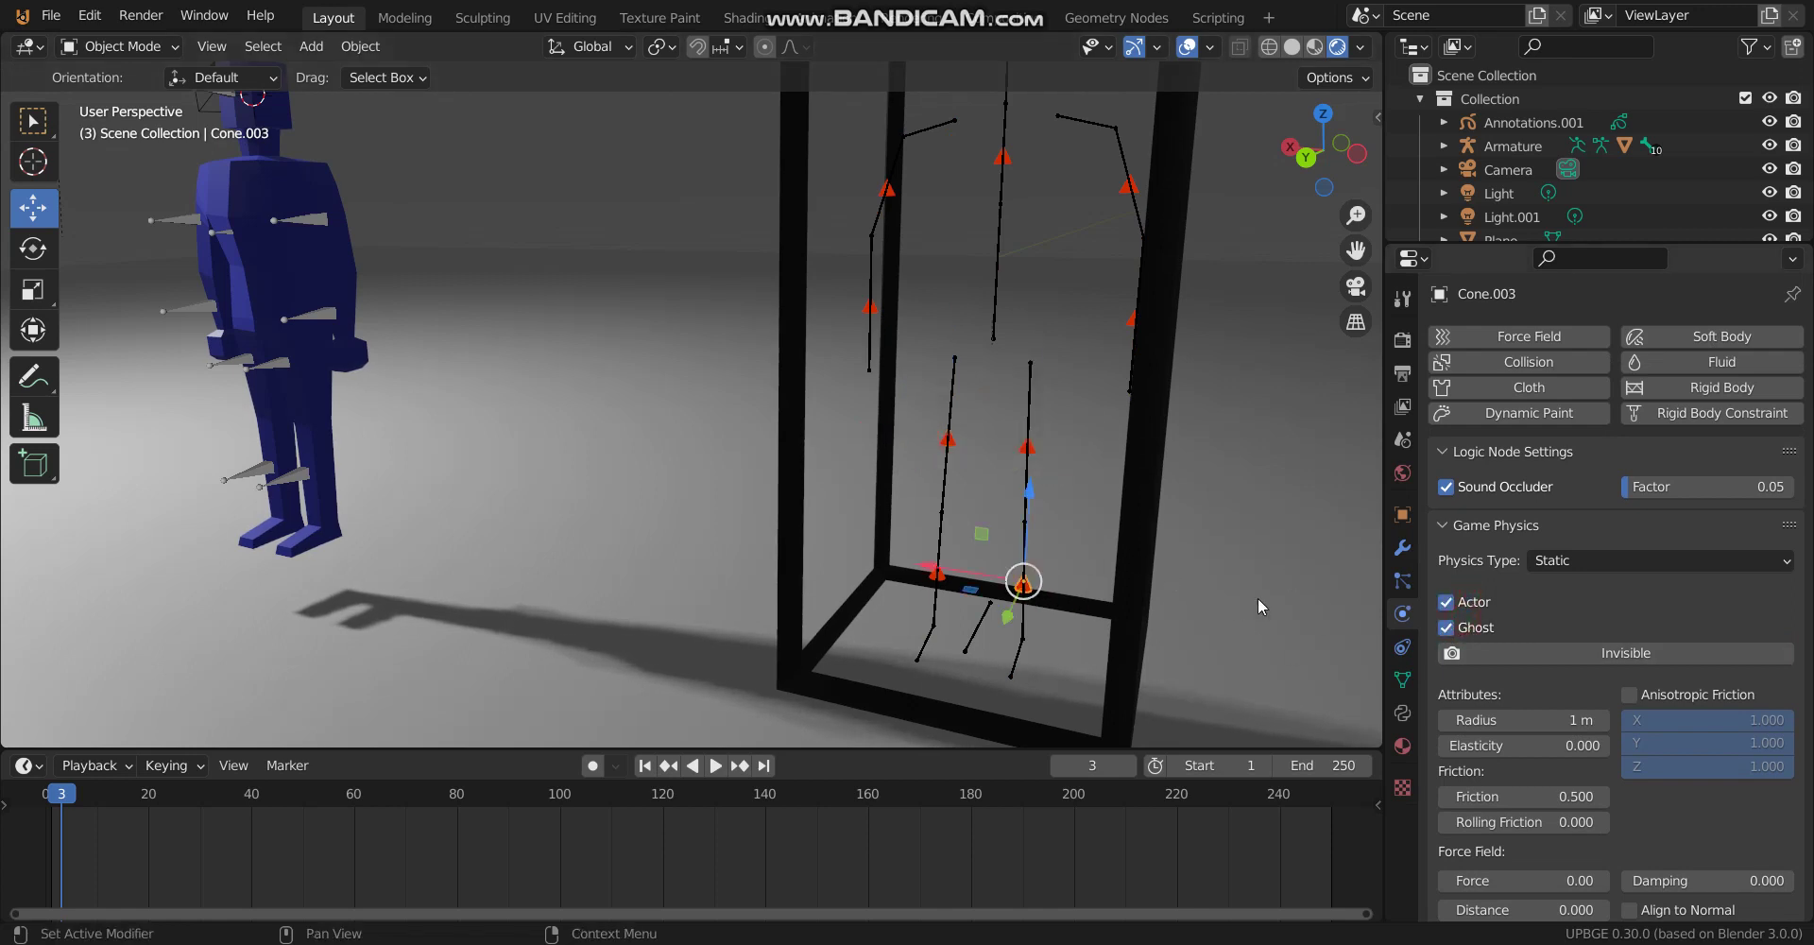
pyautogui.click(948, 580)
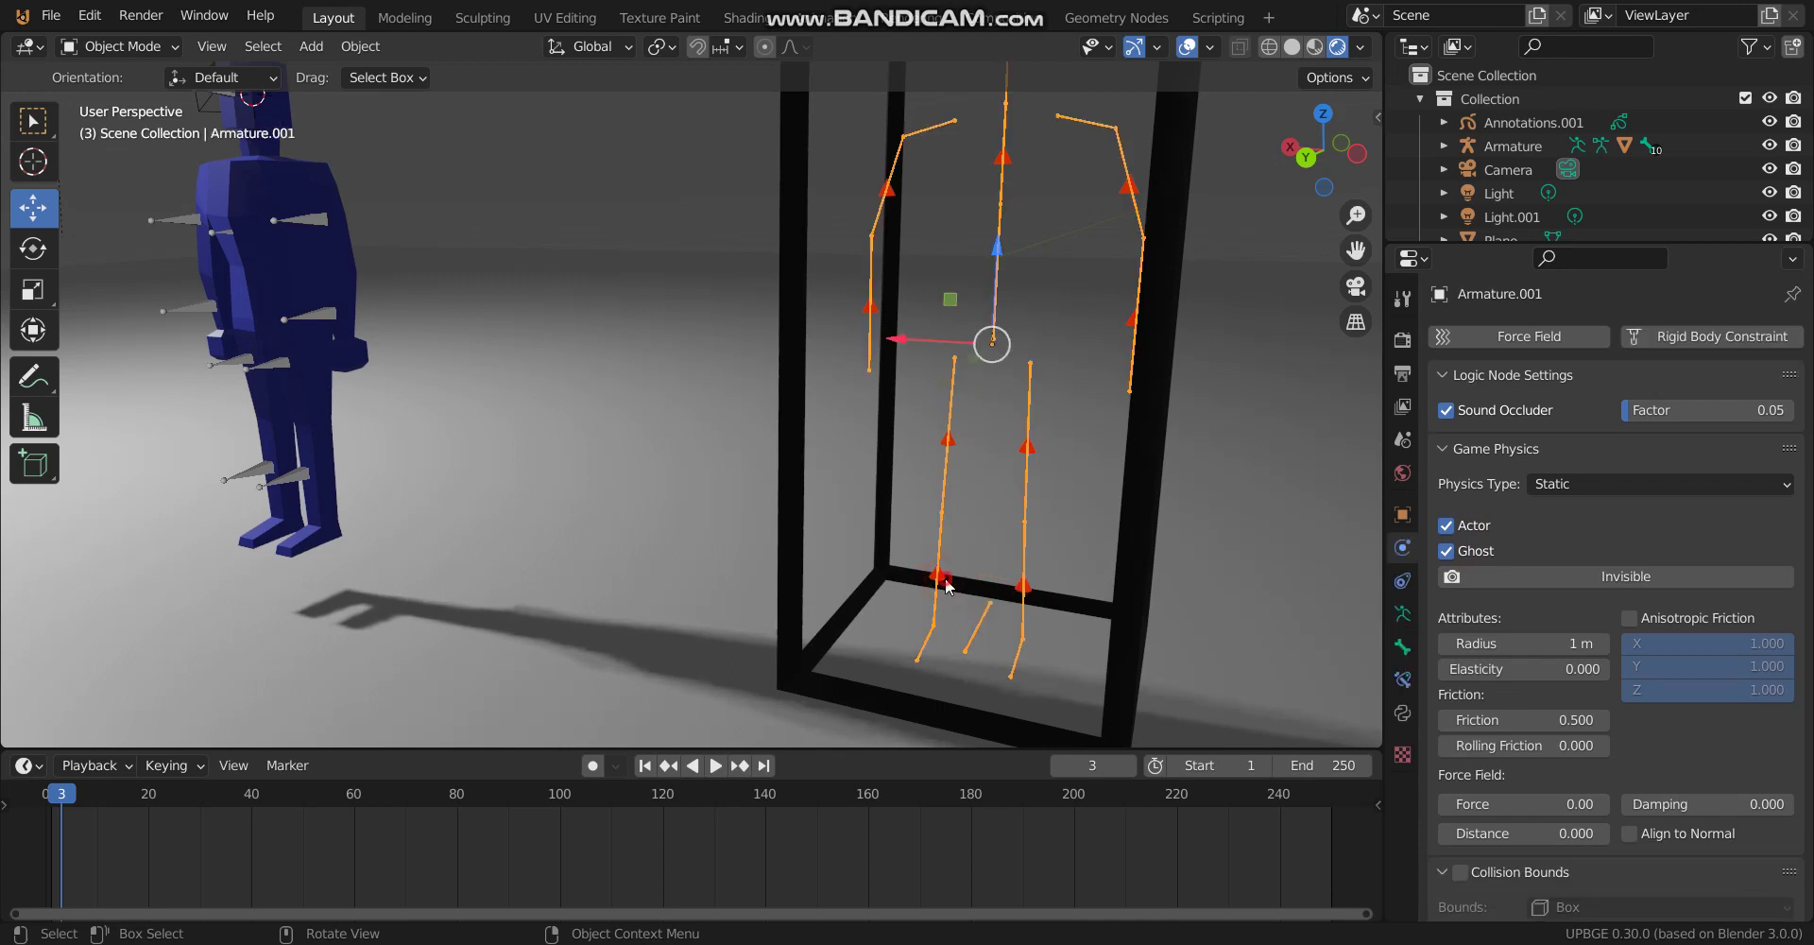
pyautogui.click(948, 583)
pyautogui.hotkey('ctrl', 's')
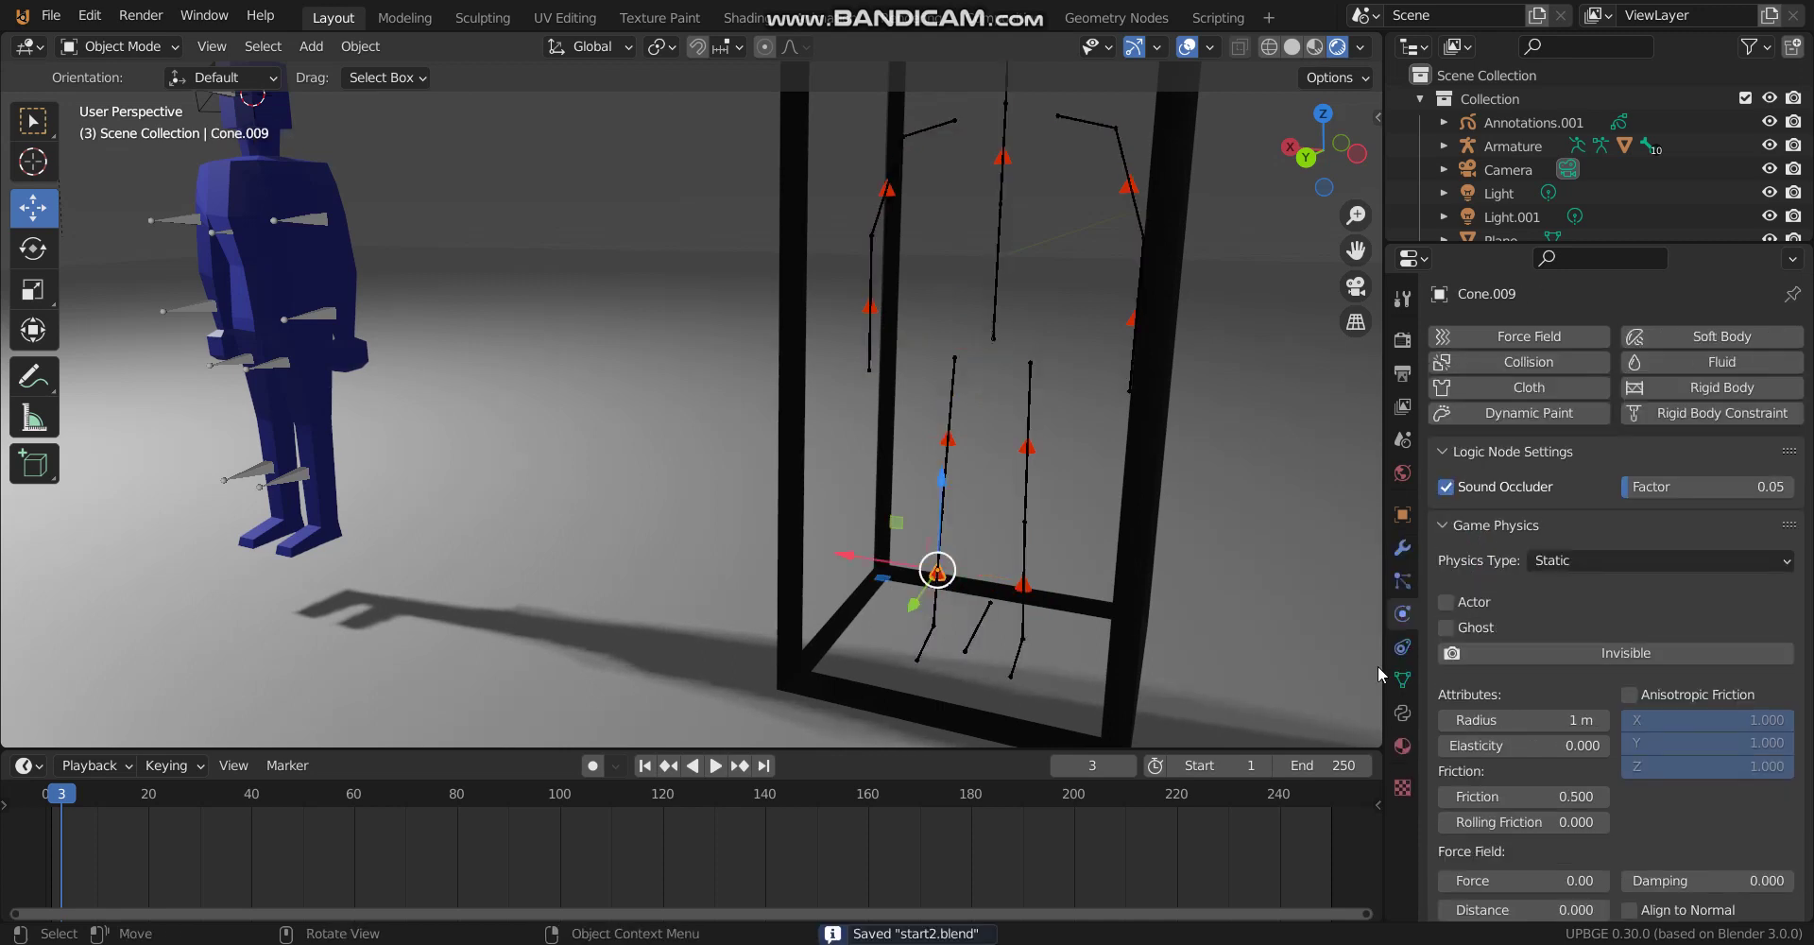
pyautogui.click(1469, 607)
pyautogui.scroll(-4, 928, 270)
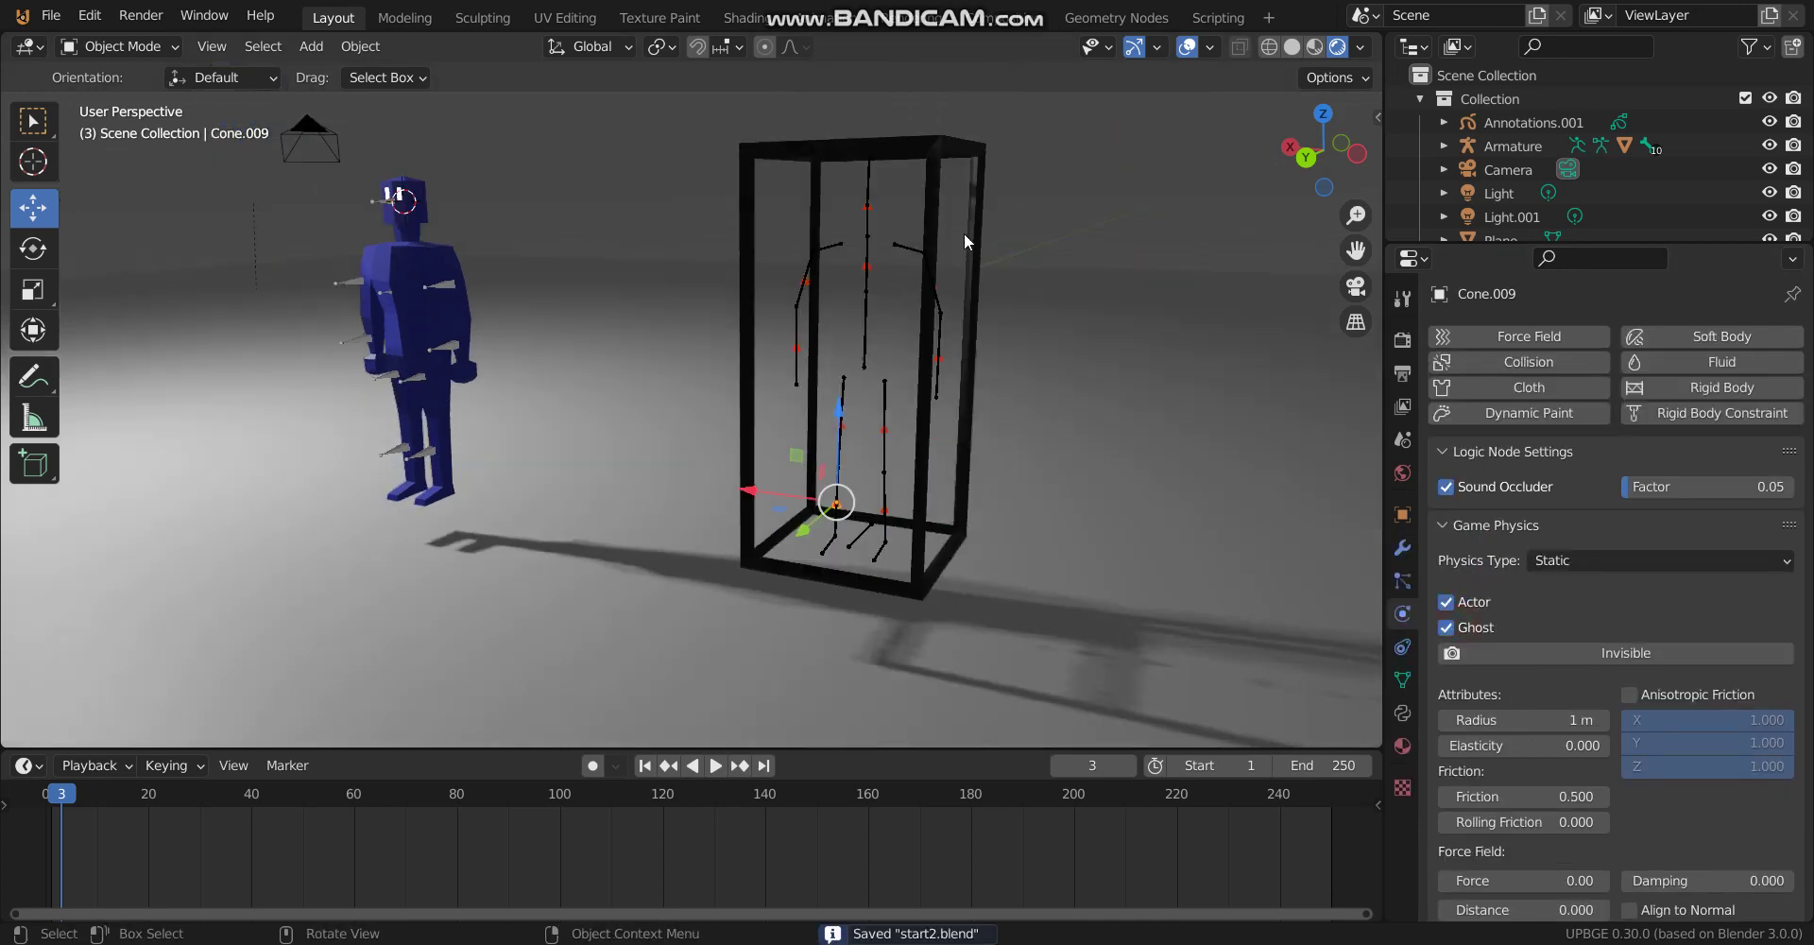
# Select the box frame, enlarge the timeline area and switch it to the Logic Bricks editor.
pyautogui.click(945, 159)
pyautogui.scroll(-3, 961, 201)
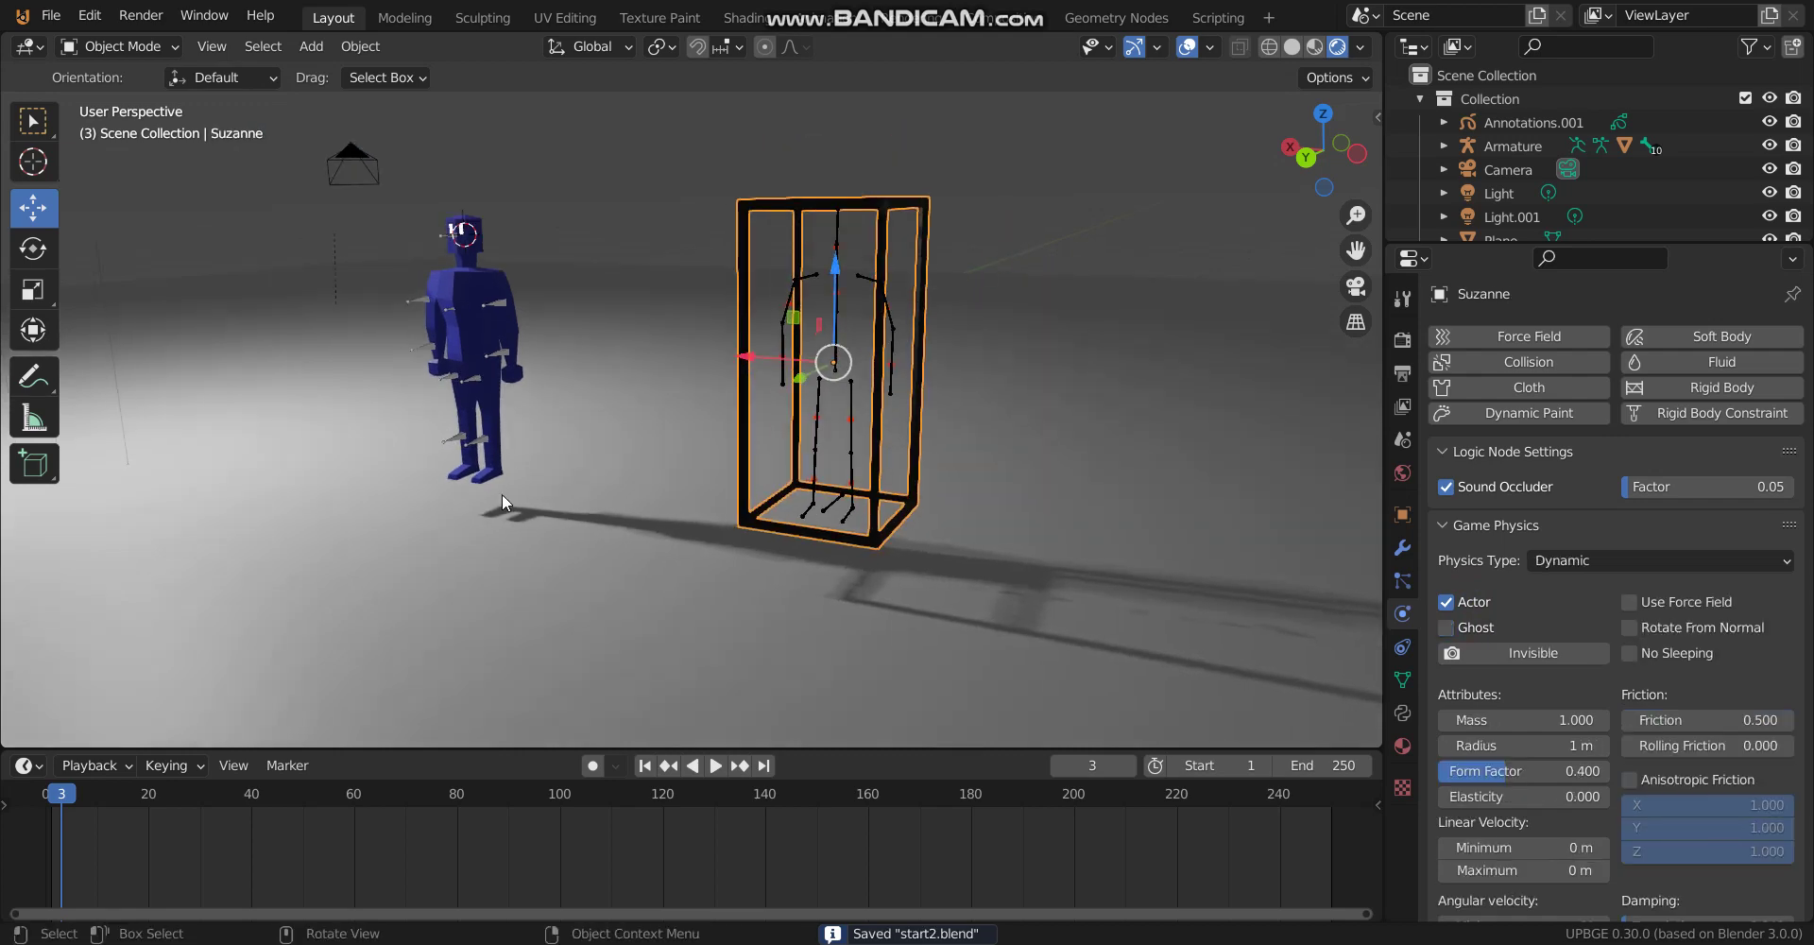
pyautogui.moveTo(170, 752); pyautogui.dragTo(141, 589)
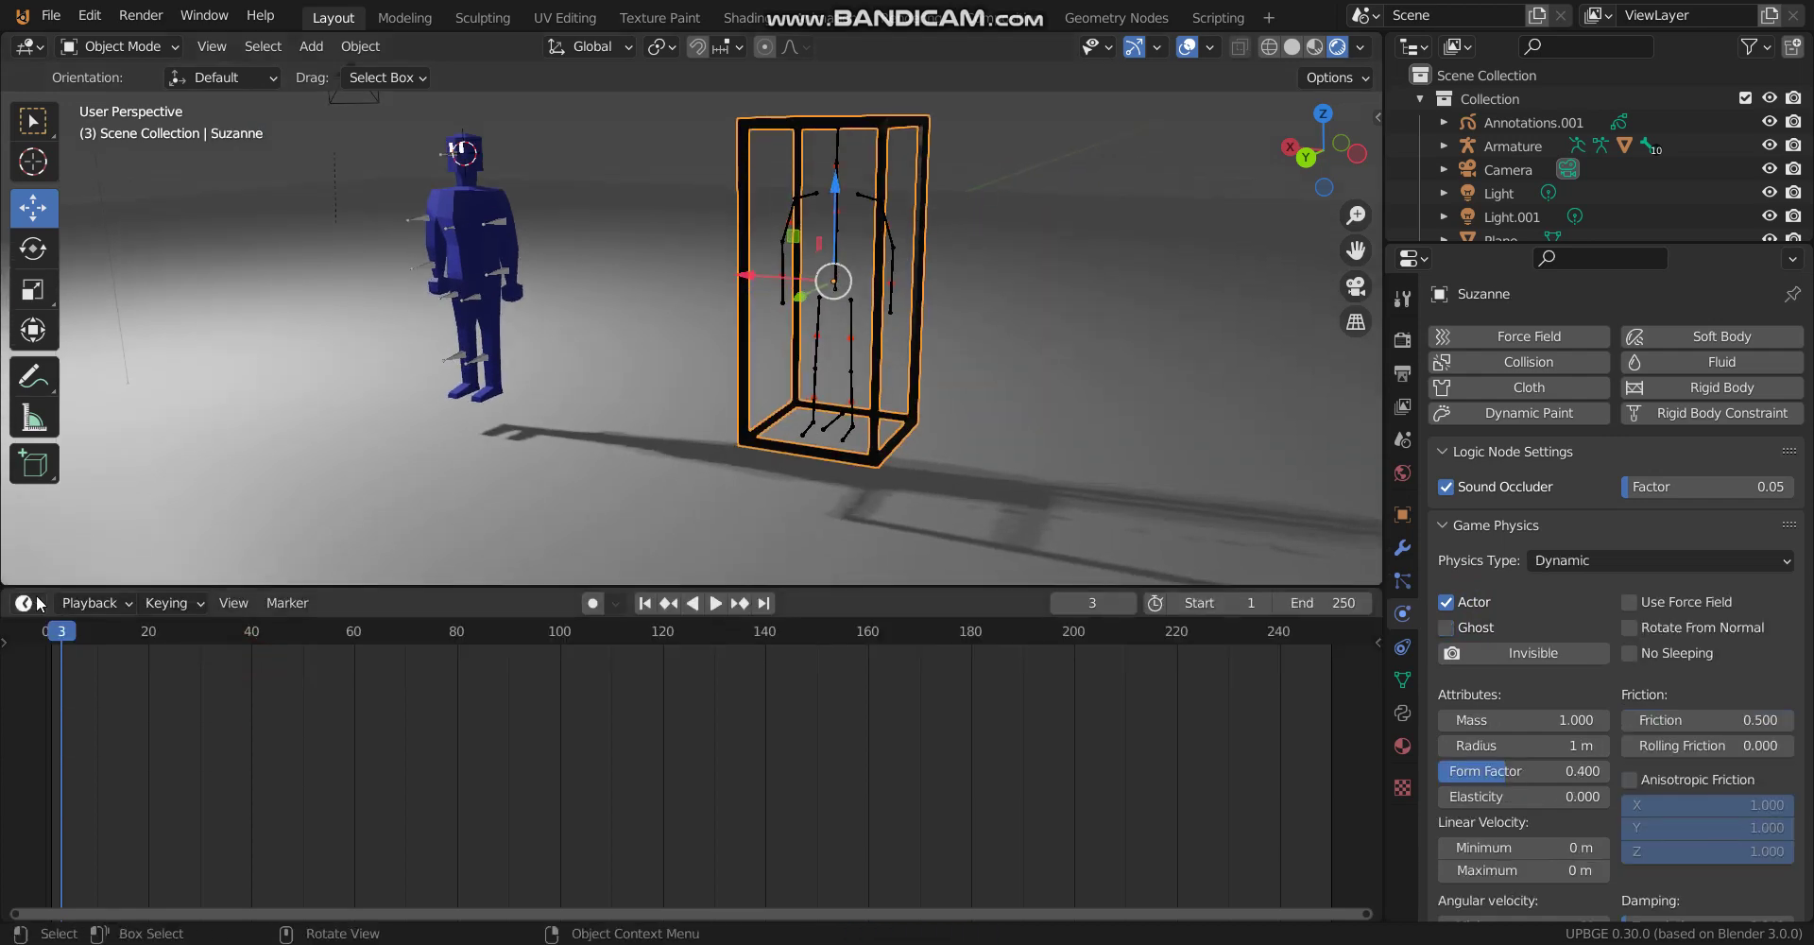
pyautogui.click(29, 603)
pyautogui.click(491, 697)
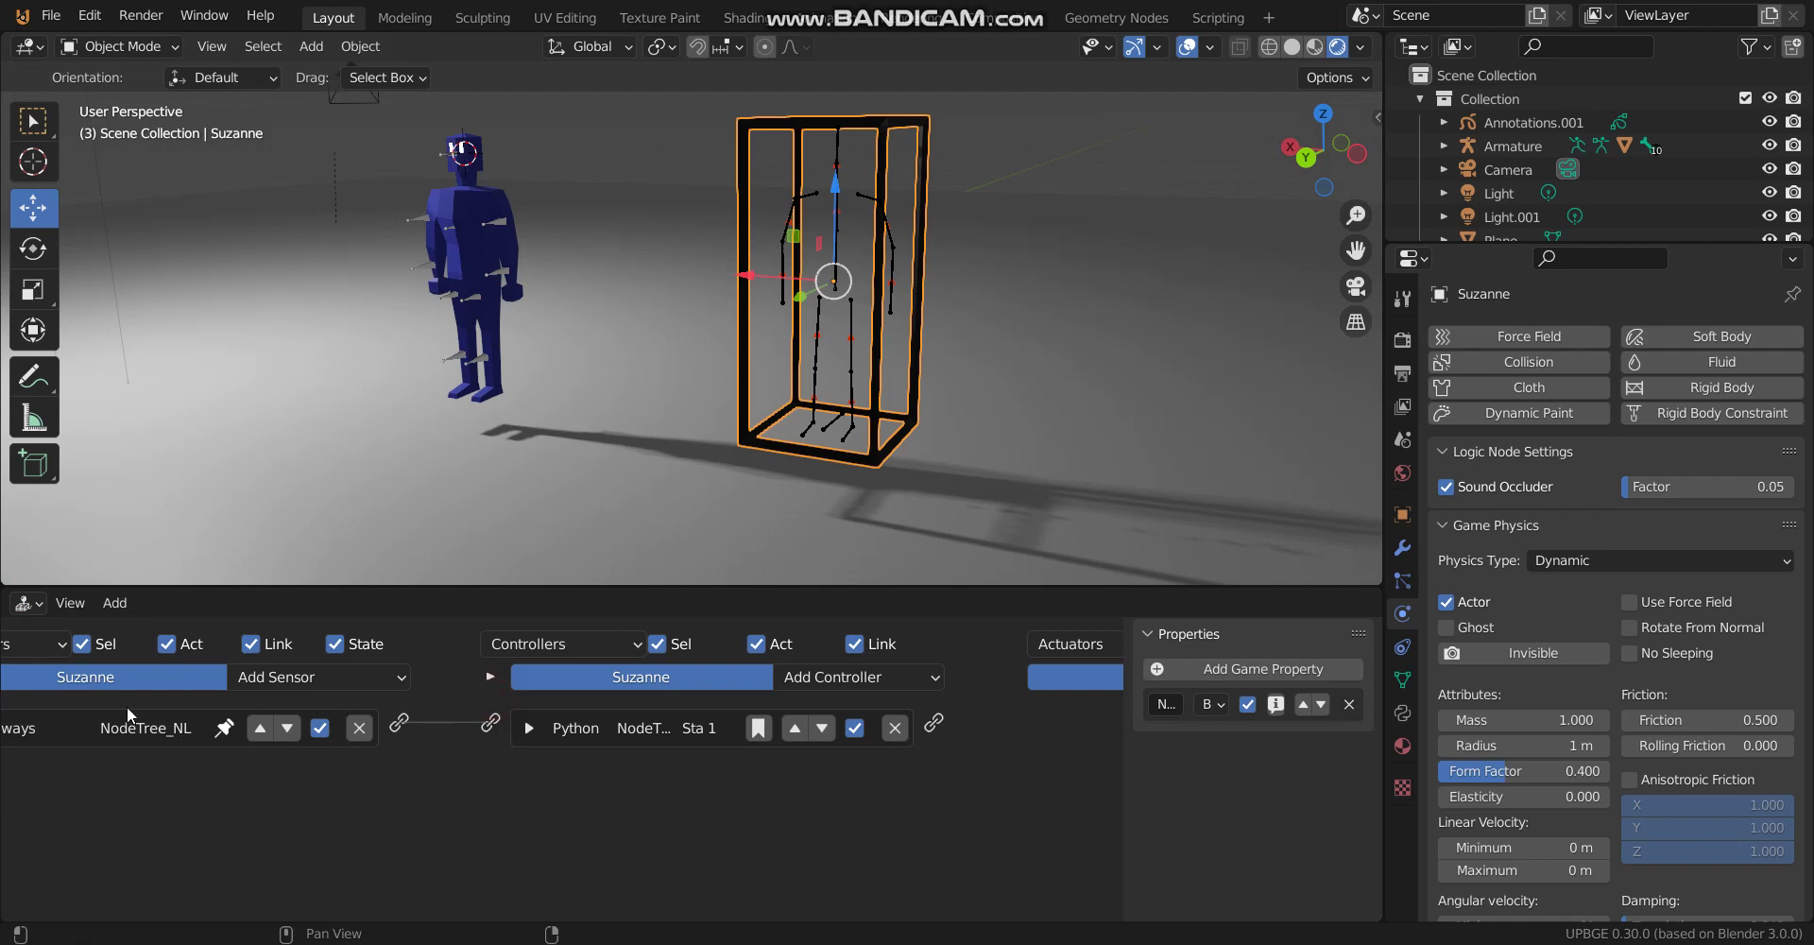
# Remove the frame's existing Always sensor, Python controller and game property.
pyautogui.scroll(-2, 129, 715)
pyautogui.click(337, 705)
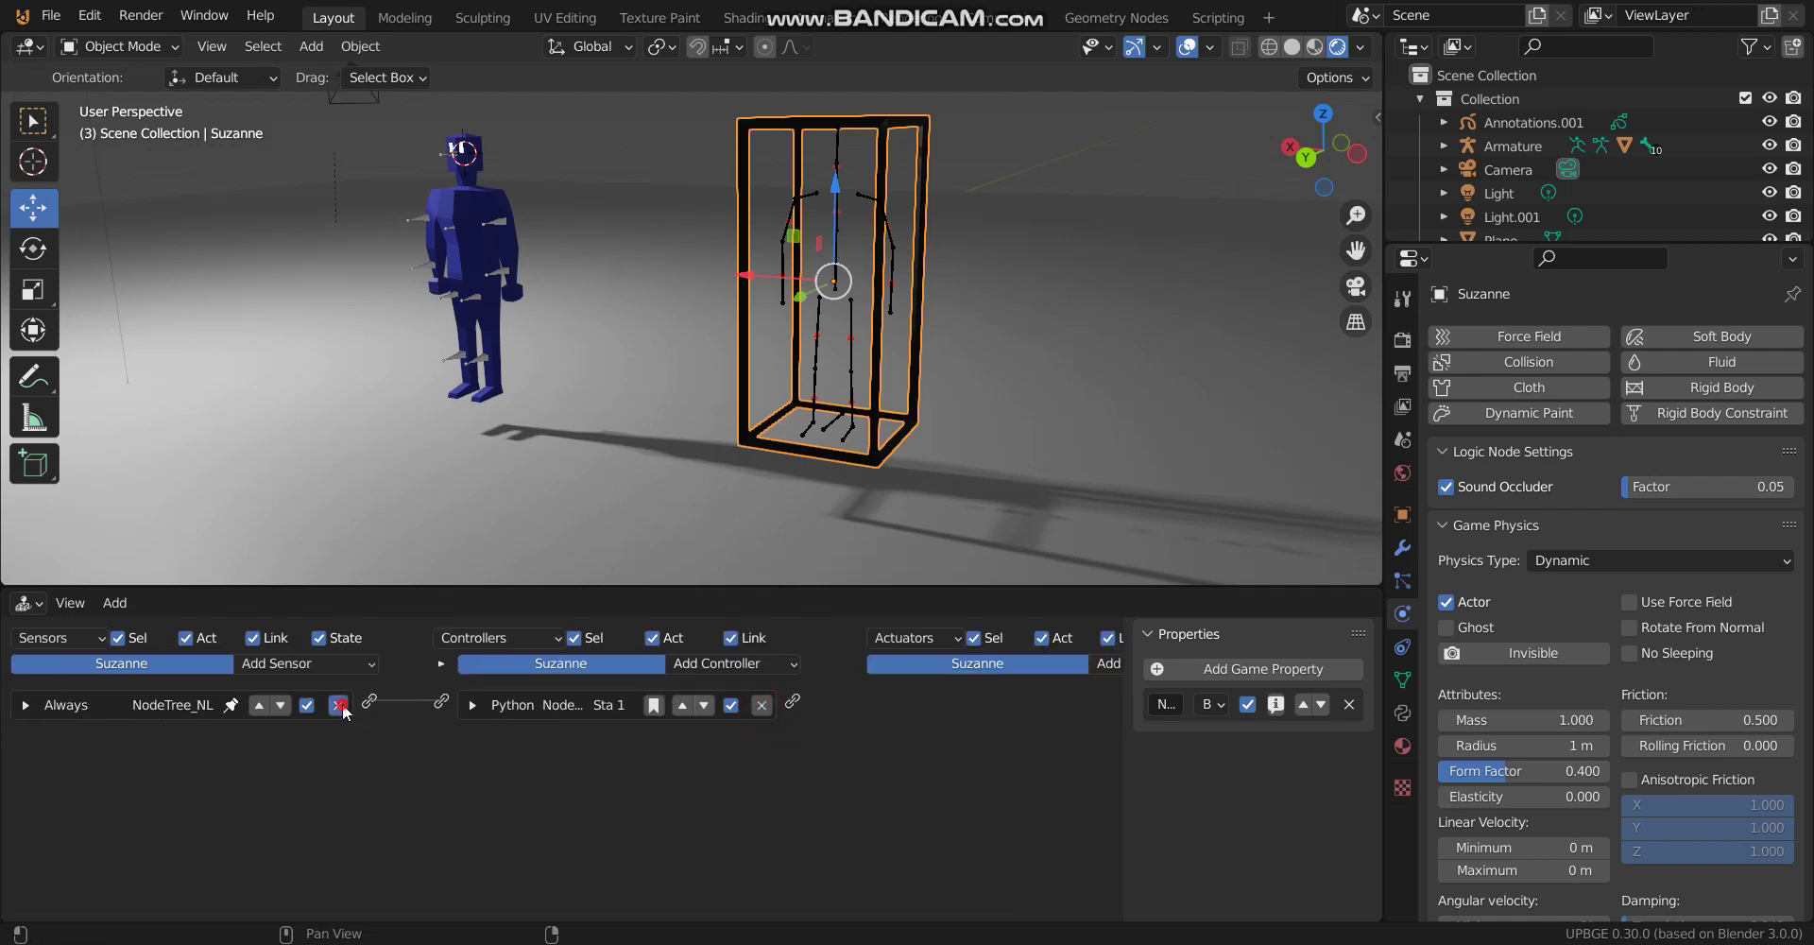
pyautogui.click(761, 705)
pyautogui.click(1348, 705)
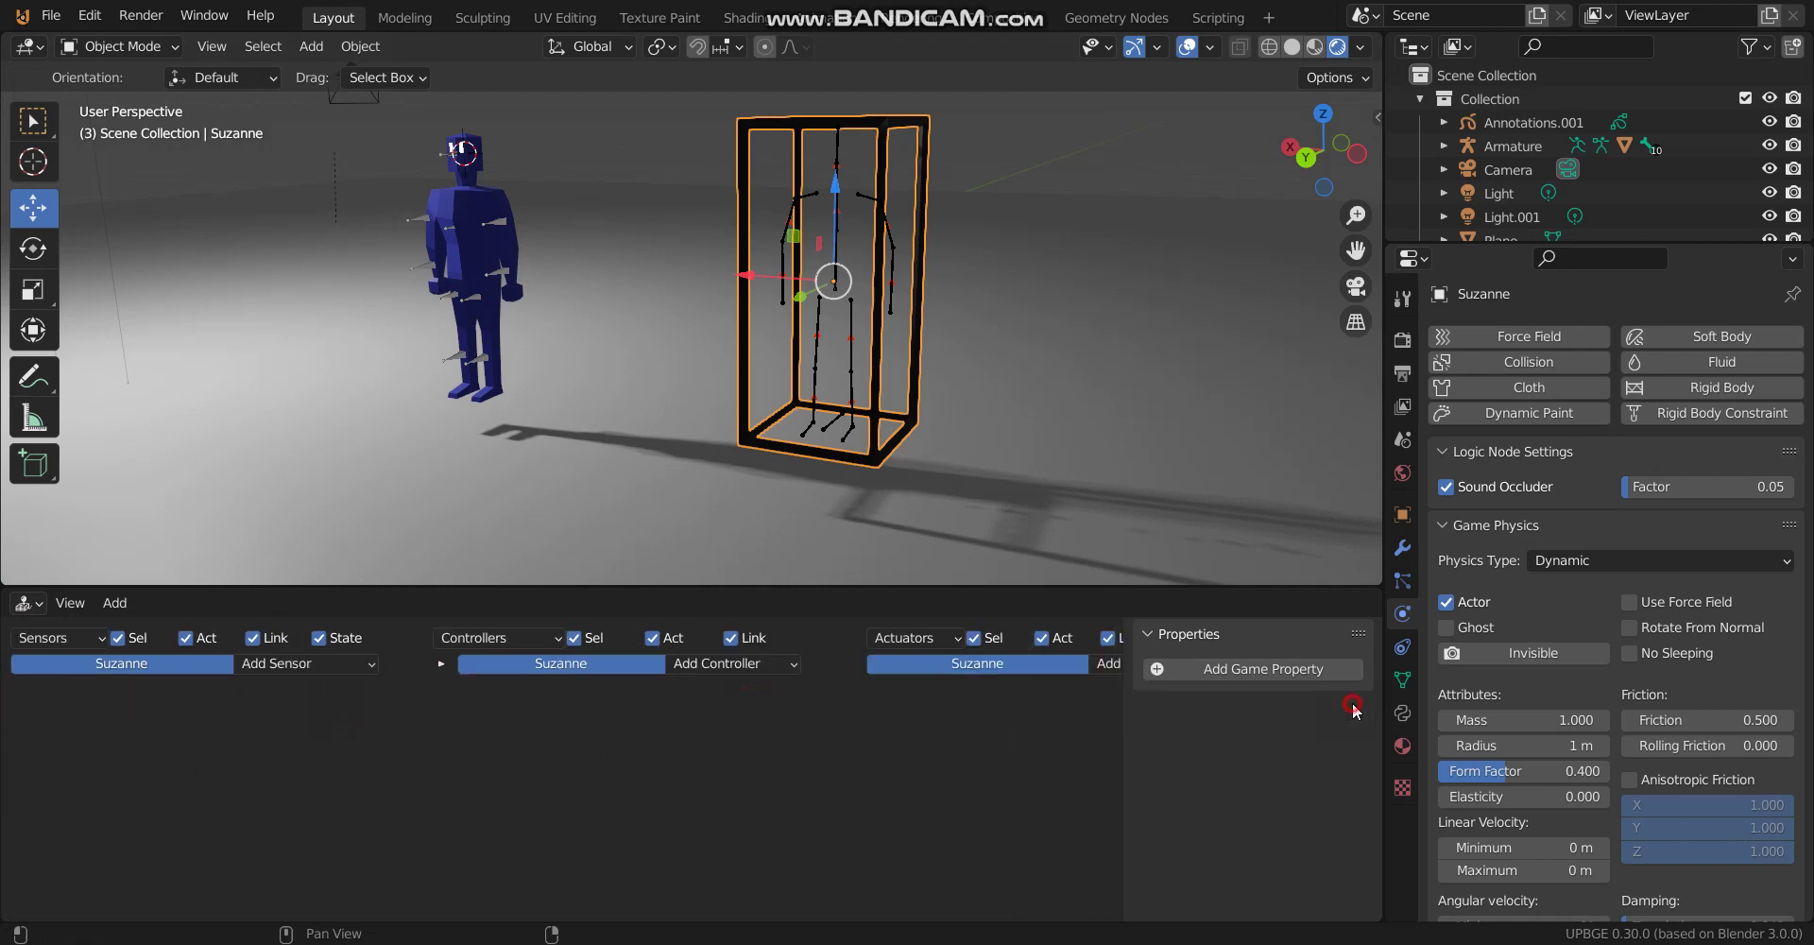
# Add a Keyboard sensor named w to the frame, assign it the W key and collapse it.
pyautogui.click(266, 667)
pyautogui.click(300, 521)
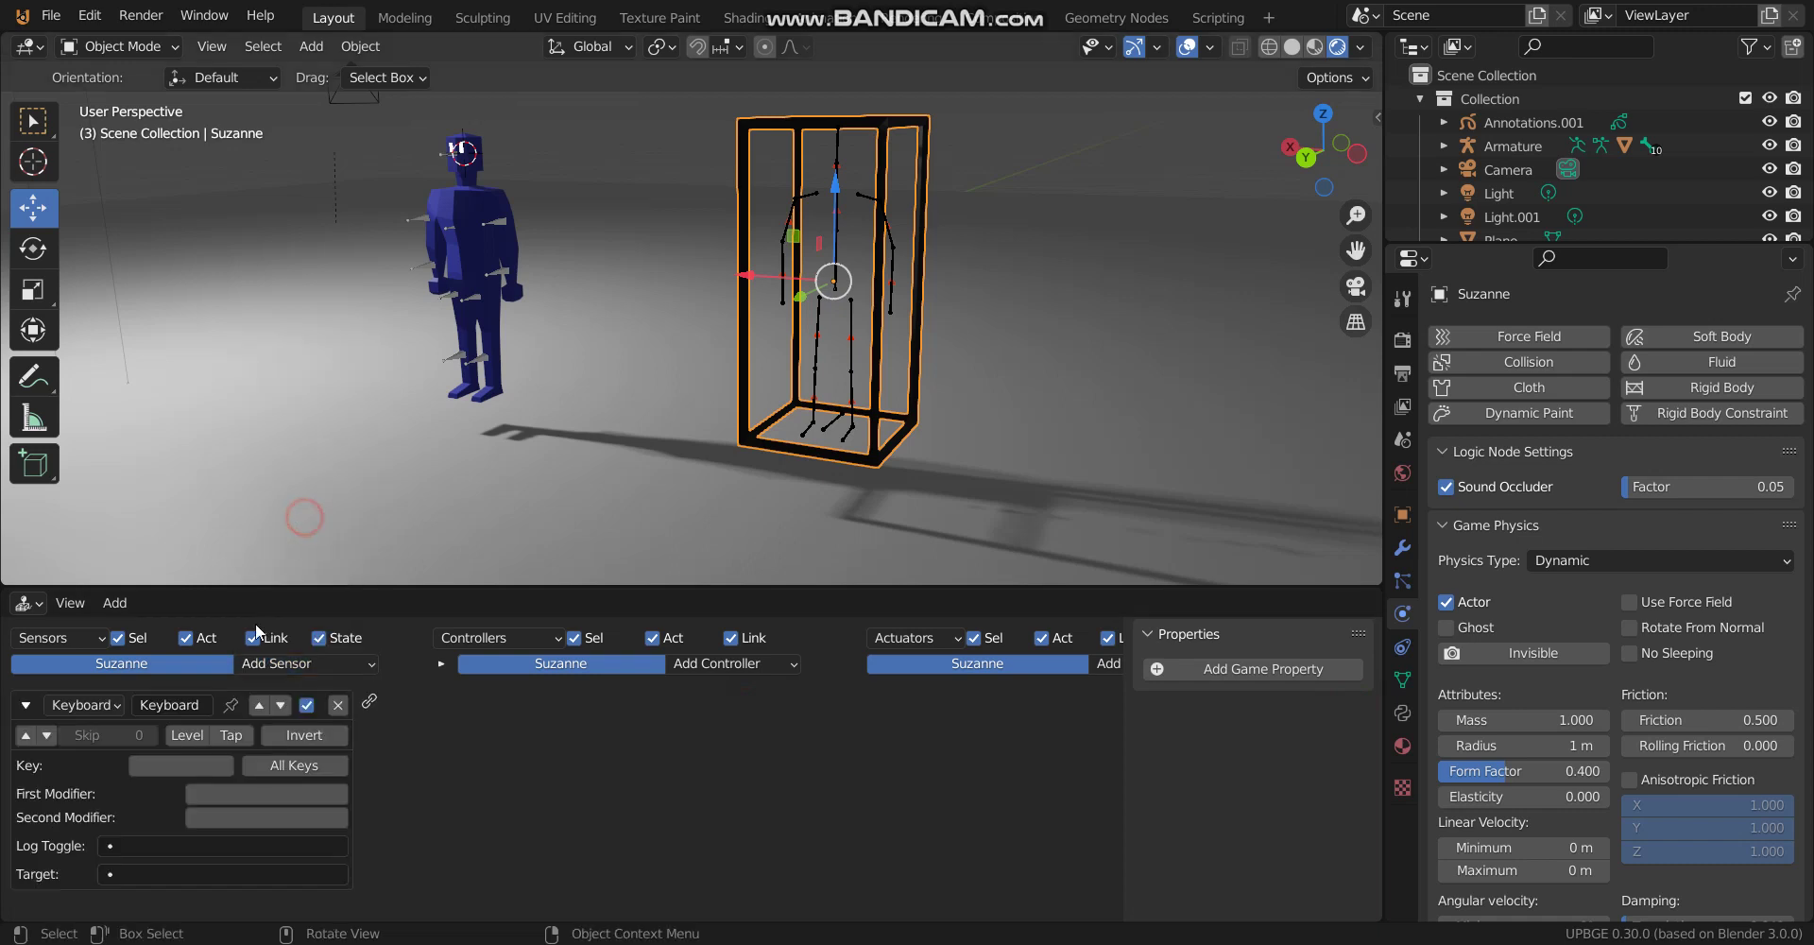
pyautogui.click(193, 709)
pyautogui.write('w')
pyautogui.click(173, 766)
pyautogui.press('w')
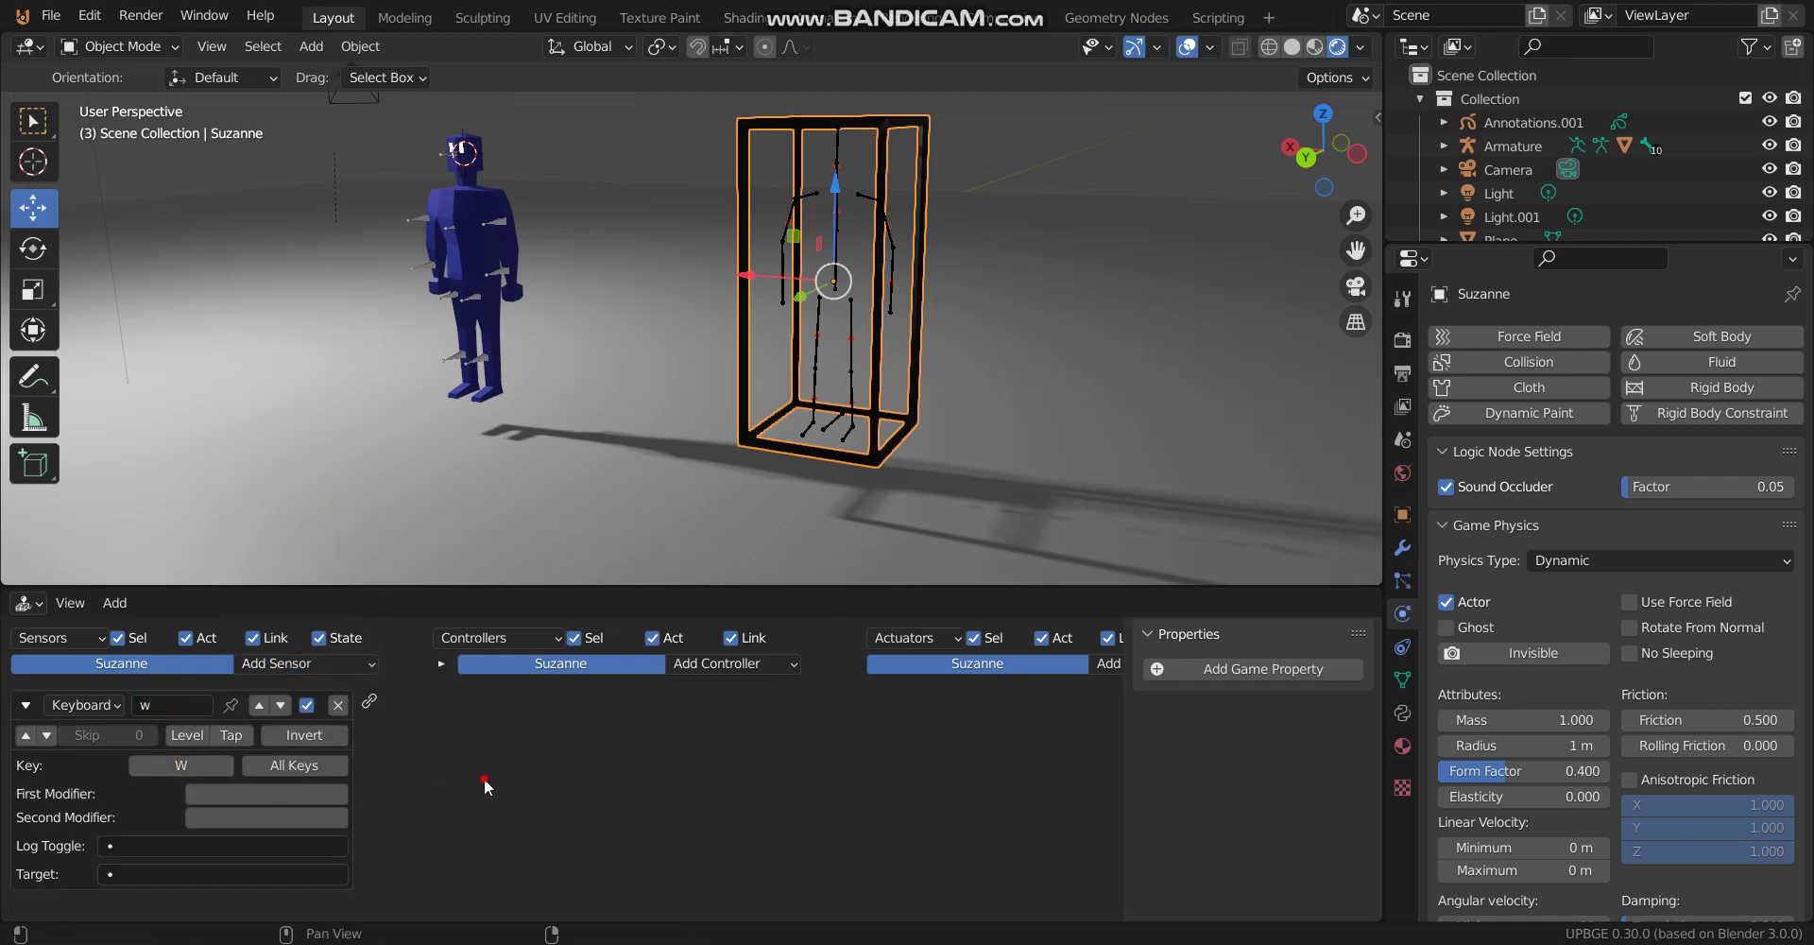
pyautogui.click(25, 705)
# Add a Mouse sensor to the frame with its mouse event set to Movement.
pyautogui.click(293, 665)
pyautogui.click(288, 473)
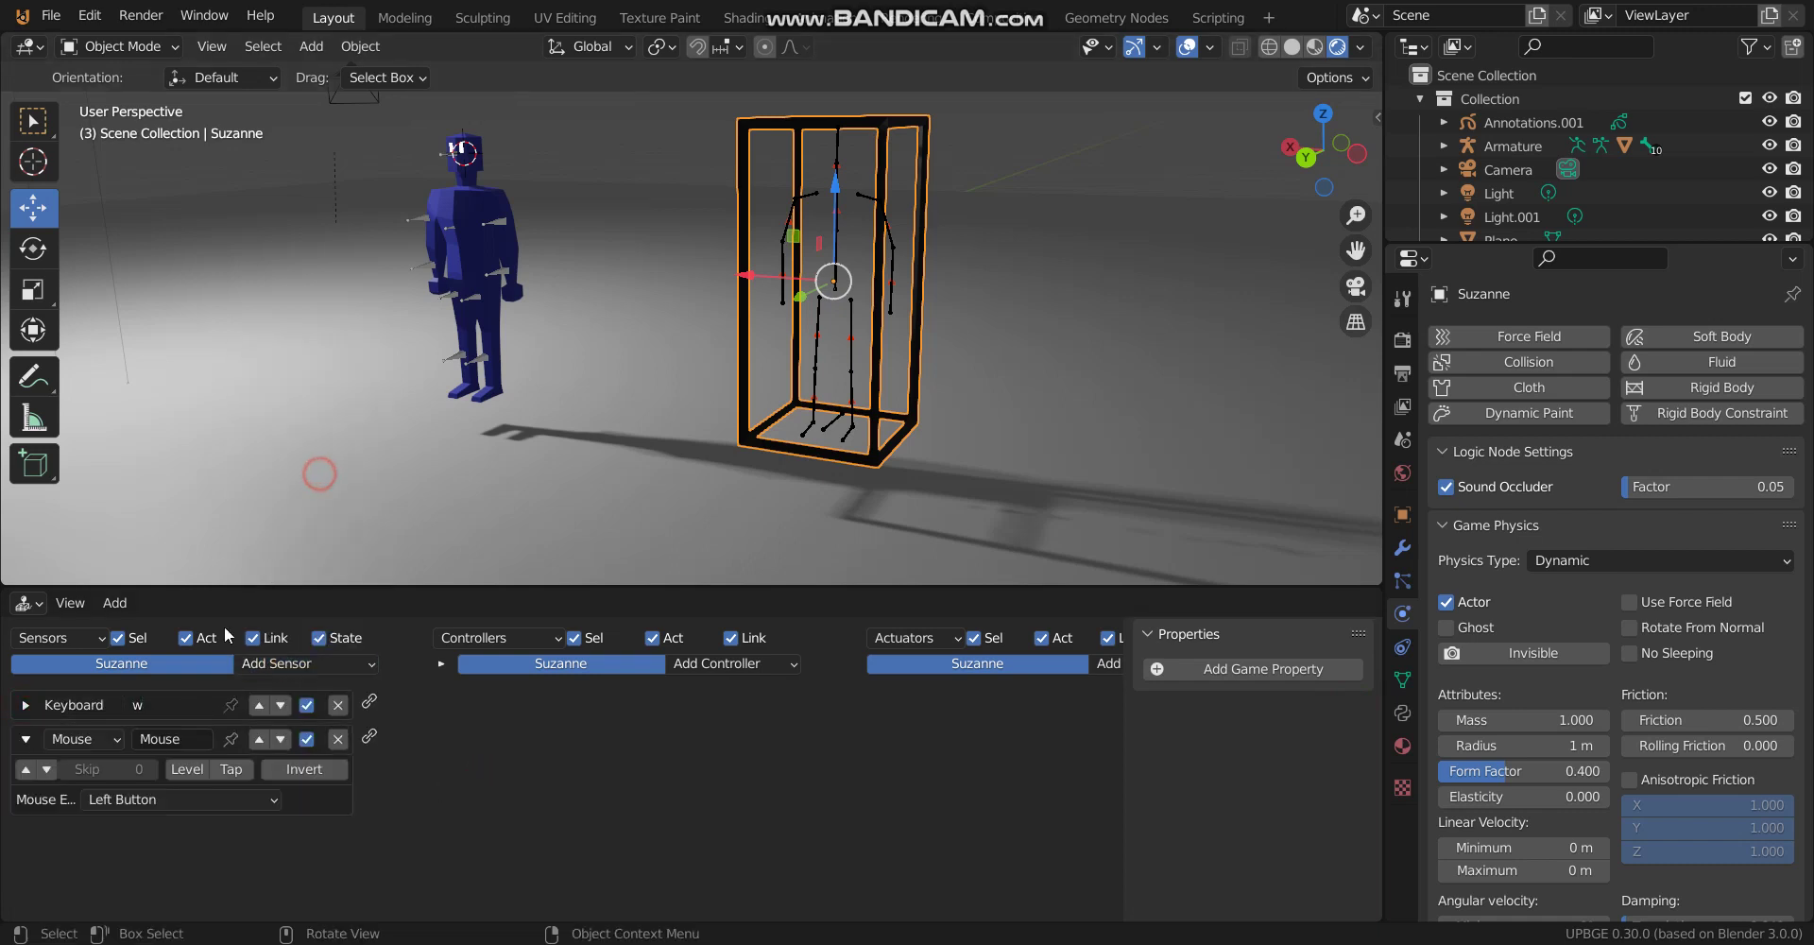
pyautogui.click(127, 800)
pyautogui.click(145, 563)
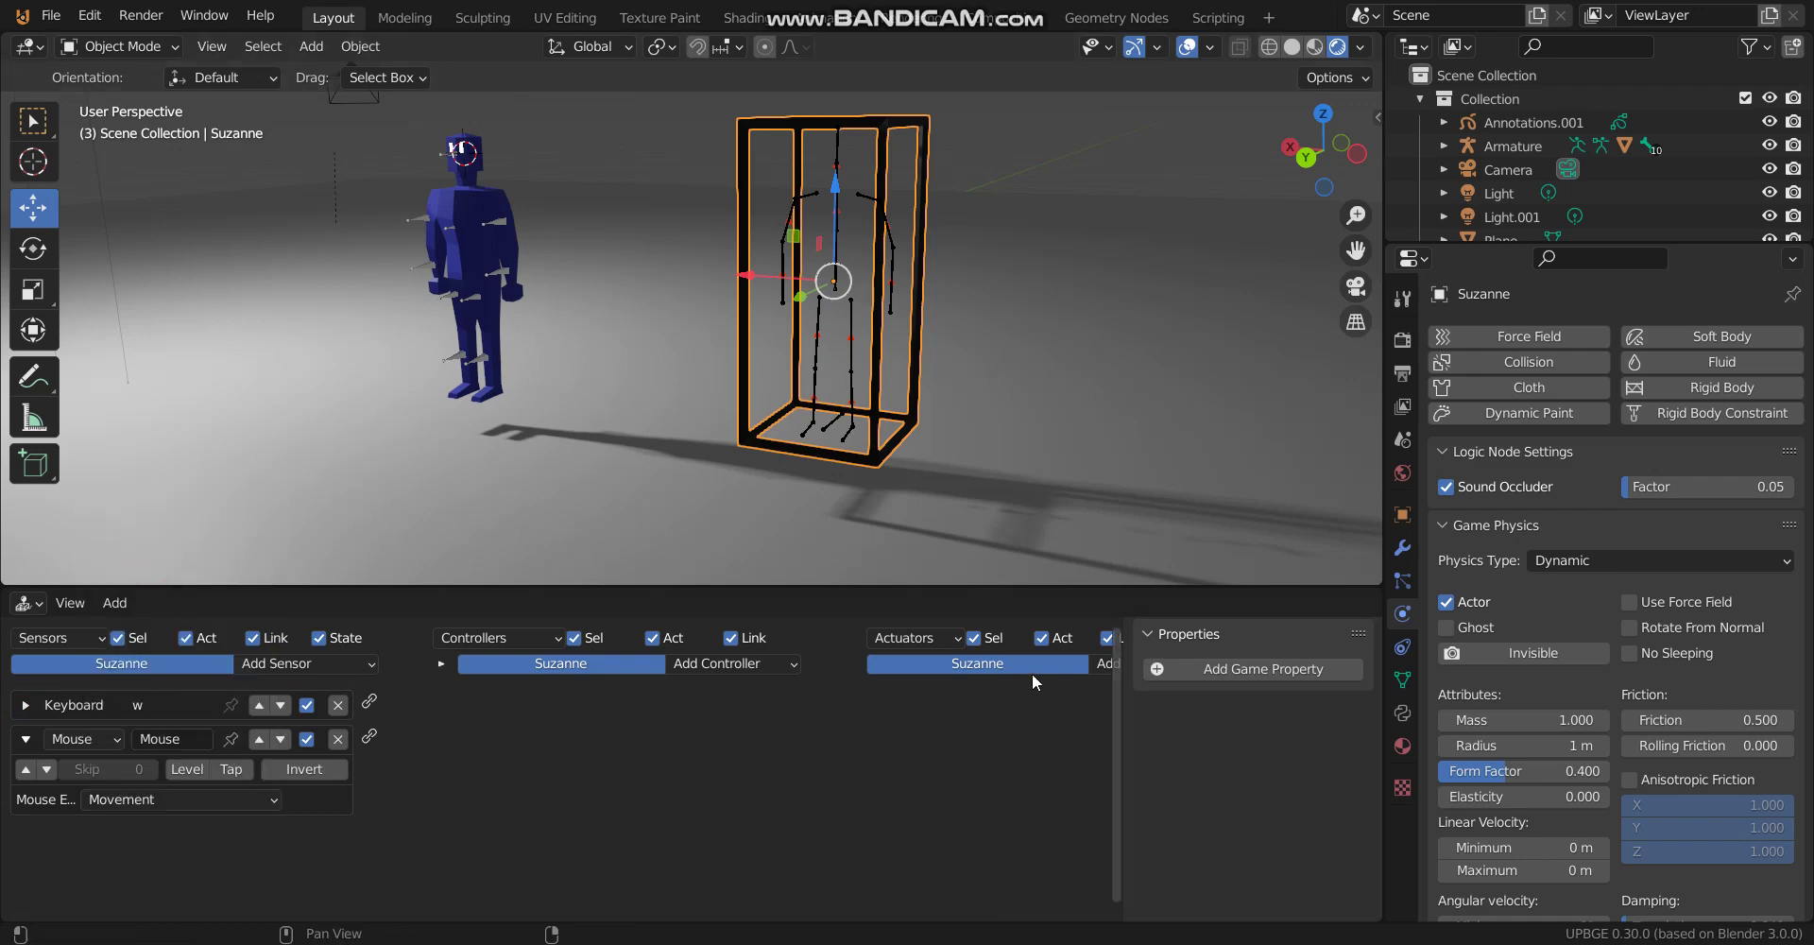
# Add a Motion actuator, link it to the w sensor through an And controller, and edit its Y location.
pyautogui.click(1101, 665)
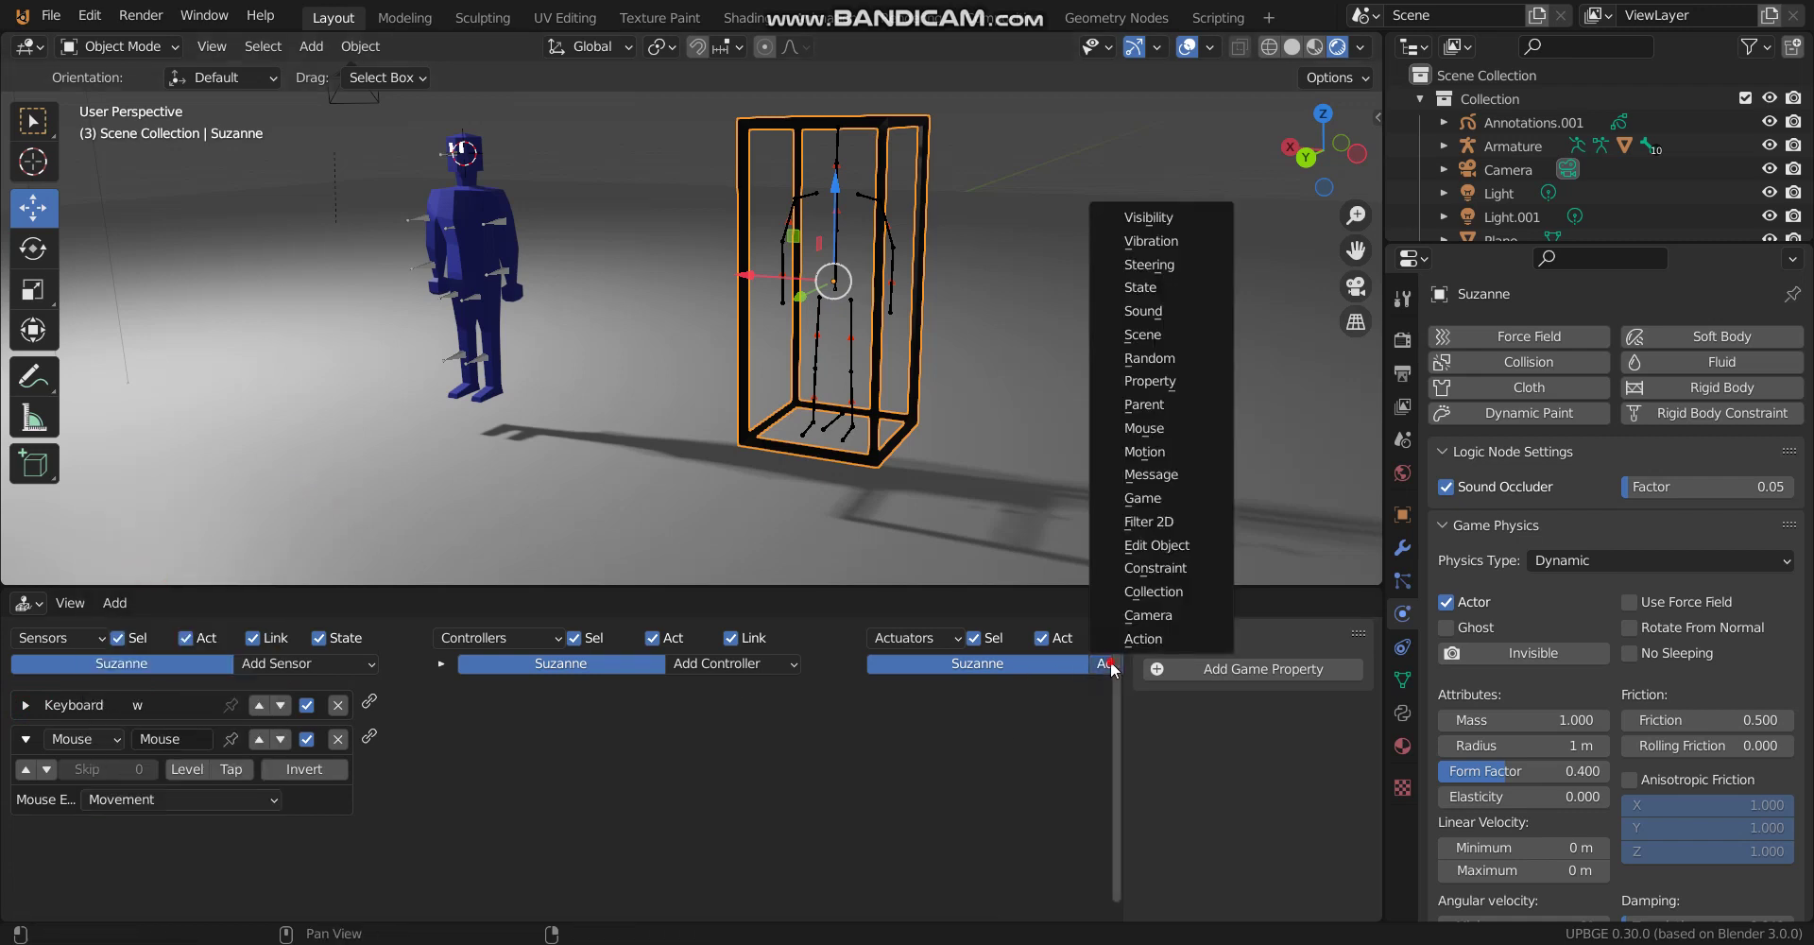
pyautogui.click(1173, 454)
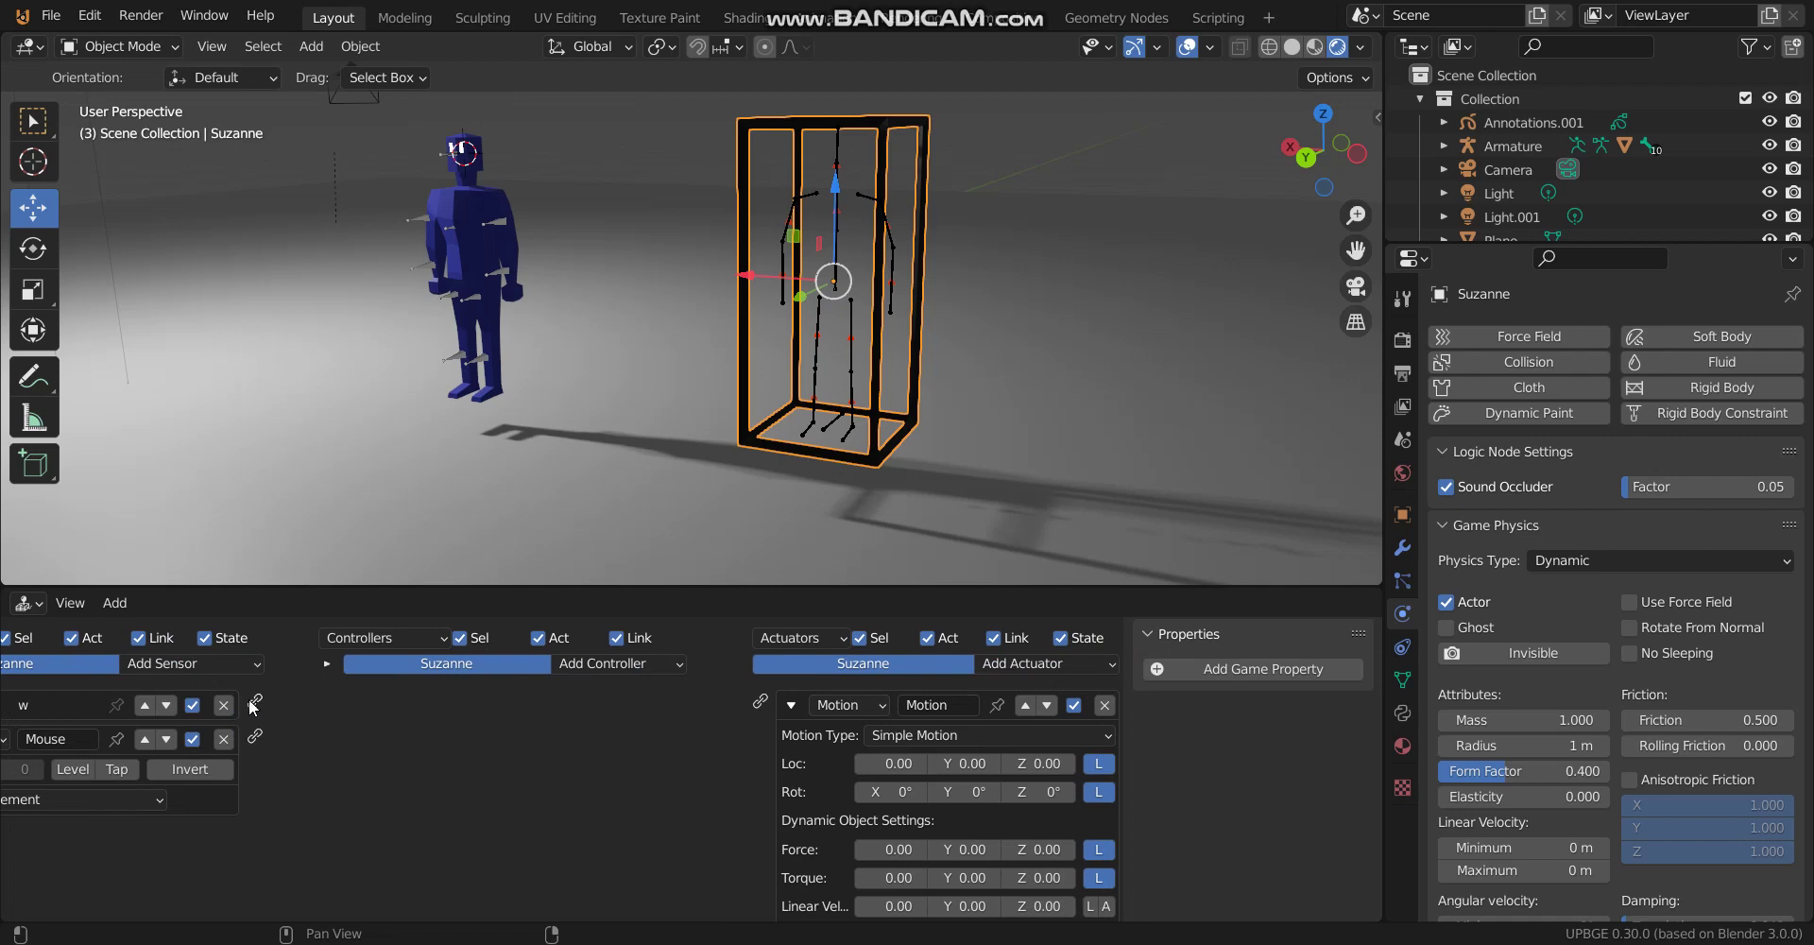
pyautogui.moveTo(284, 704); pyautogui.dragTo(761, 702)
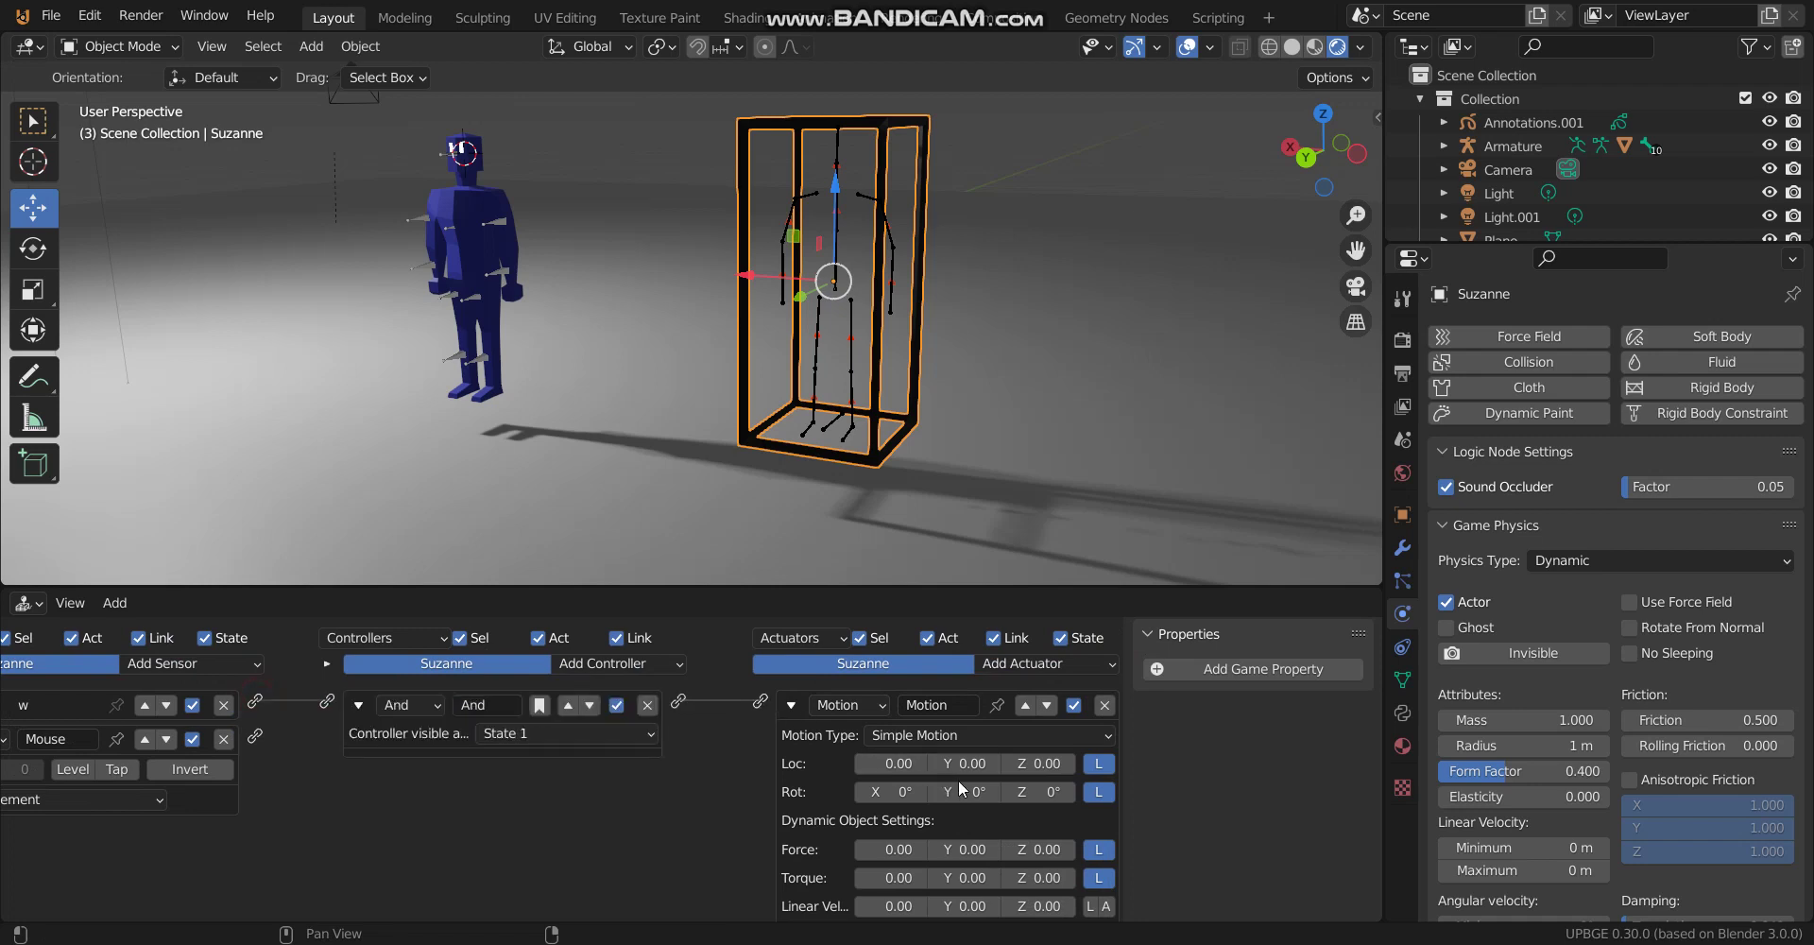
pyautogui.click(994, 765)
pyautogui.click(790, 705)
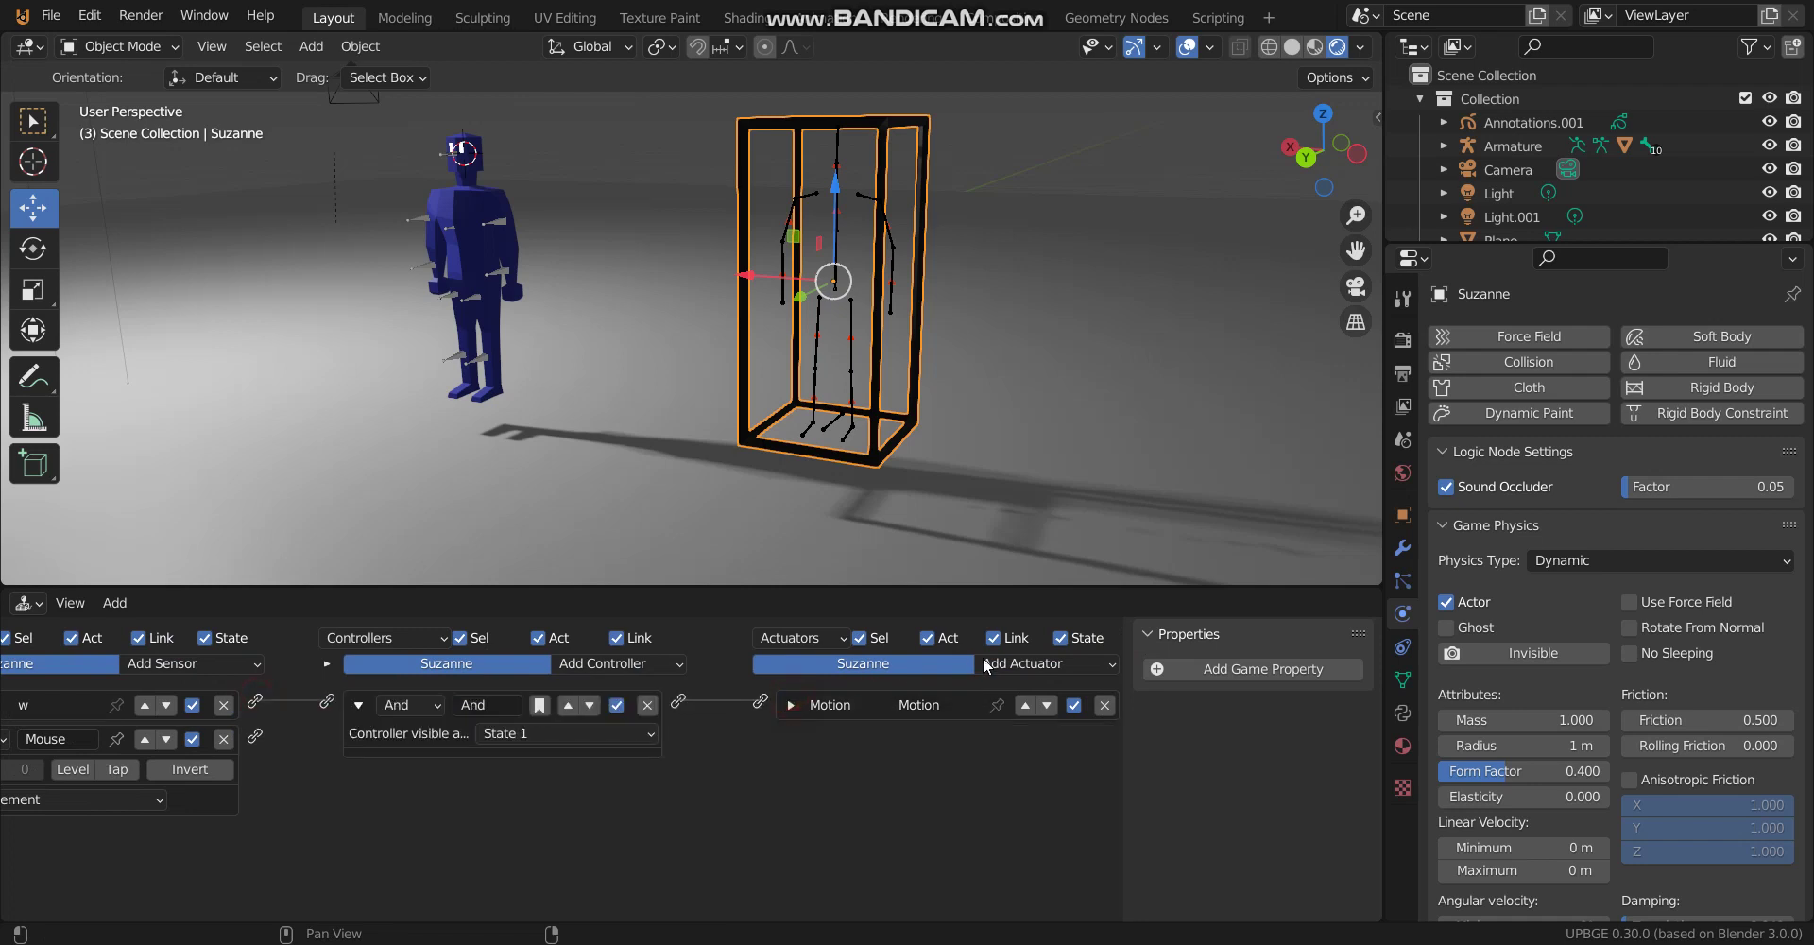
# Add a Mouse actuator to the frame in Look mode with the Y axis off, and link it to the Mouse sensor through an And controller.
pyautogui.click(1025, 663)
pyautogui.click(1053, 432)
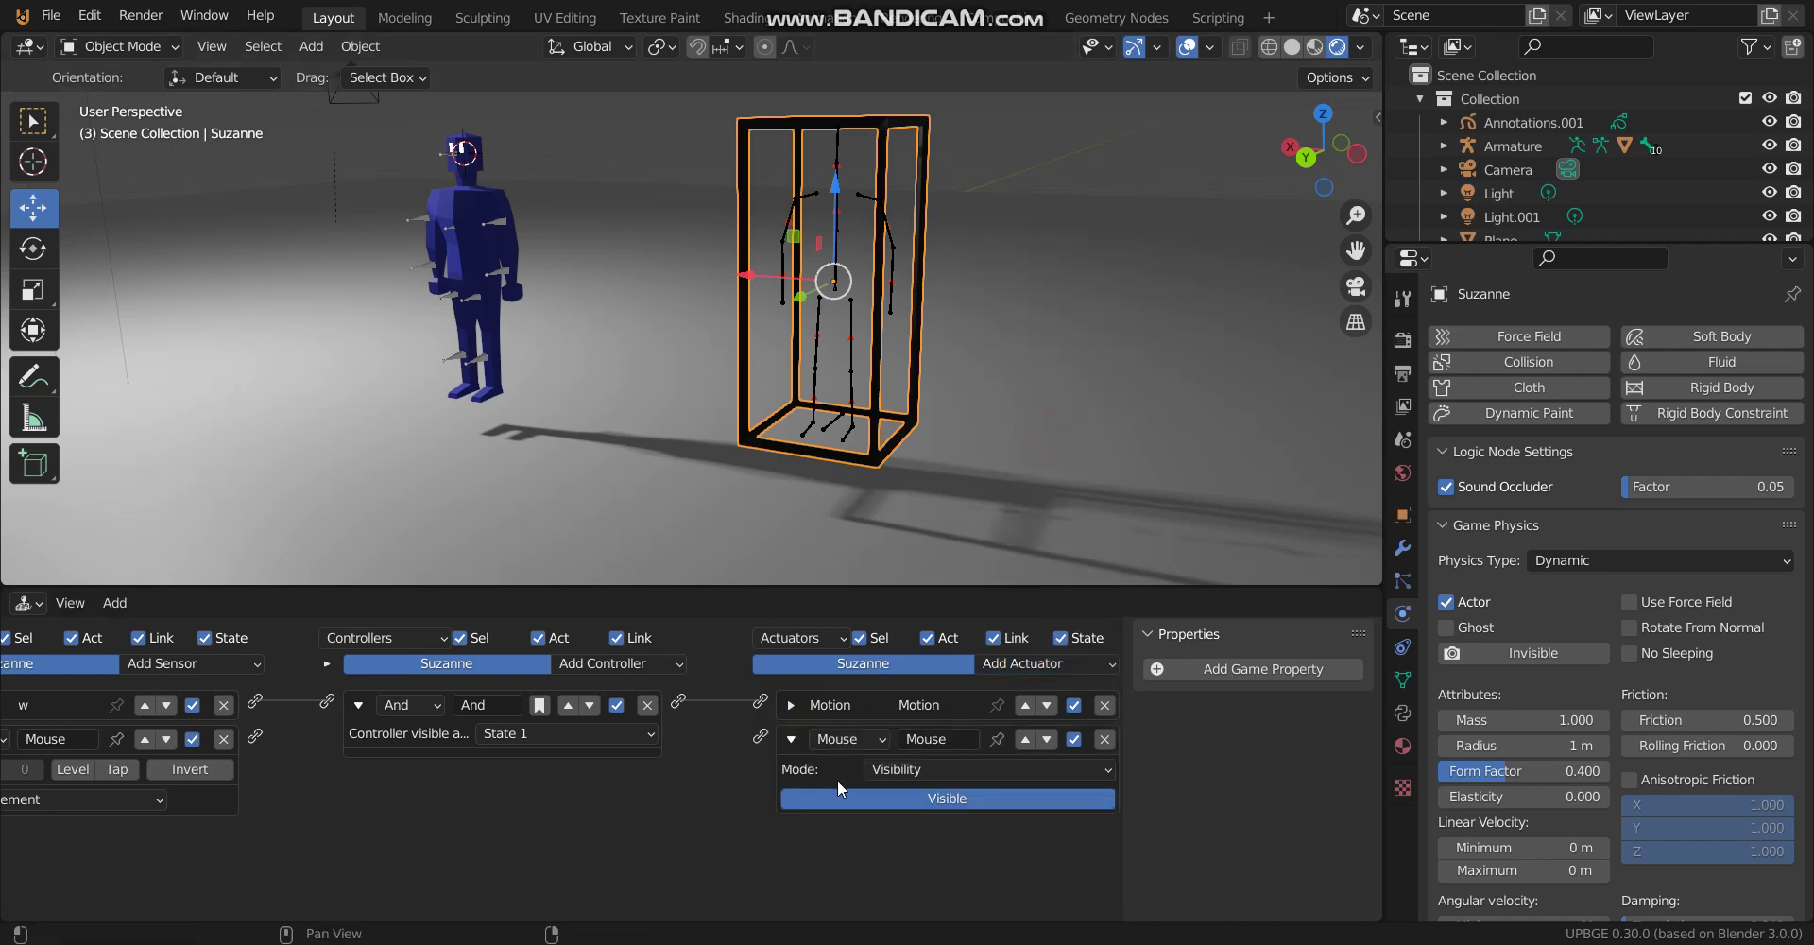
pyautogui.click(933, 769)
pyautogui.click(932, 824)
pyautogui.click(1033, 798)
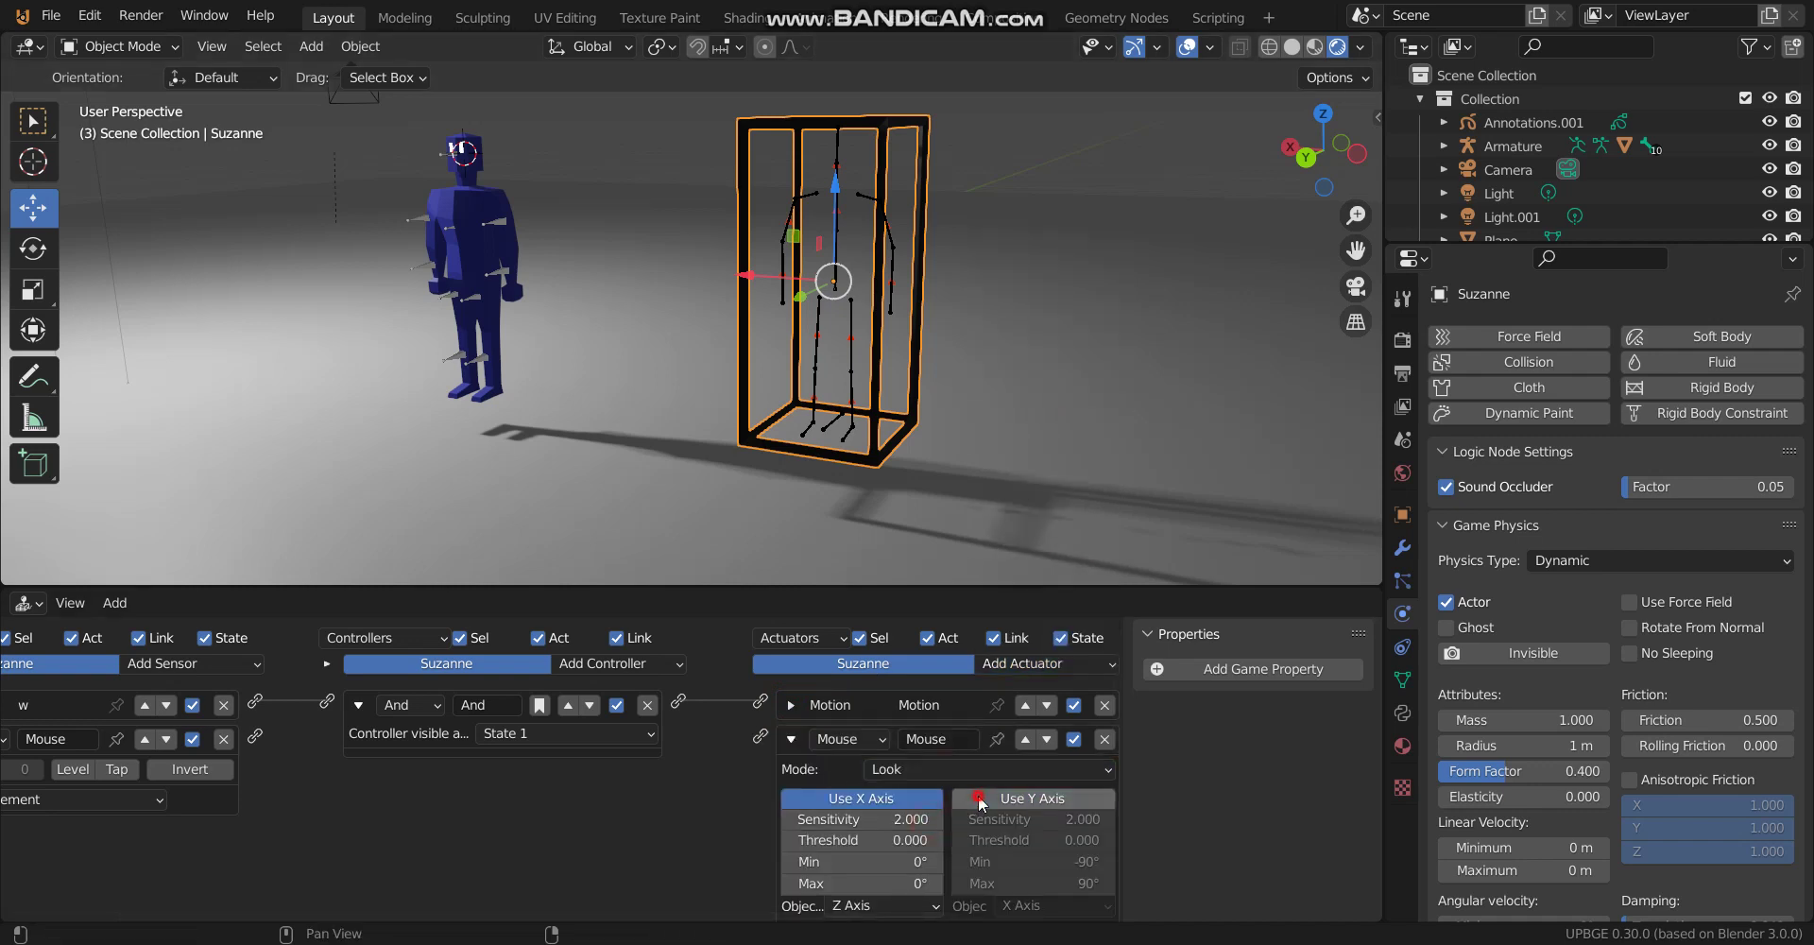
pyautogui.moveTo(700, 746); pyautogui.dragTo(254, 736)
pyautogui.click(793, 741)
# Run the game to test the frame's logic bricks, and stop it.
pyautogui.scroll(-3, 995, 149)
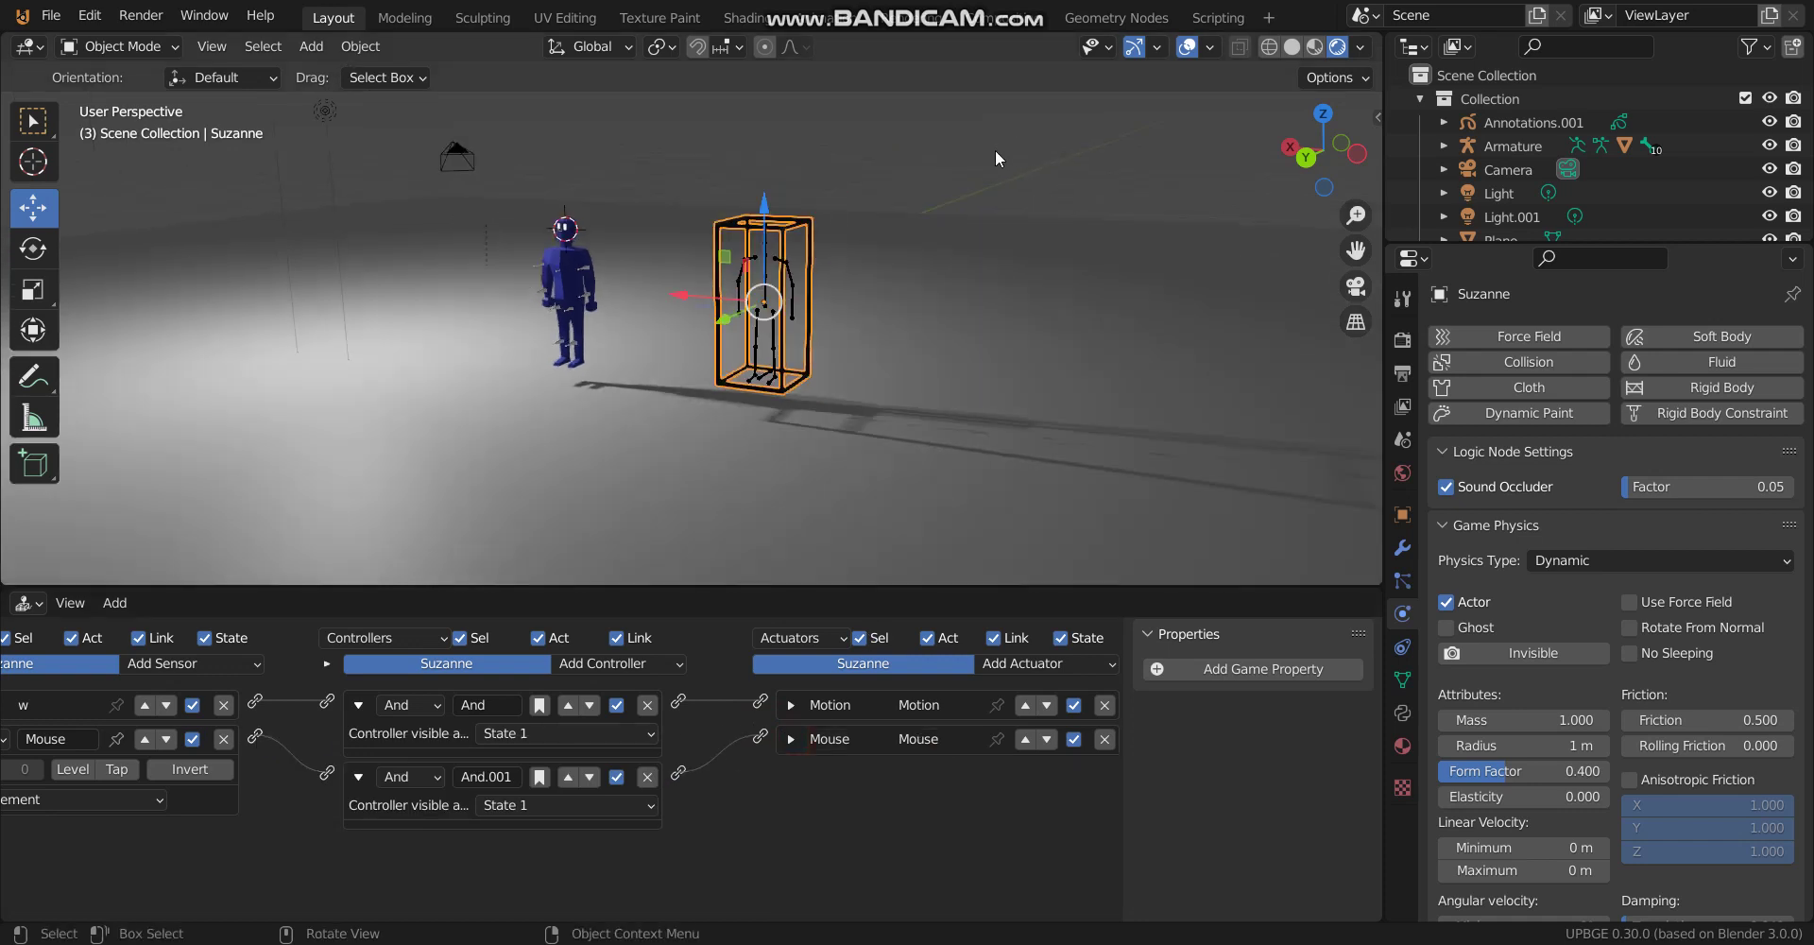
pyautogui.scroll(2, 969, 185)
pyautogui.press('p')
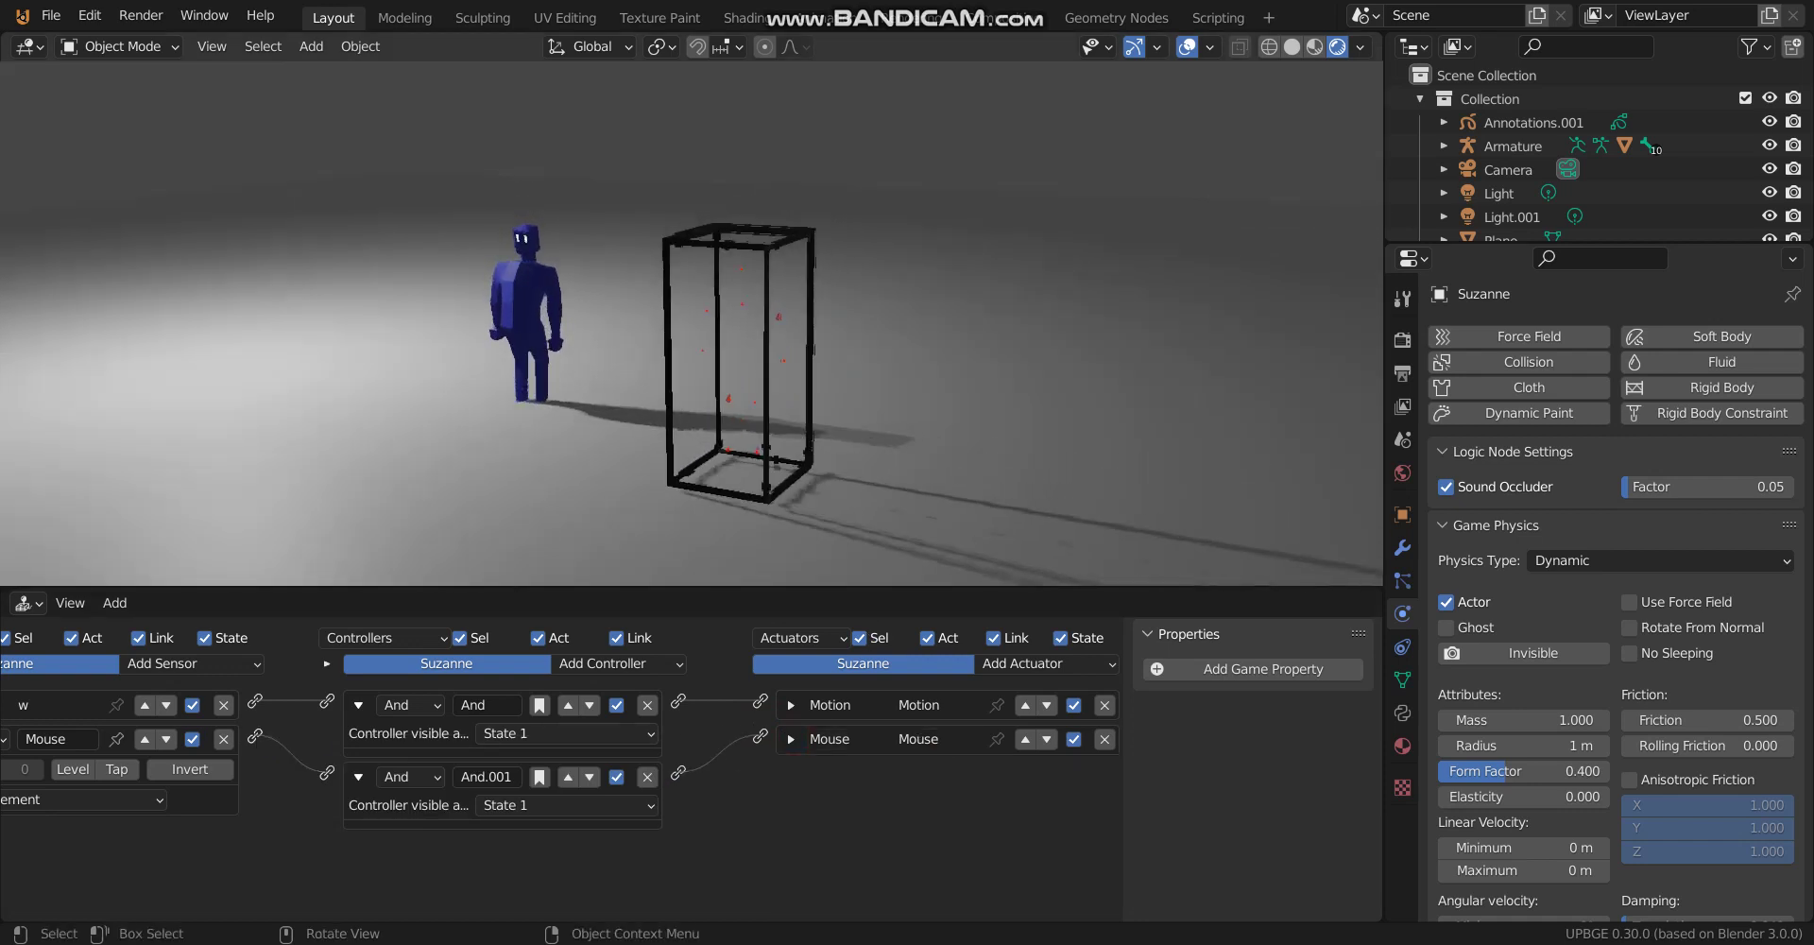
pyautogui.press('Escape')
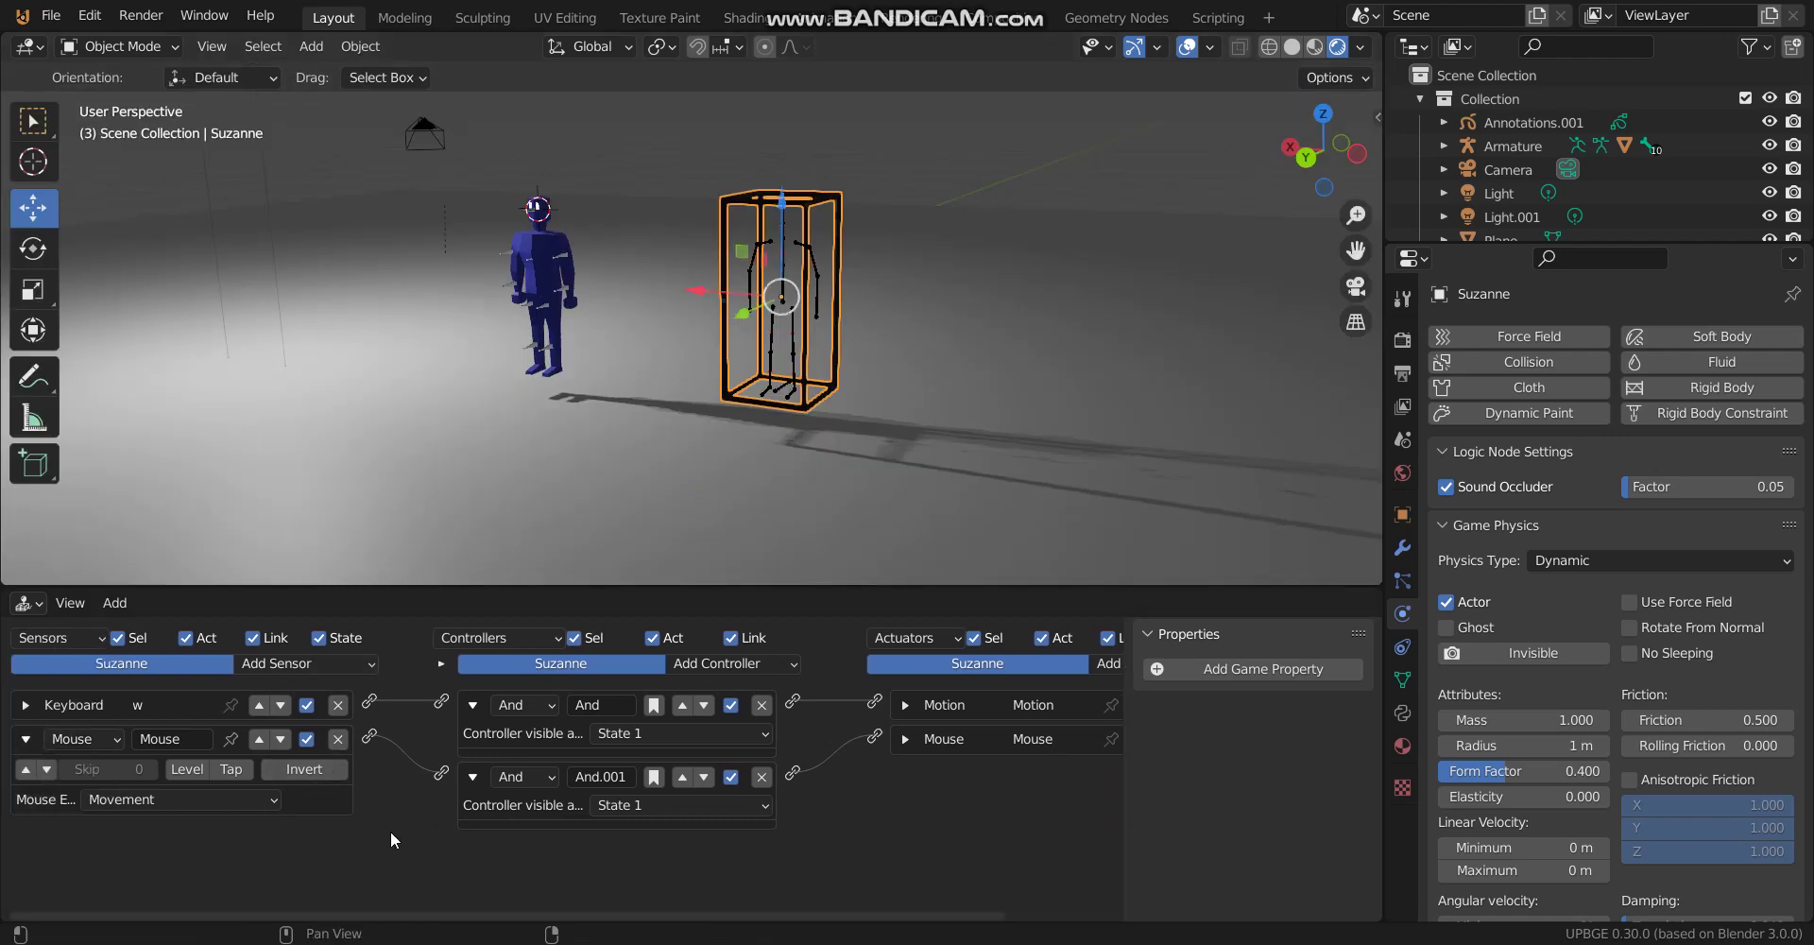
# Examine the settings of the frame's Mouse actuator, w Keyboard sensor and Motion actuator.
pyautogui.click(906, 743)
pyautogui.scroll(-2, 631, 750)
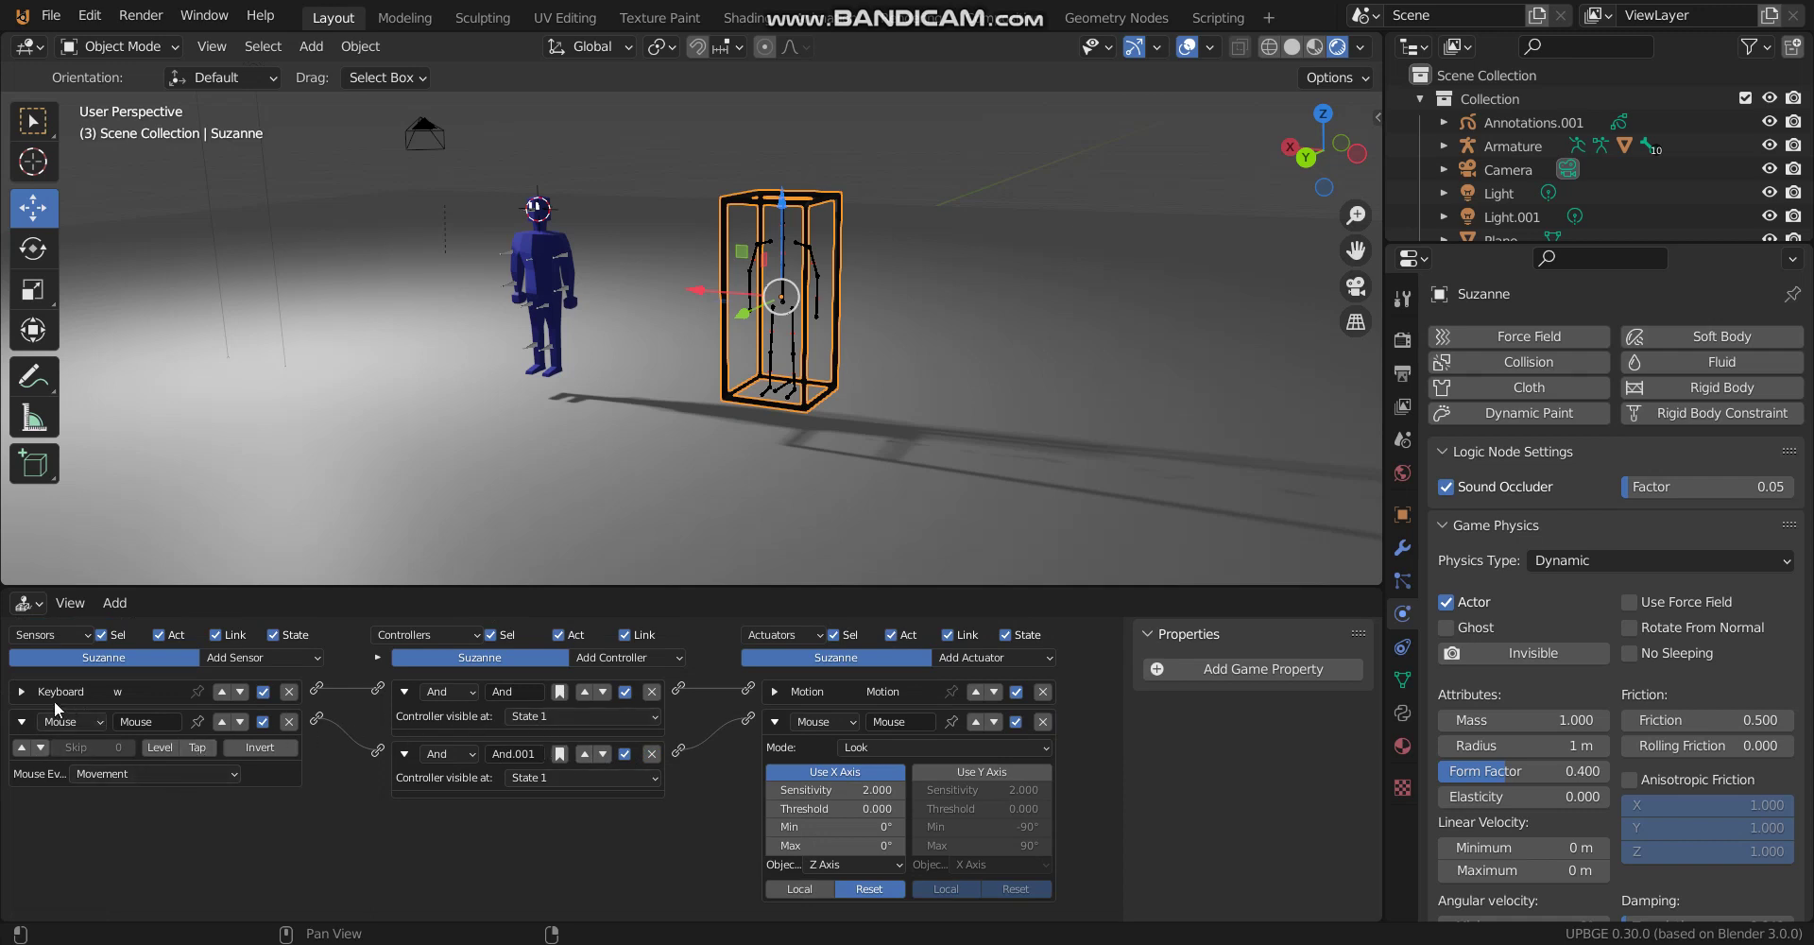
pyautogui.click(22, 692)
pyautogui.click(22, 691)
pyautogui.click(776, 692)
pyautogui.click(776, 691)
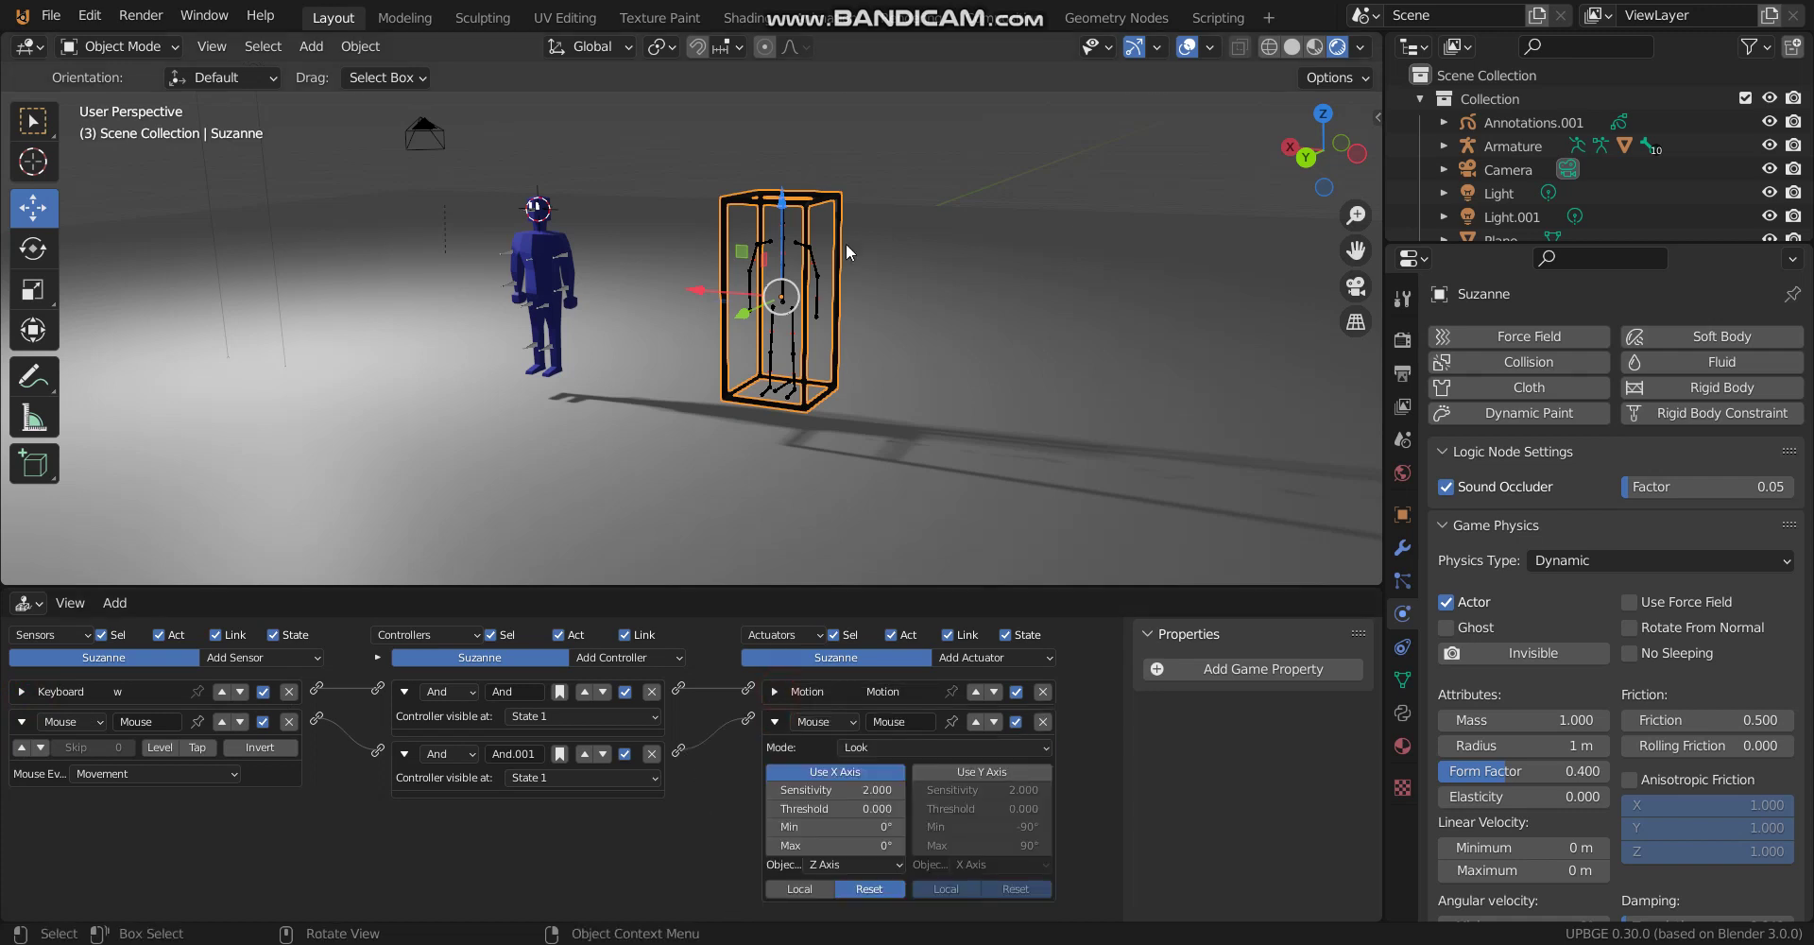
# Run the game again to test the frame's keyboard movement and mouse look alongside the ragdoll, and stop it.
pyautogui.scroll(-2, 866, 319)
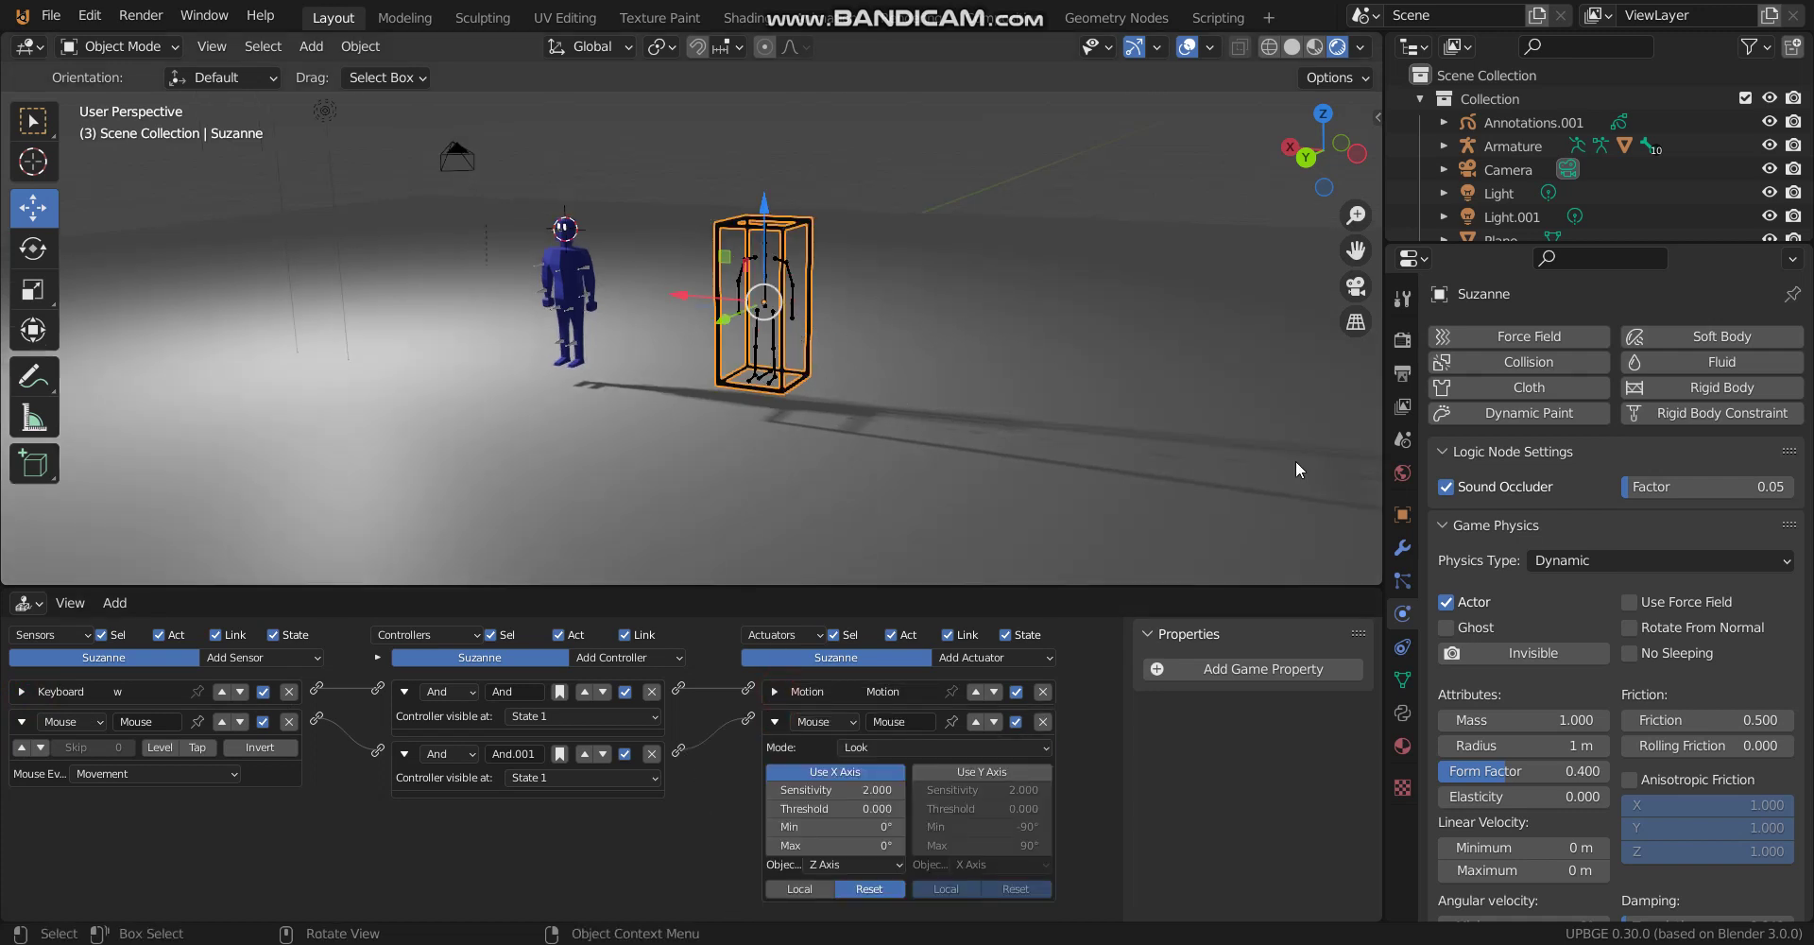
pyautogui.press('p')
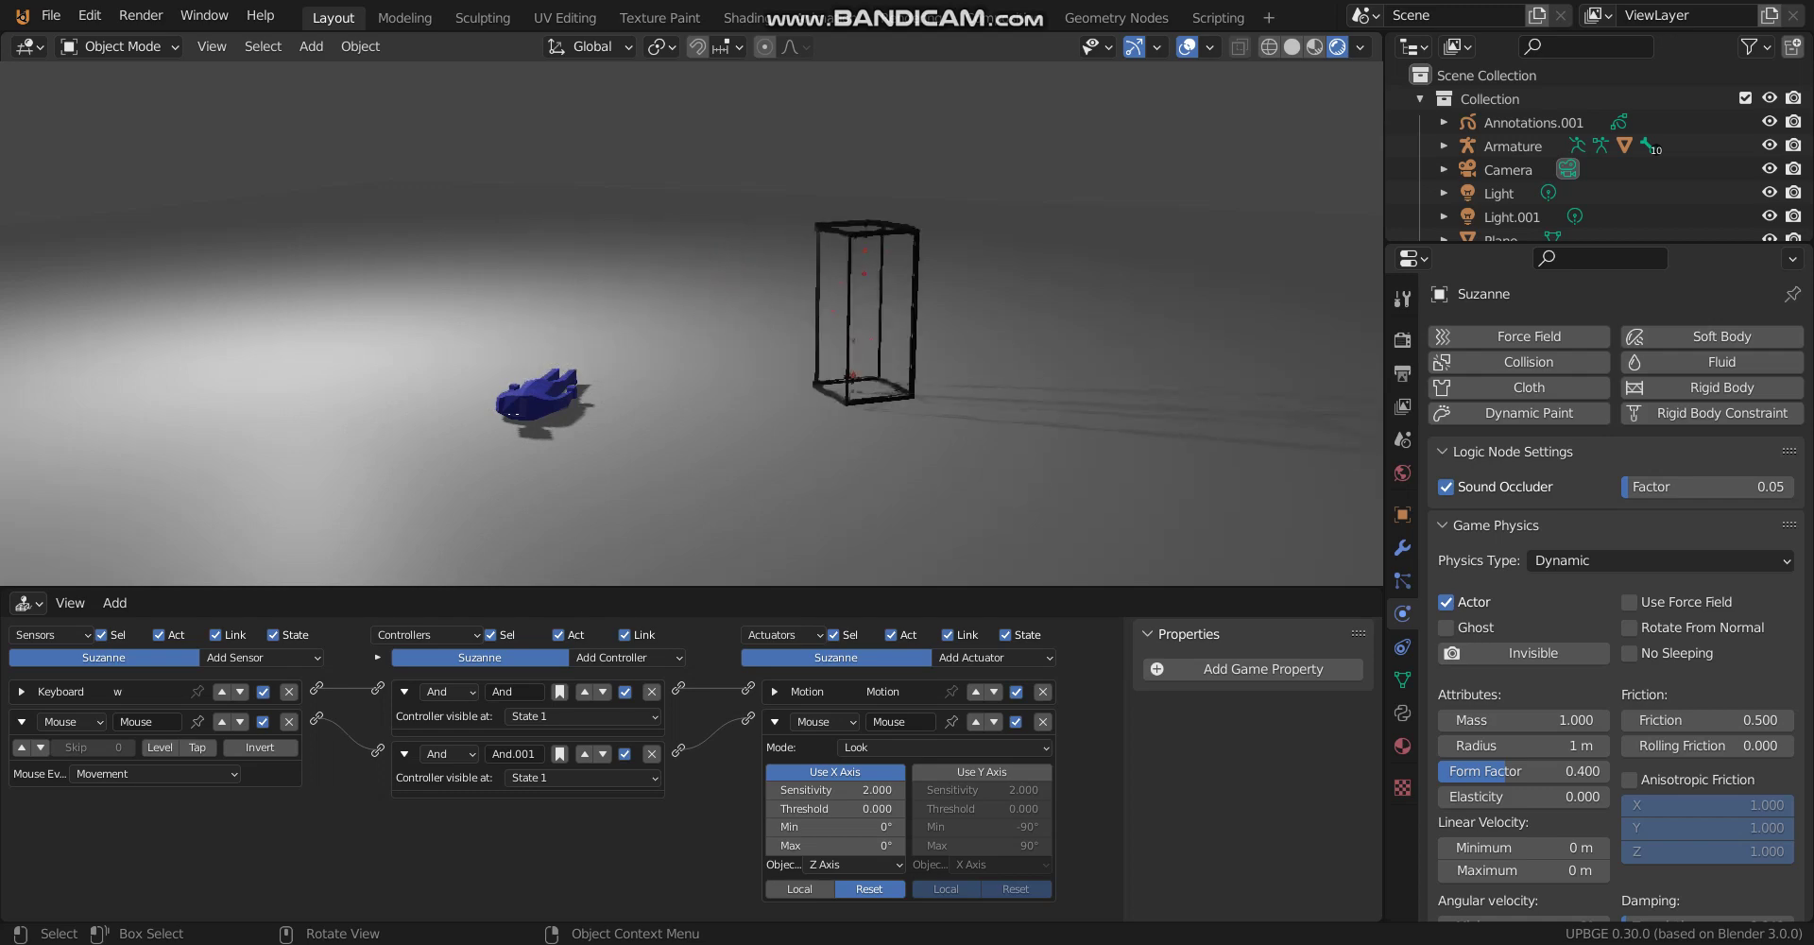
pyautogui.press('Escape')
# Save the file and unhide the box physic collection around the blue character.
pyautogui.scroll(5, 620, 410)
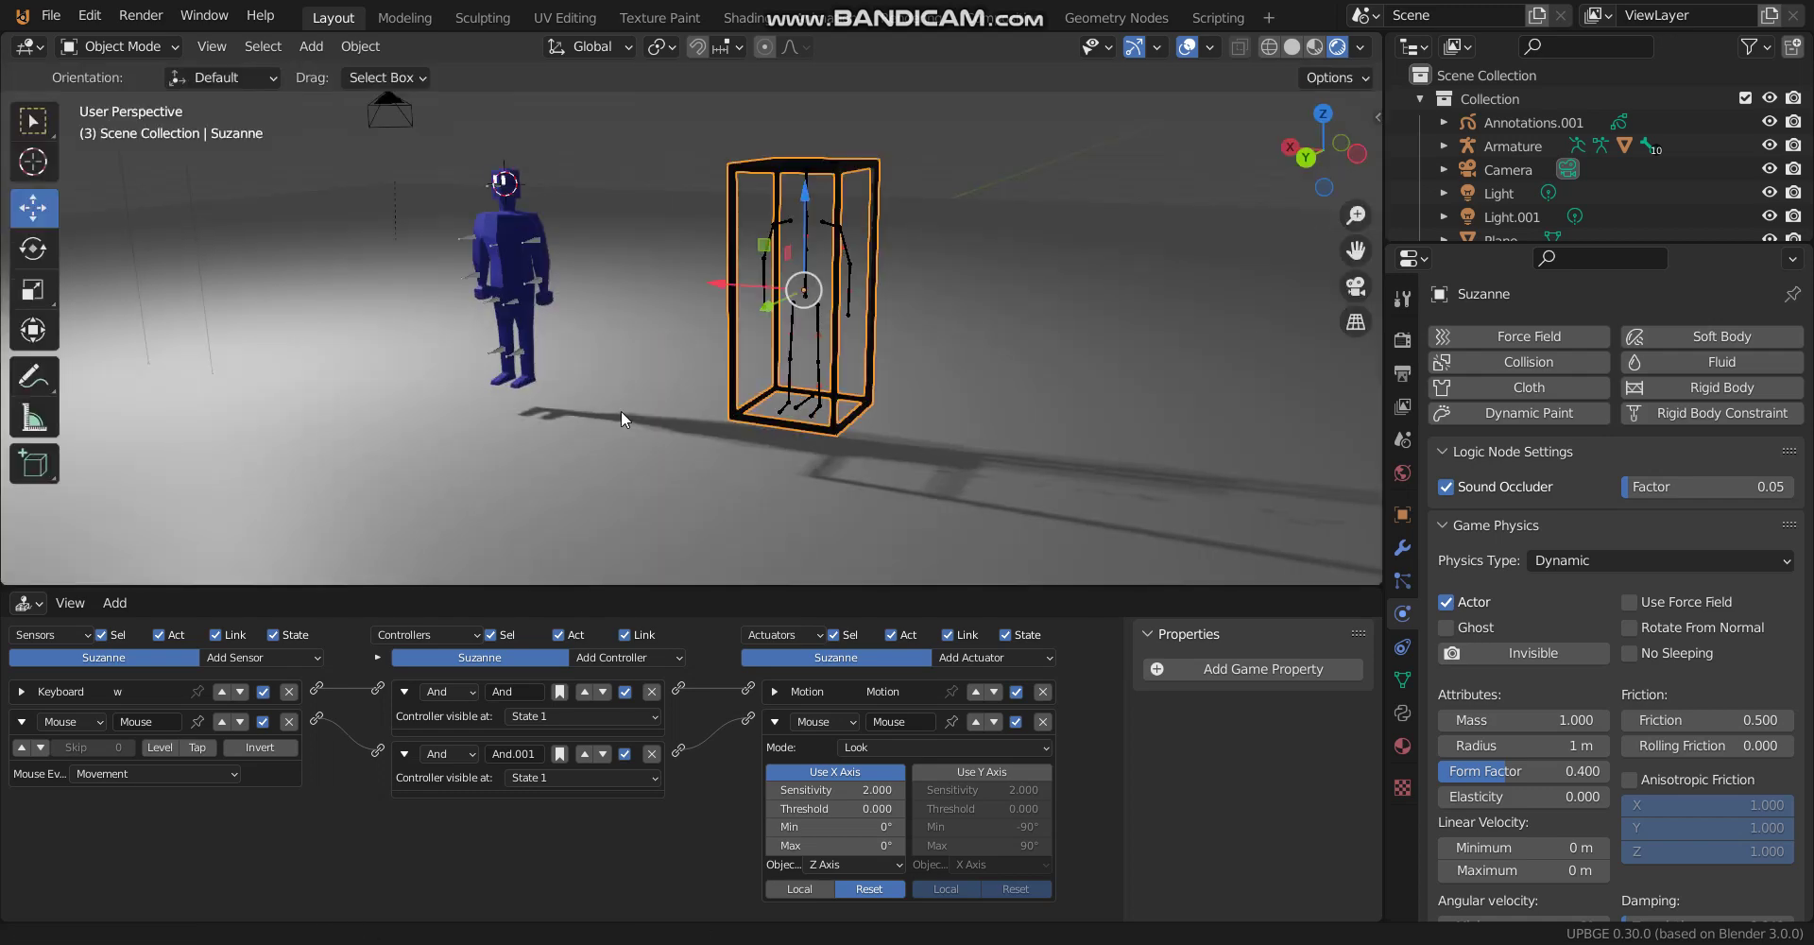
pyautogui.keyDown('shift'); pyautogui.moveTo(614, 402); pyautogui.dragTo(734, 239, button='middle'); pyautogui.keyUp('shift')
pyautogui.click(705, 235)
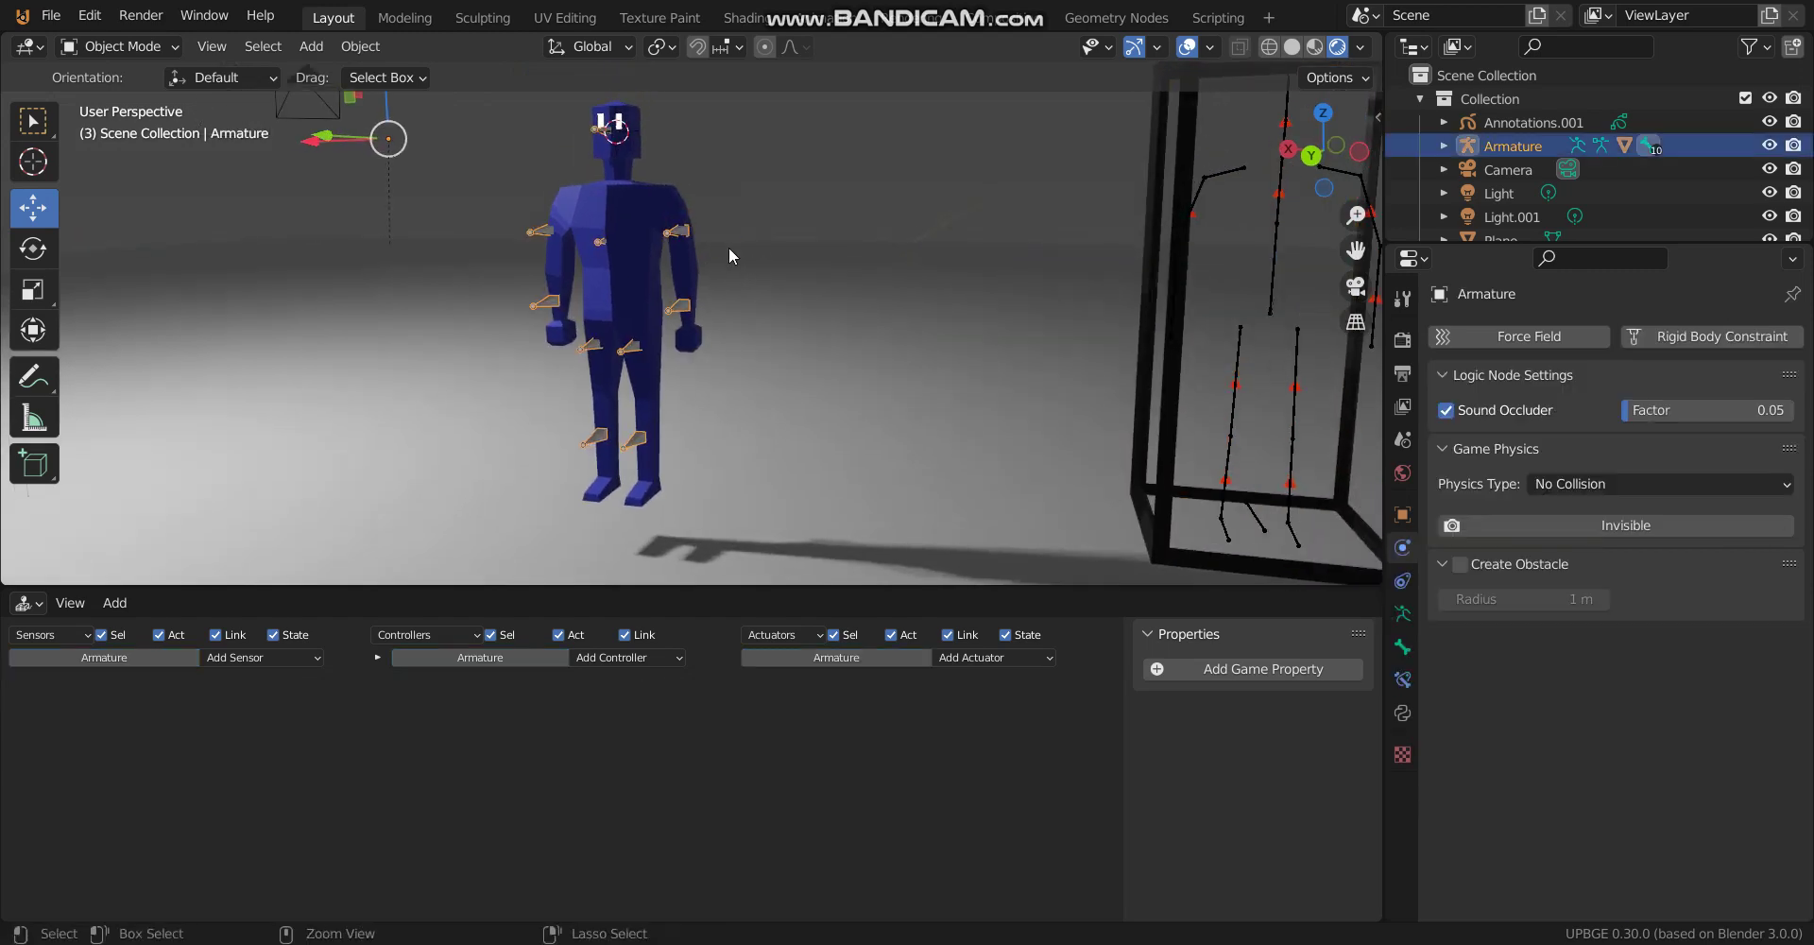
pyautogui.hotkey('ctrl', 's')
pyautogui.scroll(-4, 1701, 187)
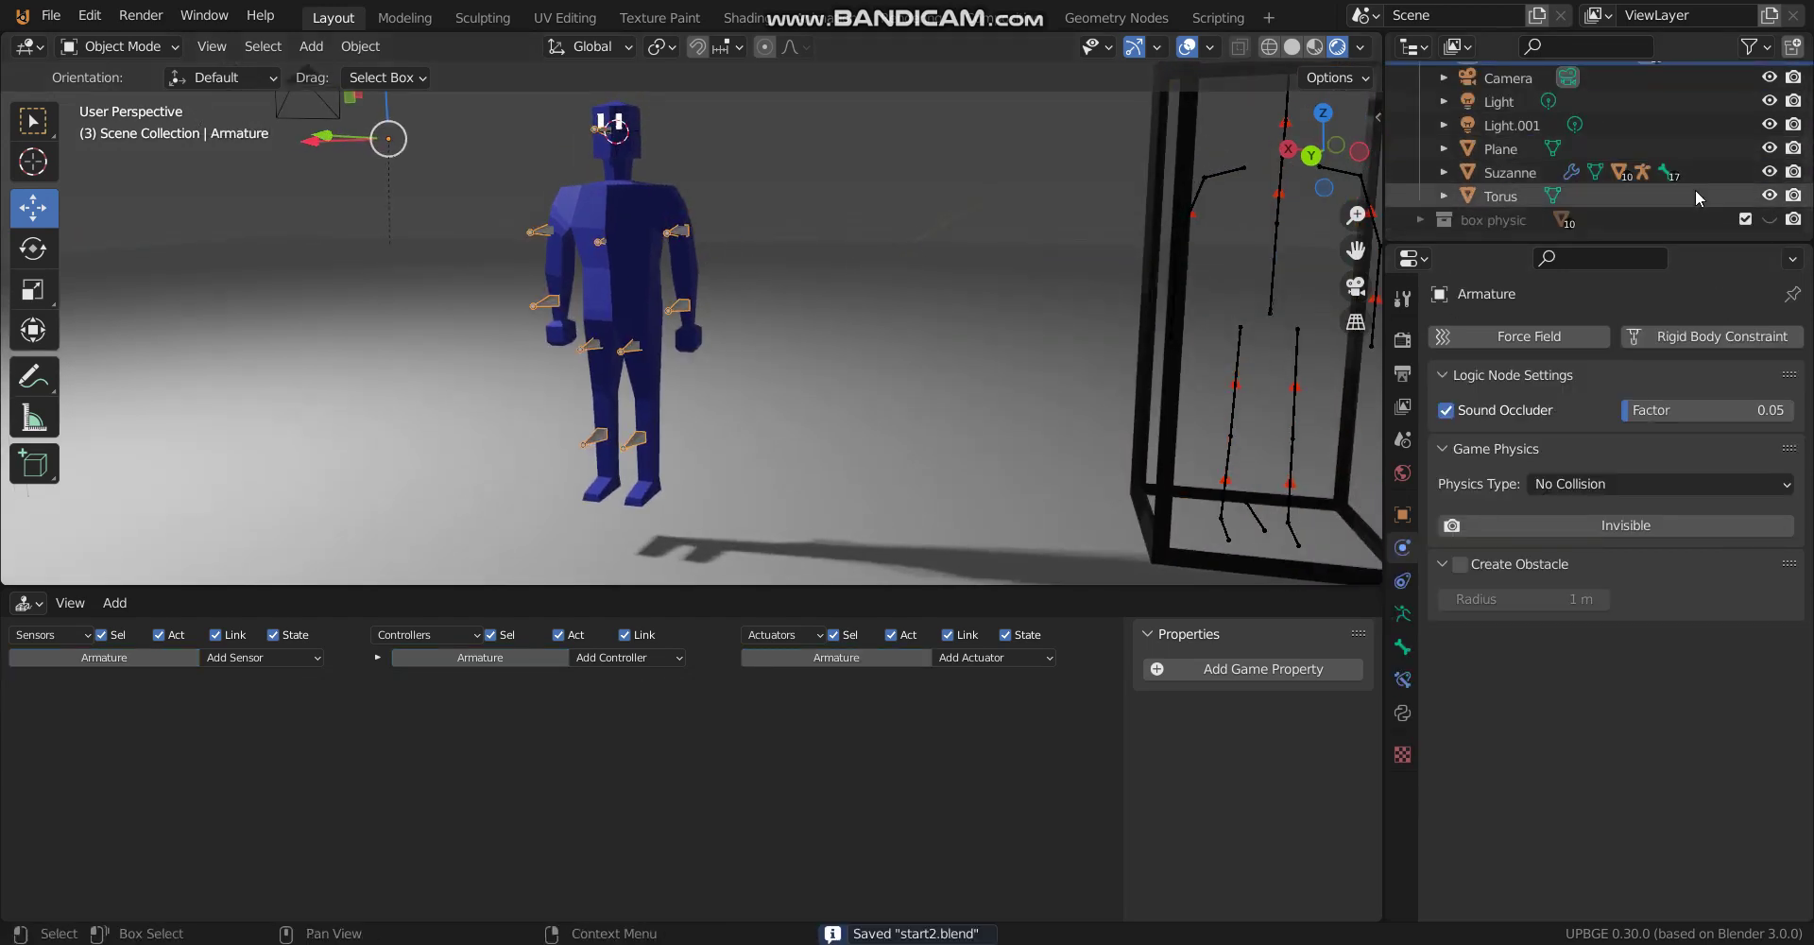
pyautogui.click(1772, 221)
pyautogui.moveTo(784, 286); pyautogui.dragTo(811, 314, button='middle')
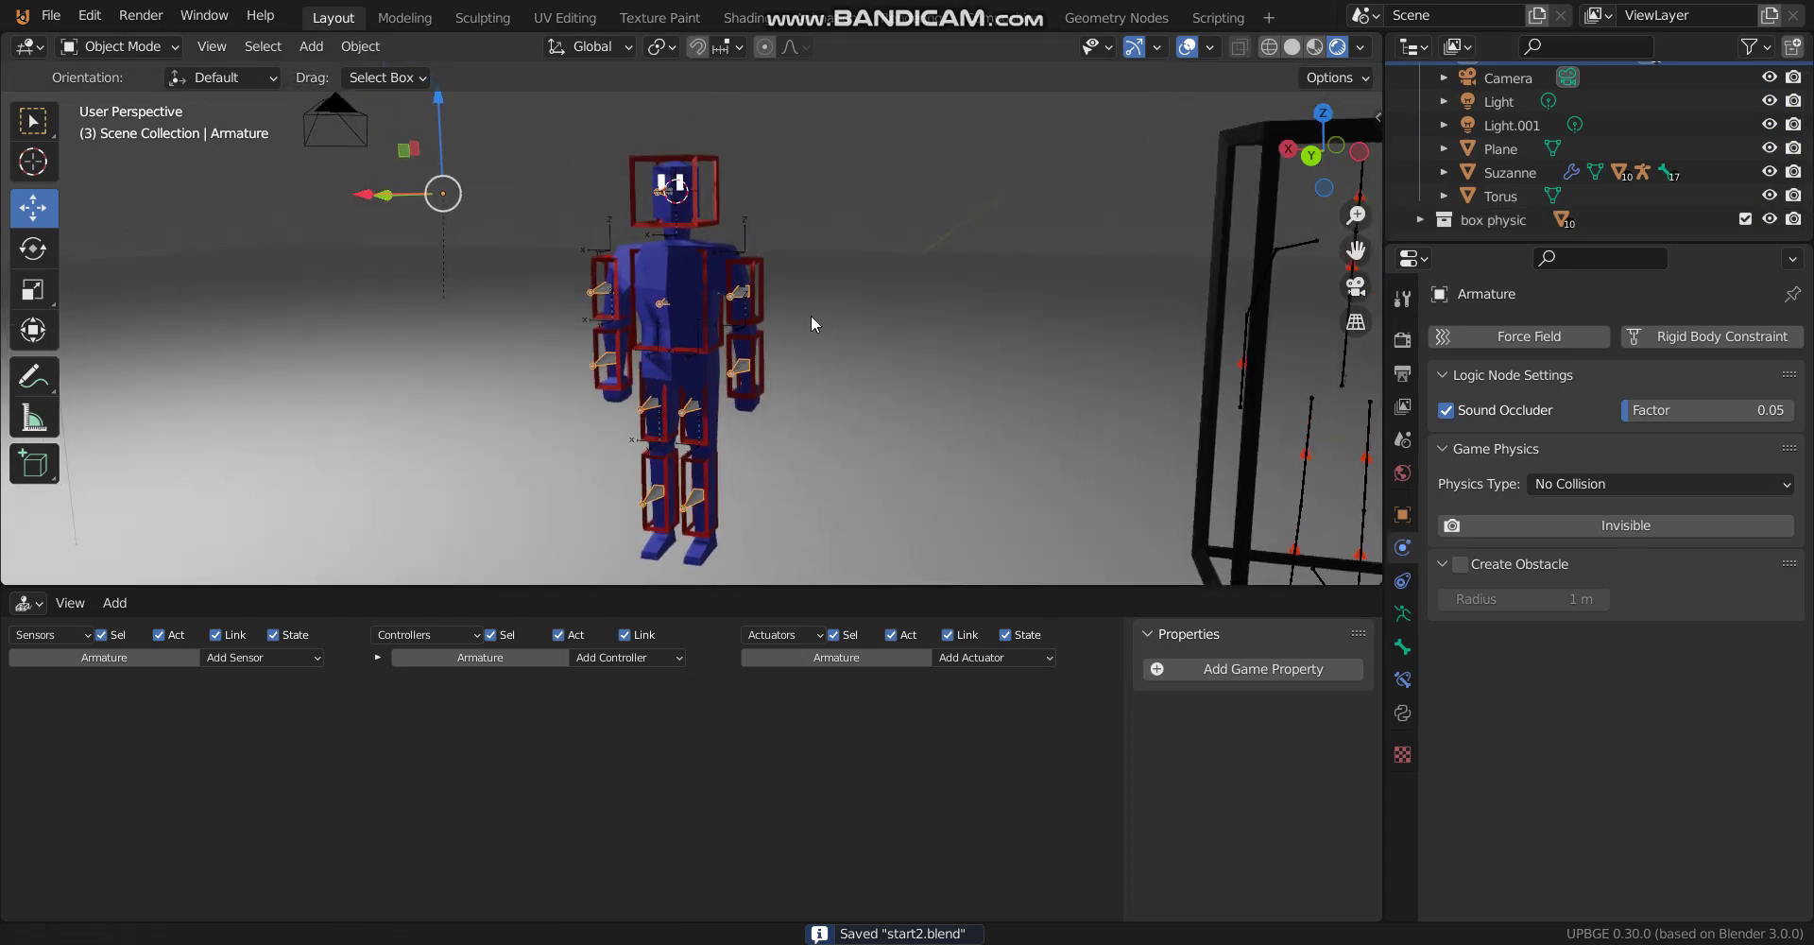
# Select the physics box around the character's head, widen the outliner and expand the box physic collection in it.
pyautogui.click(704, 170)
pyautogui.keyDown('shift'); pyautogui.moveTo(1007, 269); pyautogui.dragTo(1591, 197, button='middle'); pyautogui.keyUp('shift')
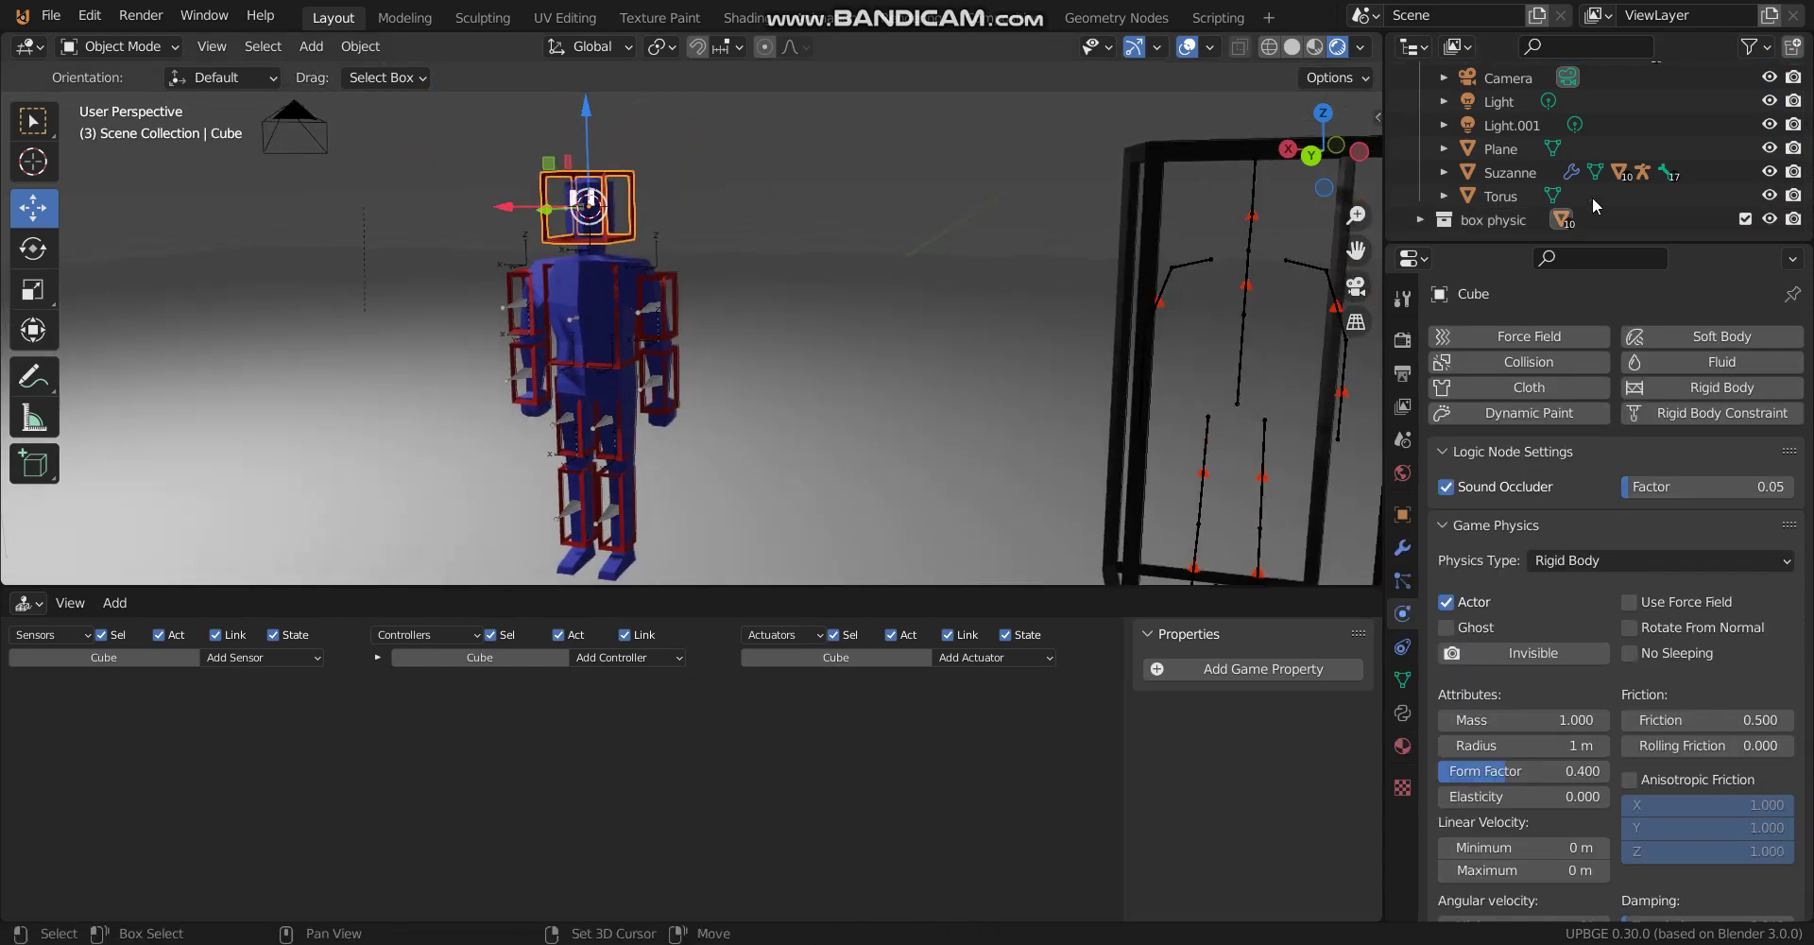
pyautogui.moveTo(1383, 359); pyautogui.dragTo(1267, 350)
pyautogui.keyDown('shift'); pyautogui.moveTo(916, 302); pyautogui.dragTo(741, 293, button='middle'); pyautogui.keyUp('shift')
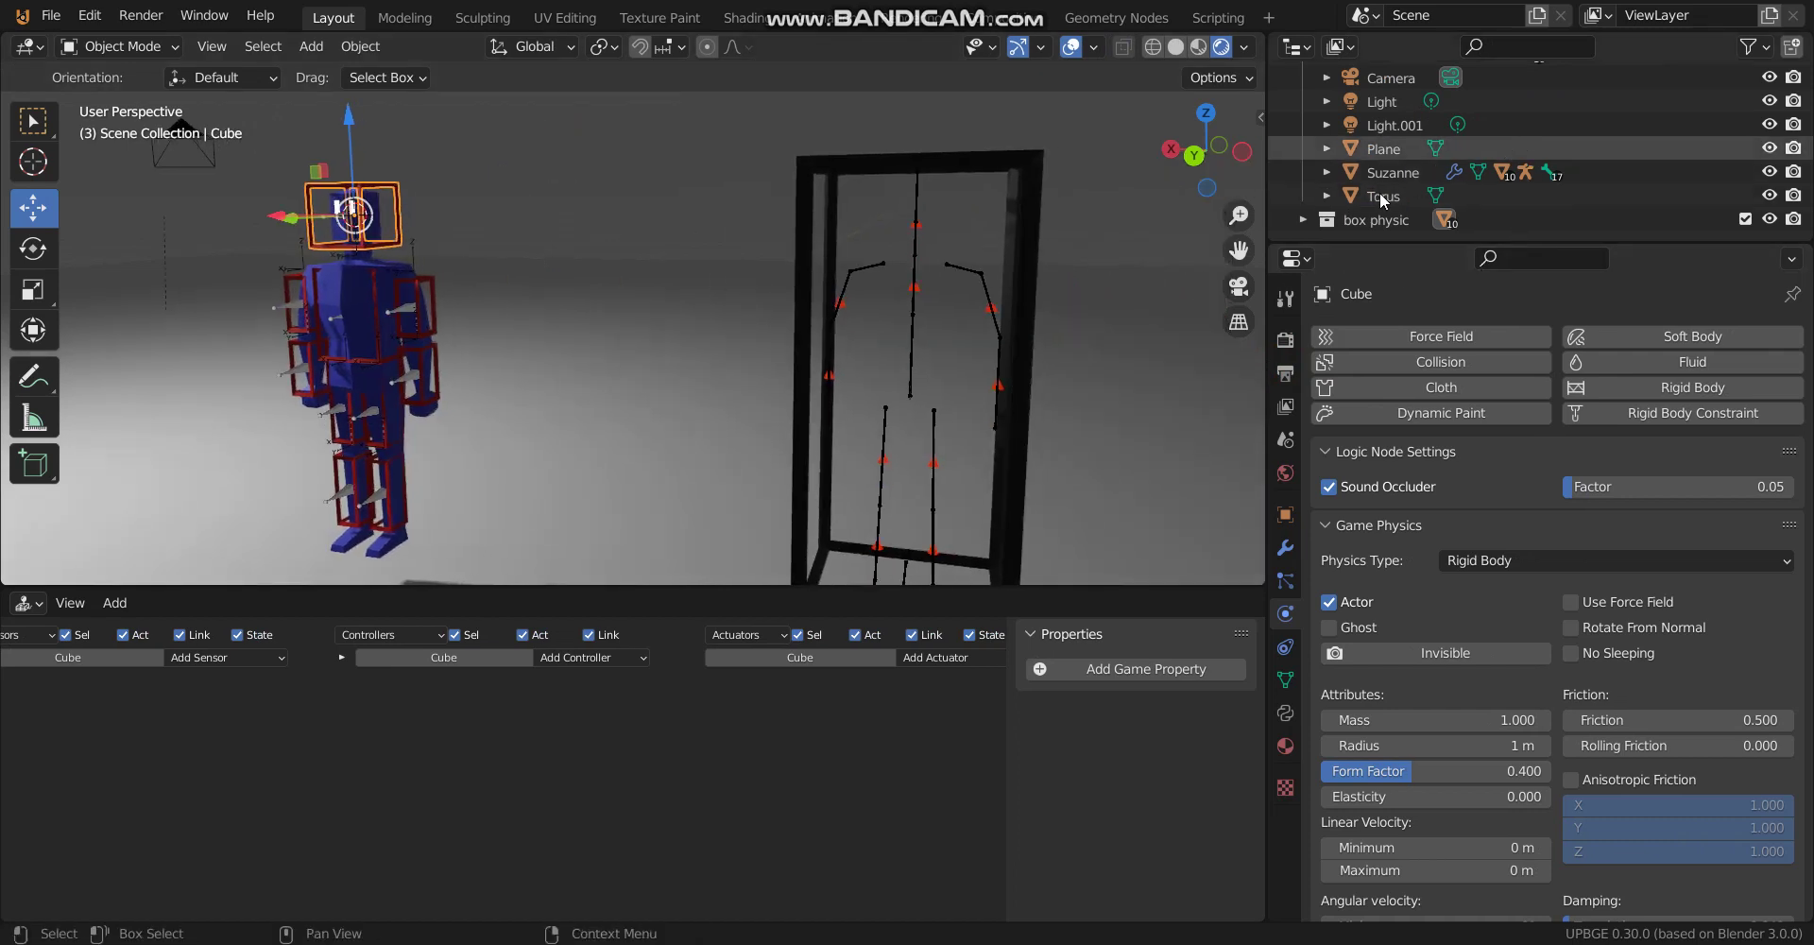
pyautogui.click(1303, 219)
pyautogui.scroll(-6, 1512, 151)
pyautogui.scroll(3, 1512, 151)
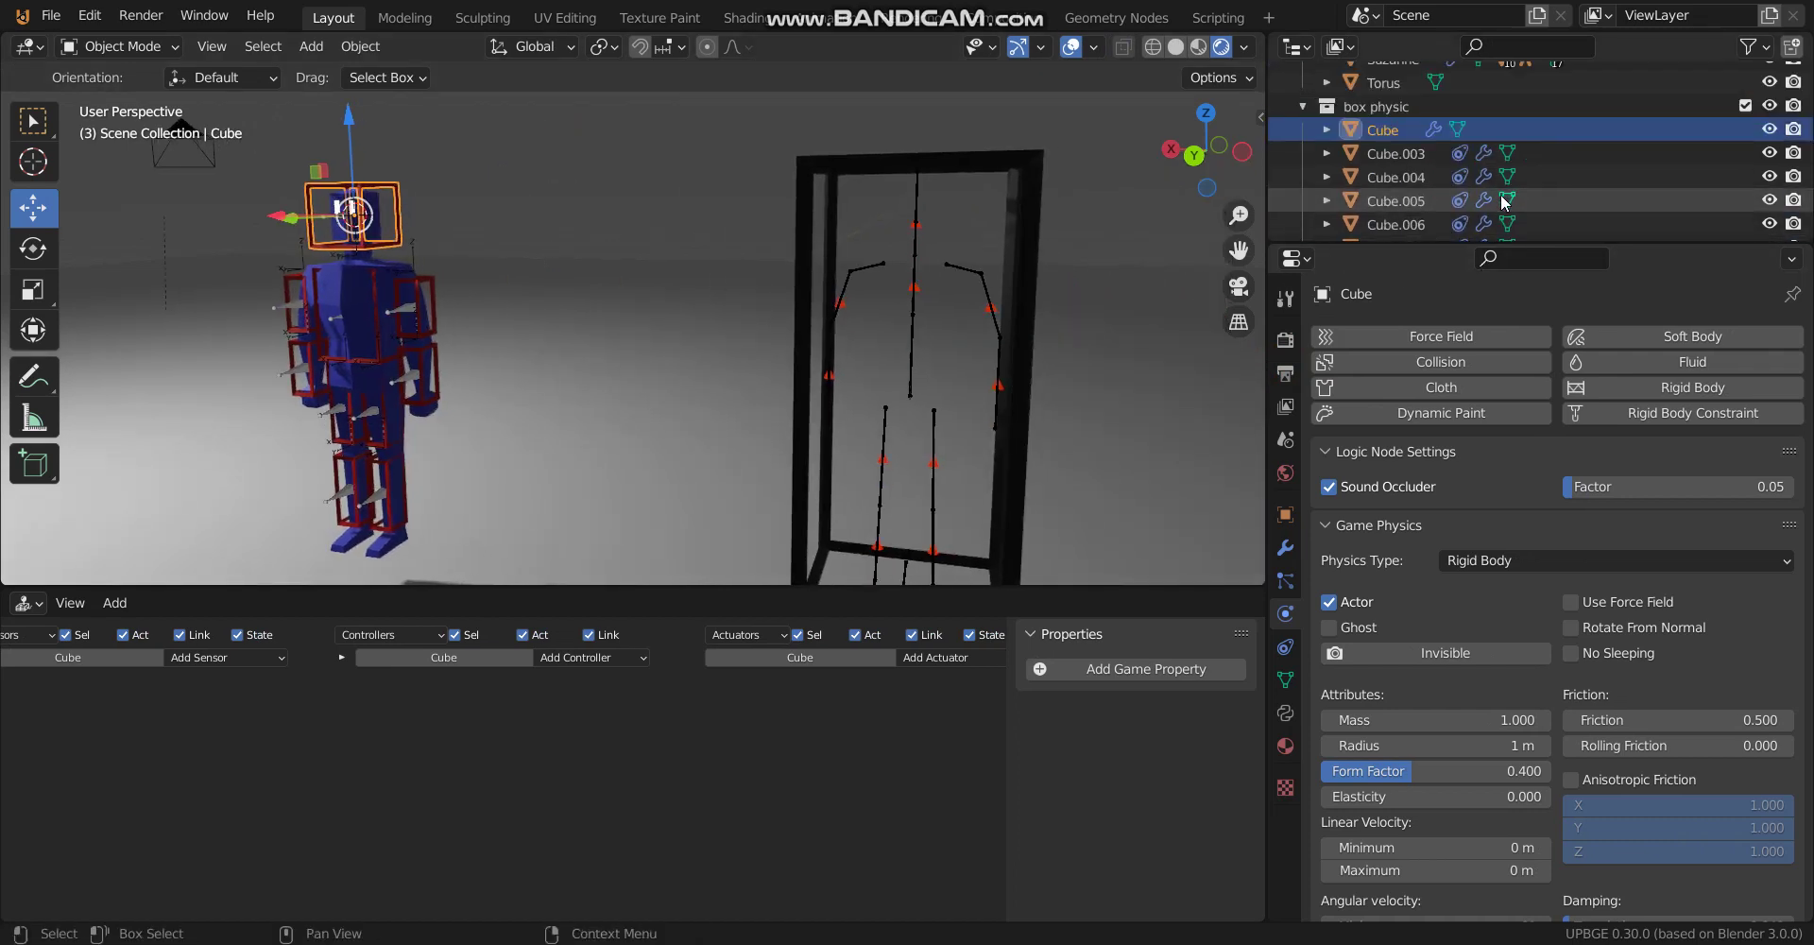
# Rename the character's head physics box as Cube.head.
pyautogui.click(397, 186)
pyautogui.click(395, 186)
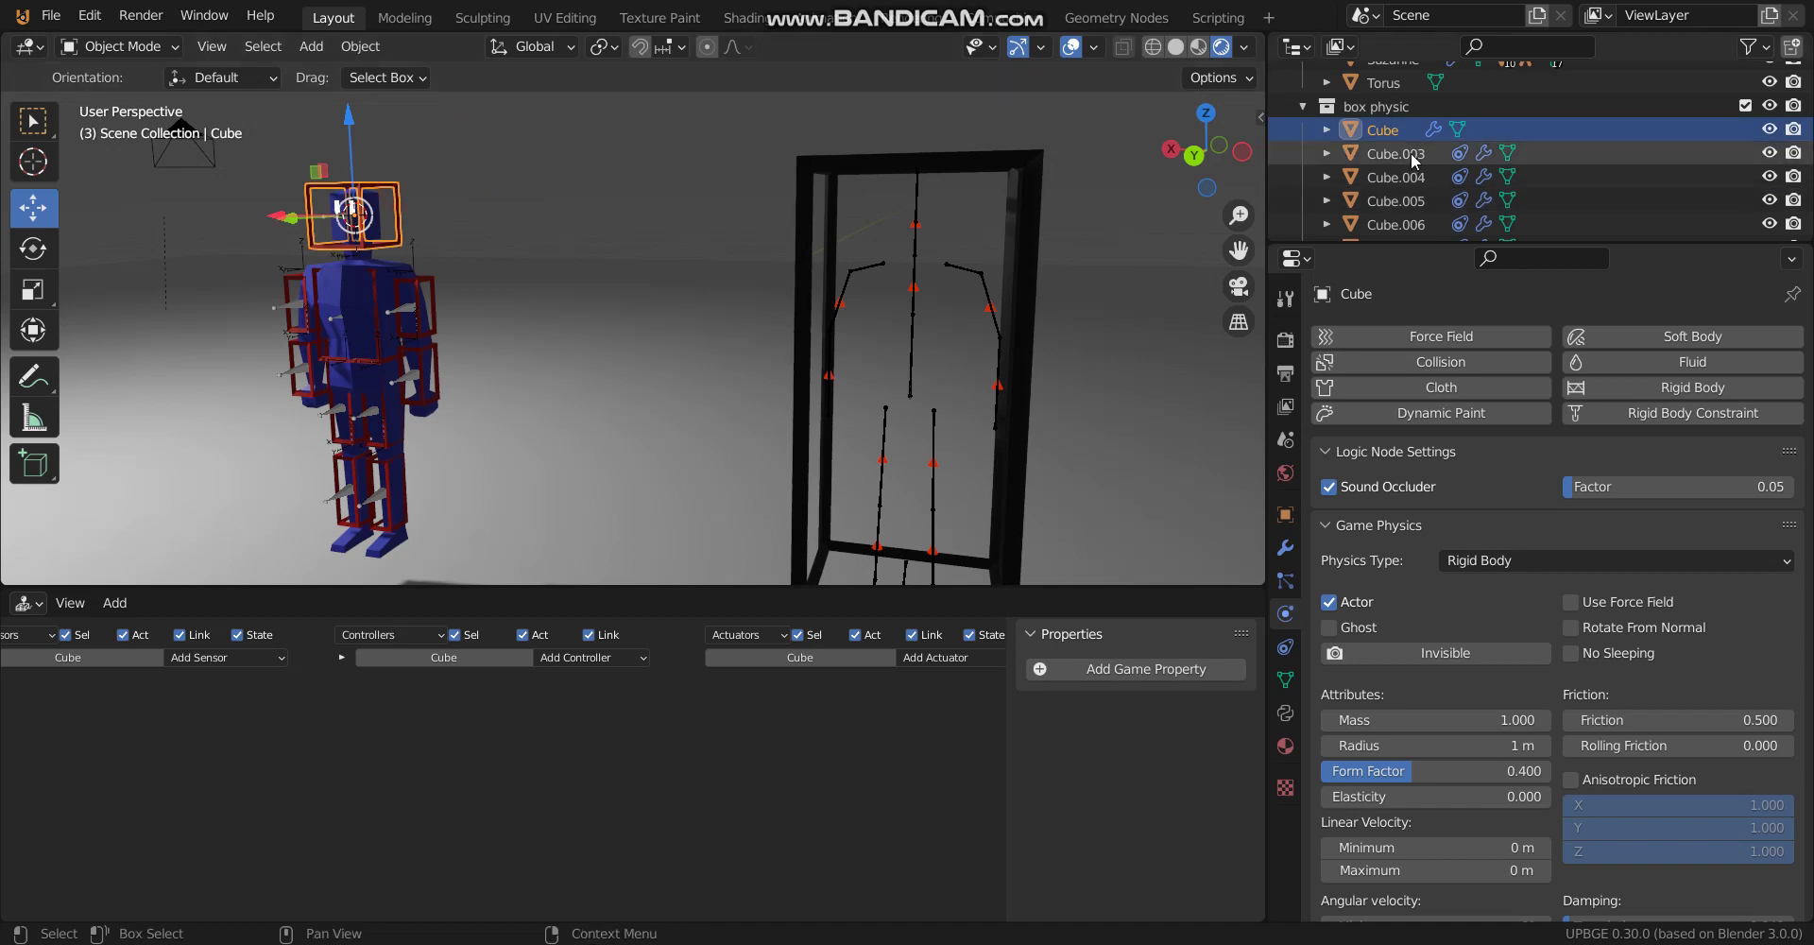
pyautogui.scroll(1, 1408, 137)
pyautogui.doubleClick(1408, 137)
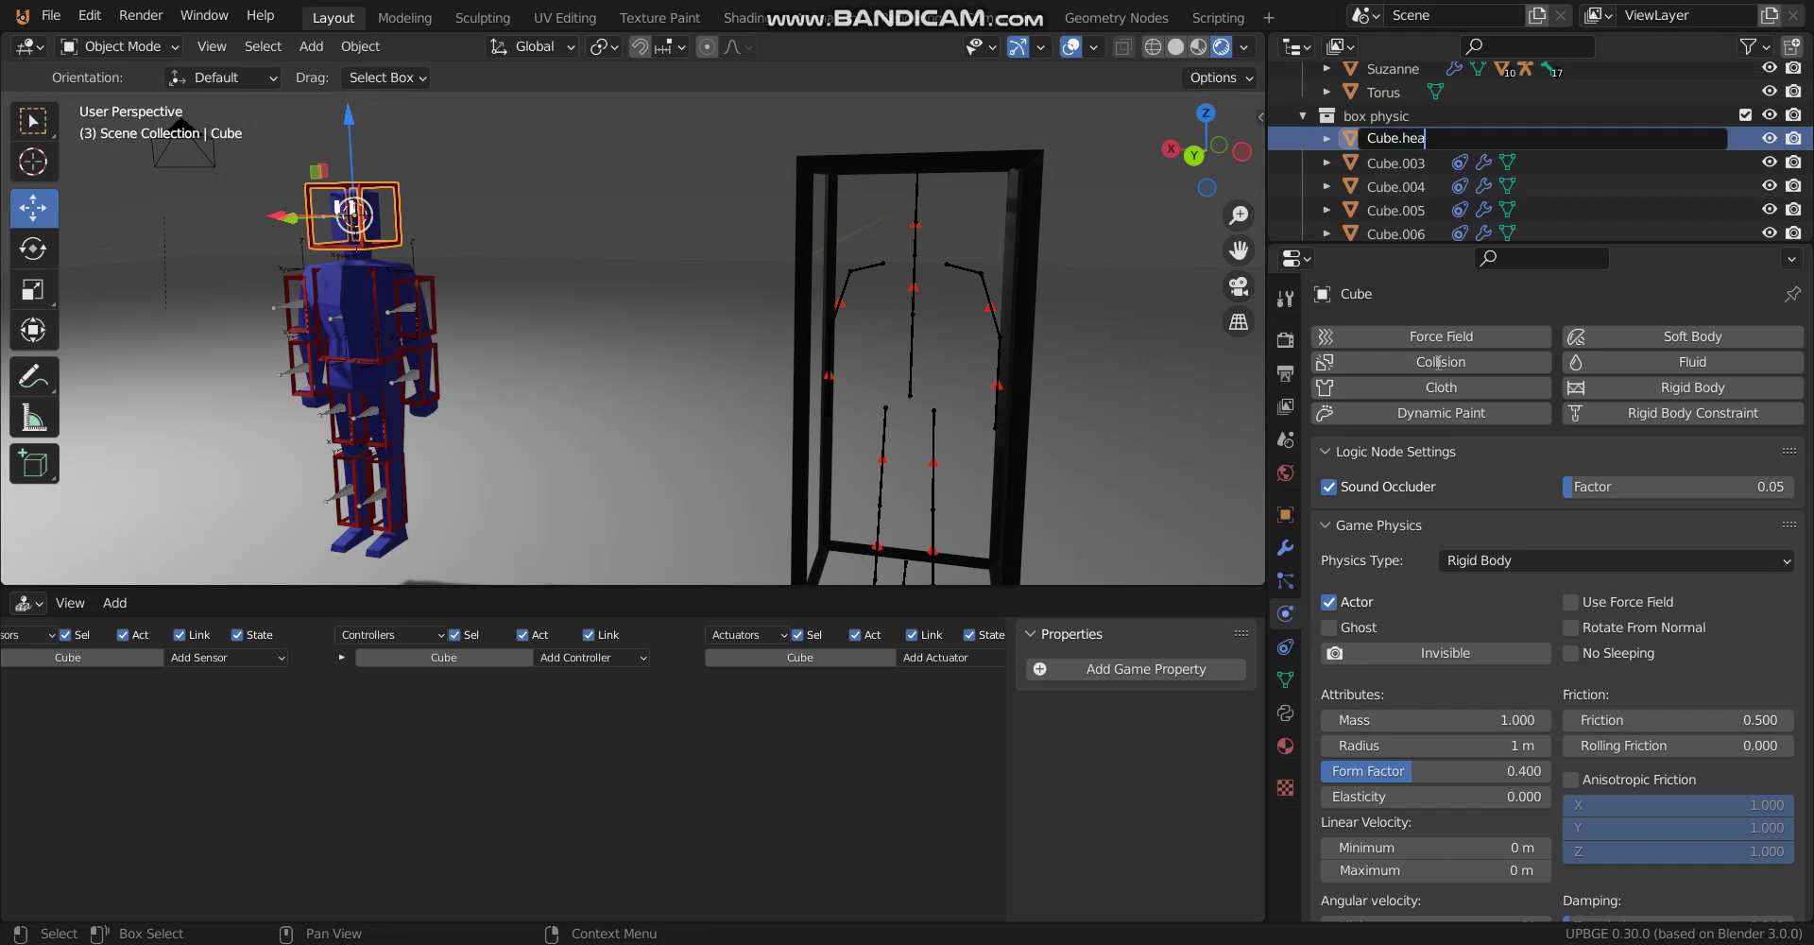
pyautogui.press('Return')
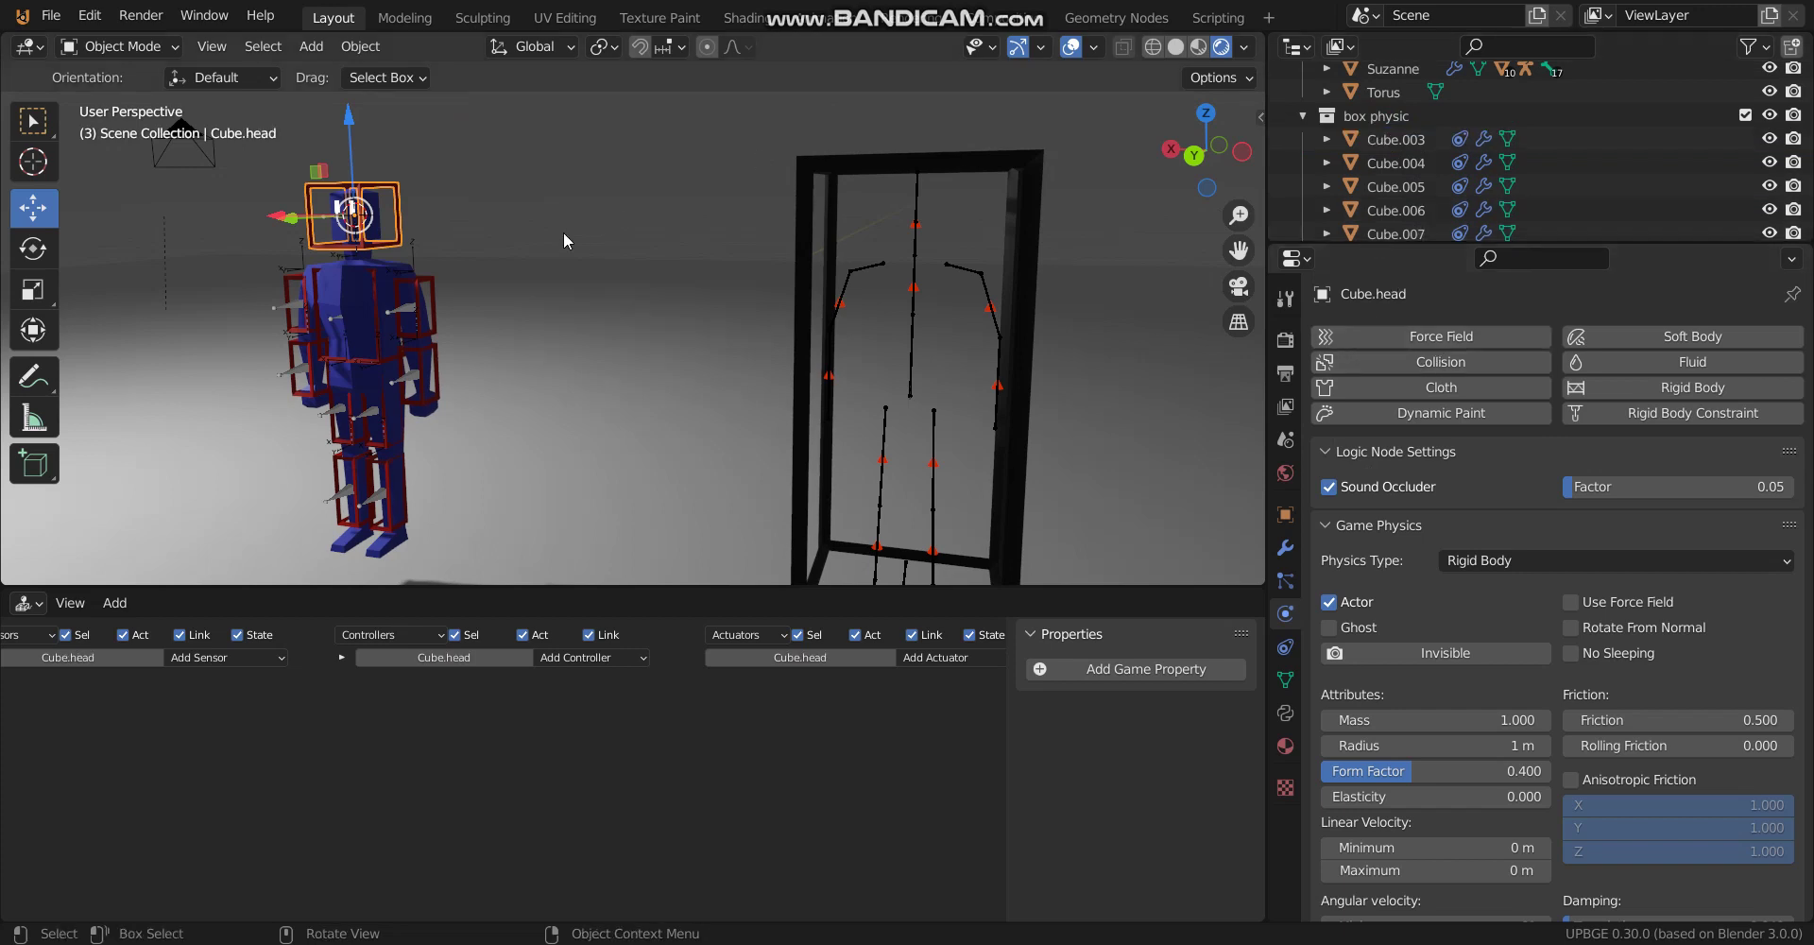
# Select the cone at the head of the caged armature and expand Suzanne and Armature.001 in the outliner to locate it.
pyautogui.click(924, 226)
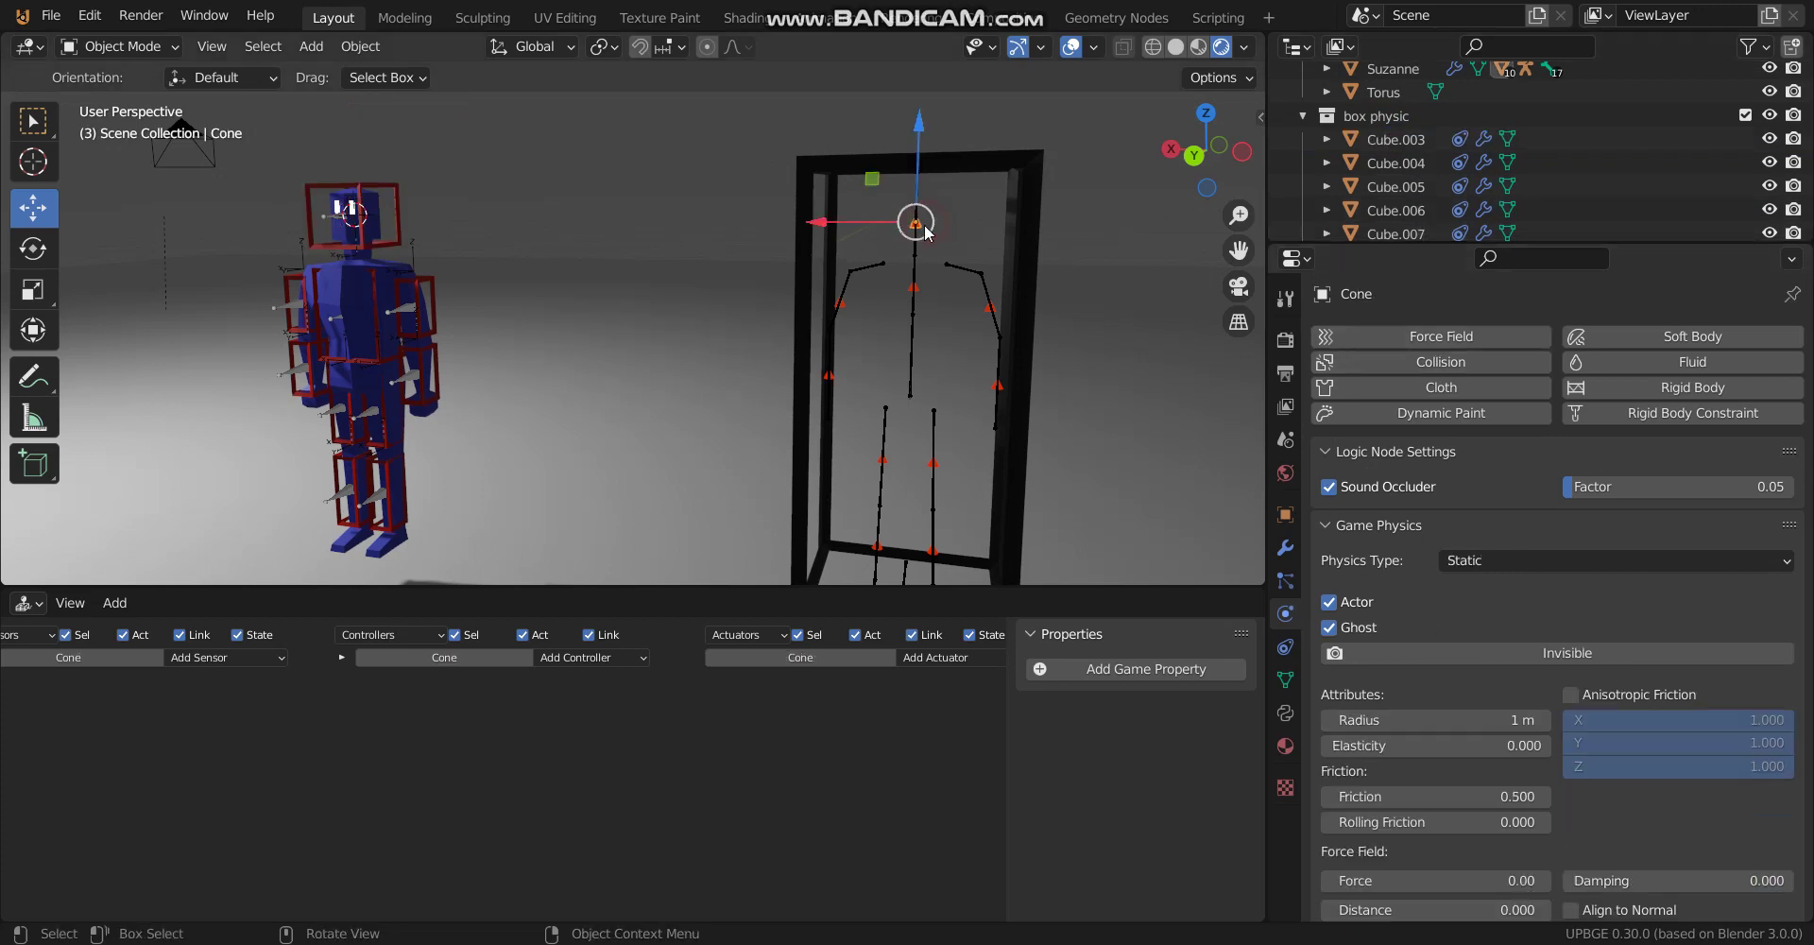
pyautogui.scroll(-2, 1590, 197)
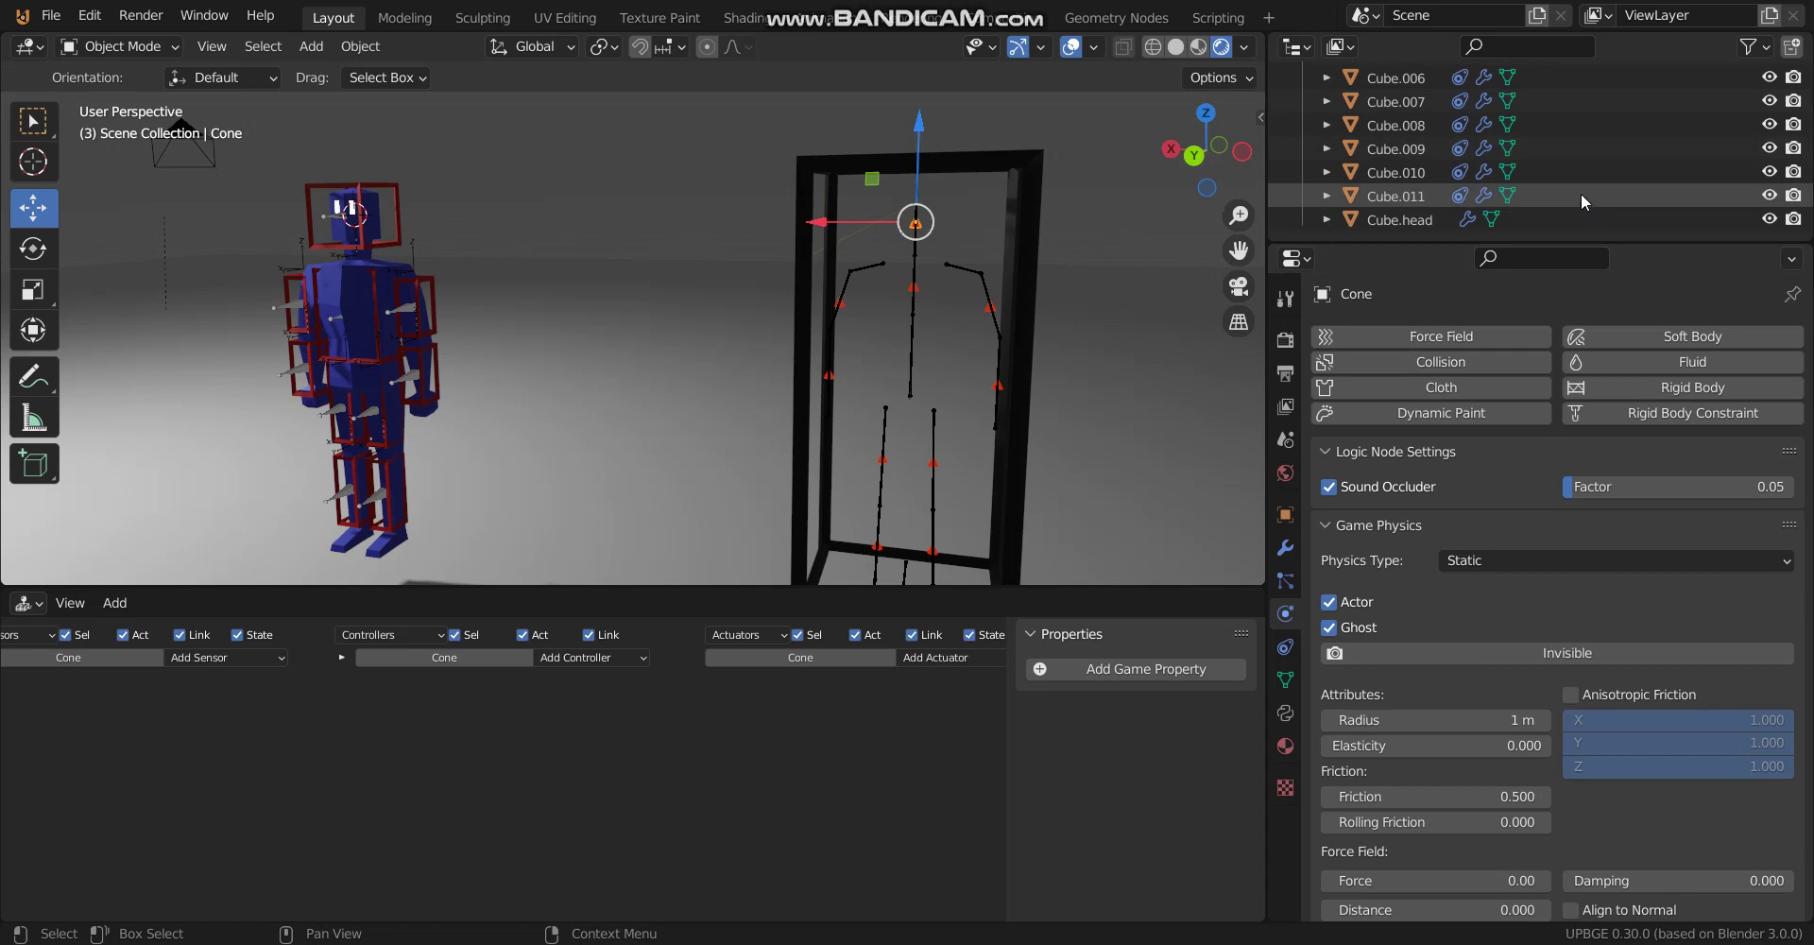
pyautogui.scroll(10, 1580, 193)
pyautogui.scroll(-3, 1561, 185)
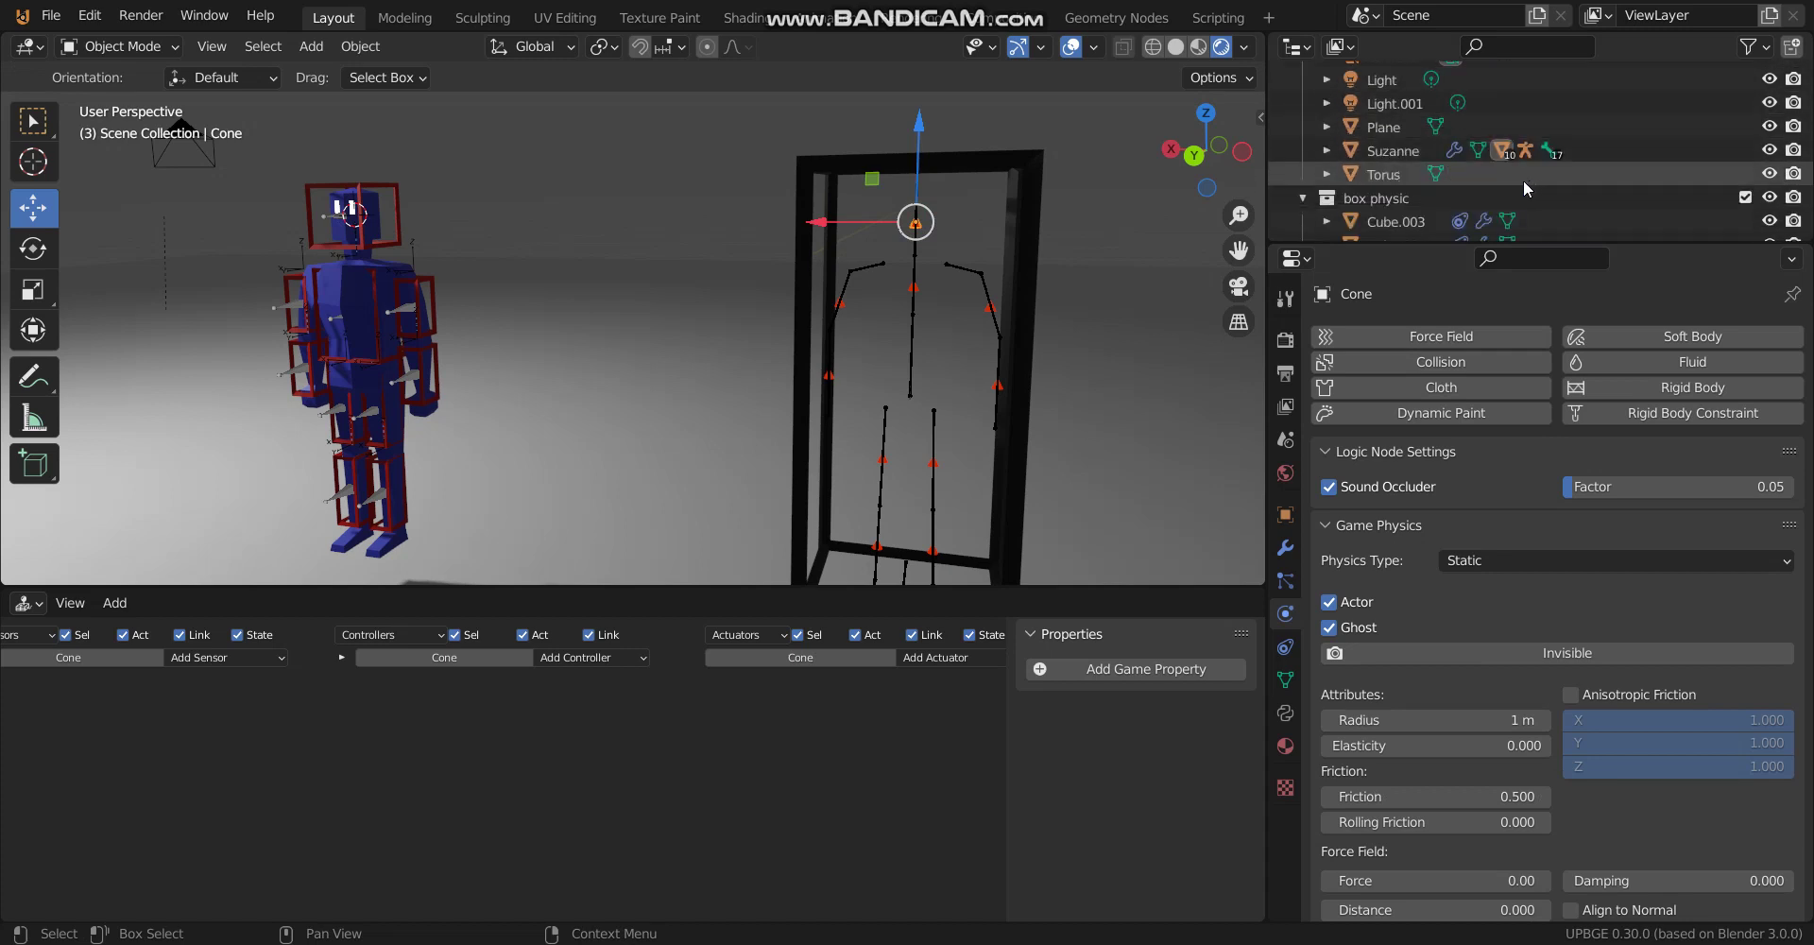
pyautogui.click(1348, 150)
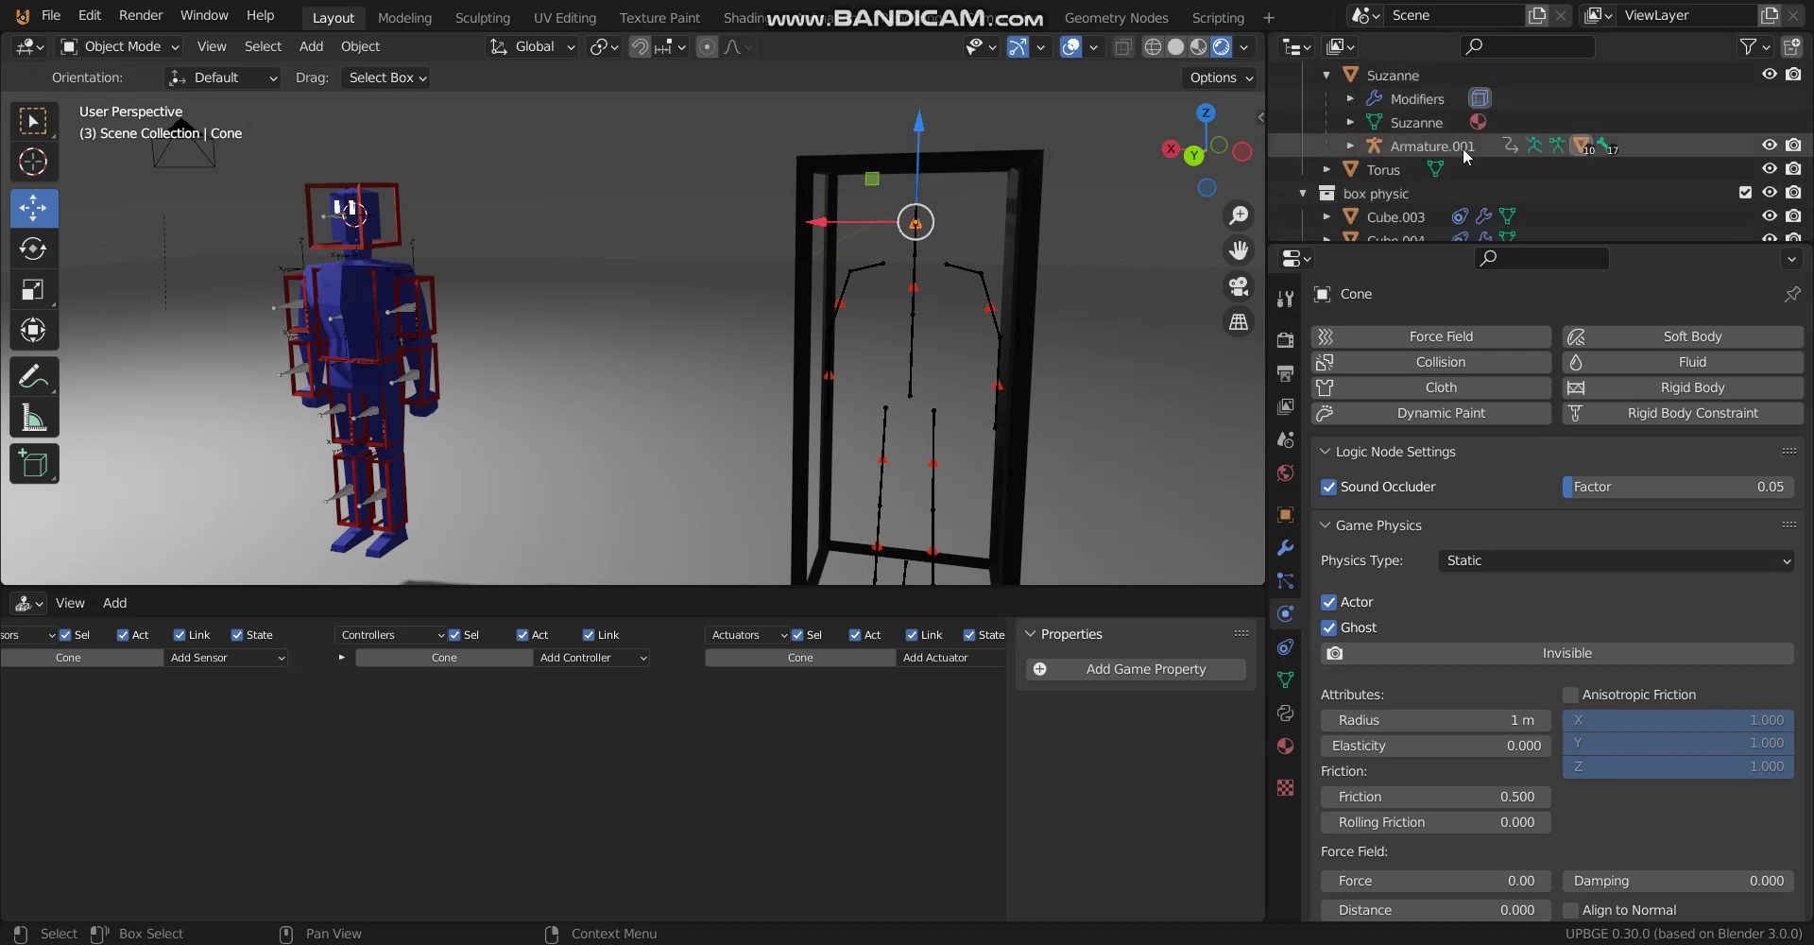
pyautogui.scroll(-4, 1410, 158)
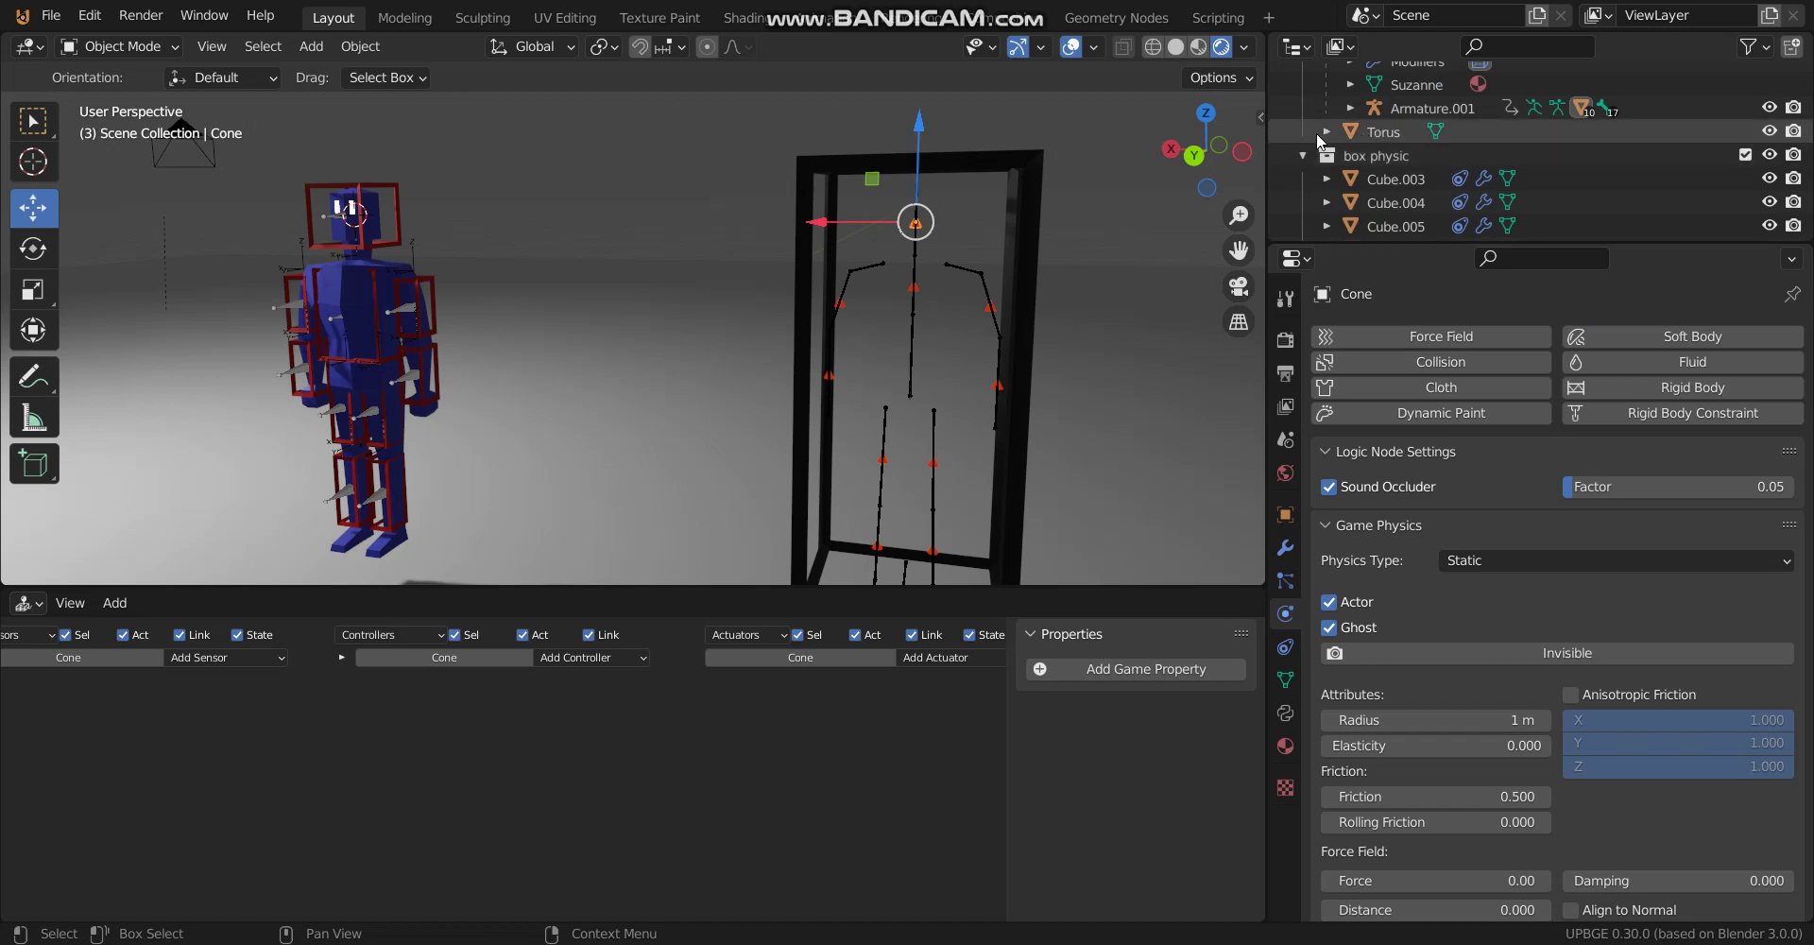
pyautogui.scroll(1, 1317, 133)
pyautogui.click(1350, 145)
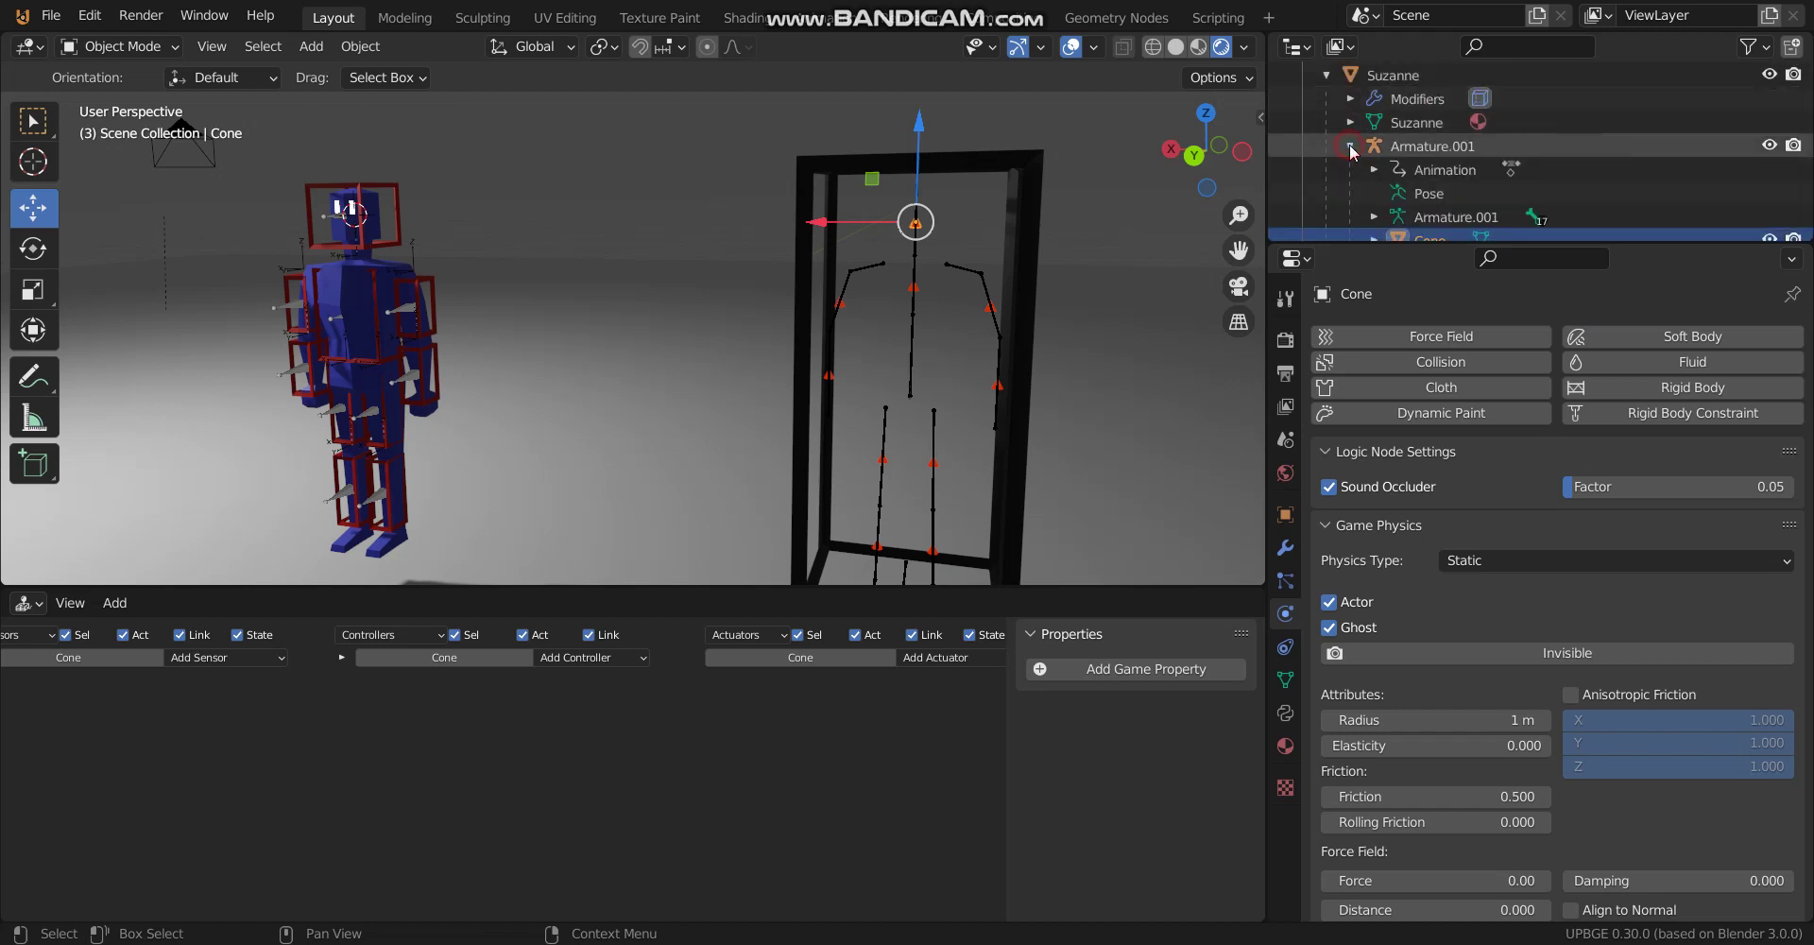
pyautogui.scroll(-3, 1370, 156)
pyautogui.scroll(-4, 1512, 159)
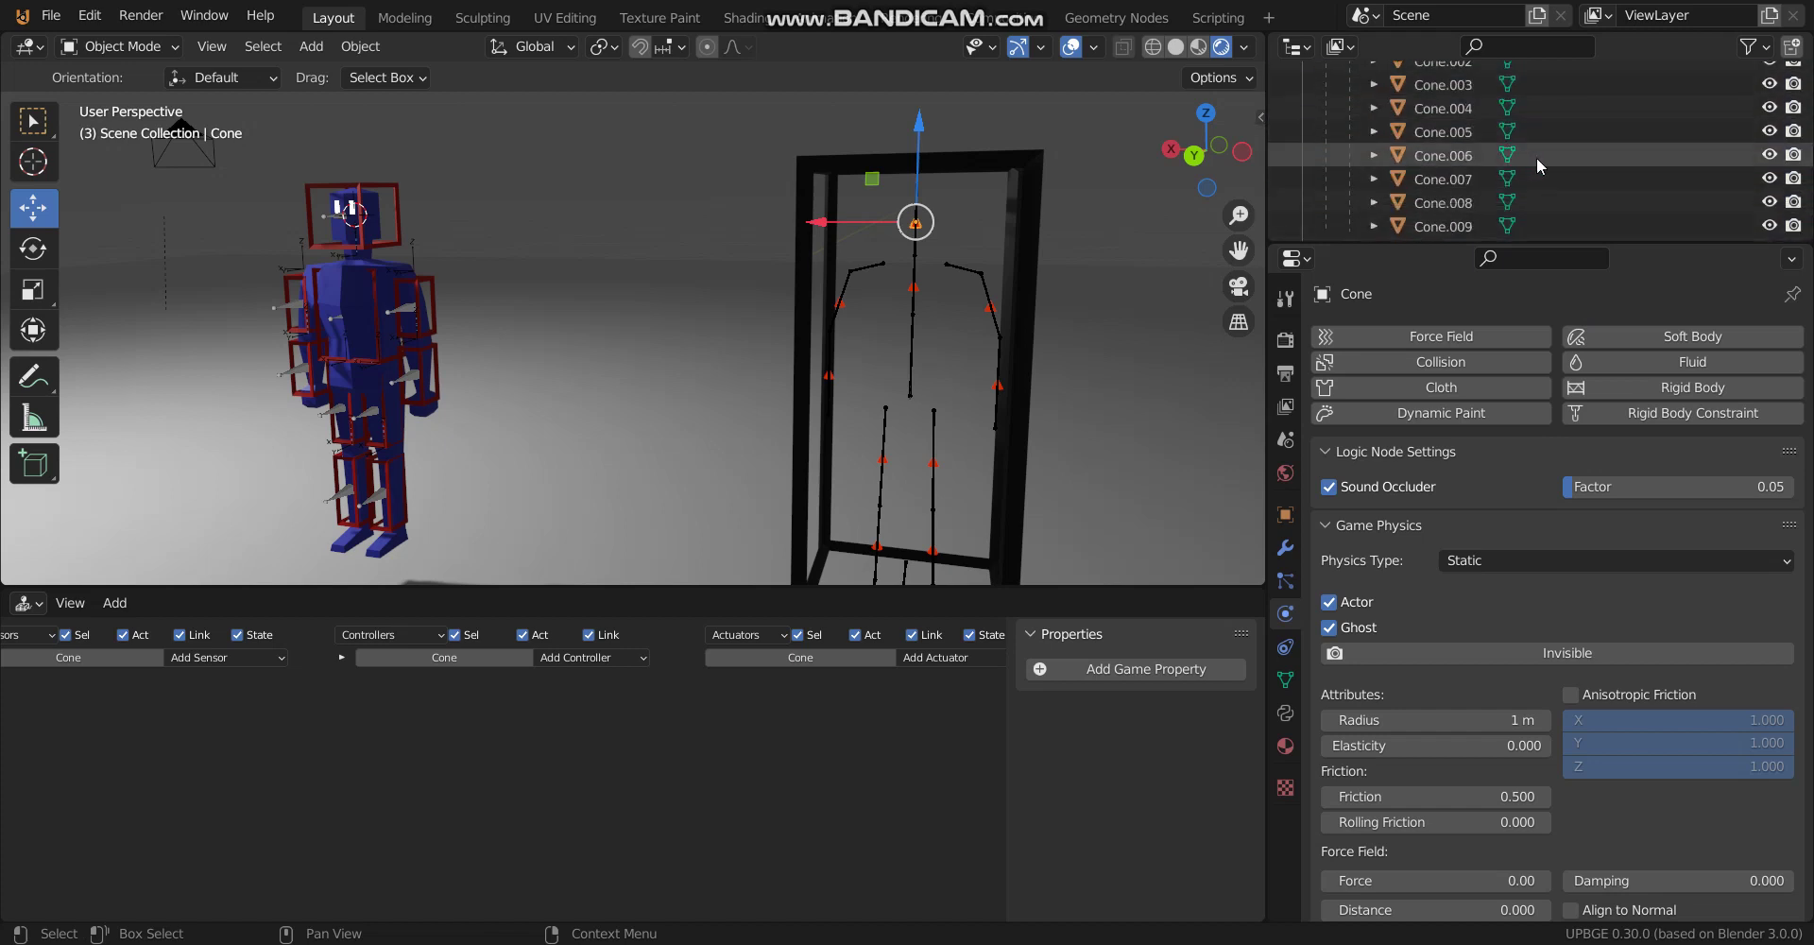
pyautogui.scroll(5, 1538, 157)
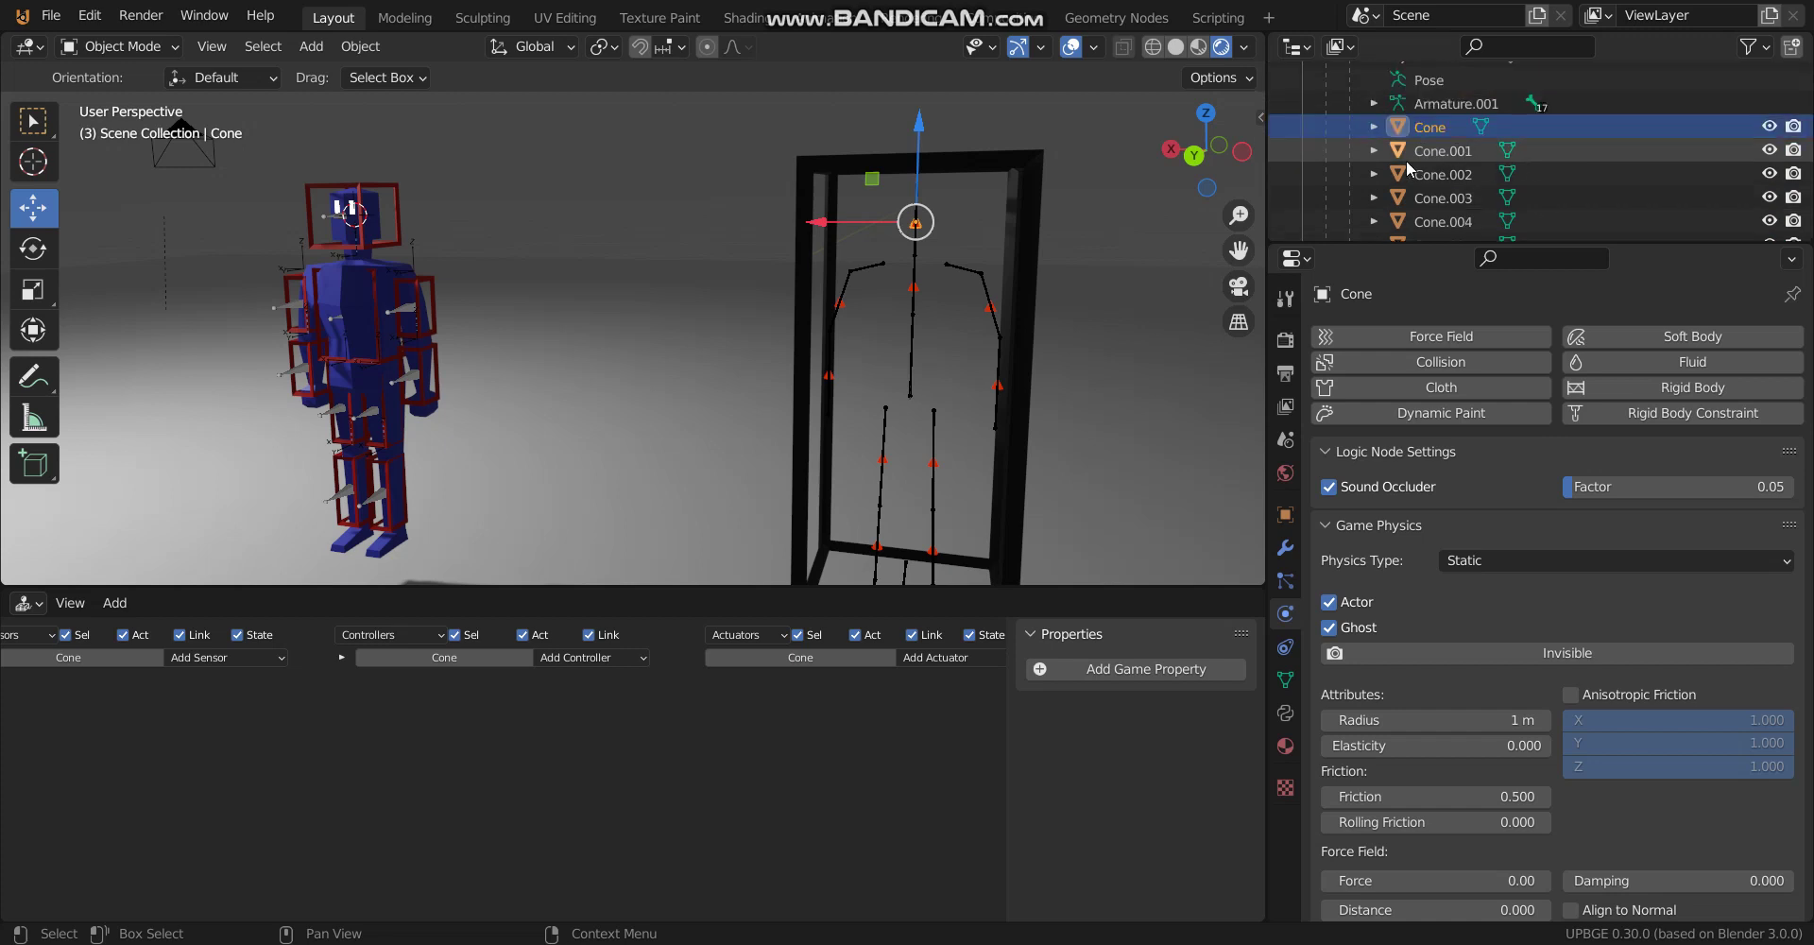
# Rename the caged armature's head cone as Cone.head.
pyautogui.doubleClick(1431, 130)
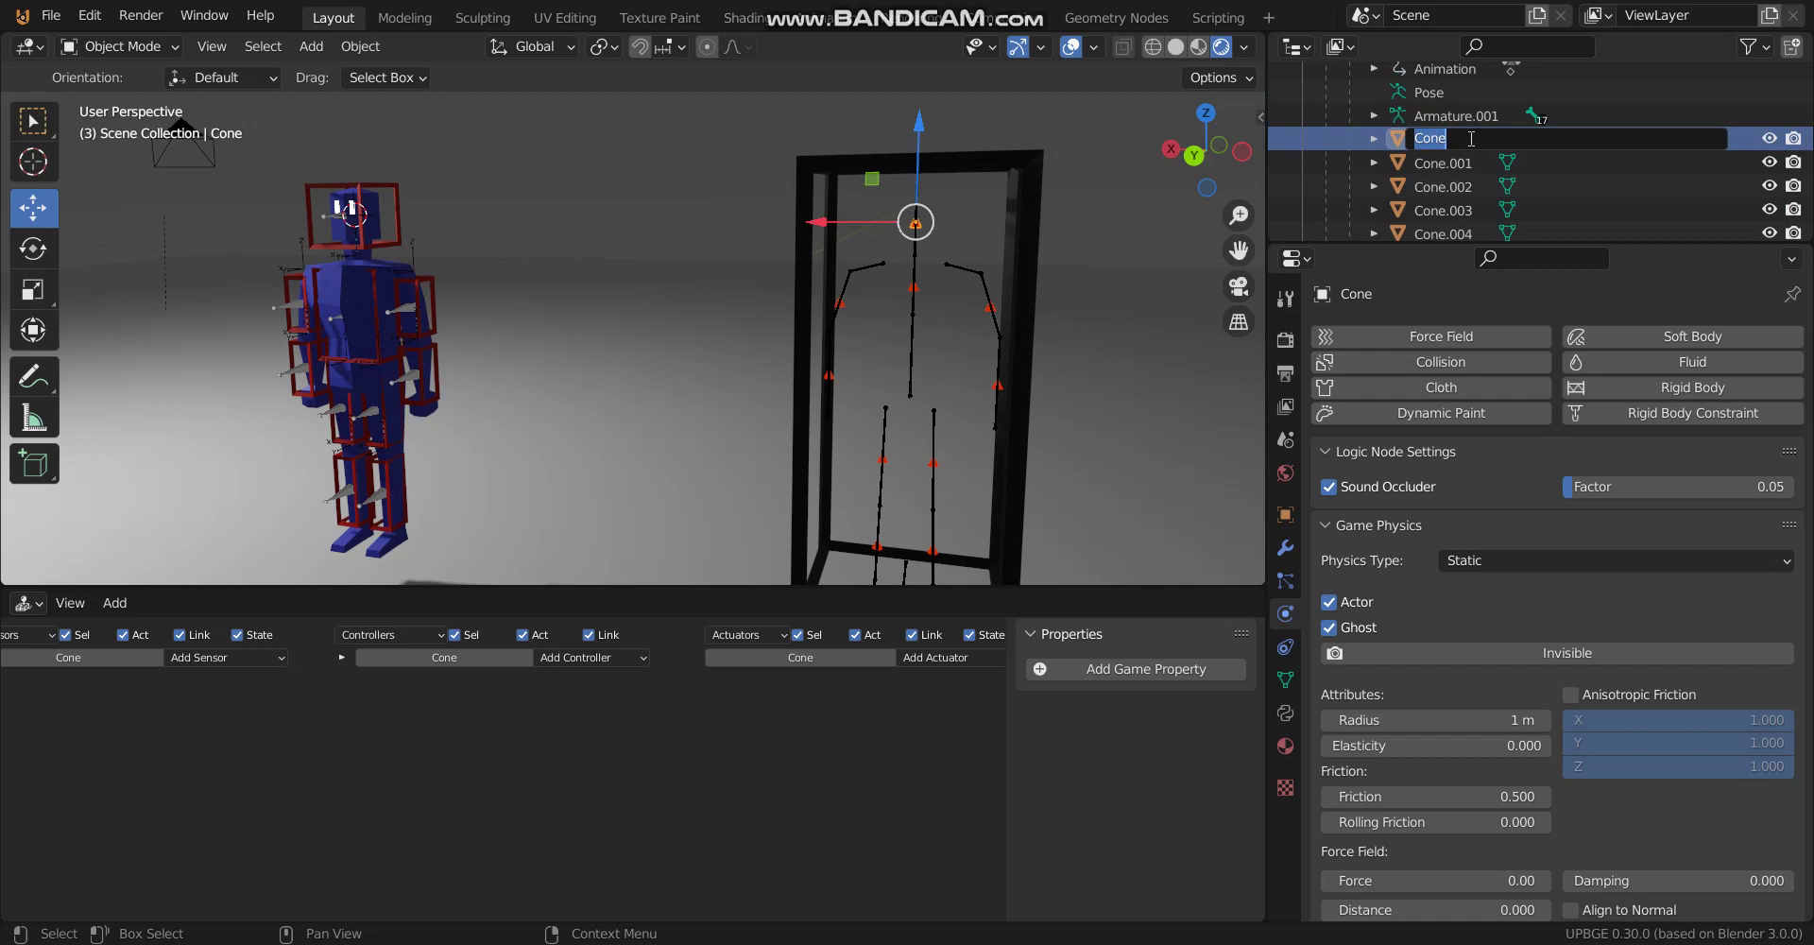
pyautogui.click(1471, 138)
pyautogui.press('Return')
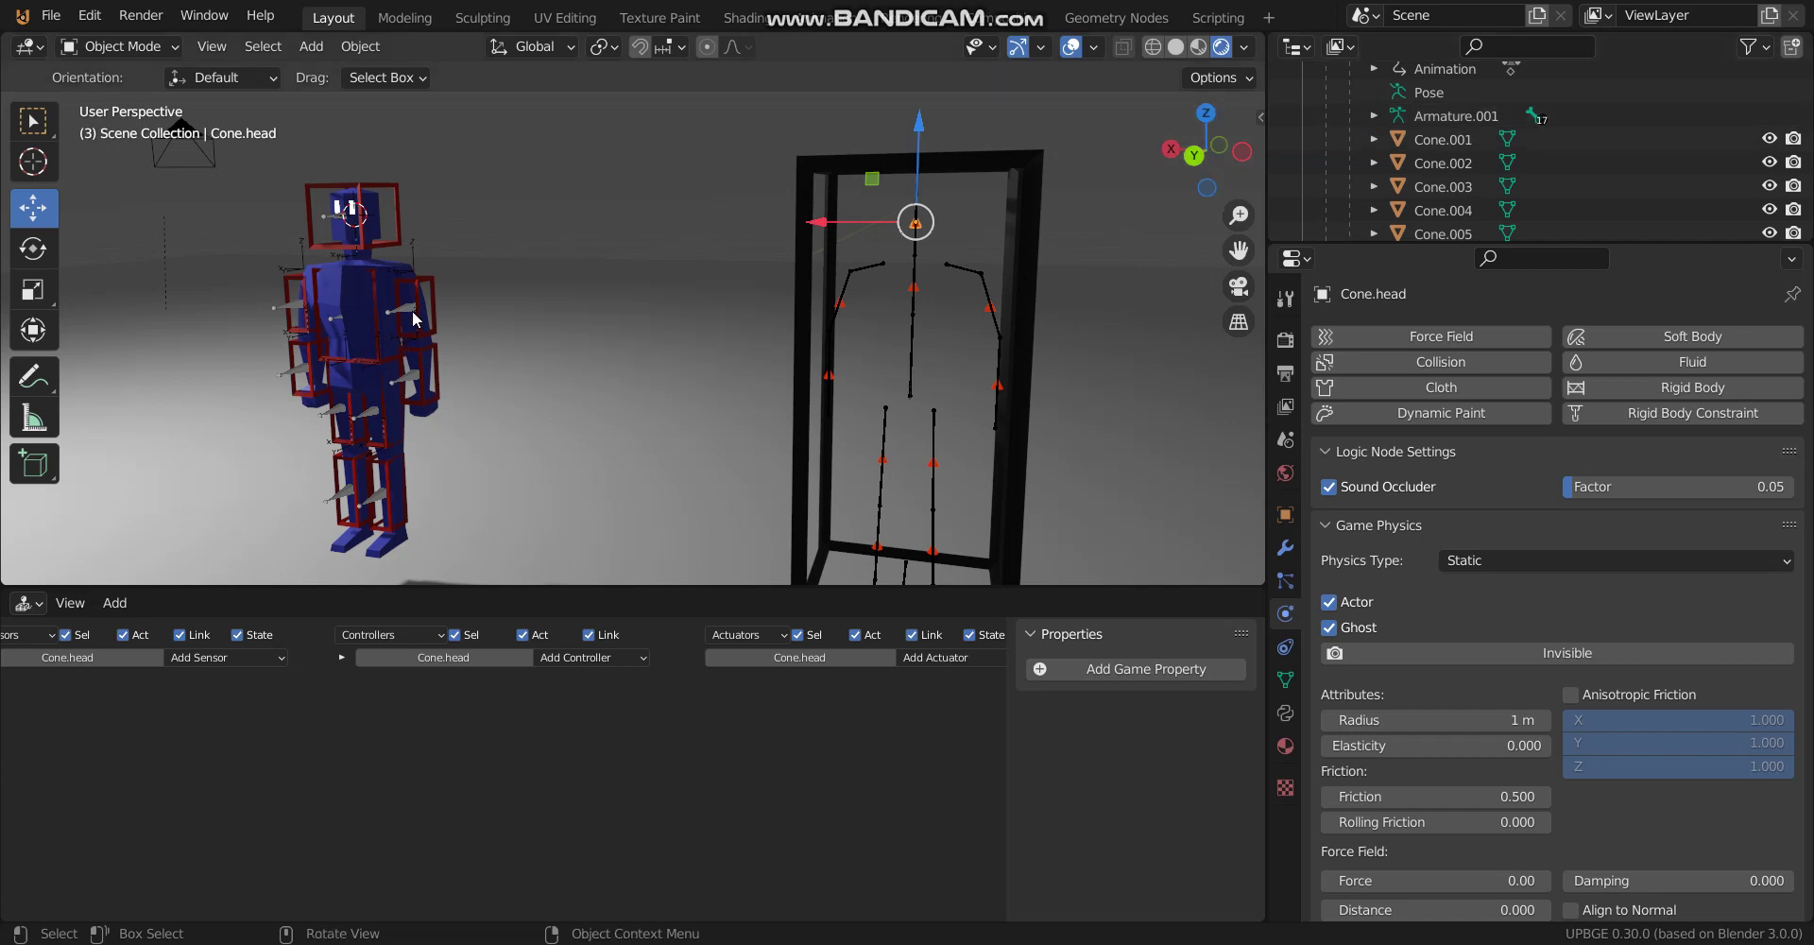
# Select the physics box around the character's torso and enlarge the outliner downward to show the box physic collection.
pyautogui.click(378, 312)
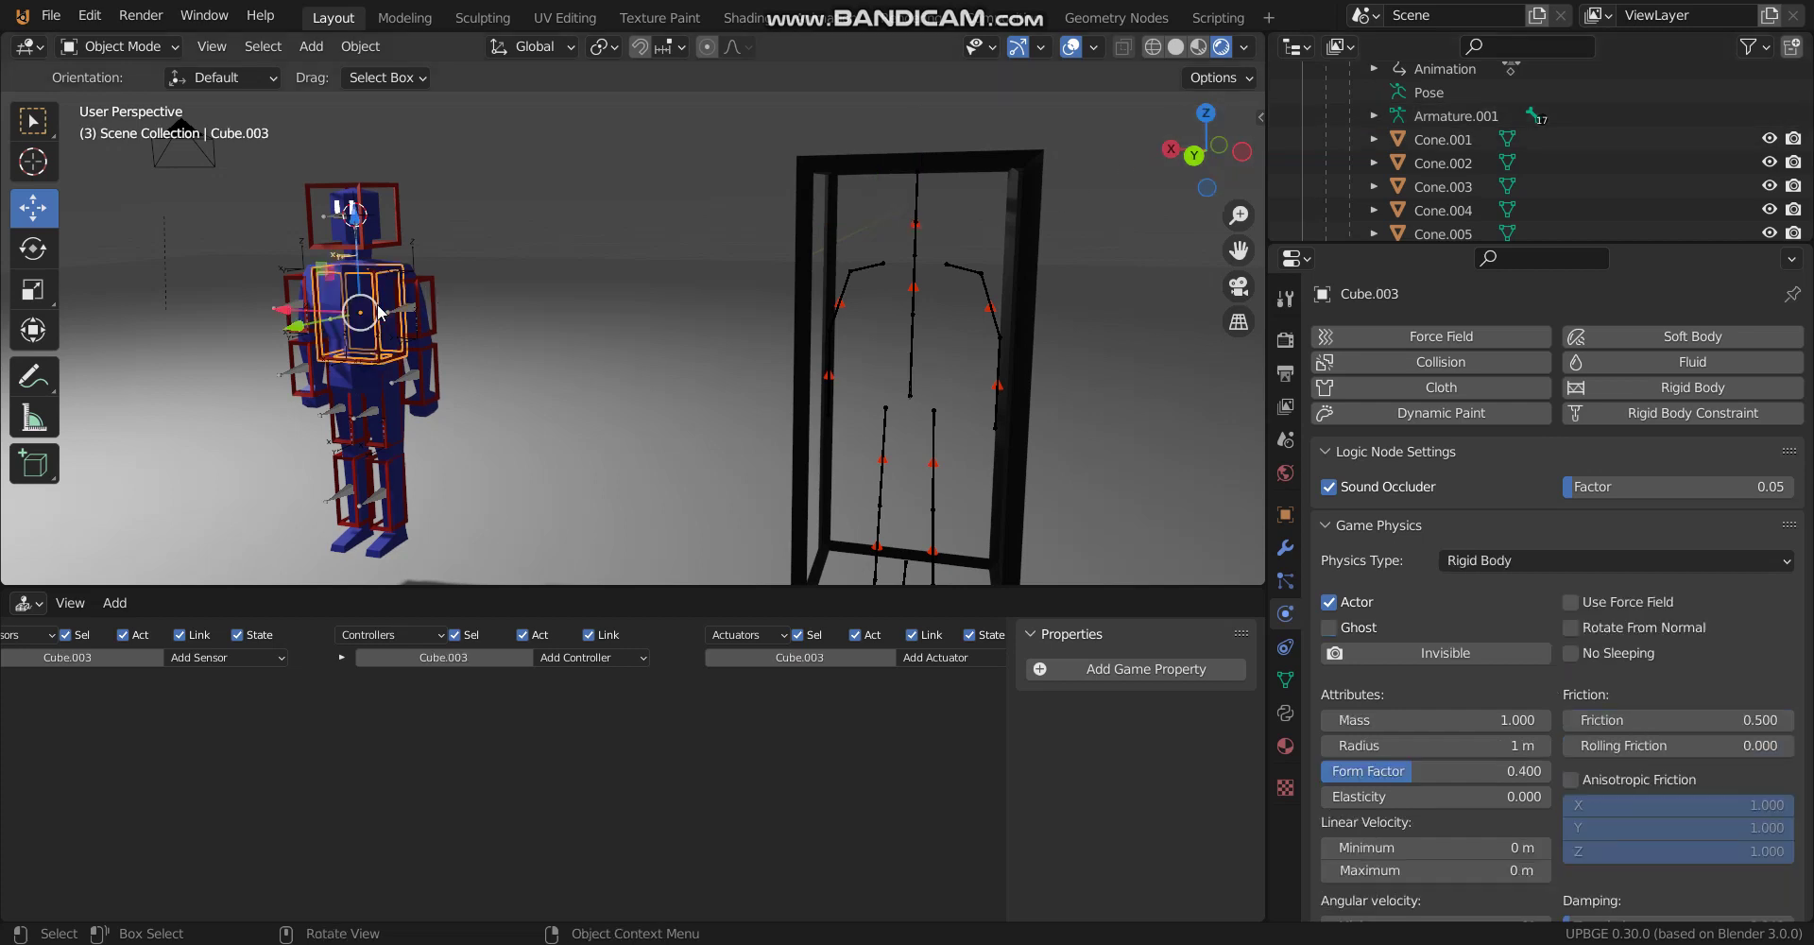
pyautogui.scroll(3, 1440, 173)
pyautogui.scroll(-3, 1442, 167)
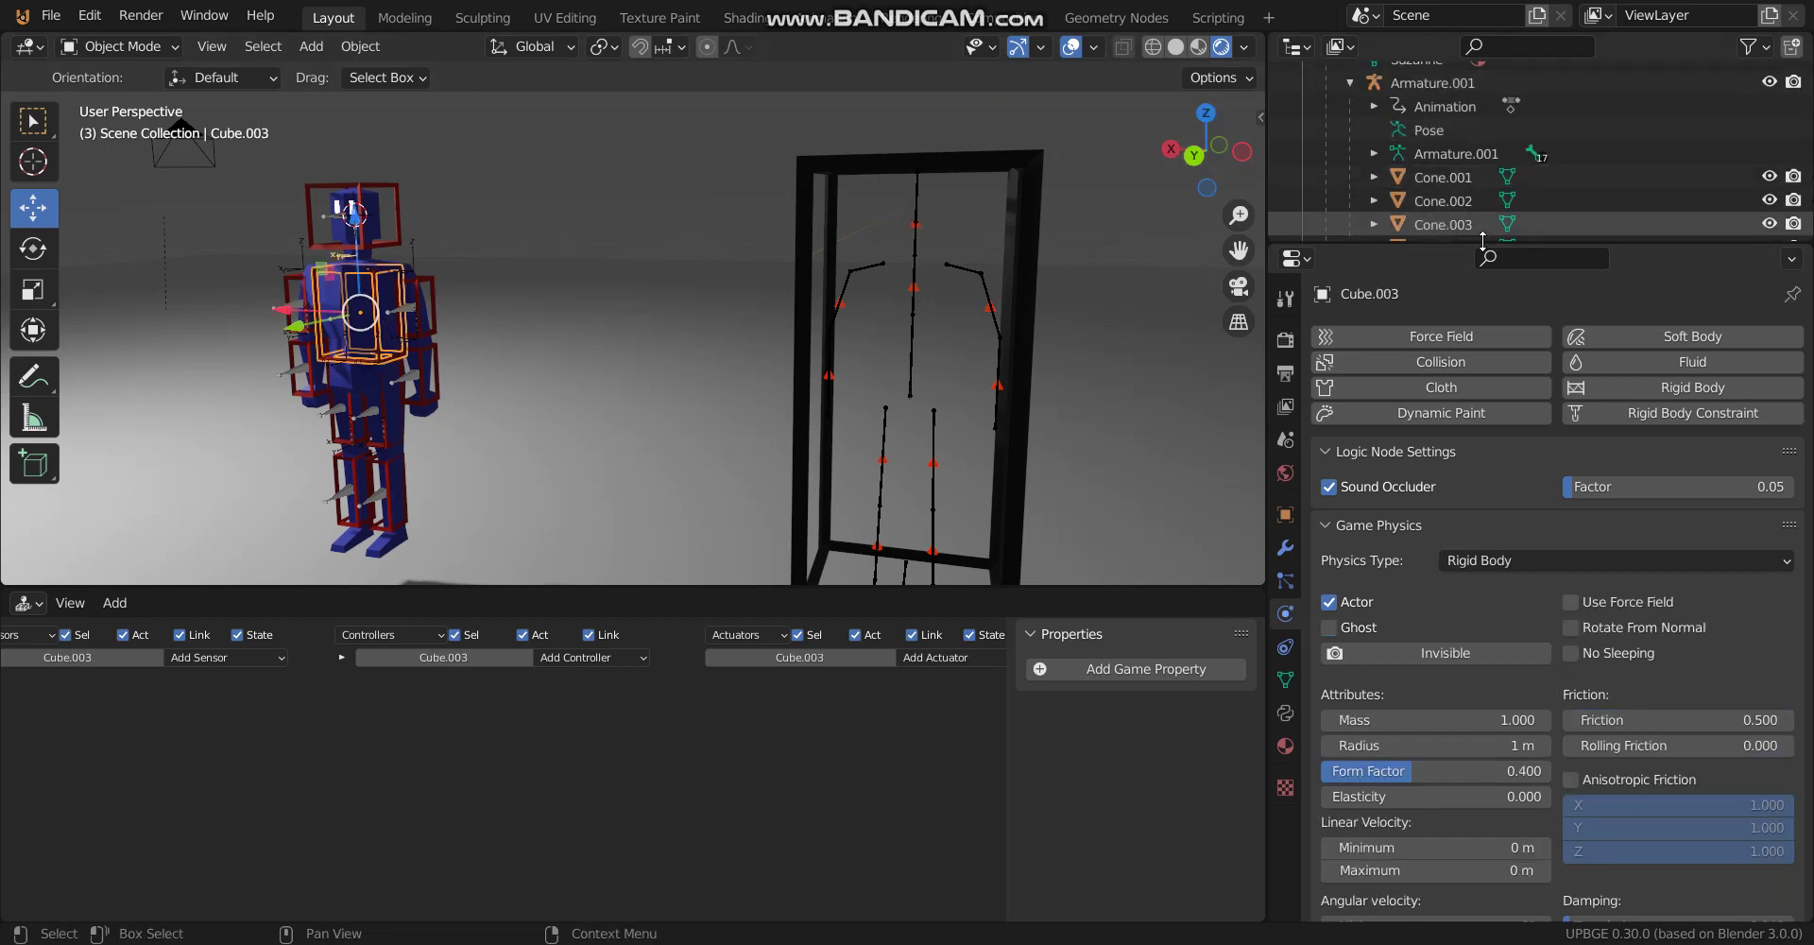
pyautogui.click(1488, 253)
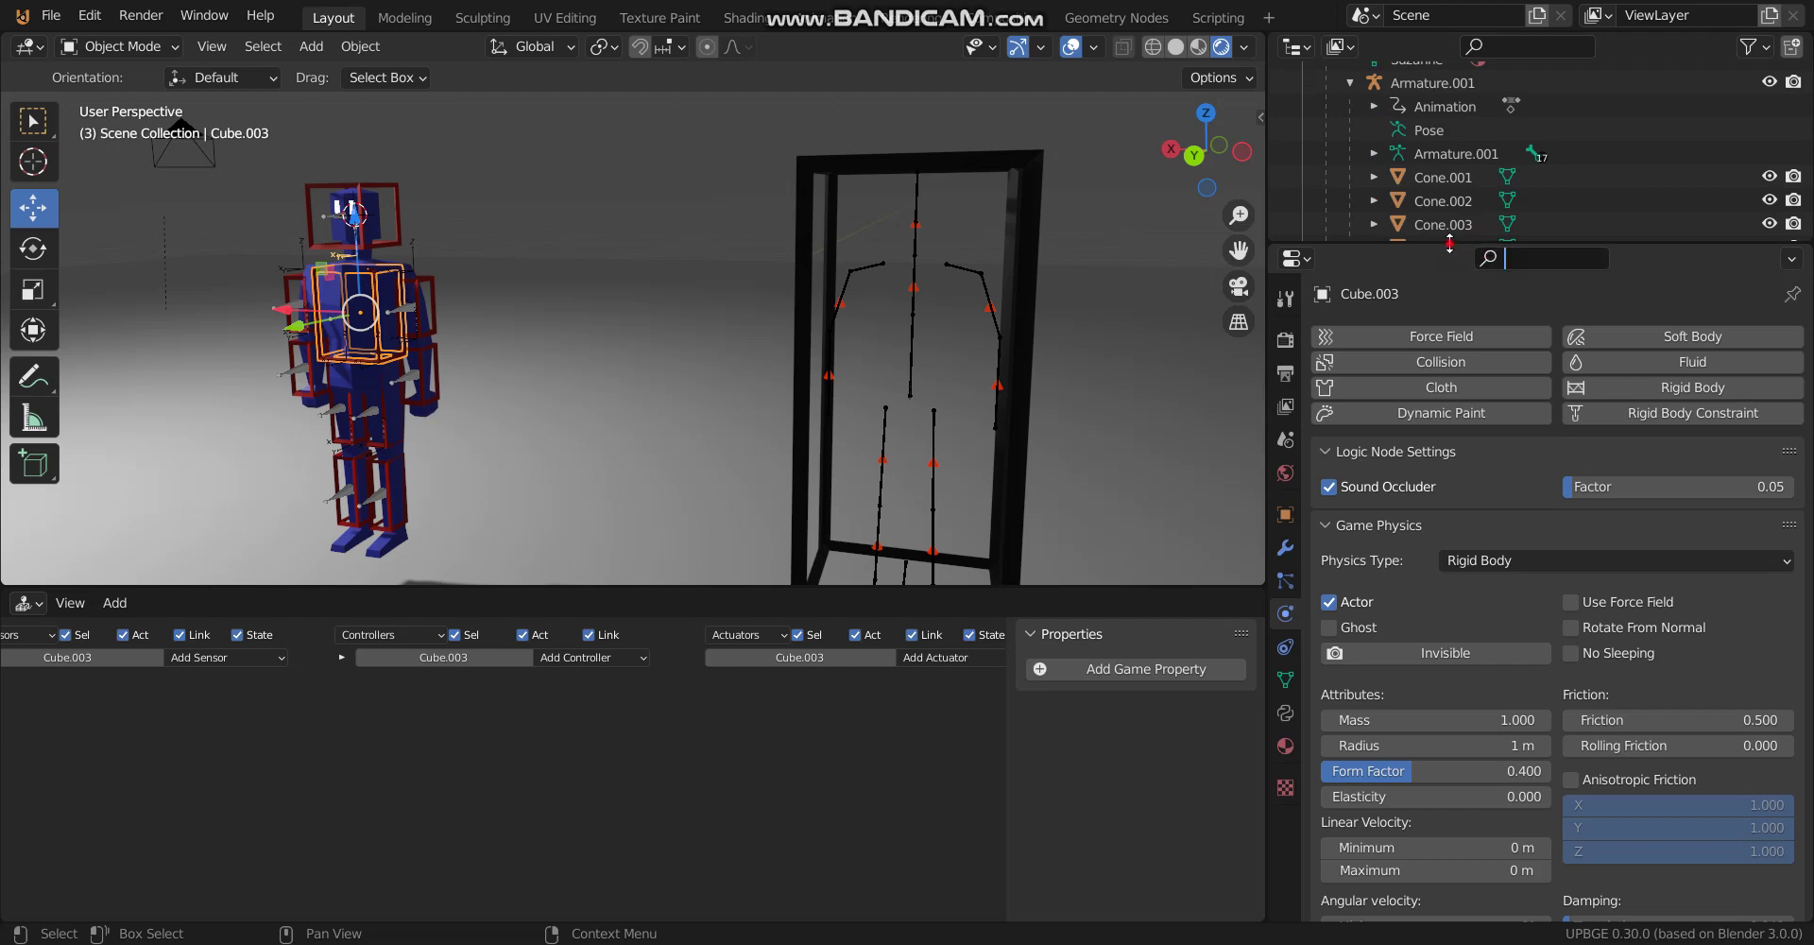
pyautogui.moveTo(1438, 241); pyautogui.dragTo(1438, 853)
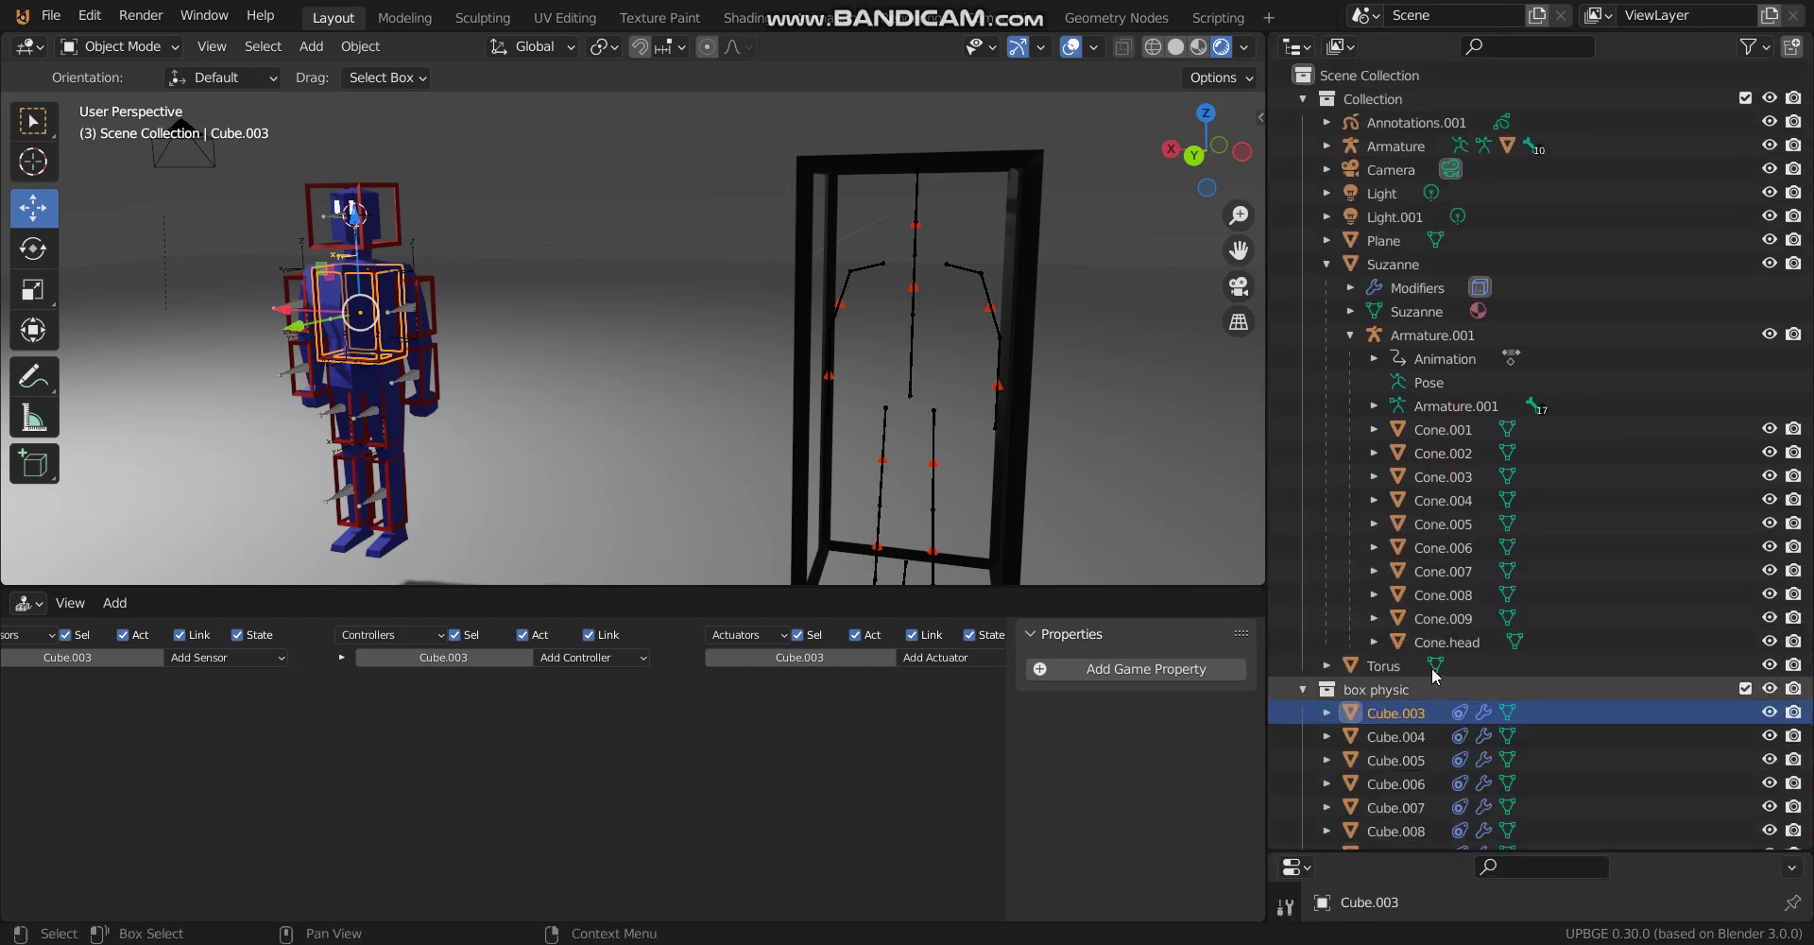
pyautogui.scroll(-2, 1441, 661)
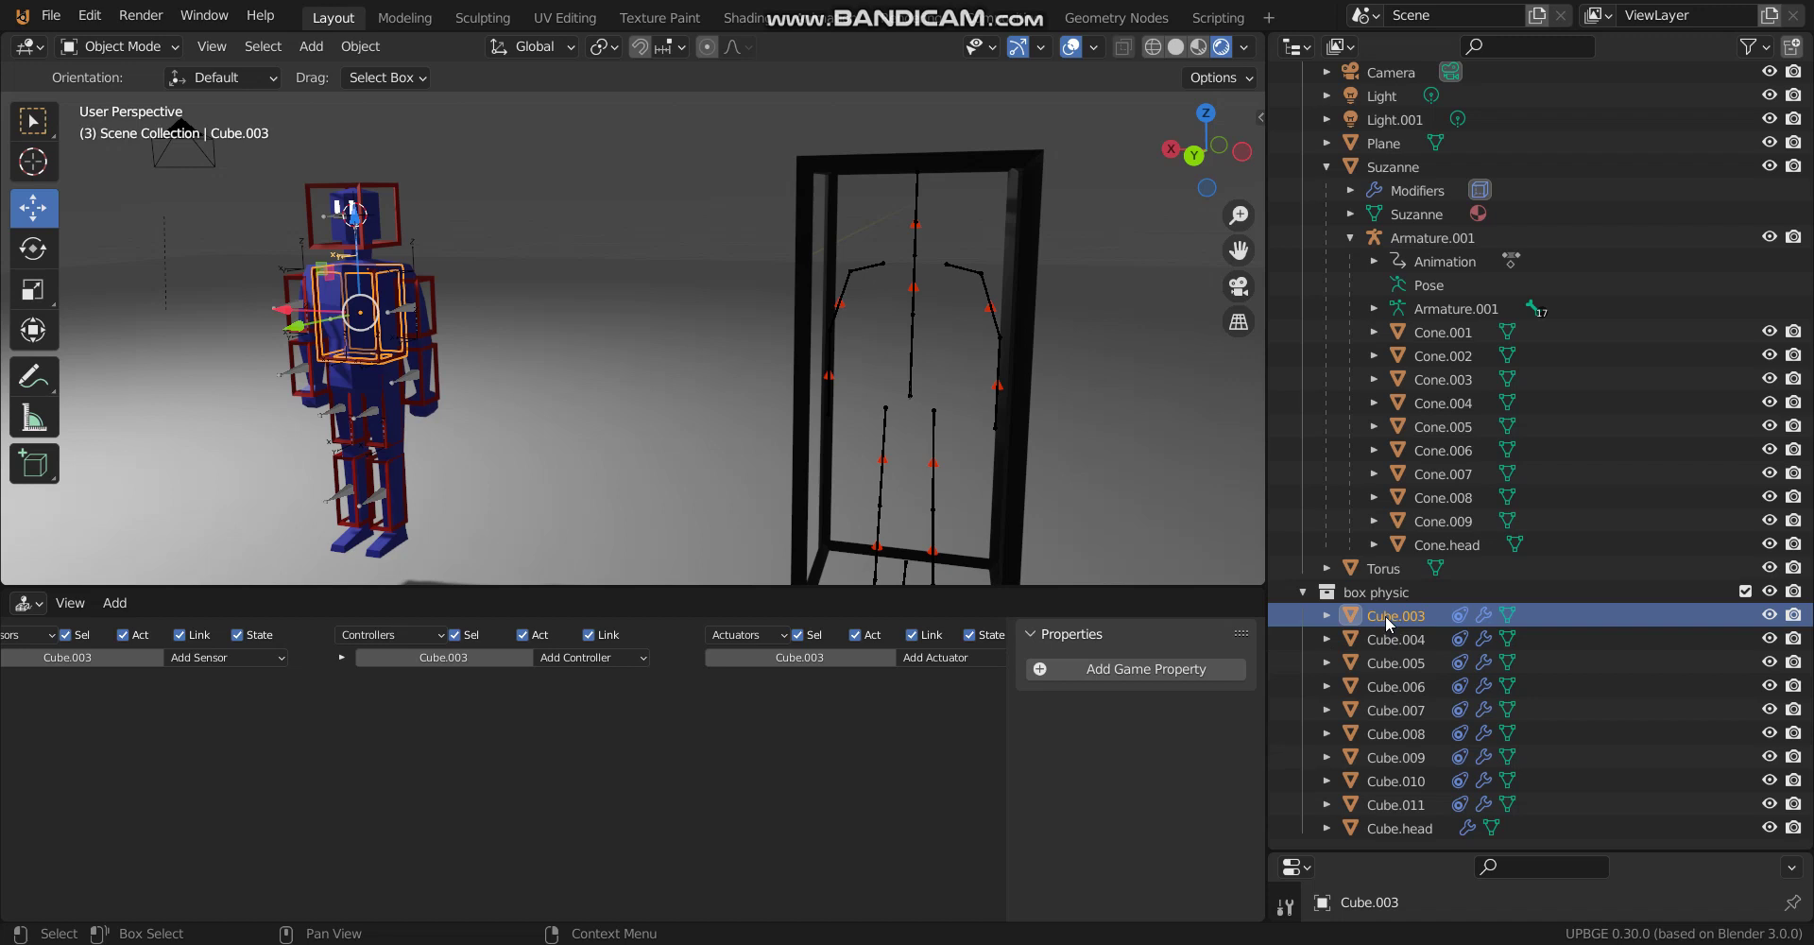
# Rename the character's torso physics box as Cube.body.
pyautogui.doubleClick(1418, 616)
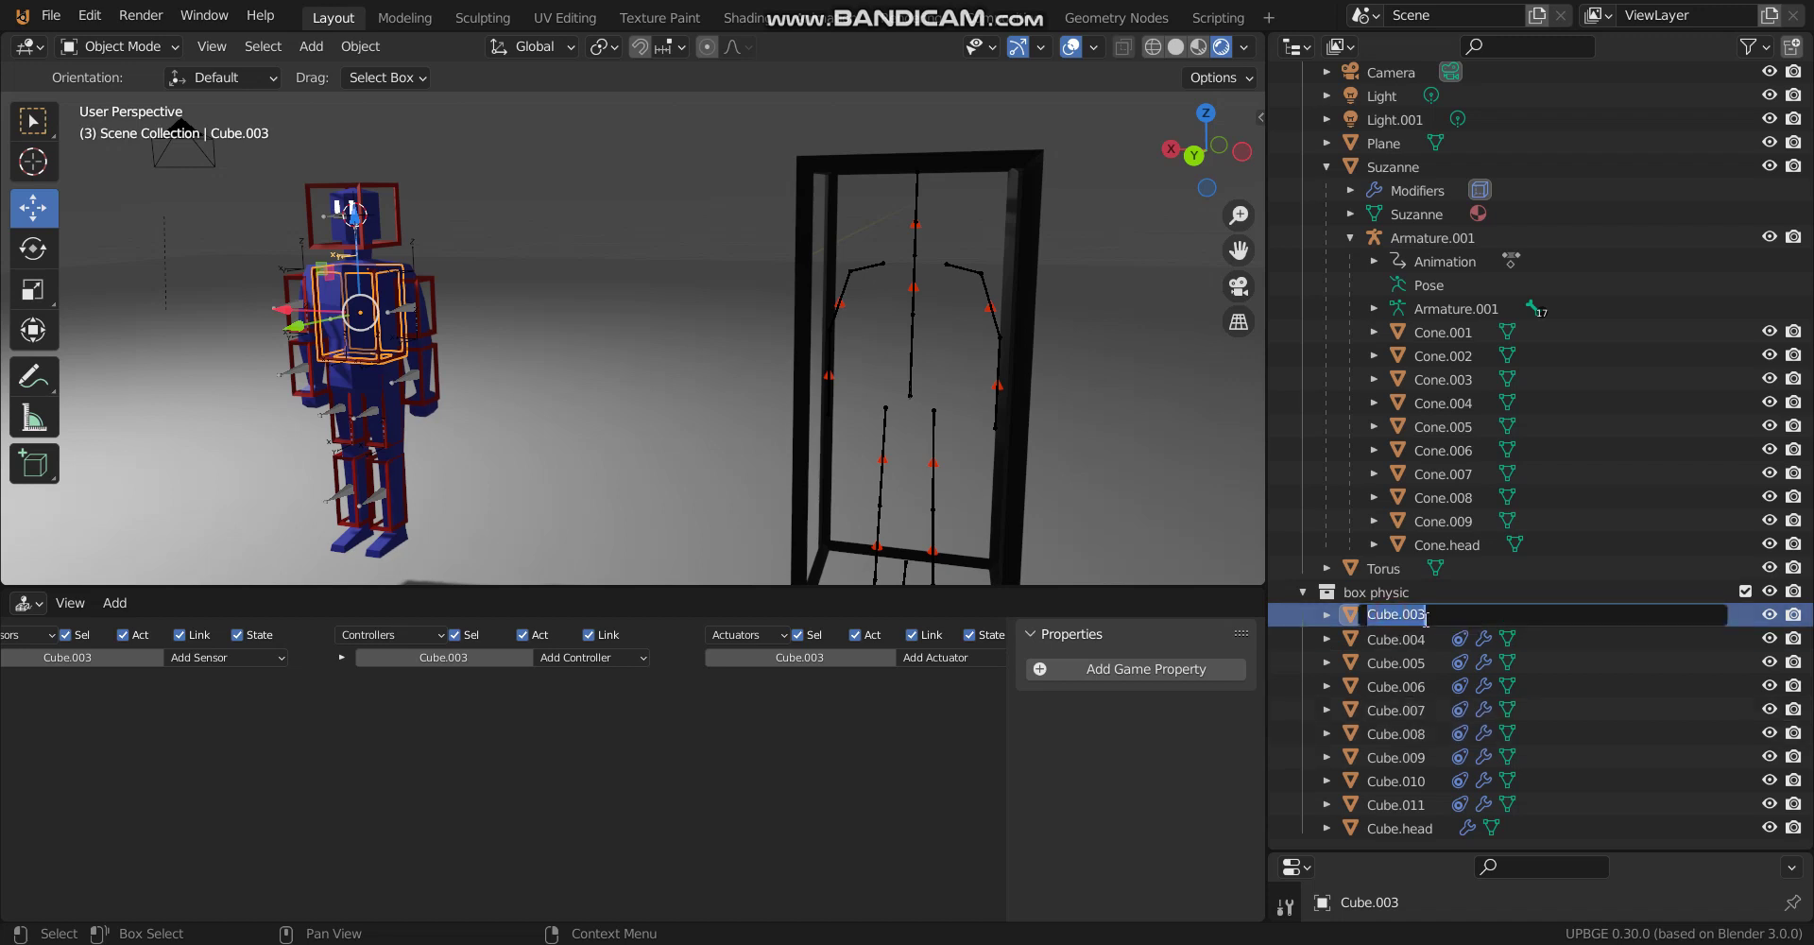
pyautogui.doubleClick(1431, 615)
pyautogui.write('body')
pyautogui.press('Return')
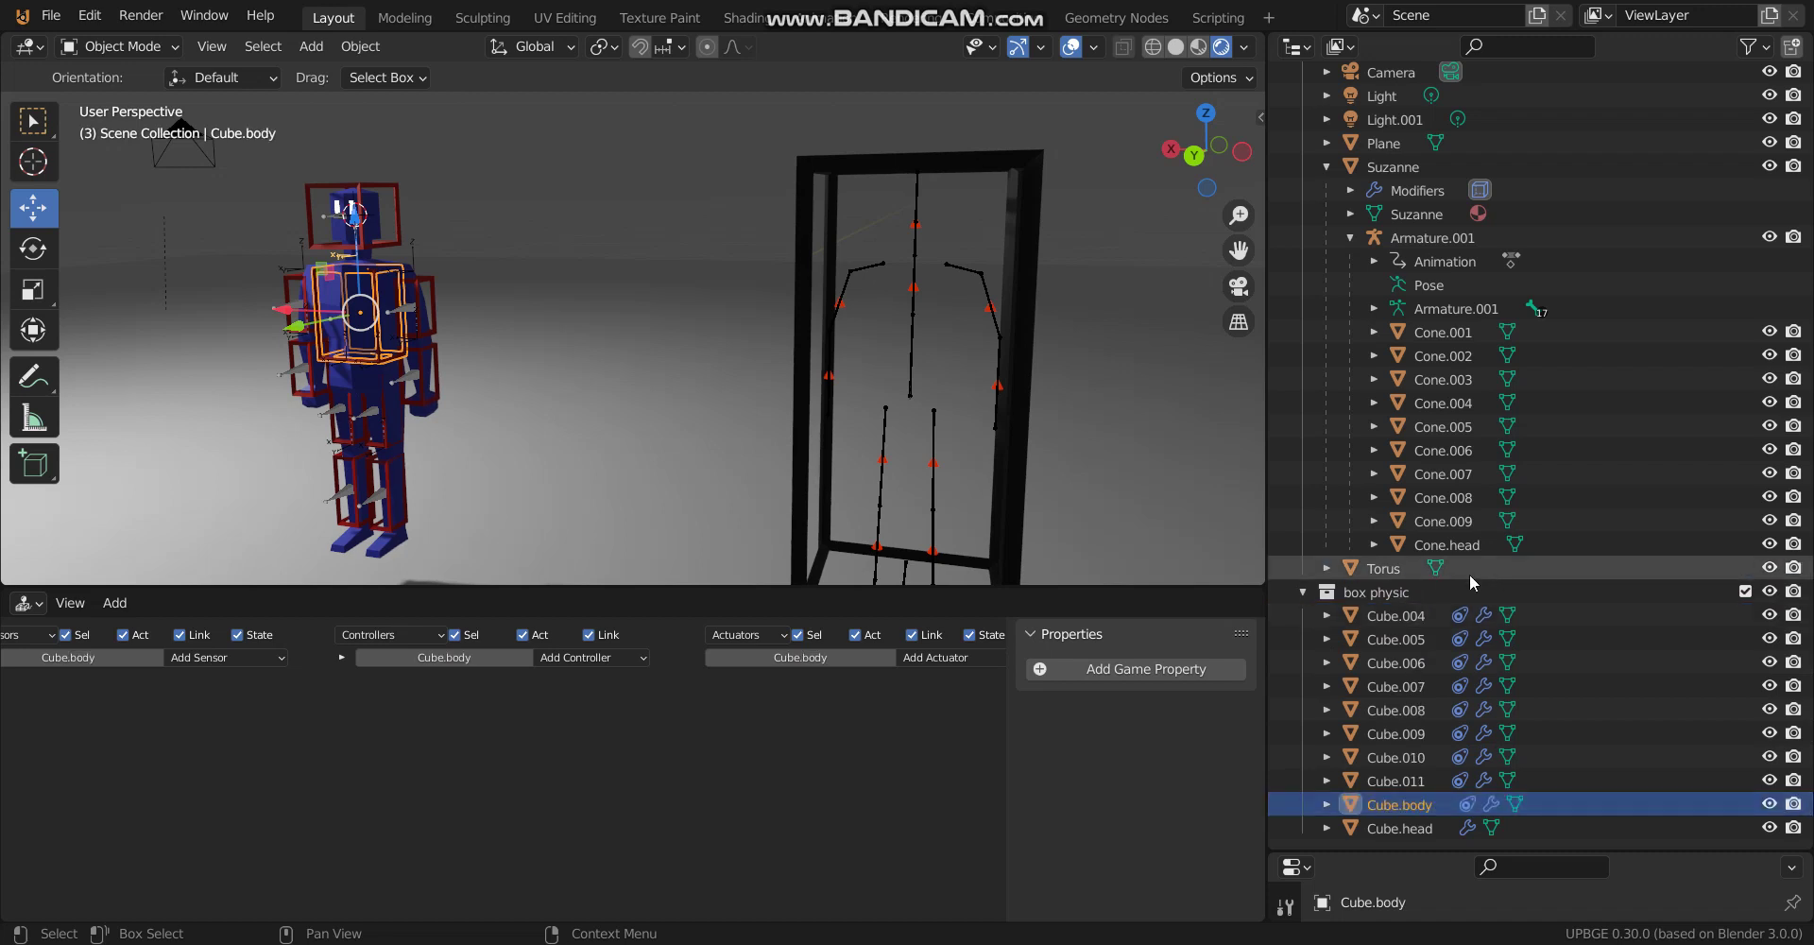
# Select the cone at the caged armature's upper spine and rename it as Cone.body.
pyautogui.click(911, 295)
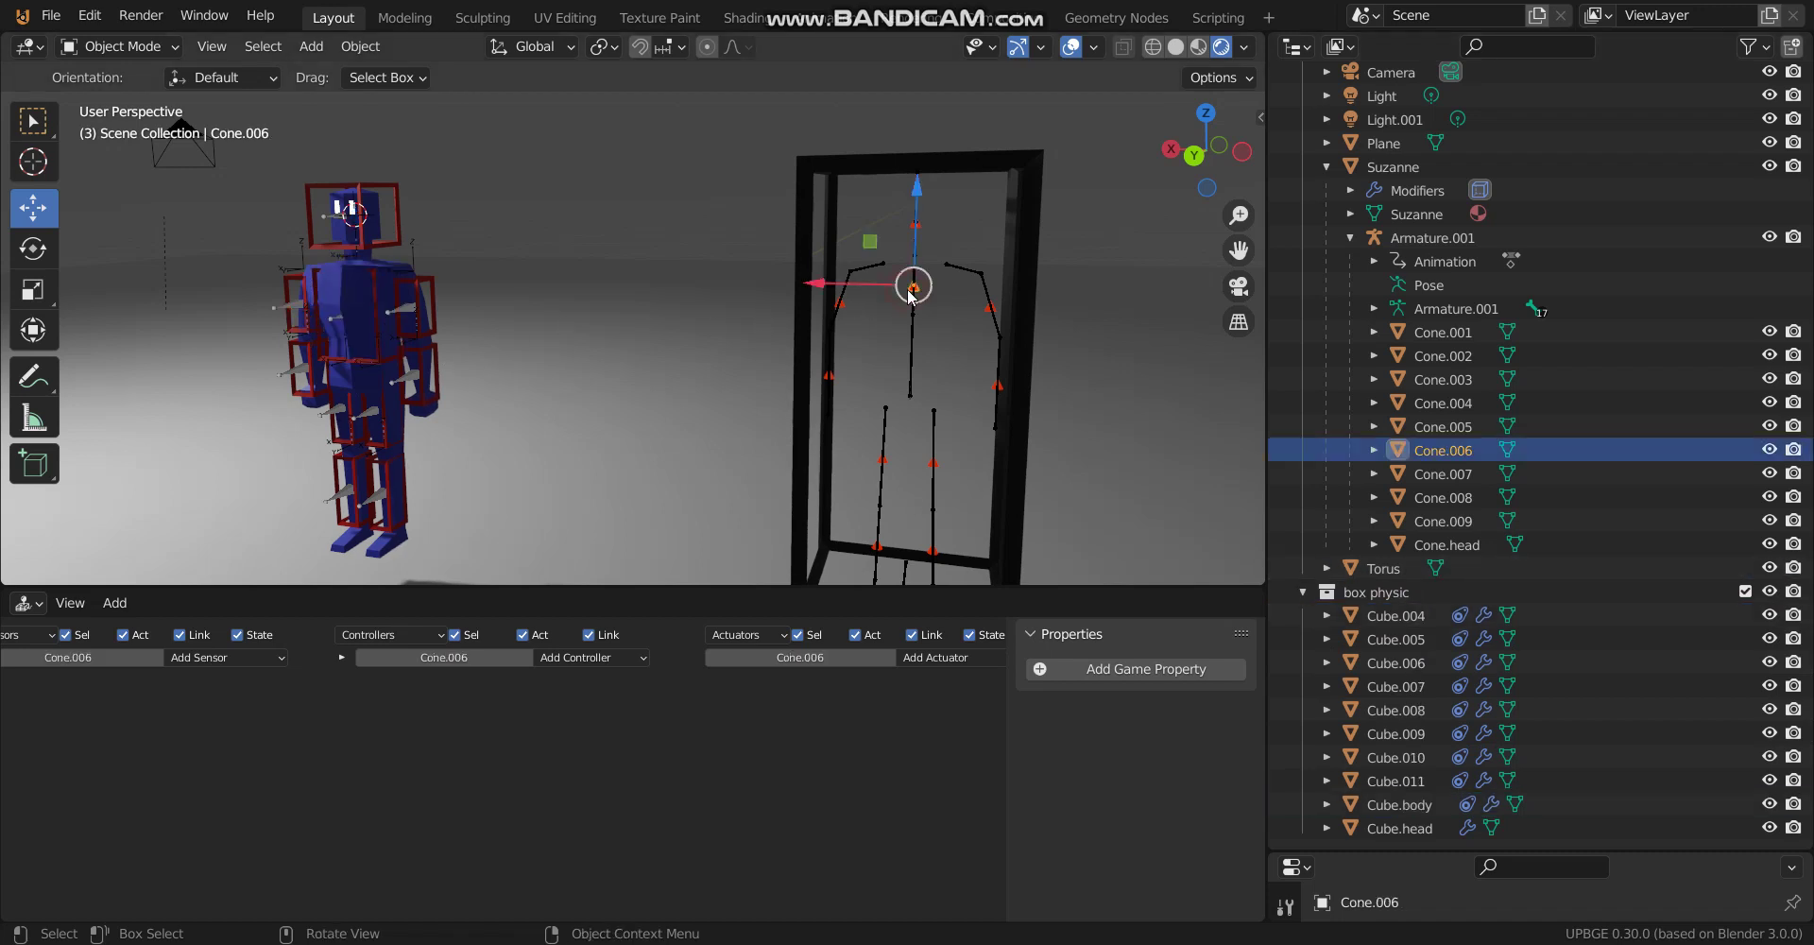
pyautogui.doubleClick(1446, 450)
pyautogui.click(1475, 449)
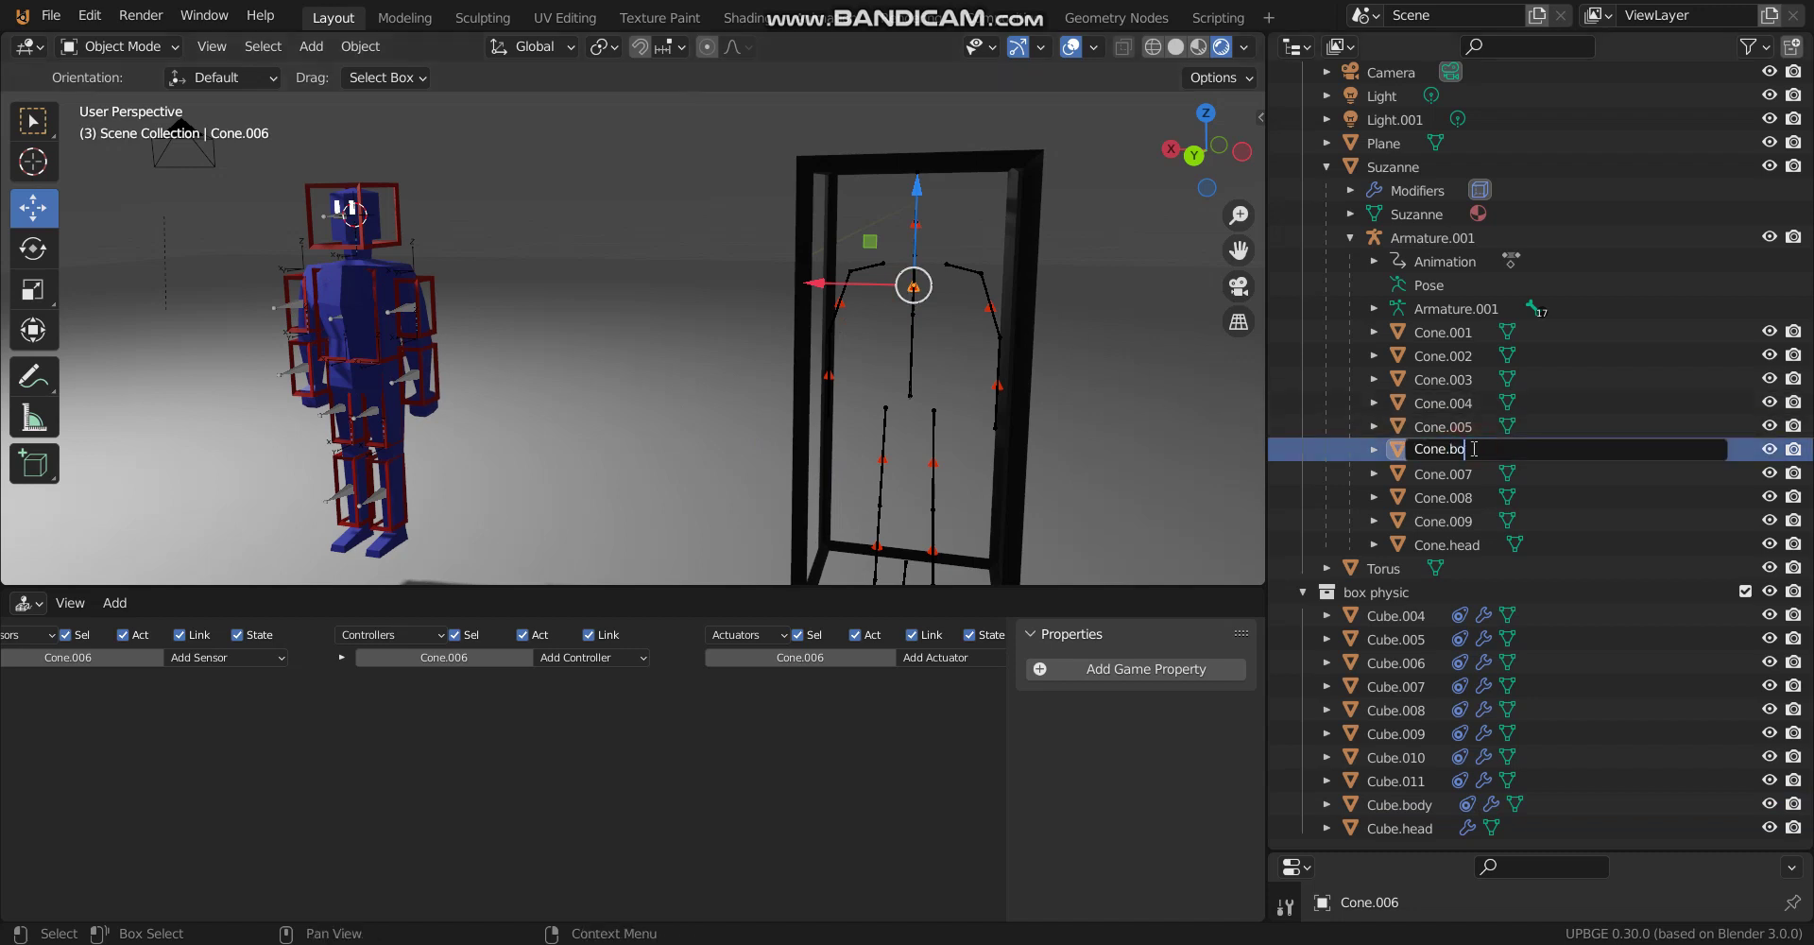
pyautogui.press('Return')
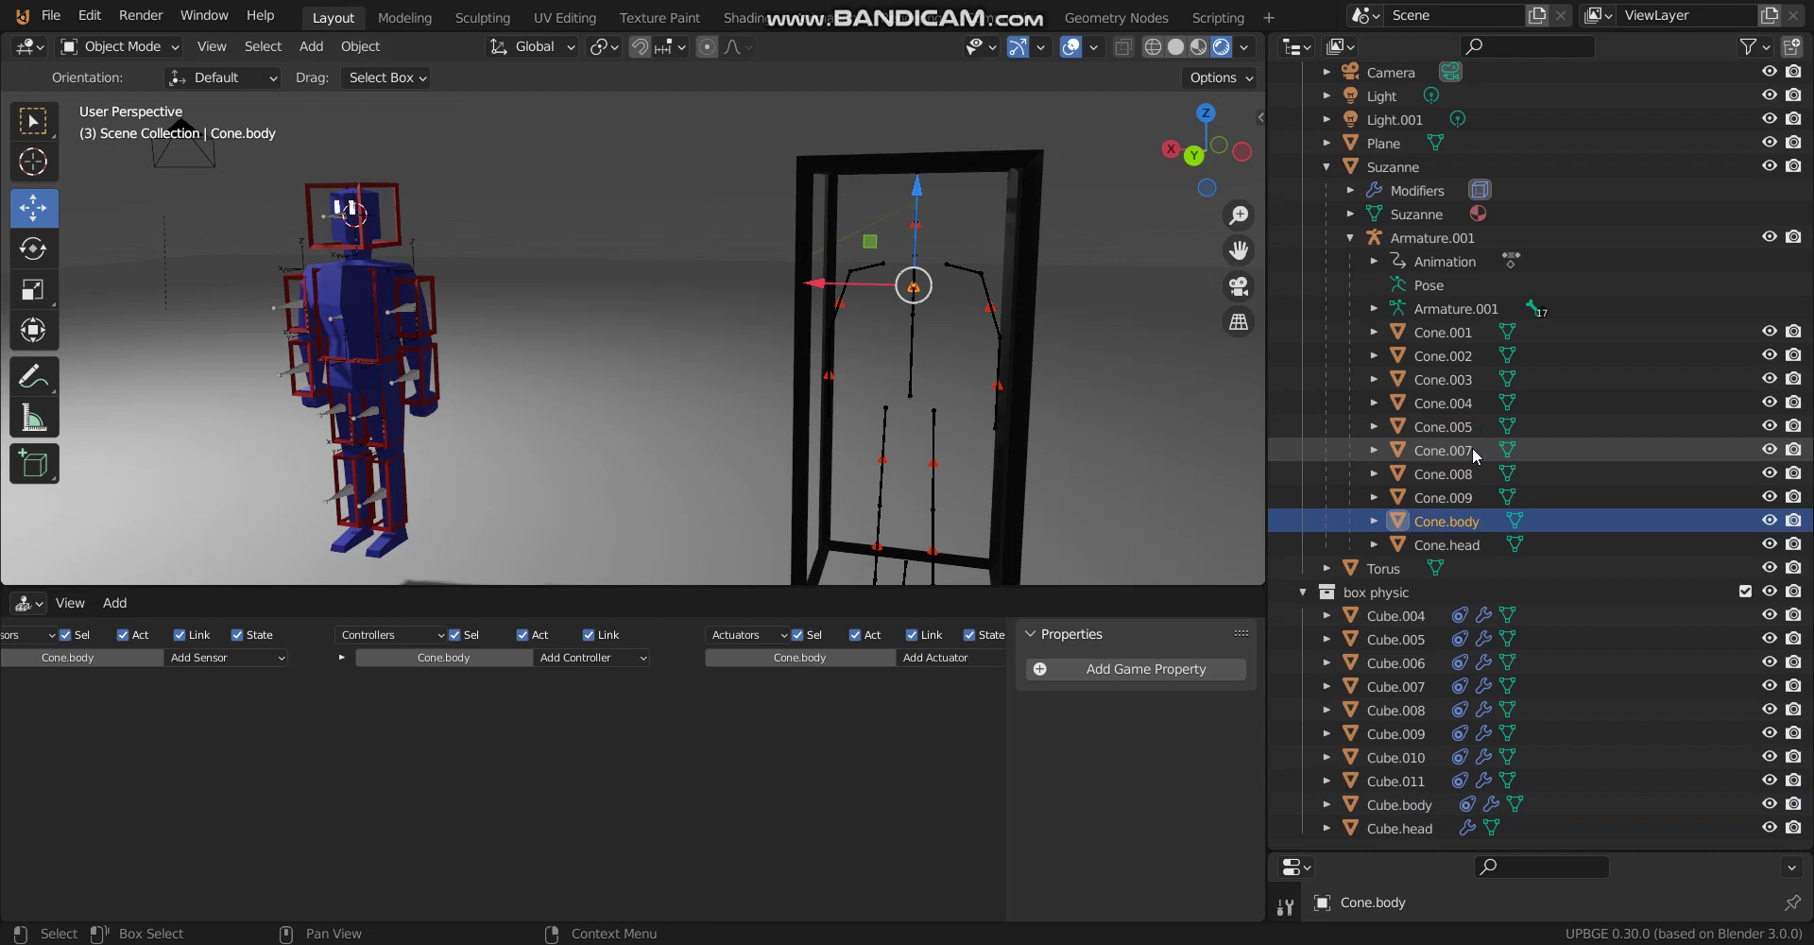
# Select the cone at the caged armature's left upper arm and rename it as Cone.arm.left1.
pyautogui.click(985, 308)
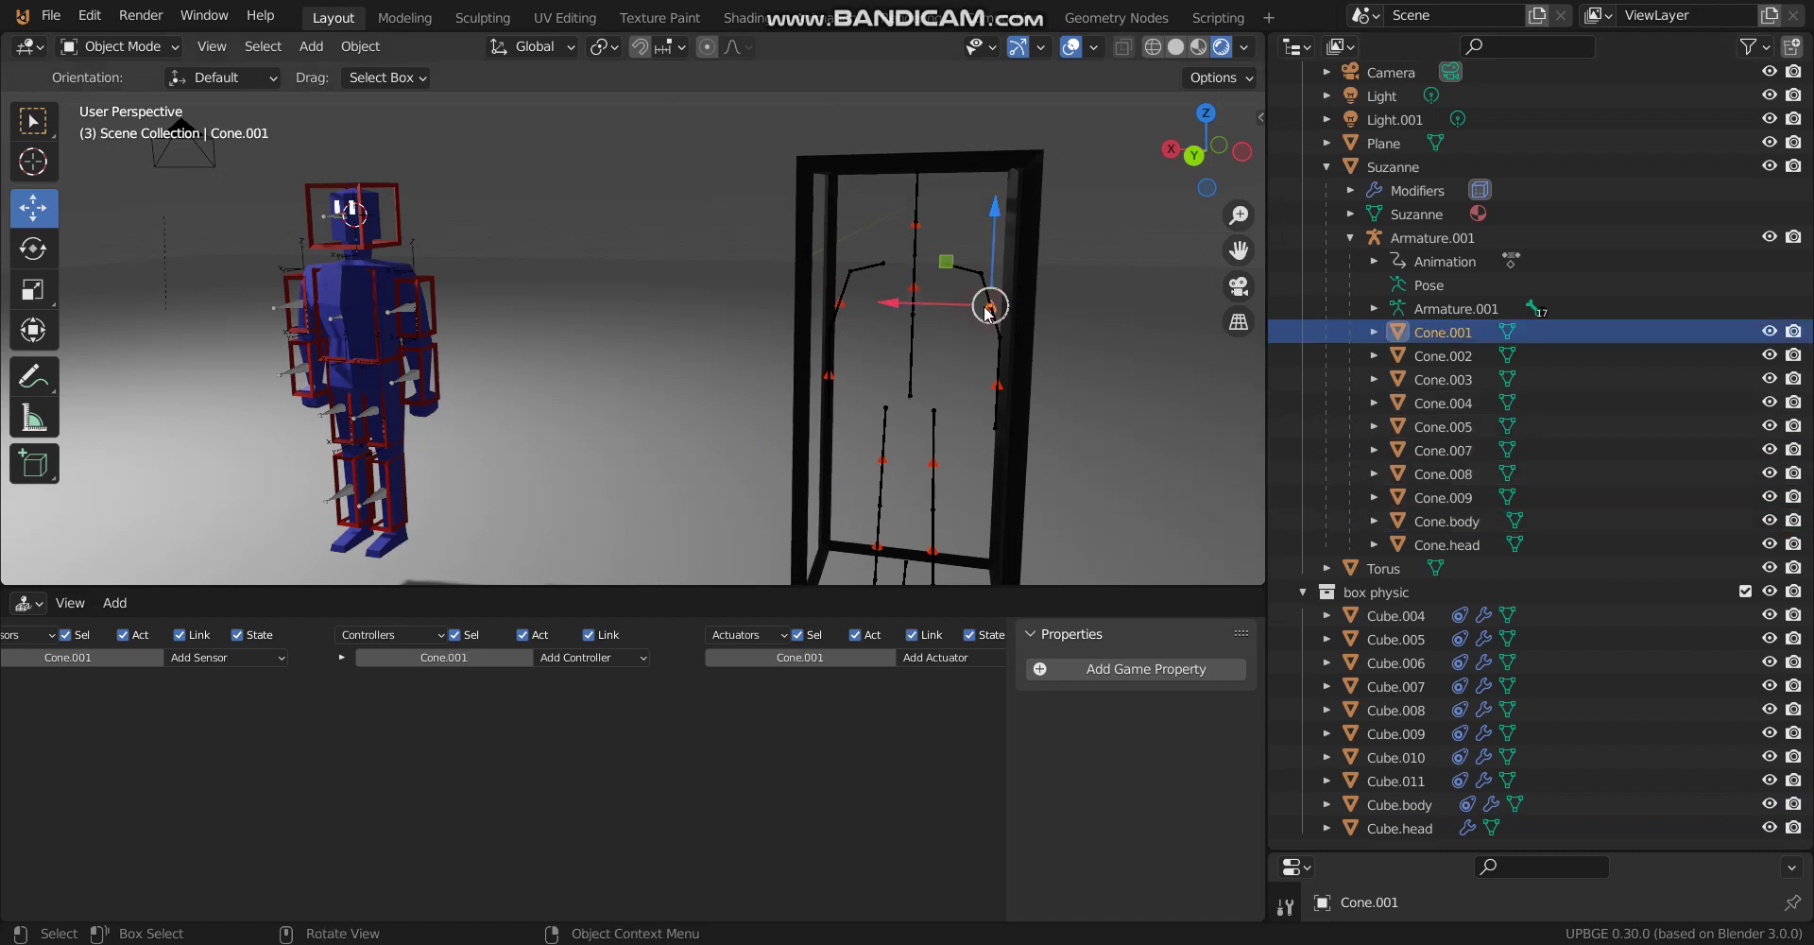
pyautogui.doubleClick(1446, 336)
pyautogui.scroll(3, 1566, 355)
pyautogui.click(1530, 416)
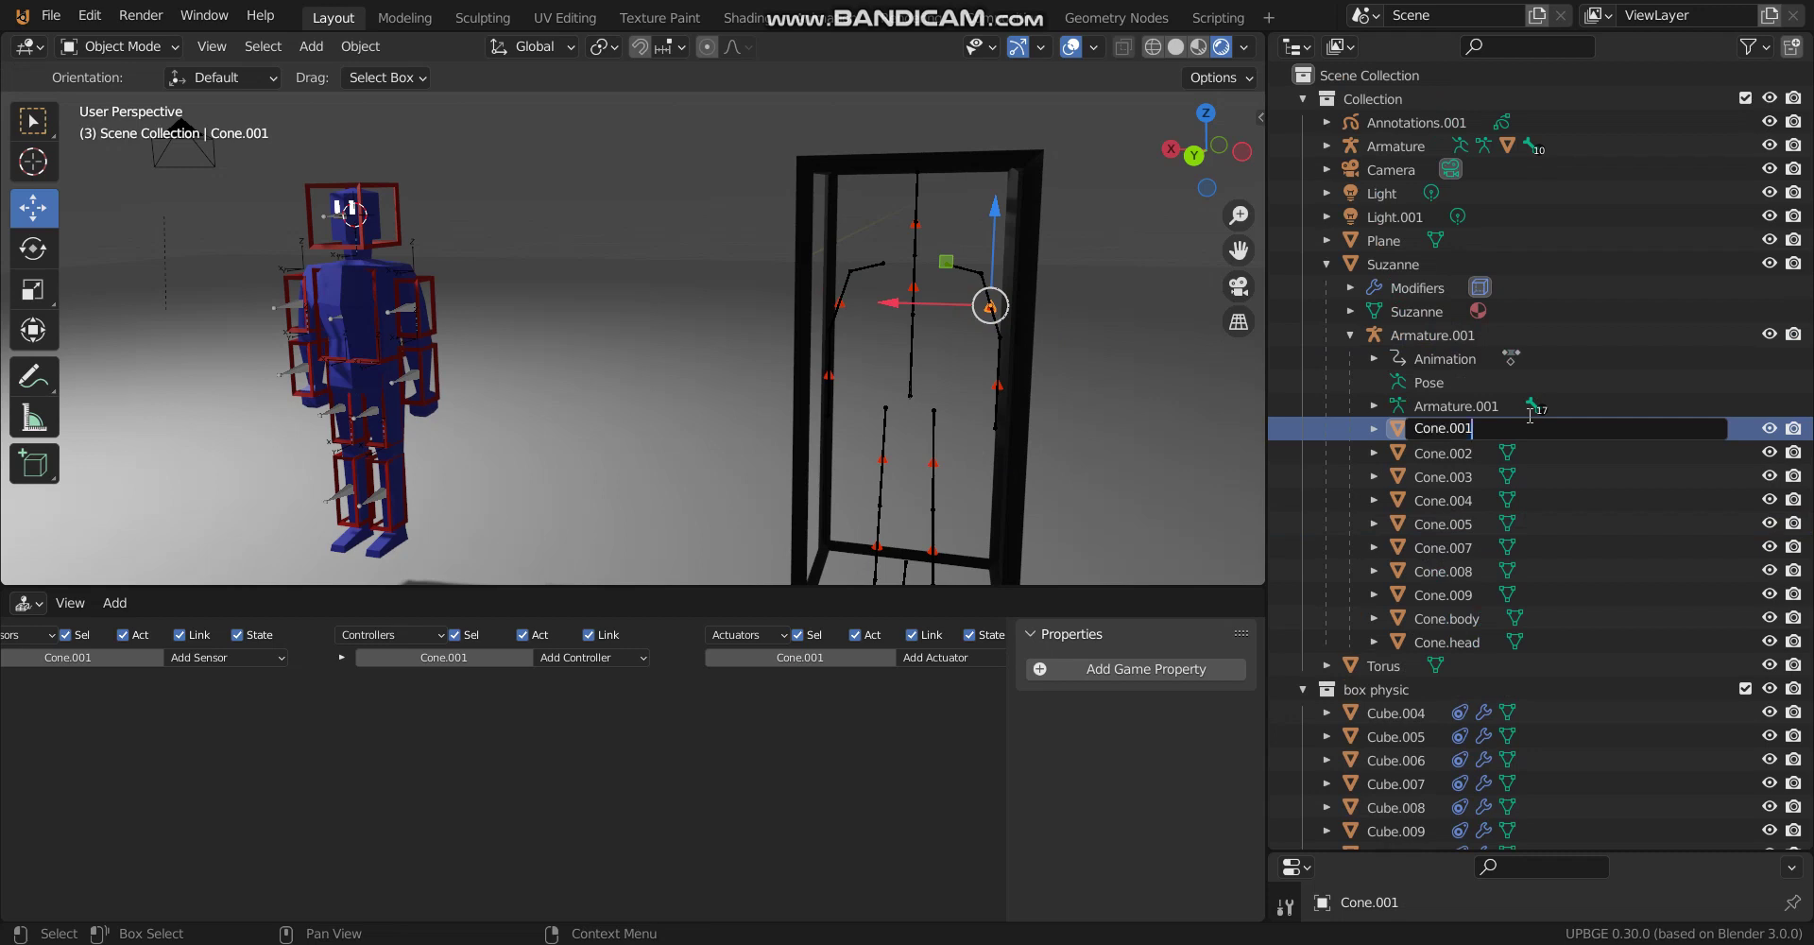
pyautogui.write('arm.left1')
pyautogui.press('Return')
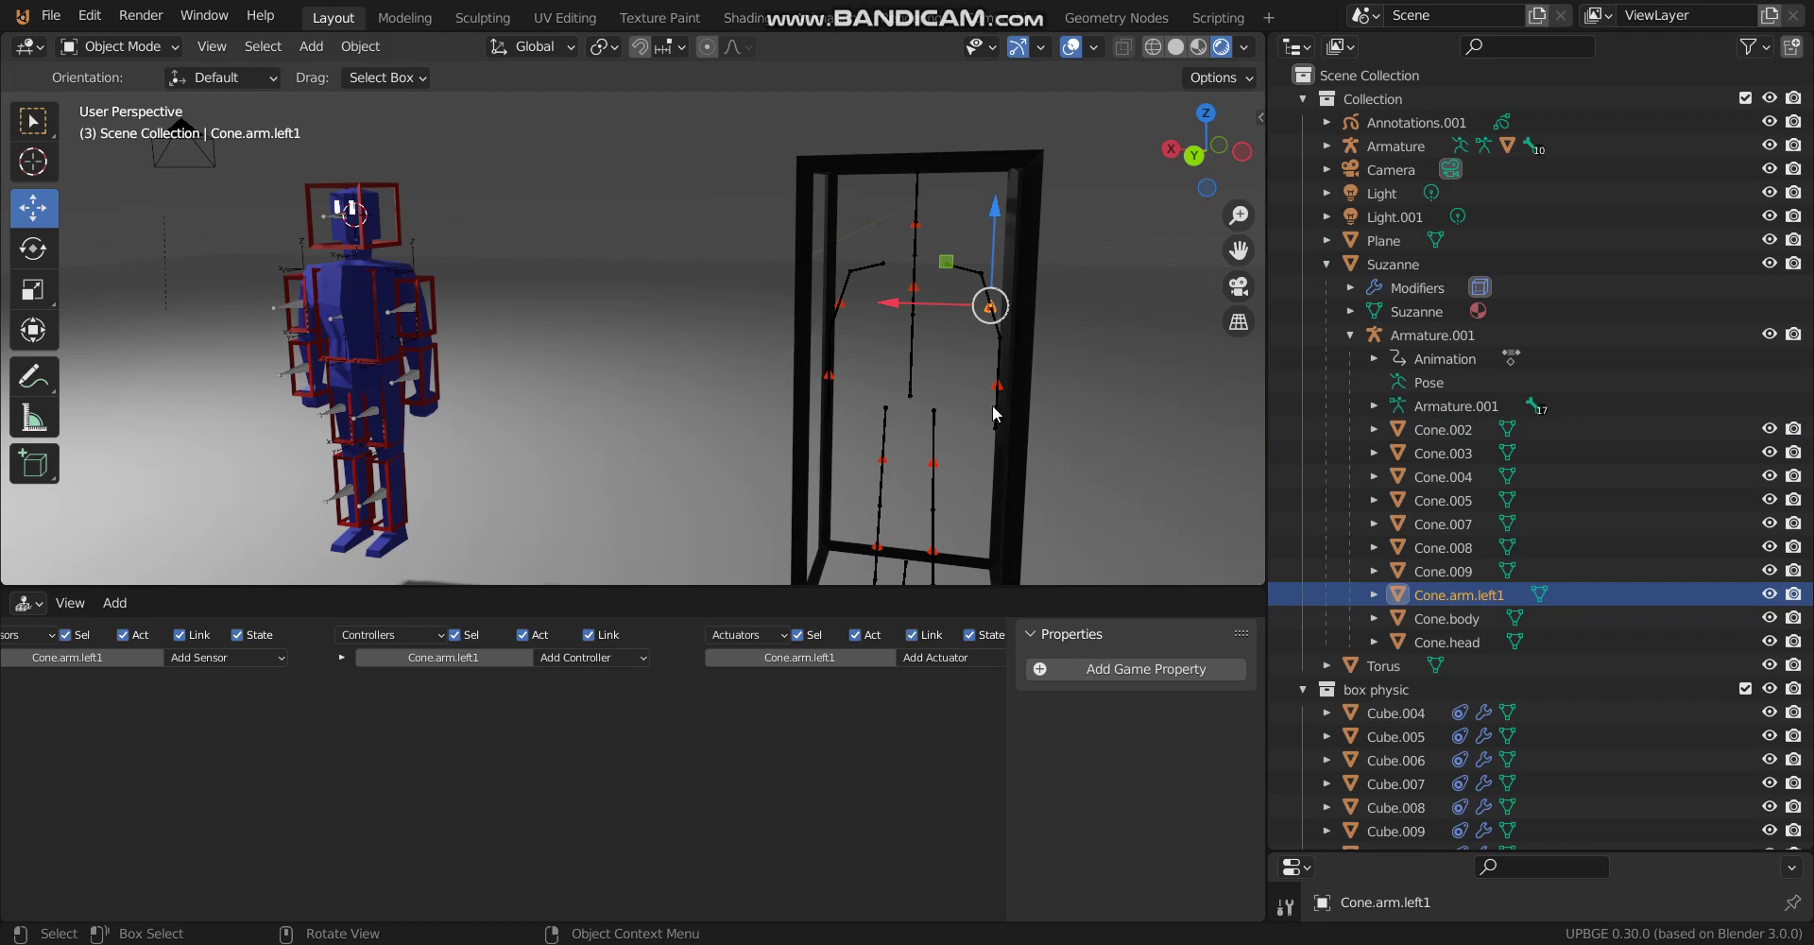
# Select the physics box around the character's left upper arm and rename it as Cube.arm.left1.
pyautogui.click(435, 301)
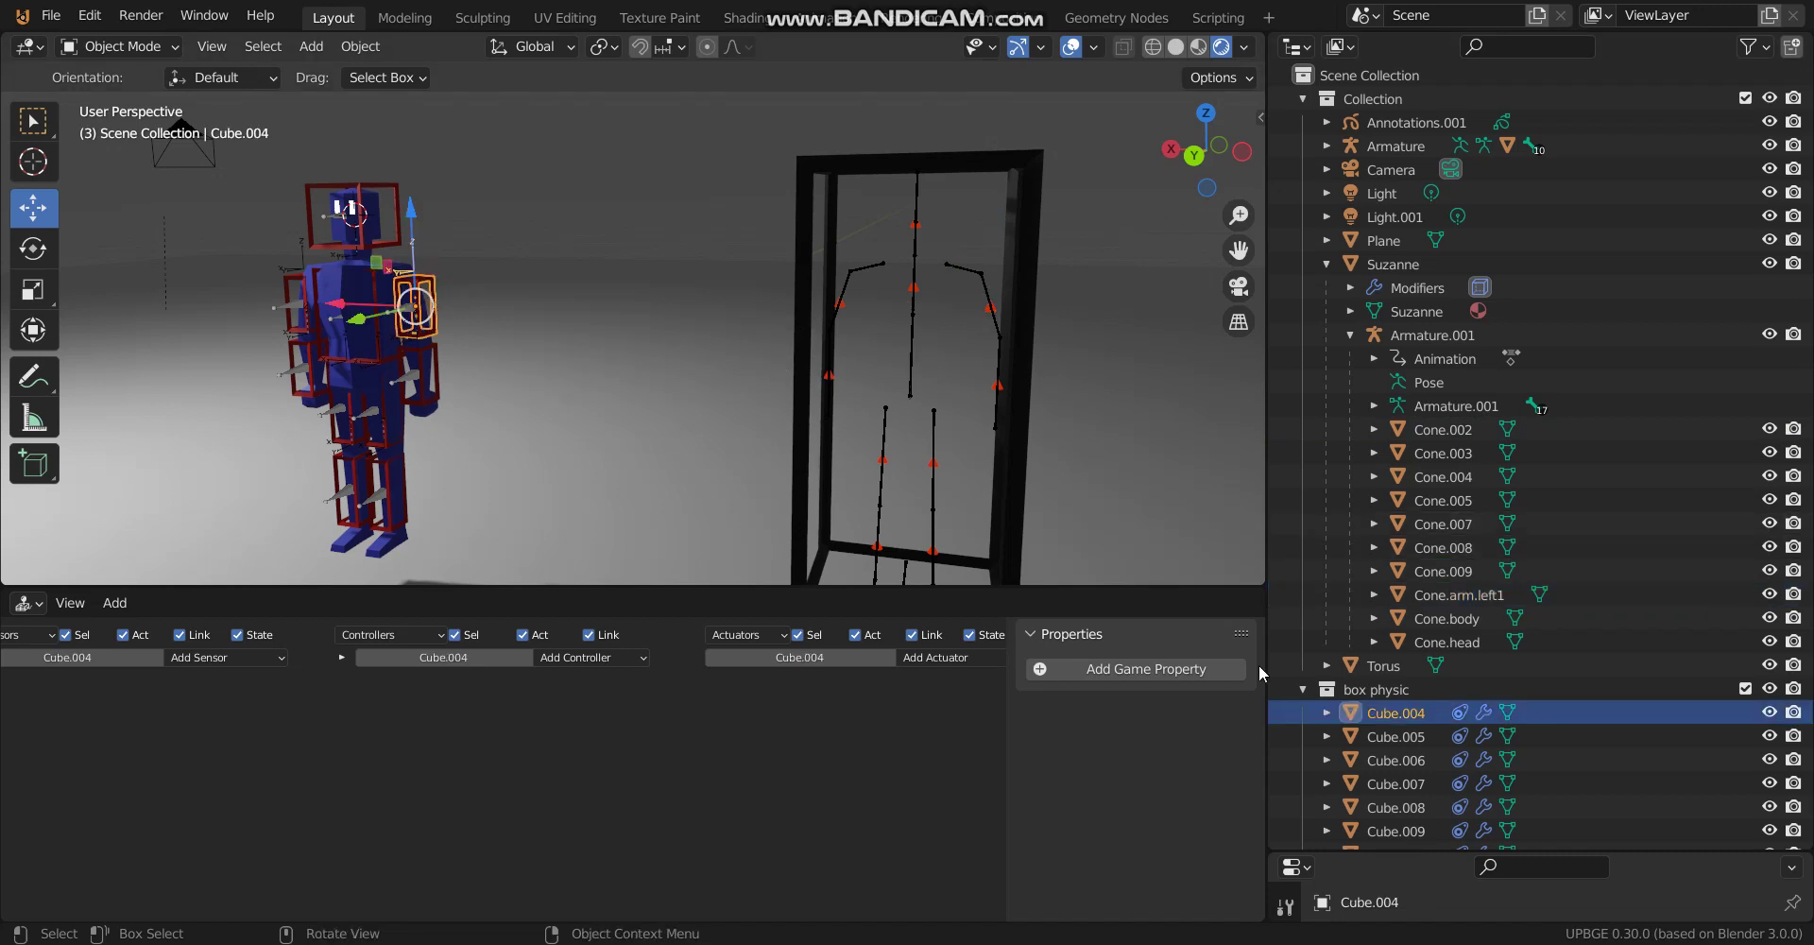
pyautogui.scroll(-3, 1429, 712)
pyautogui.doubleClick(1445, 626)
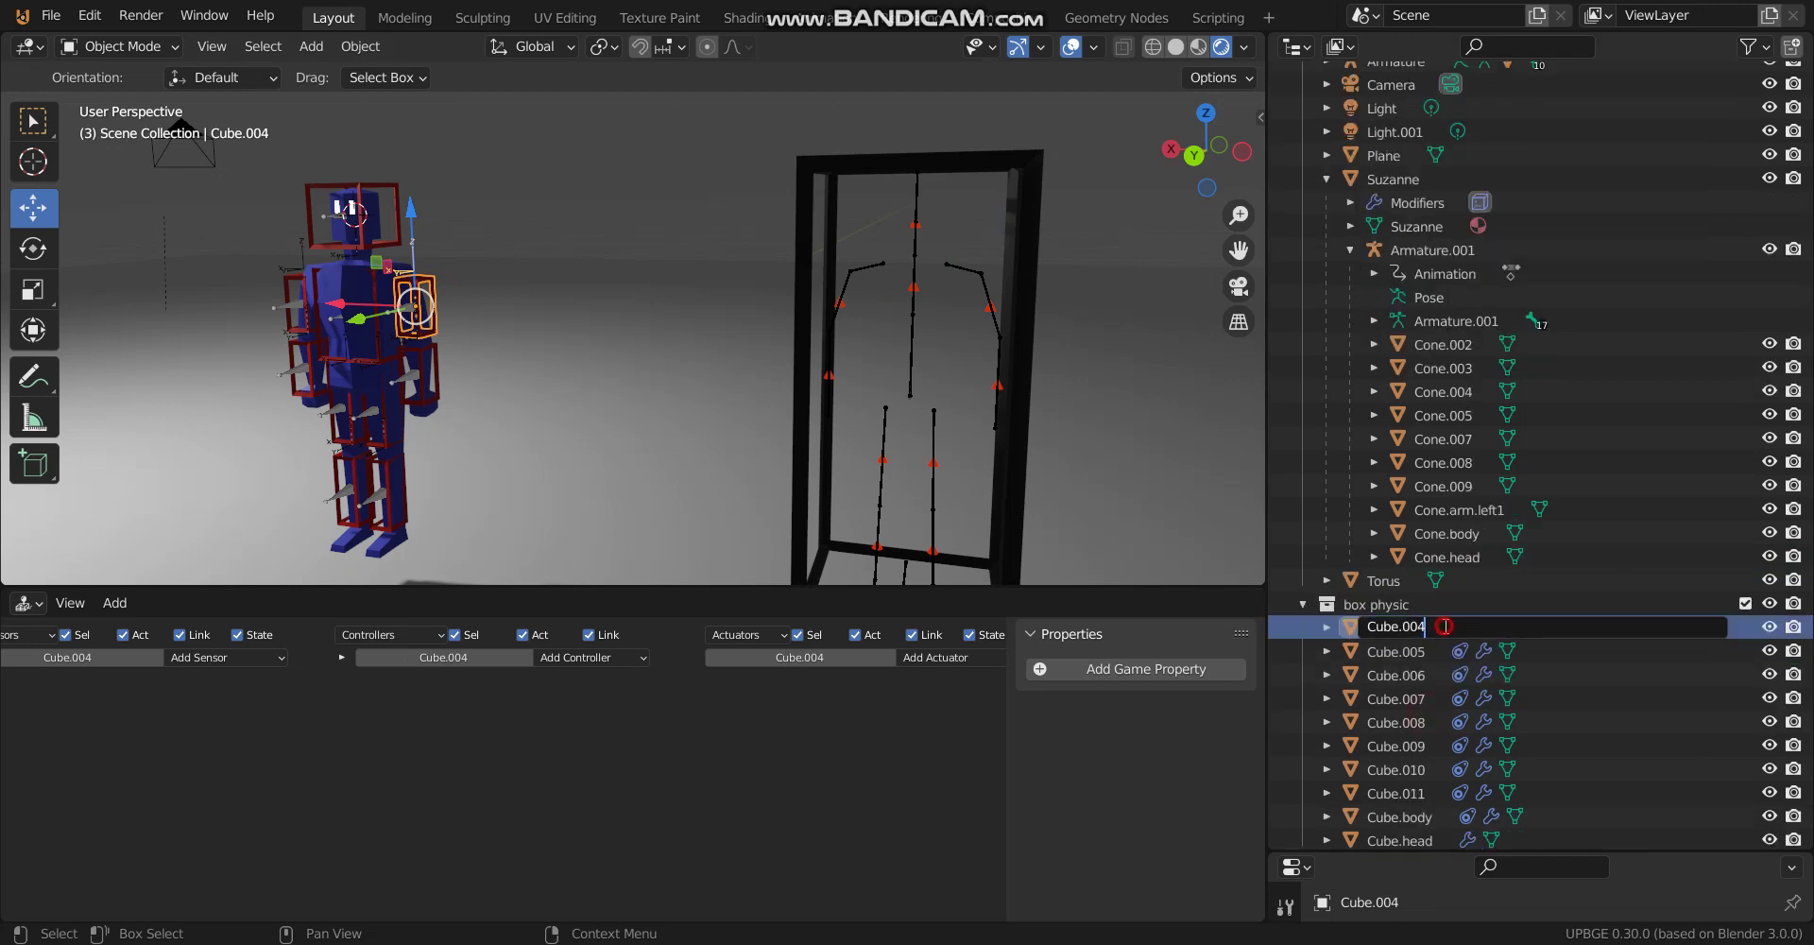
pyautogui.press('BackSpace')
pyautogui.press('BackSpace')
pyautogui.press('BackSpace')
pyautogui.write('arm.left1')
pyautogui.press('Return')
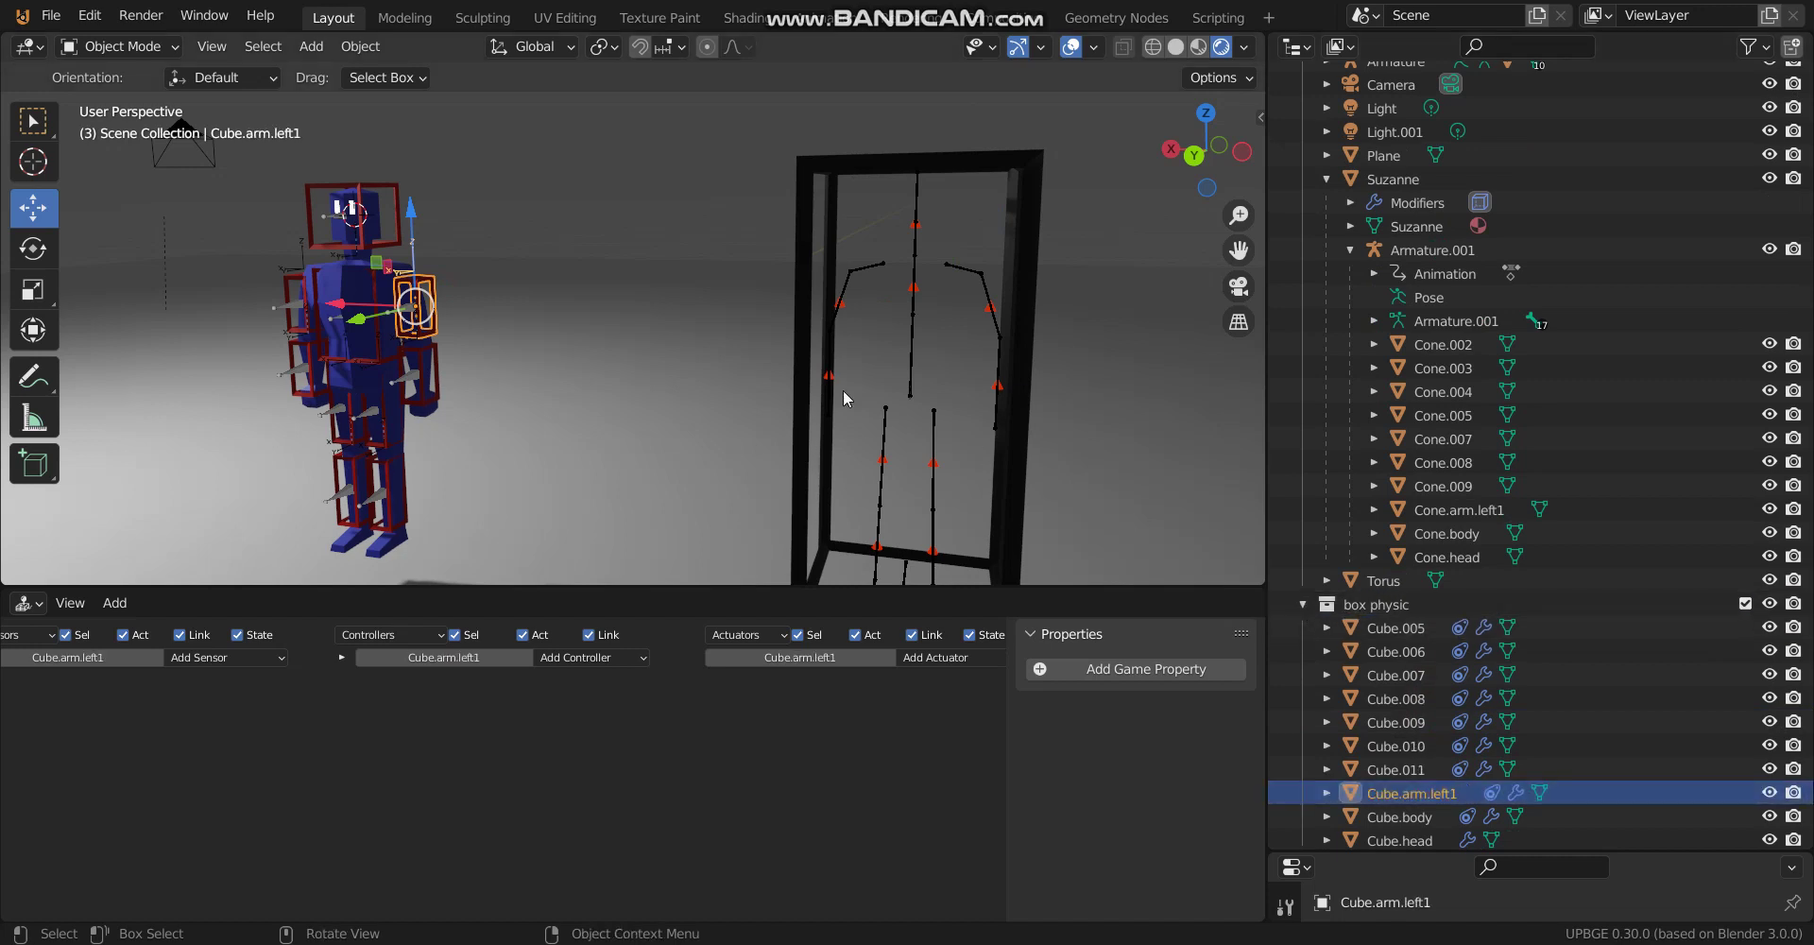
# Select the physics box around the character's left forearm and rename it as Cube.arm.left2.
pyautogui.click(445, 368)
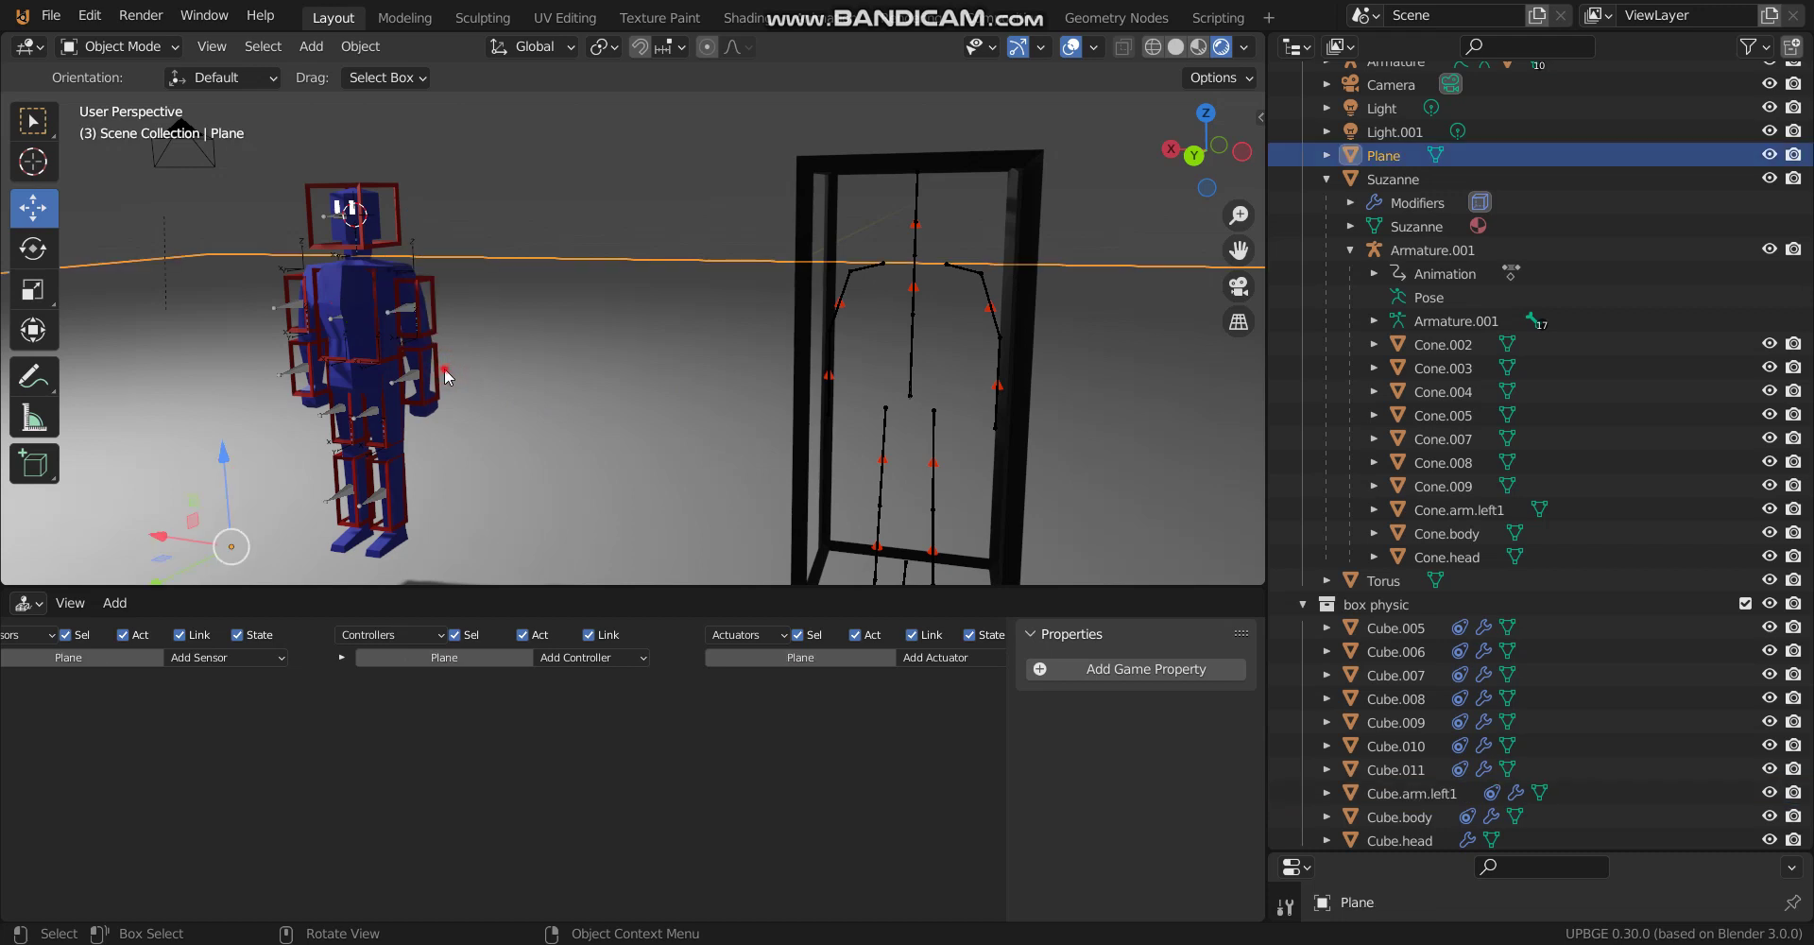
pyautogui.click(435, 376)
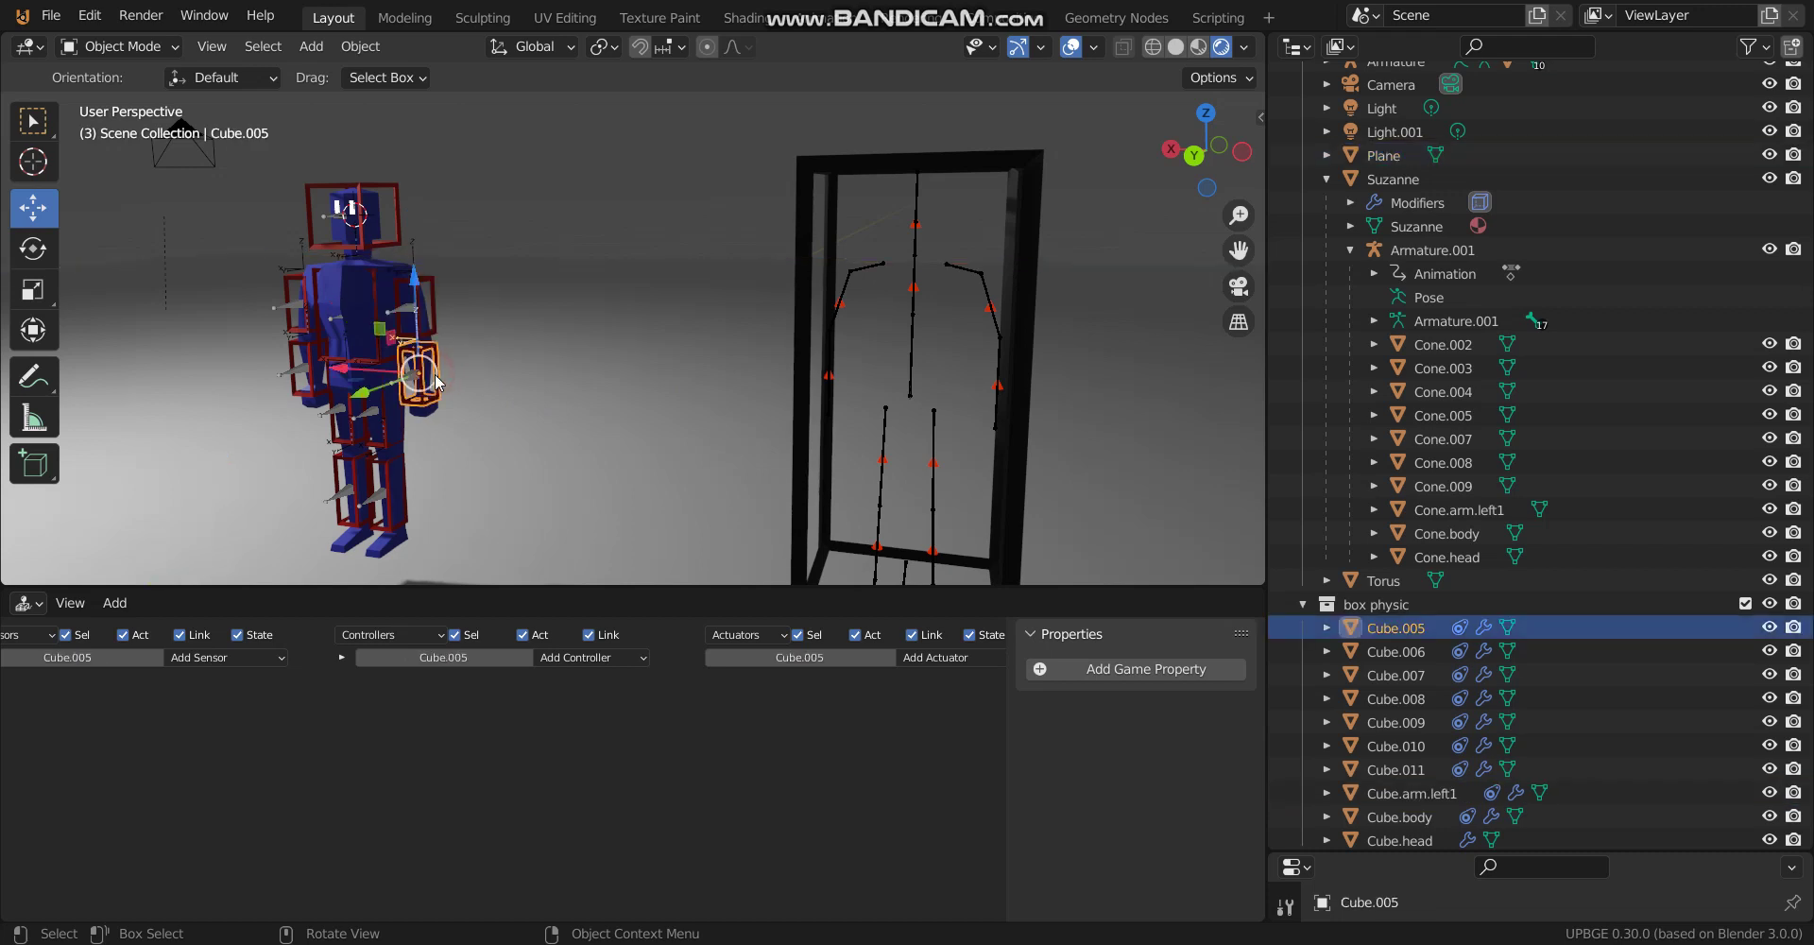
pyautogui.doubleClick(1432, 626)
pyautogui.click(1432, 624)
pyautogui.press('BackSpace')
pyautogui.press('BackSpace')
pyautogui.press('BackSpace')
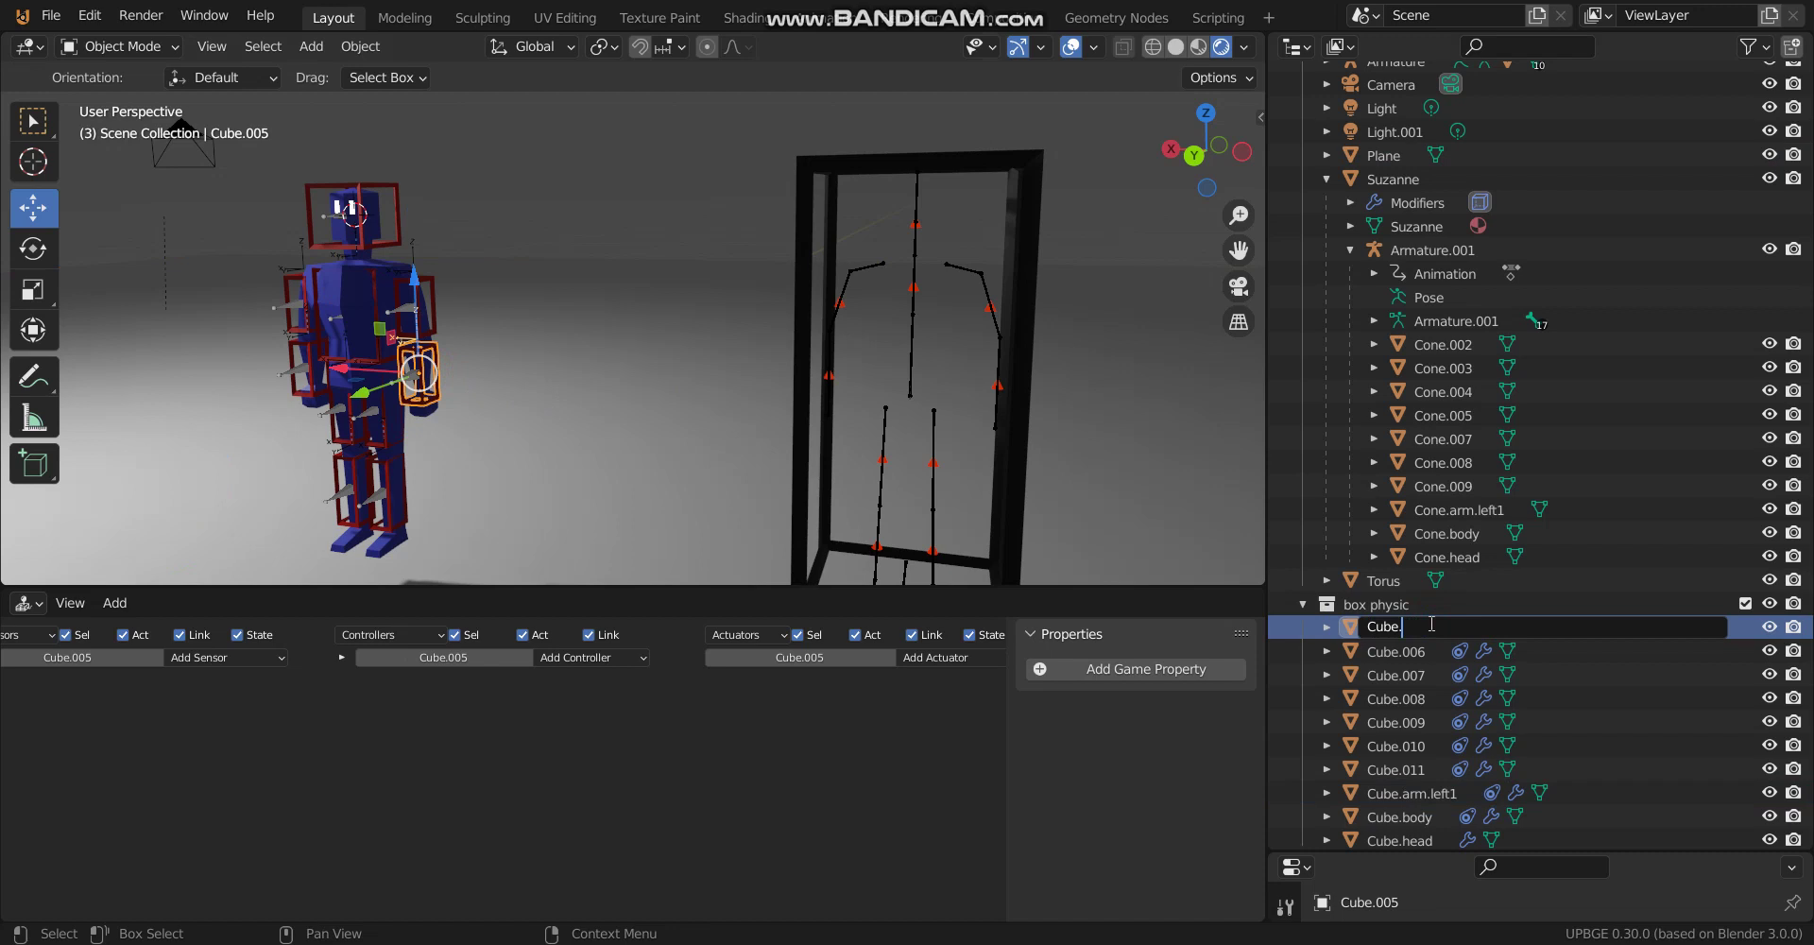
pyautogui.write('arm.left2')
pyautogui.press('Return')
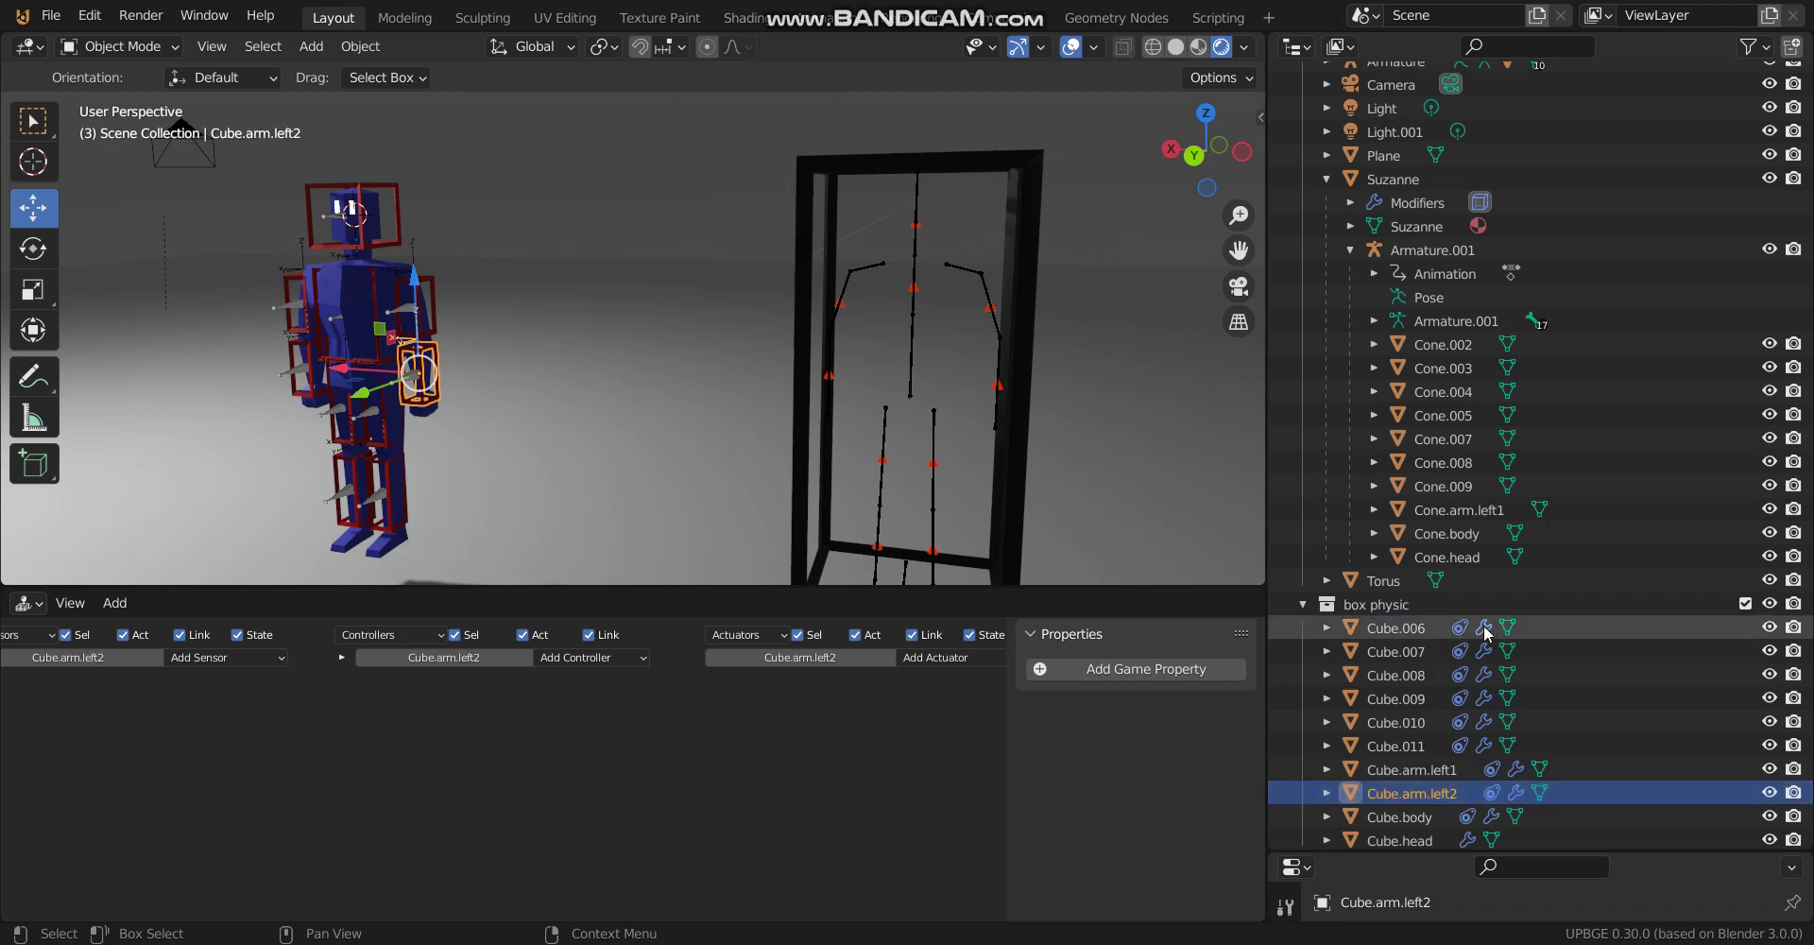
# Select the cone at the caged armature's left forearm and rename it as Cone.arm.left2.
pyautogui.click(994, 394)
pyautogui.click(1444, 349)
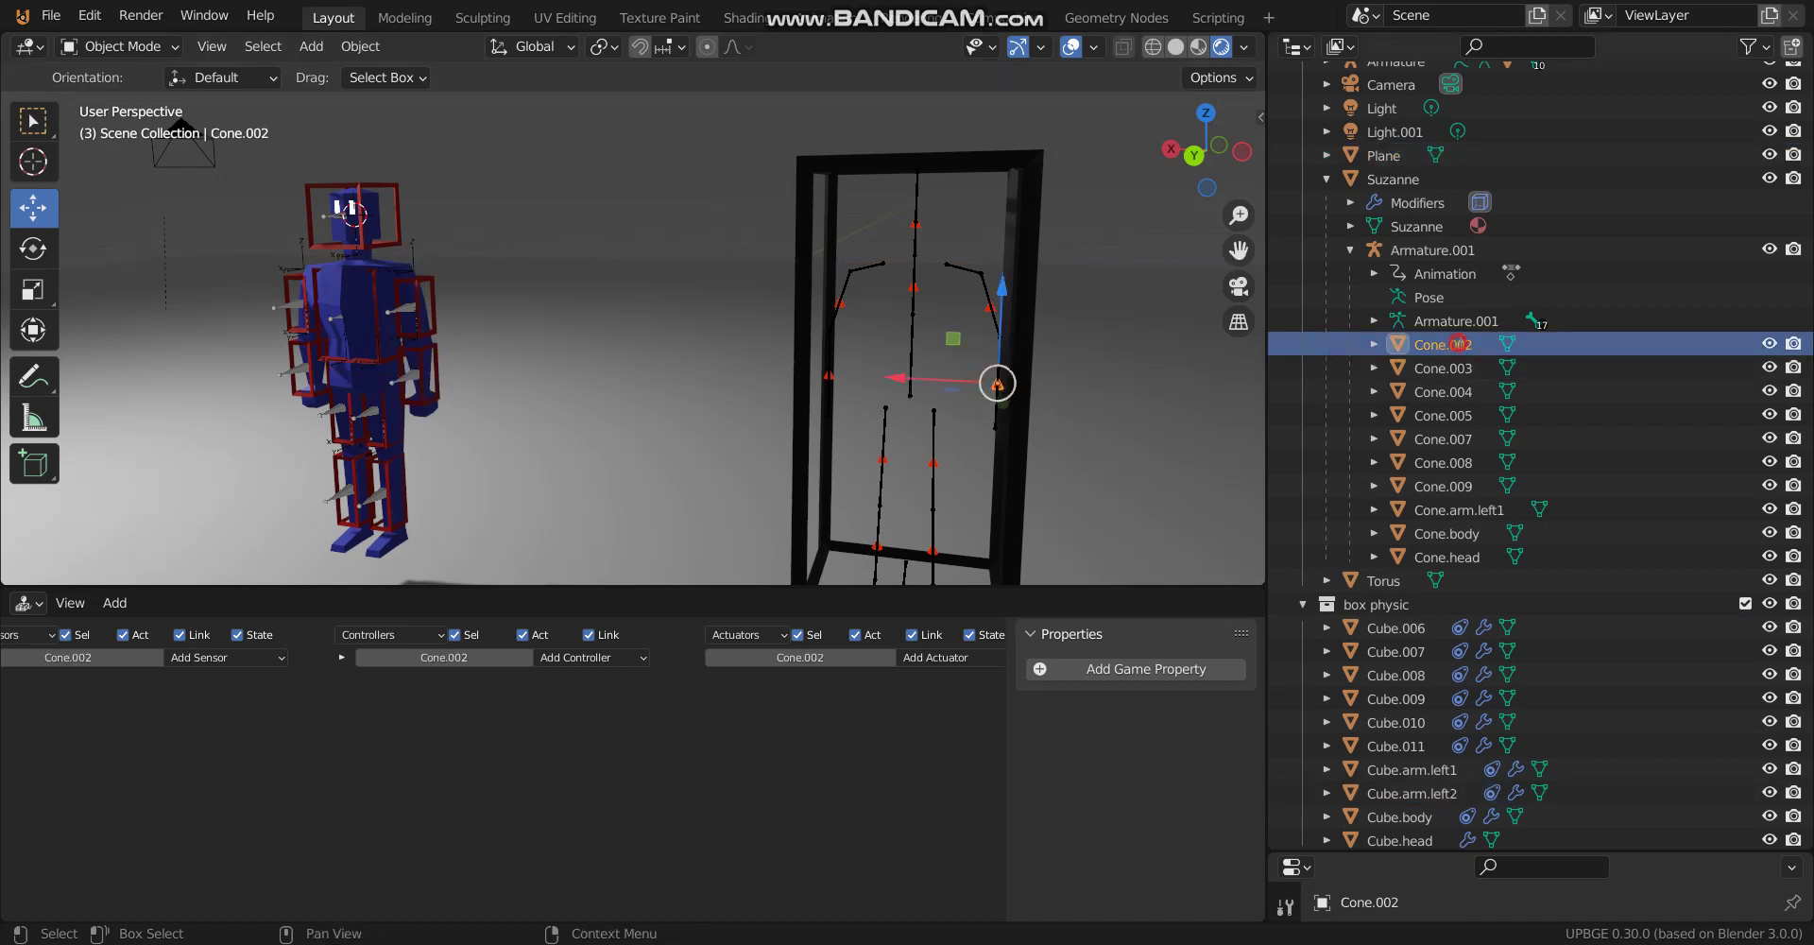
pyautogui.scroll(3, 1460, 348)
pyautogui.doubleClick(1475, 426)
pyautogui.click(1479, 428)
pyautogui.press('BackSpace')
pyautogui.press('BackSpace')
pyautogui.press('BackSpace')
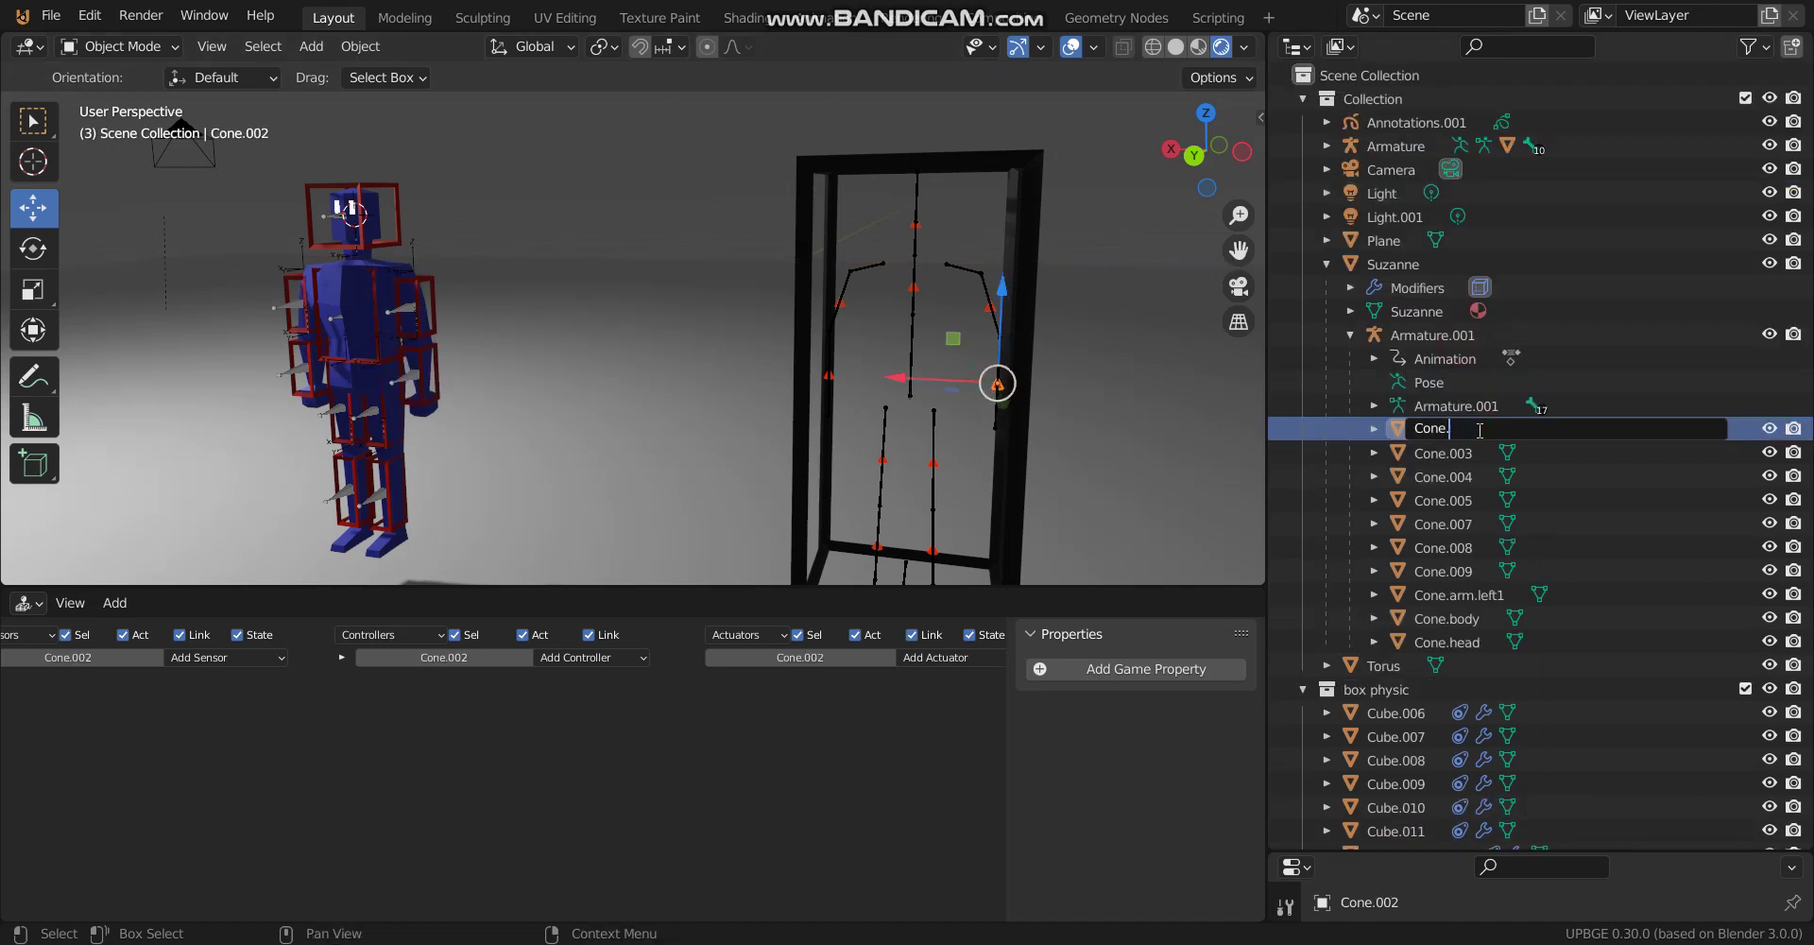
pyautogui.write('arm.left2')
pyautogui.press('Return')
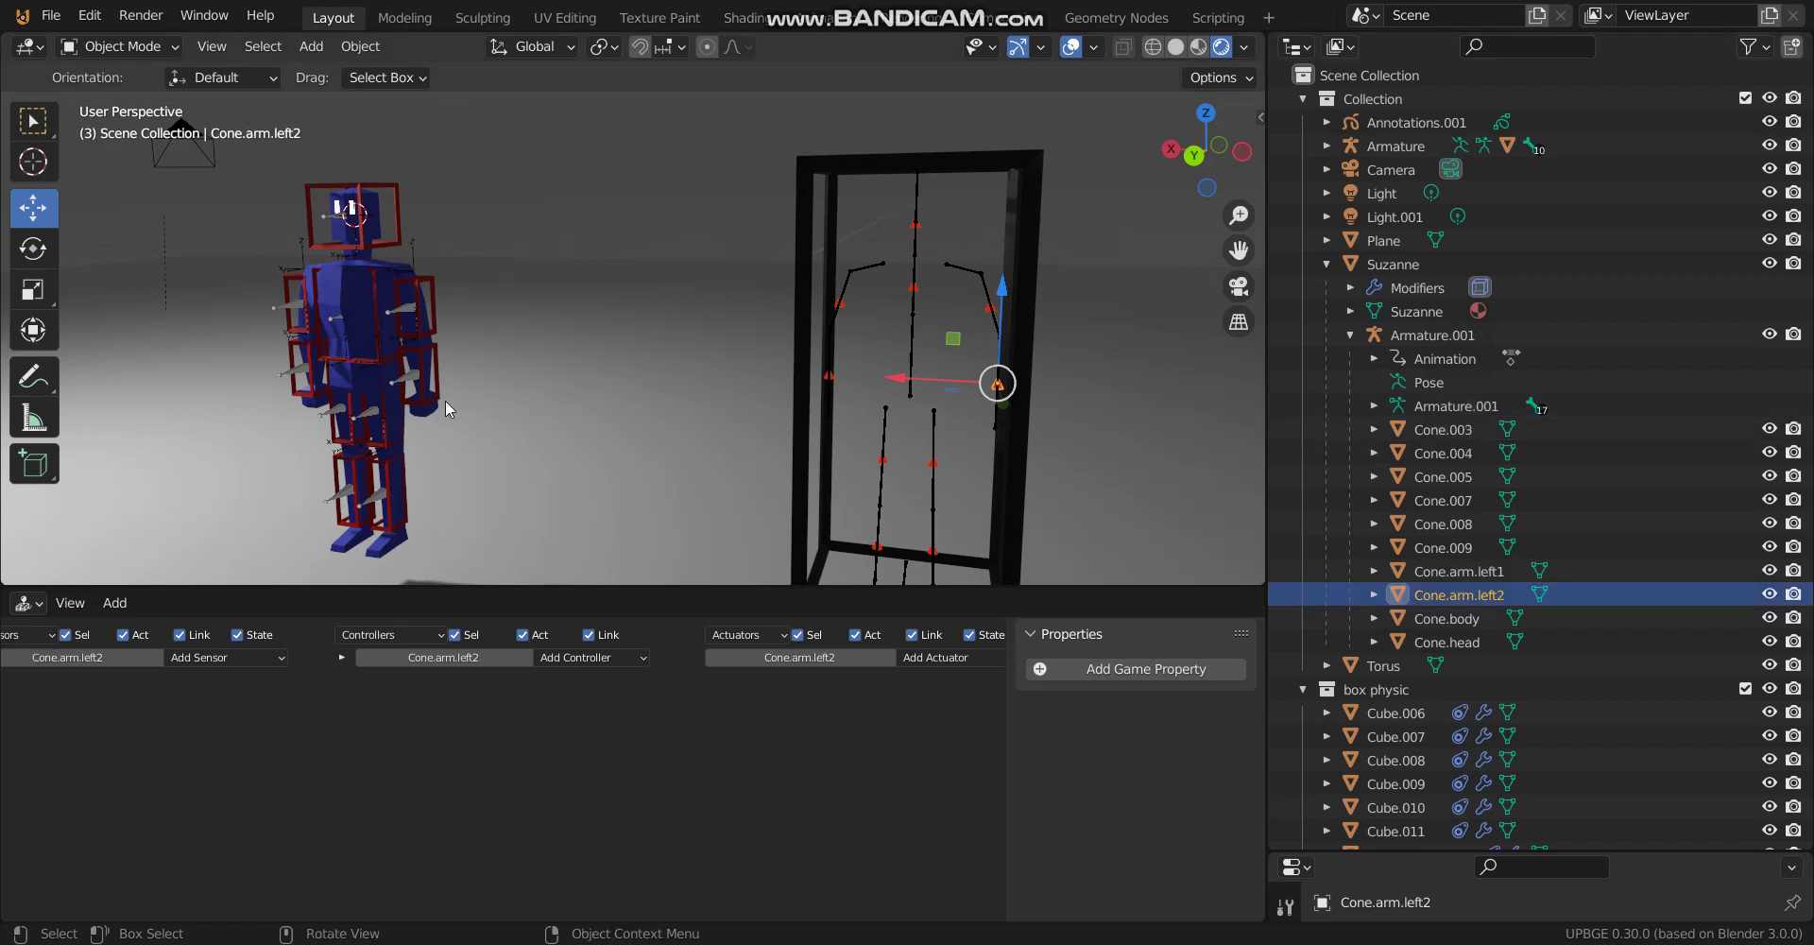
# Select the physics box around the character's right upper arm and rename it as Cube.arm.right1.
pyautogui.click(1427, 714)
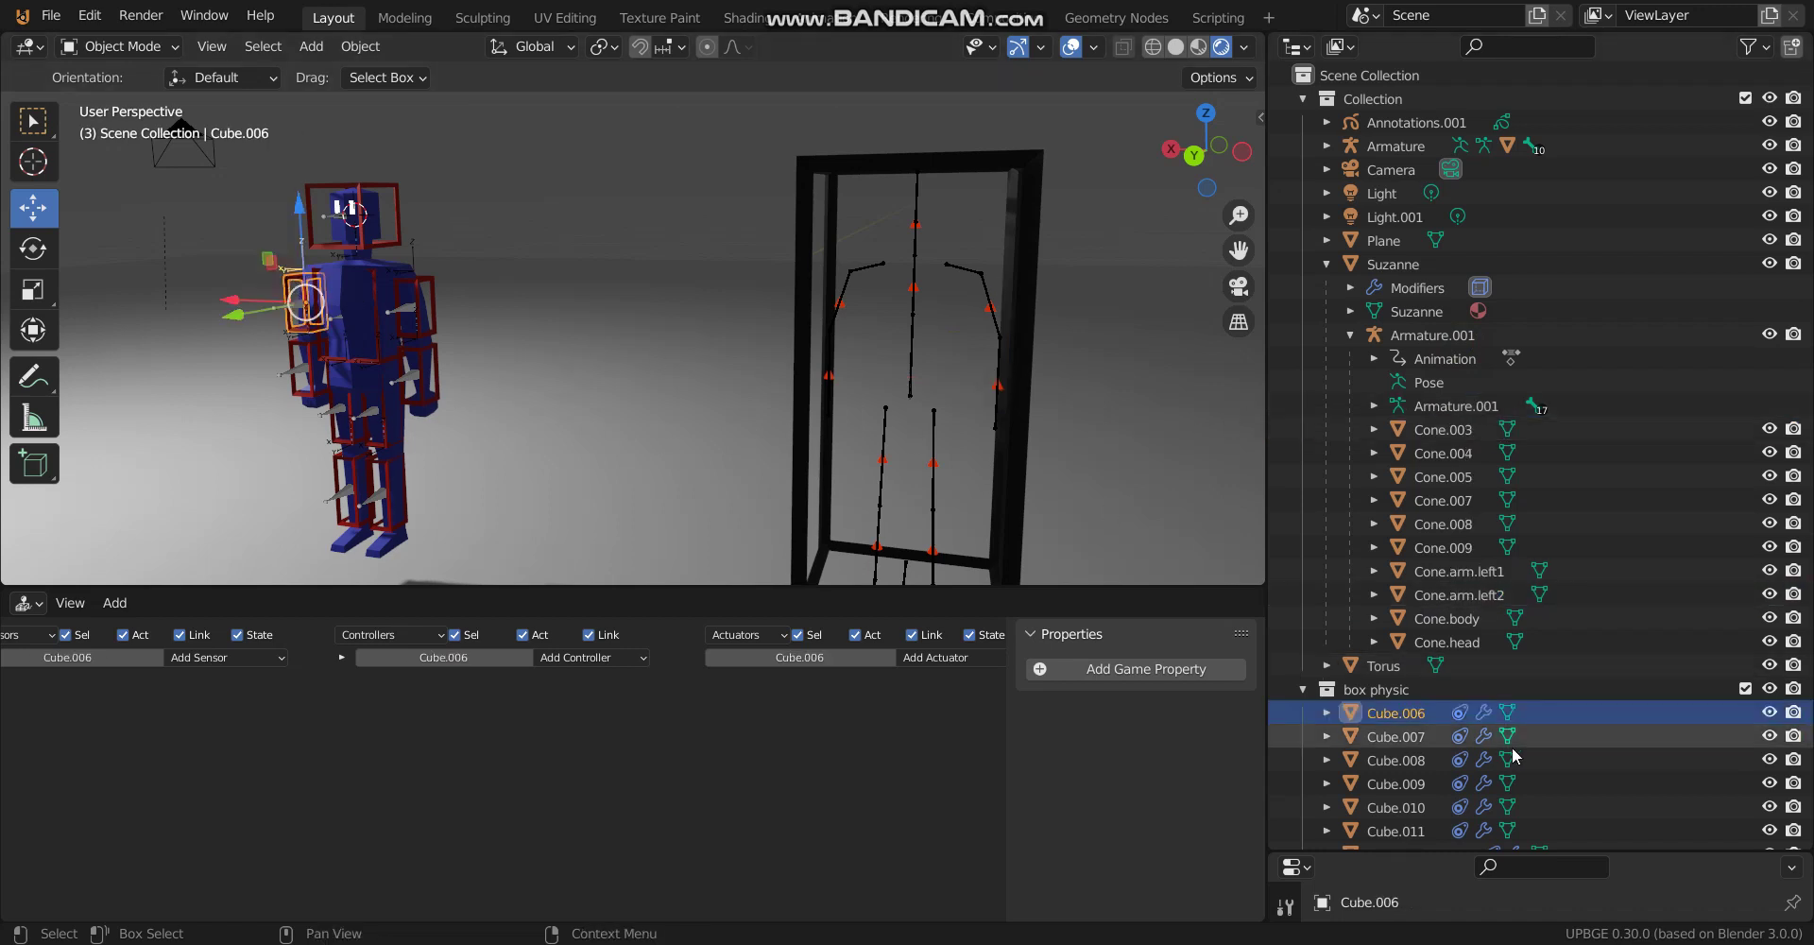
pyautogui.scroll(-3, 1431, 711)
pyautogui.doubleClick(1452, 626)
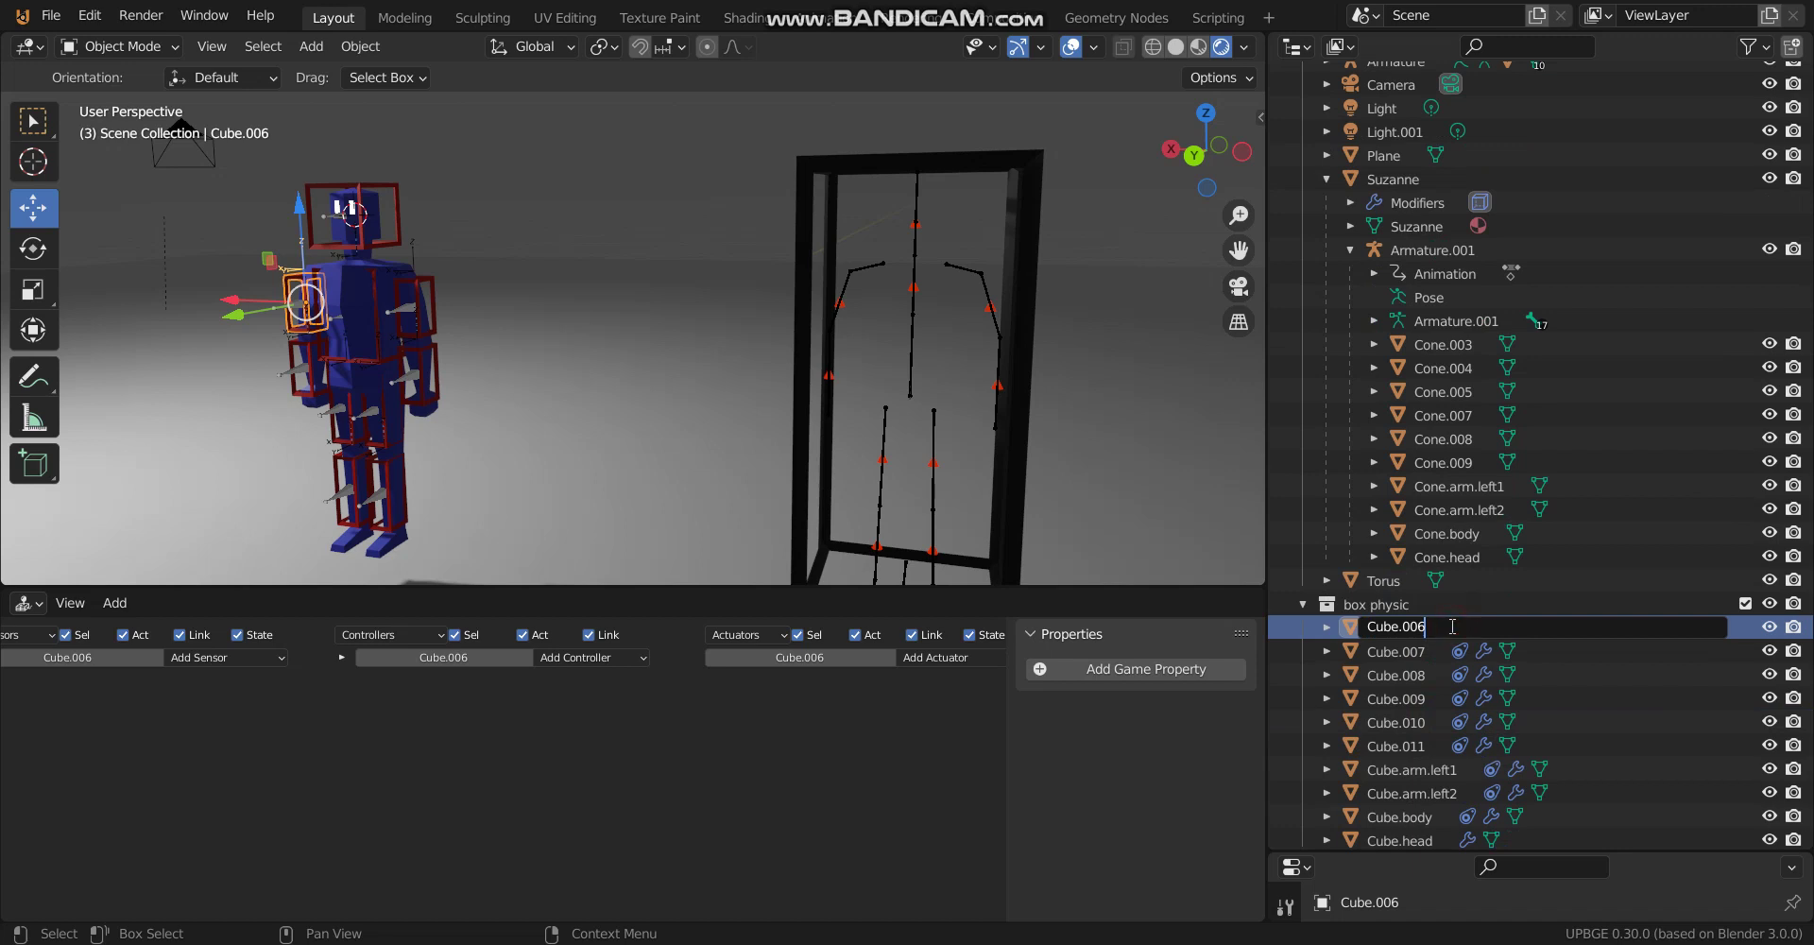
pyautogui.press('BackSpace')
pyautogui.press('BackSpace')
pyautogui.press('BackSpace')
pyautogui.write('arm')
pyautogui.write('.right')
pyautogui.write('.')
pyautogui.write('1')
pyautogui.press('Left')
pyautogui.press('BackSpace')
pyautogui.press('Right')
pyautogui.press('Return')
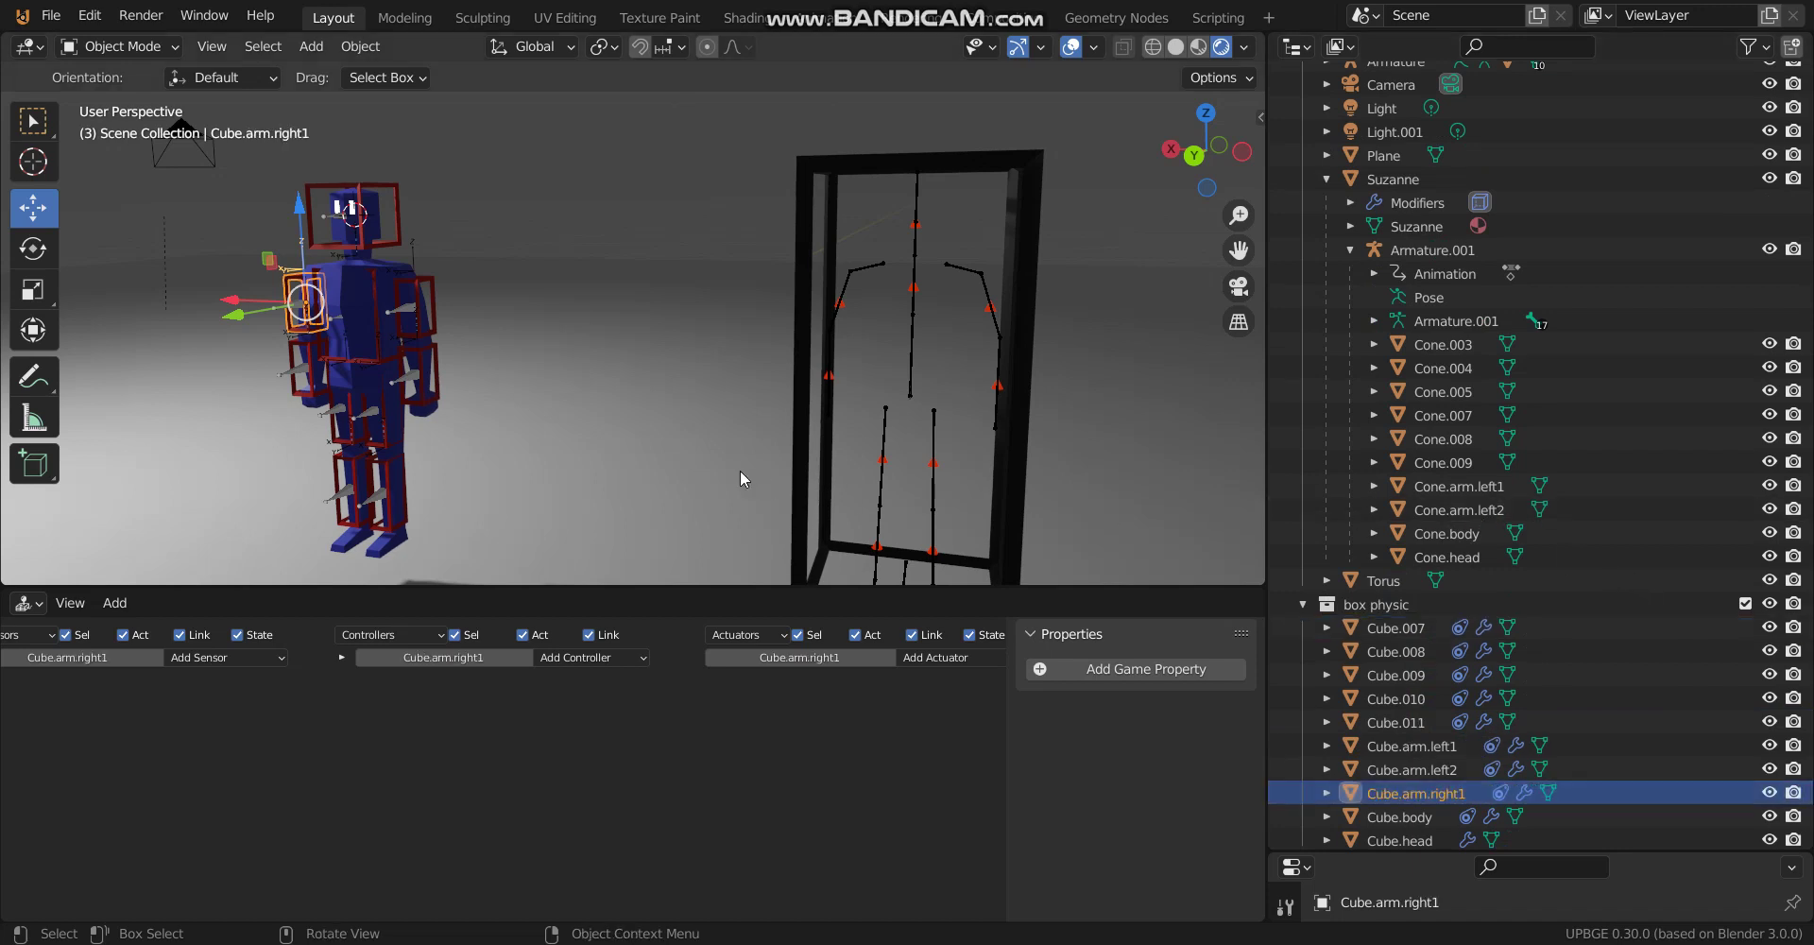
# Select the cone at the caged armature's right upper arm and rename it as Cone.arm.right1.
pyautogui.click(846, 309)
pyautogui.click(846, 309)
pyautogui.click(842, 305)
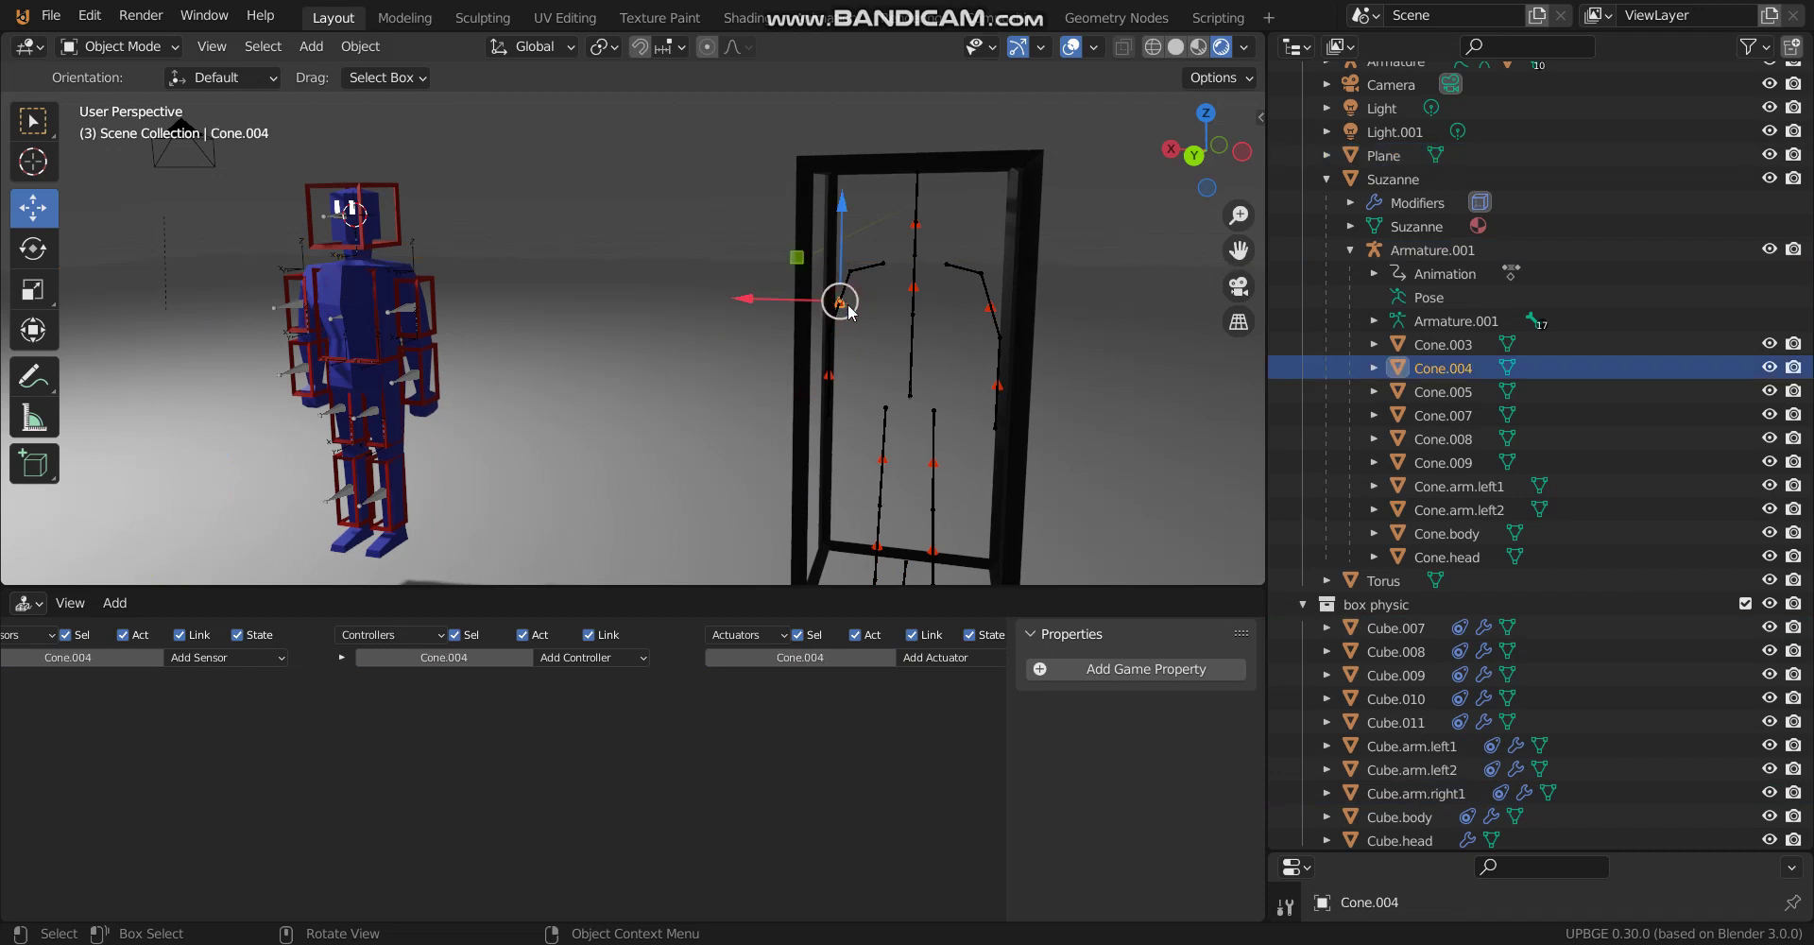
pyautogui.click(1453, 369)
pyautogui.scroll(3, 1456, 378)
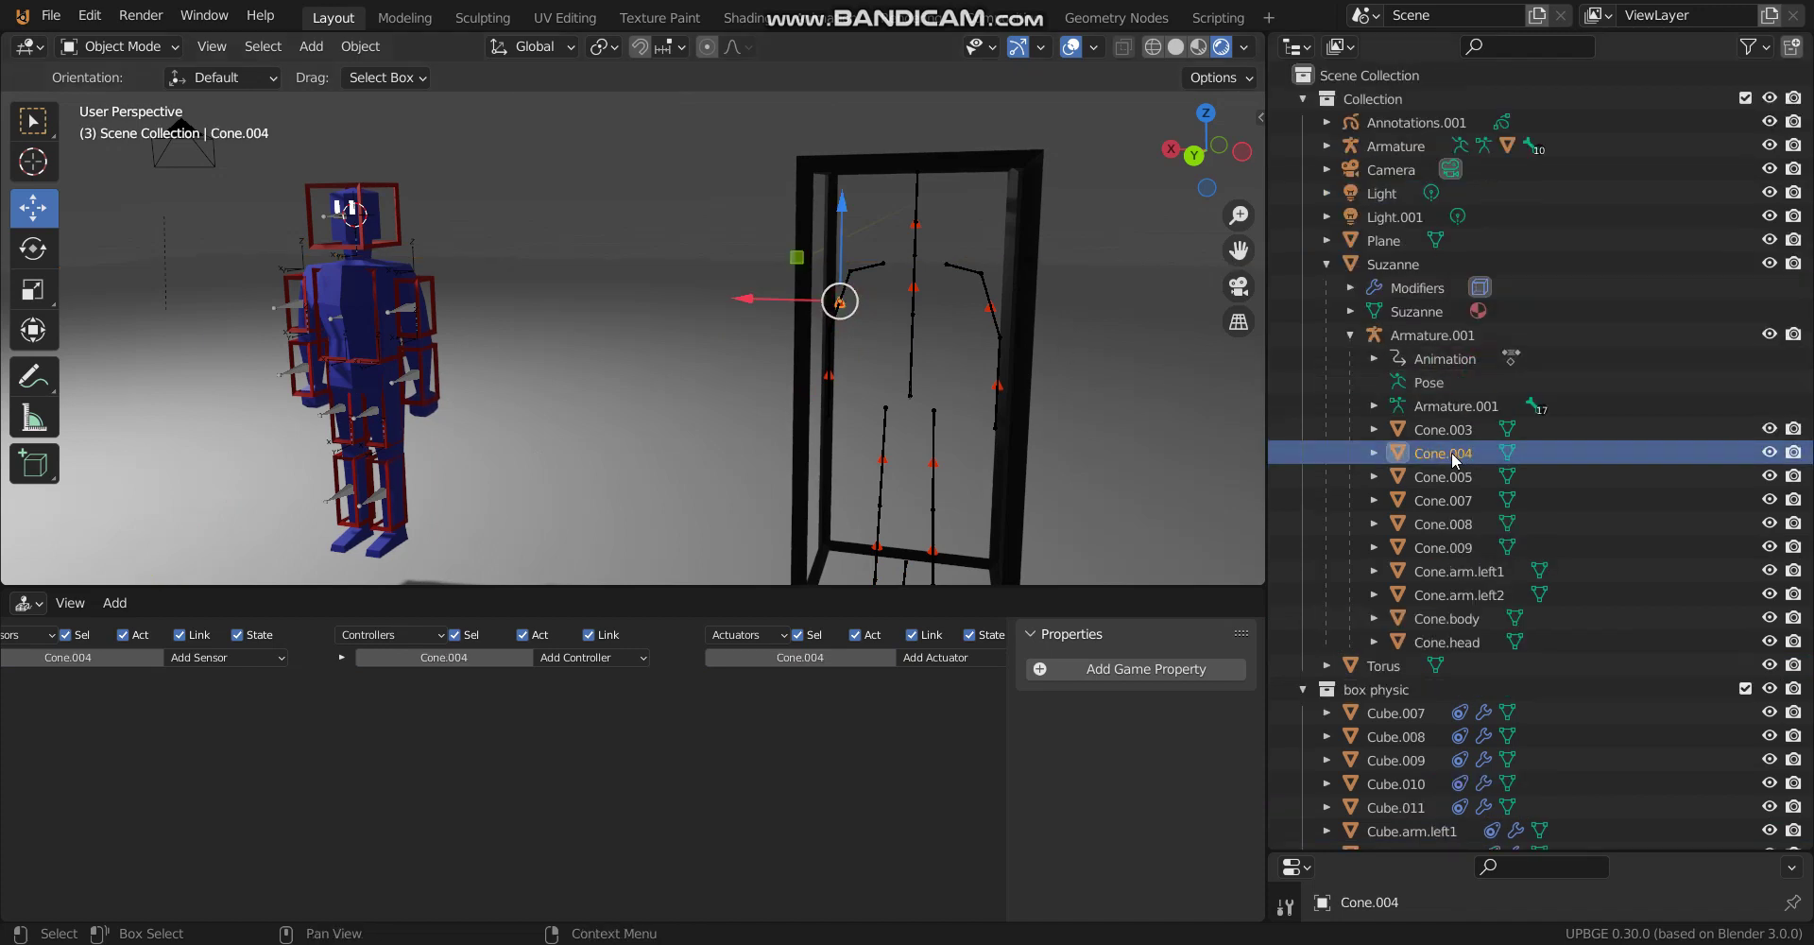
pyautogui.click(1477, 453)
pyautogui.doubleClick(1446, 454)
pyautogui.click(1486, 452)
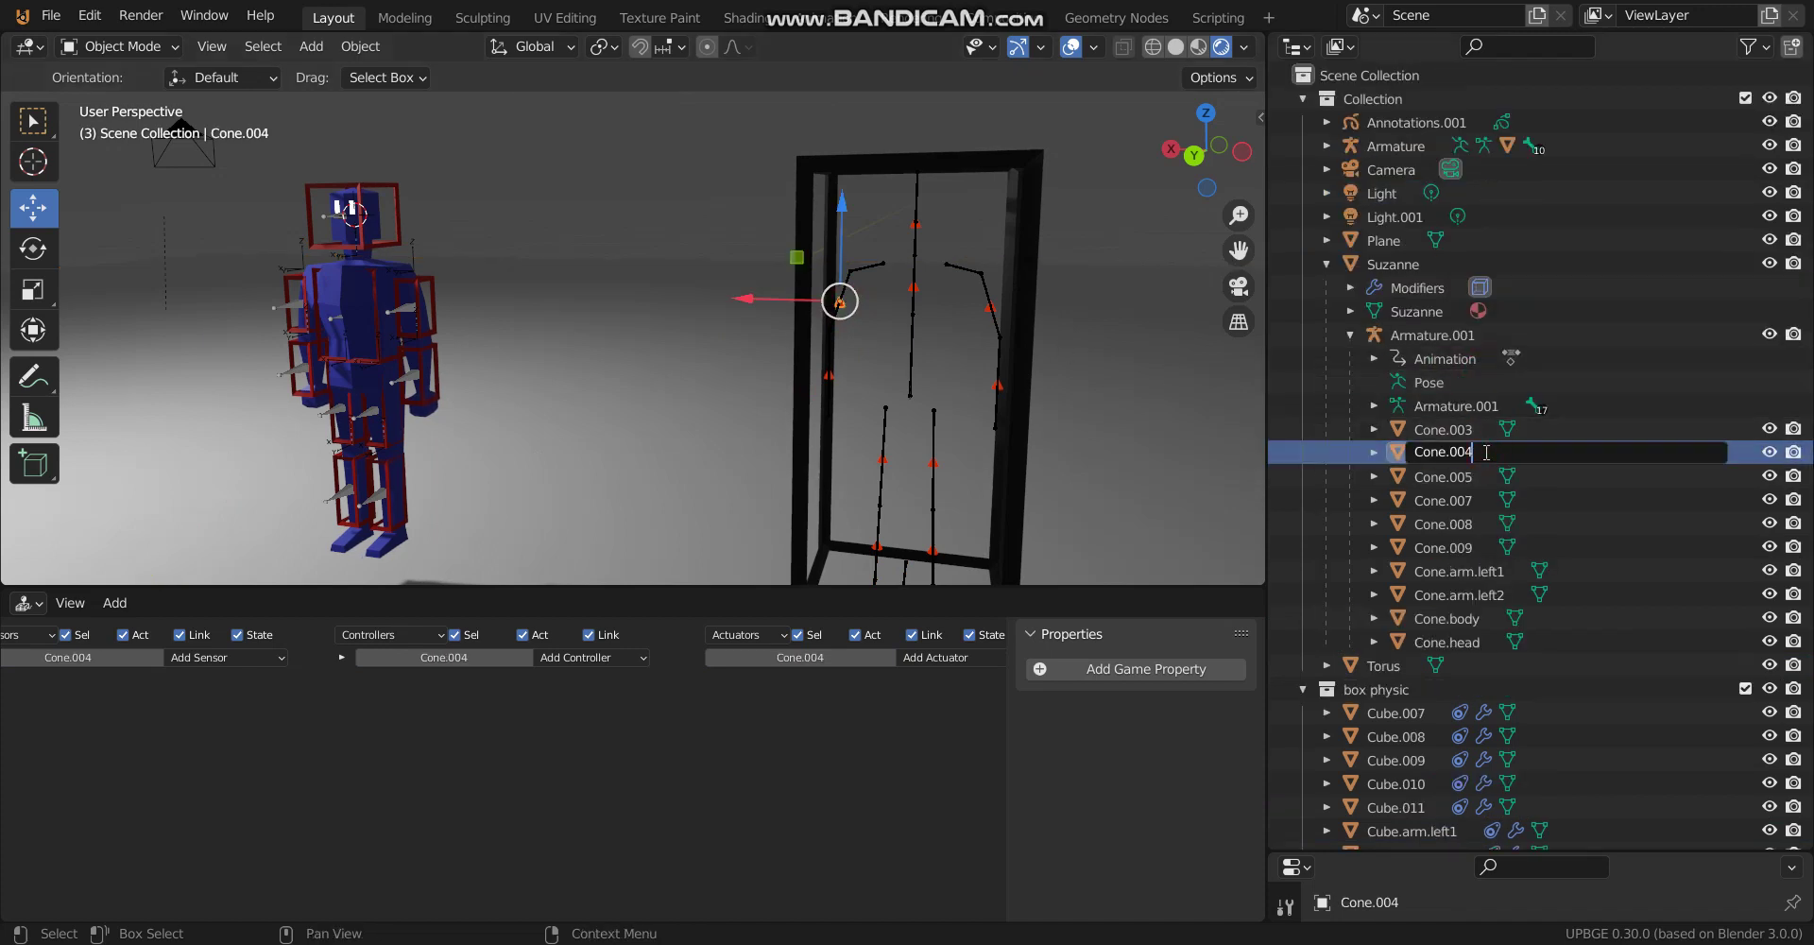
pyautogui.press('BackSpace')
pyautogui.press('BackSpace')
pyautogui.press('BackSpace')
pyautogui.write('arm.right1')
pyautogui.press('Return')
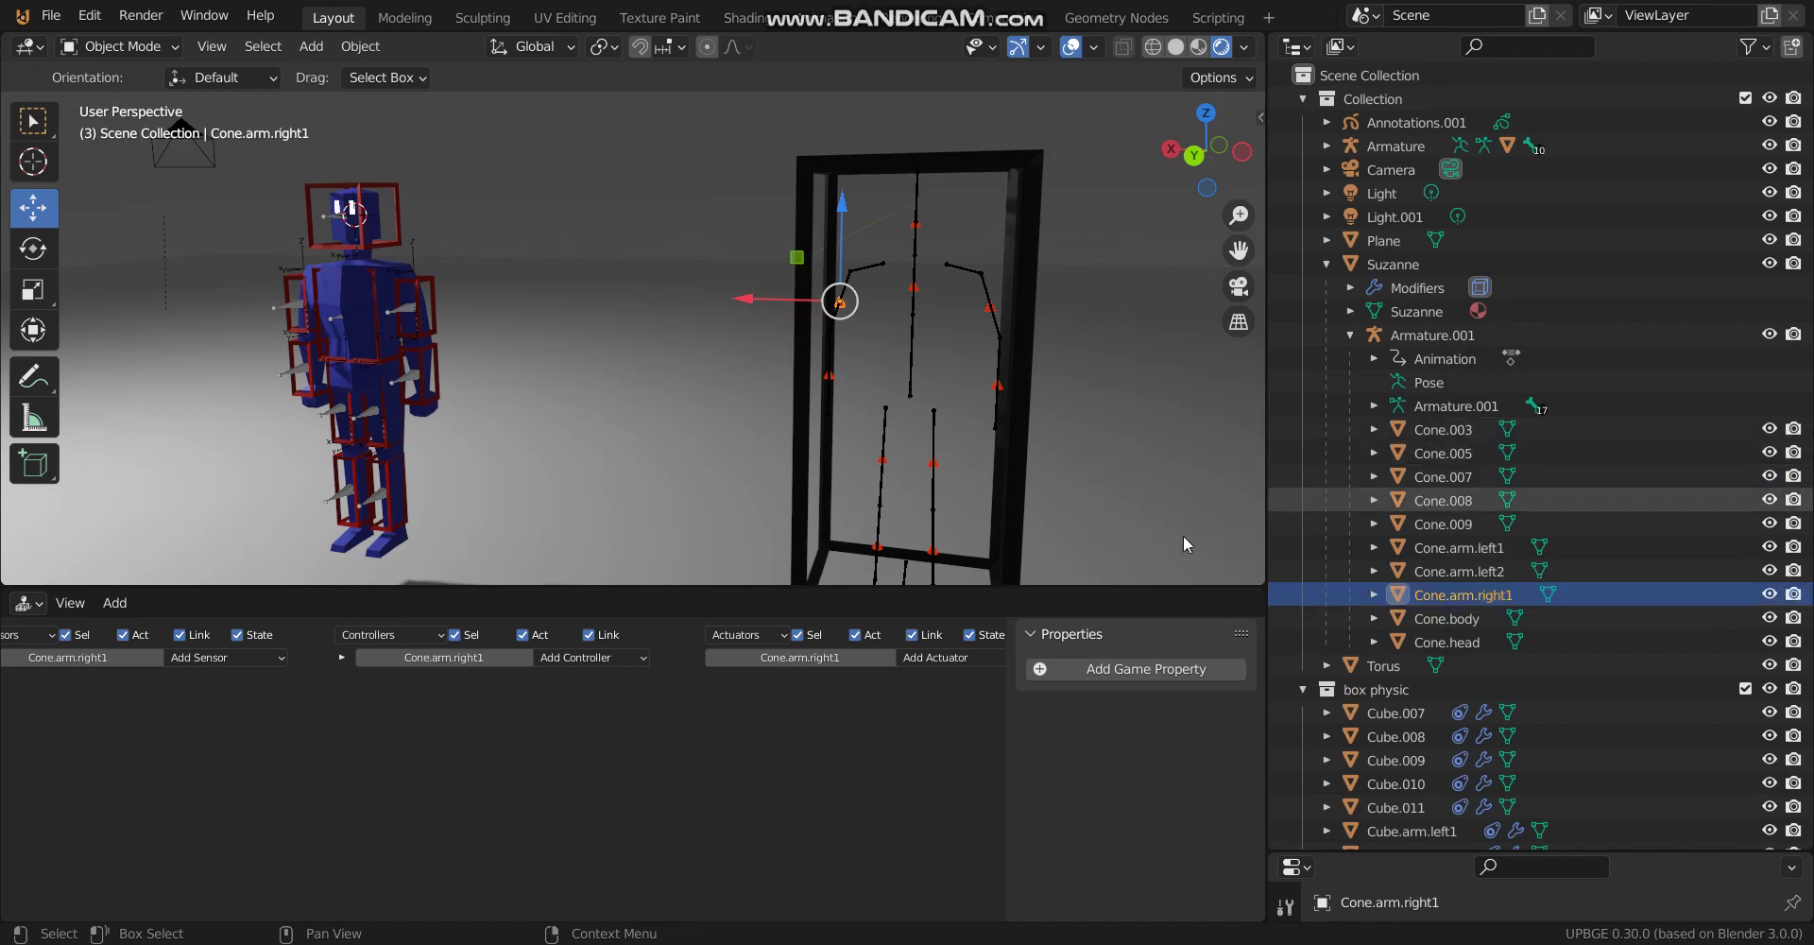
# Select the physics box around the character's right forearm and rename it as Cube.arm.right2.
pyautogui.click(302, 382)
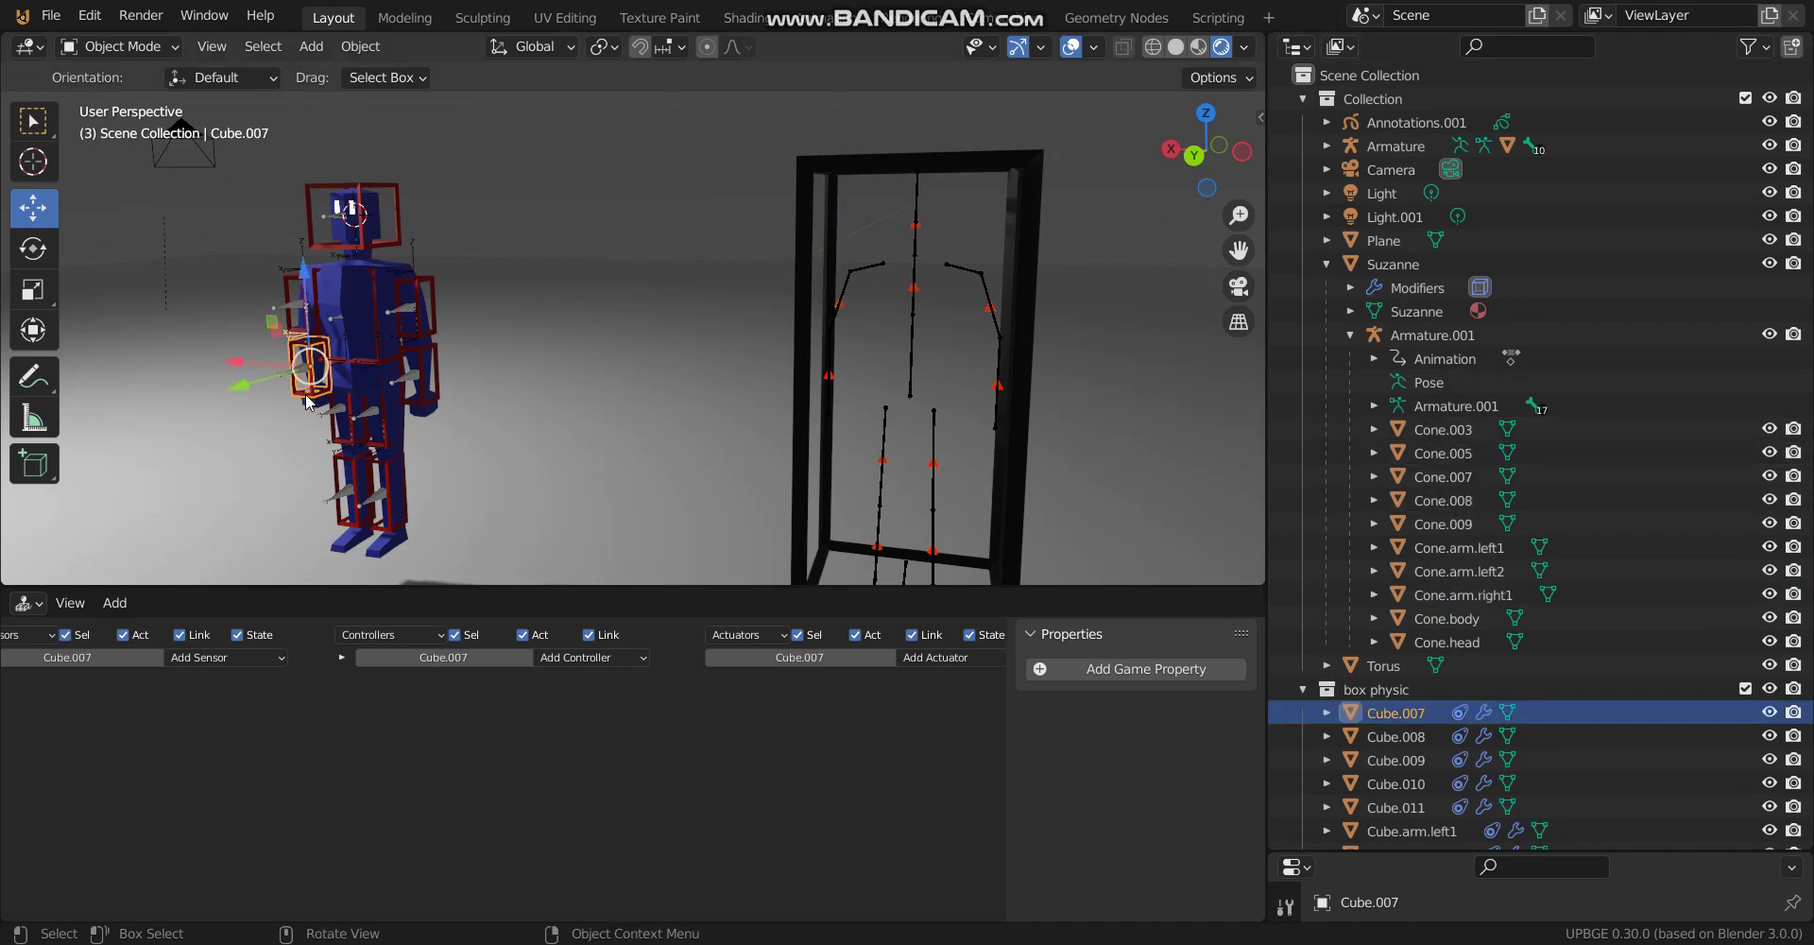
pyautogui.doubleClick(1420, 720)
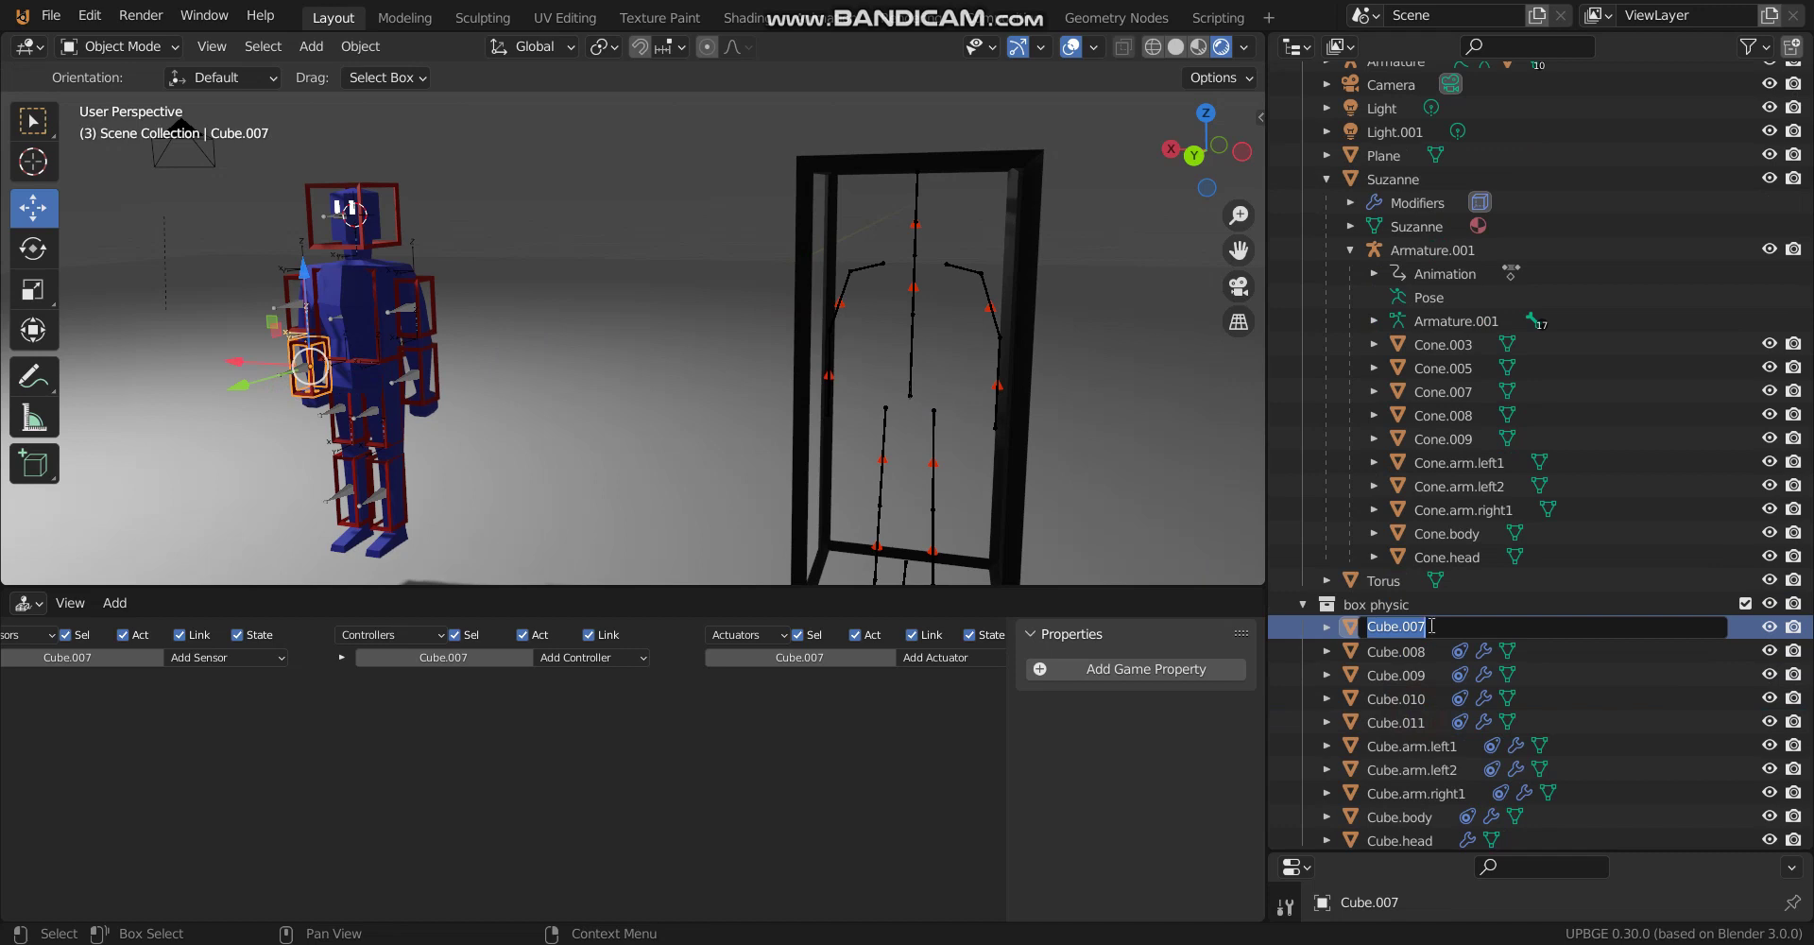
pyautogui.click(1434, 625)
pyautogui.press('BackSpace')
pyautogui.press('BackSpace')
pyautogui.press('BackSpace')
pyautogui.write('arm.right2')
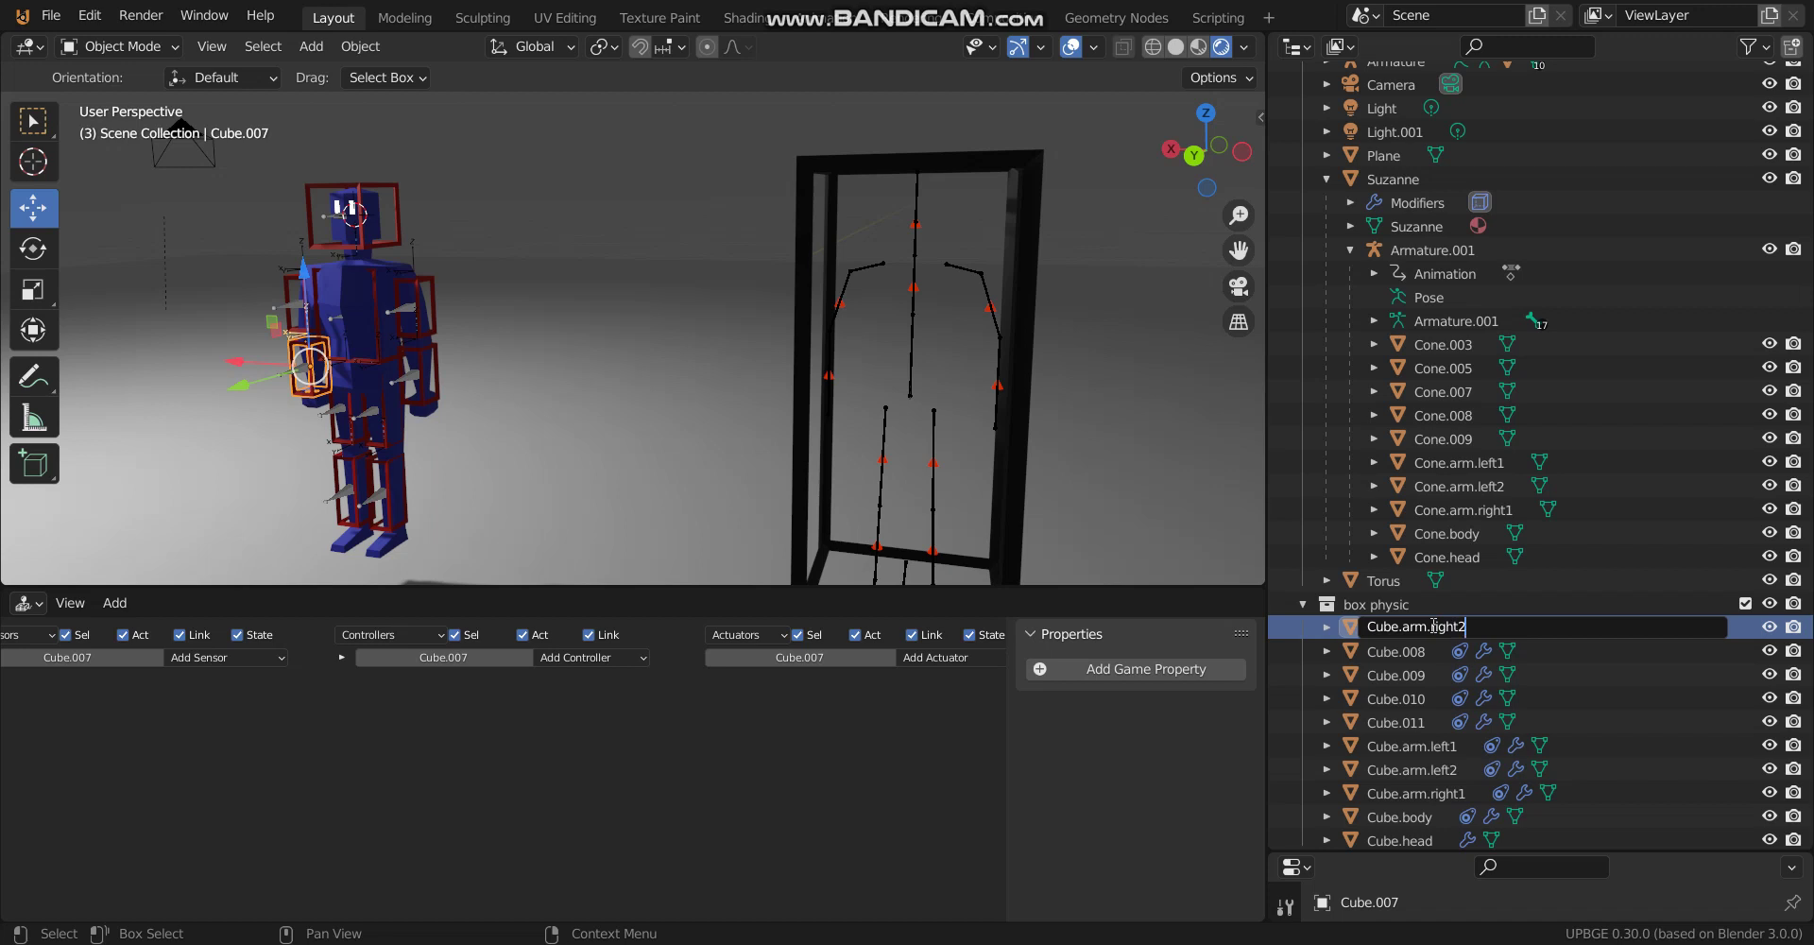
pyautogui.press('Return')
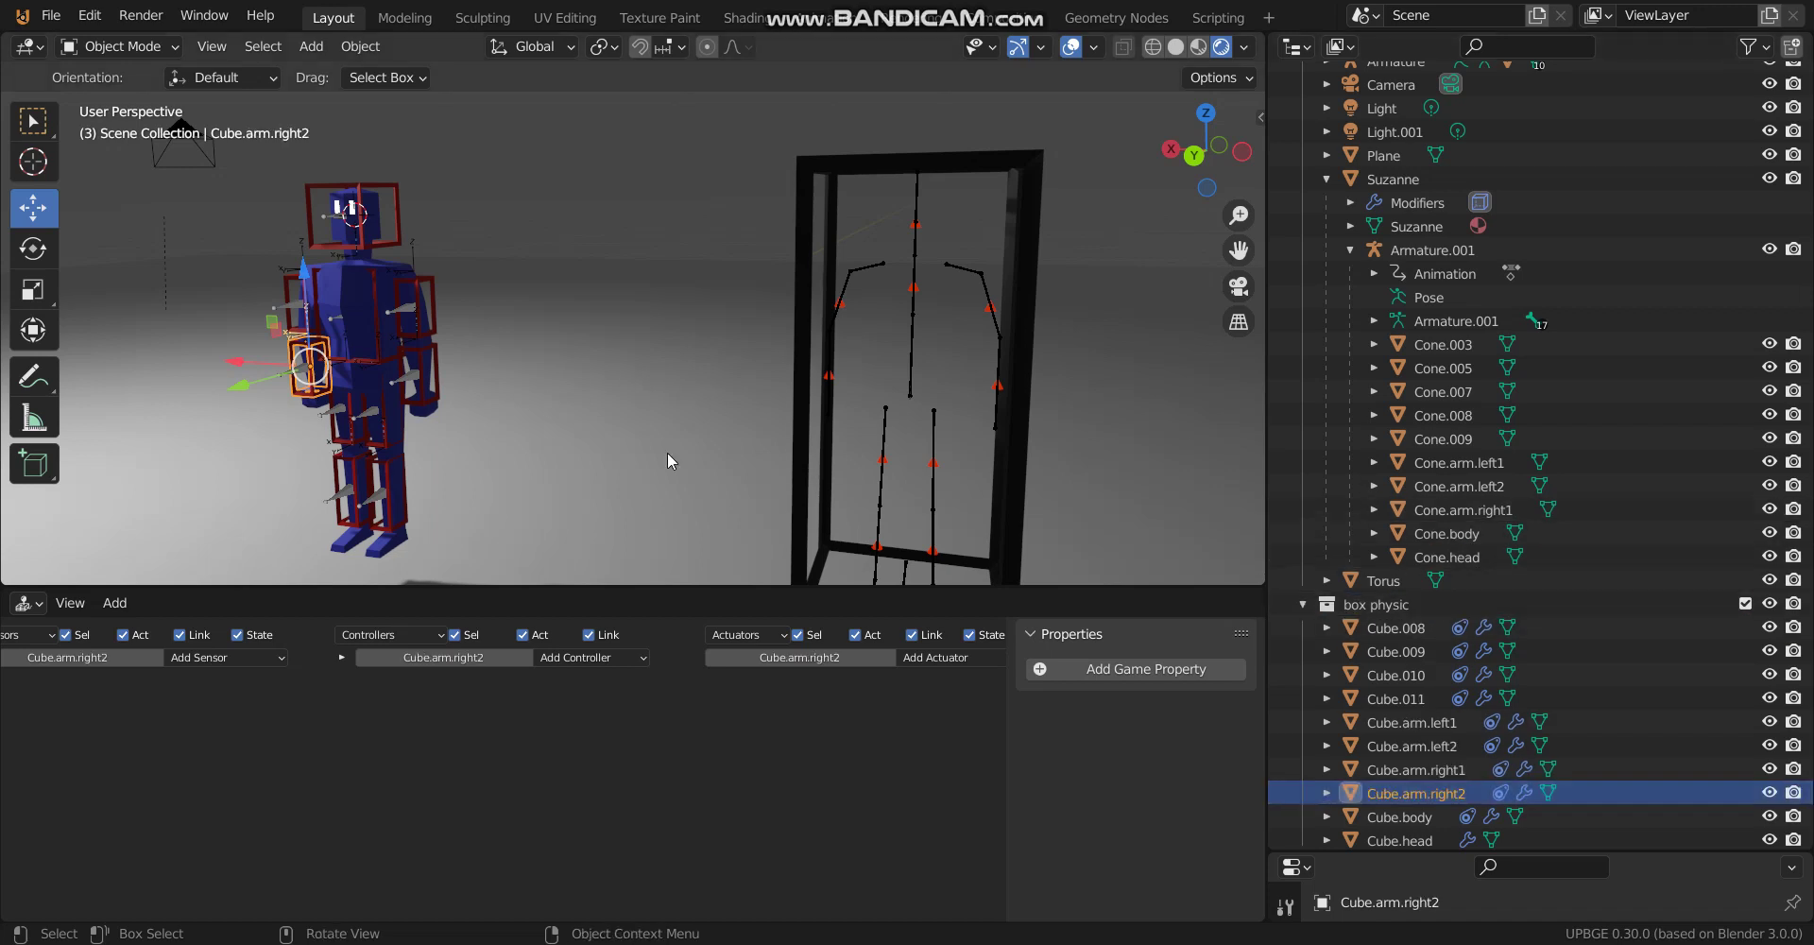
# Select the cone at the caged armature's right forearm and rename it as Cone.arm.right2.
pyautogui.click(831, 378)
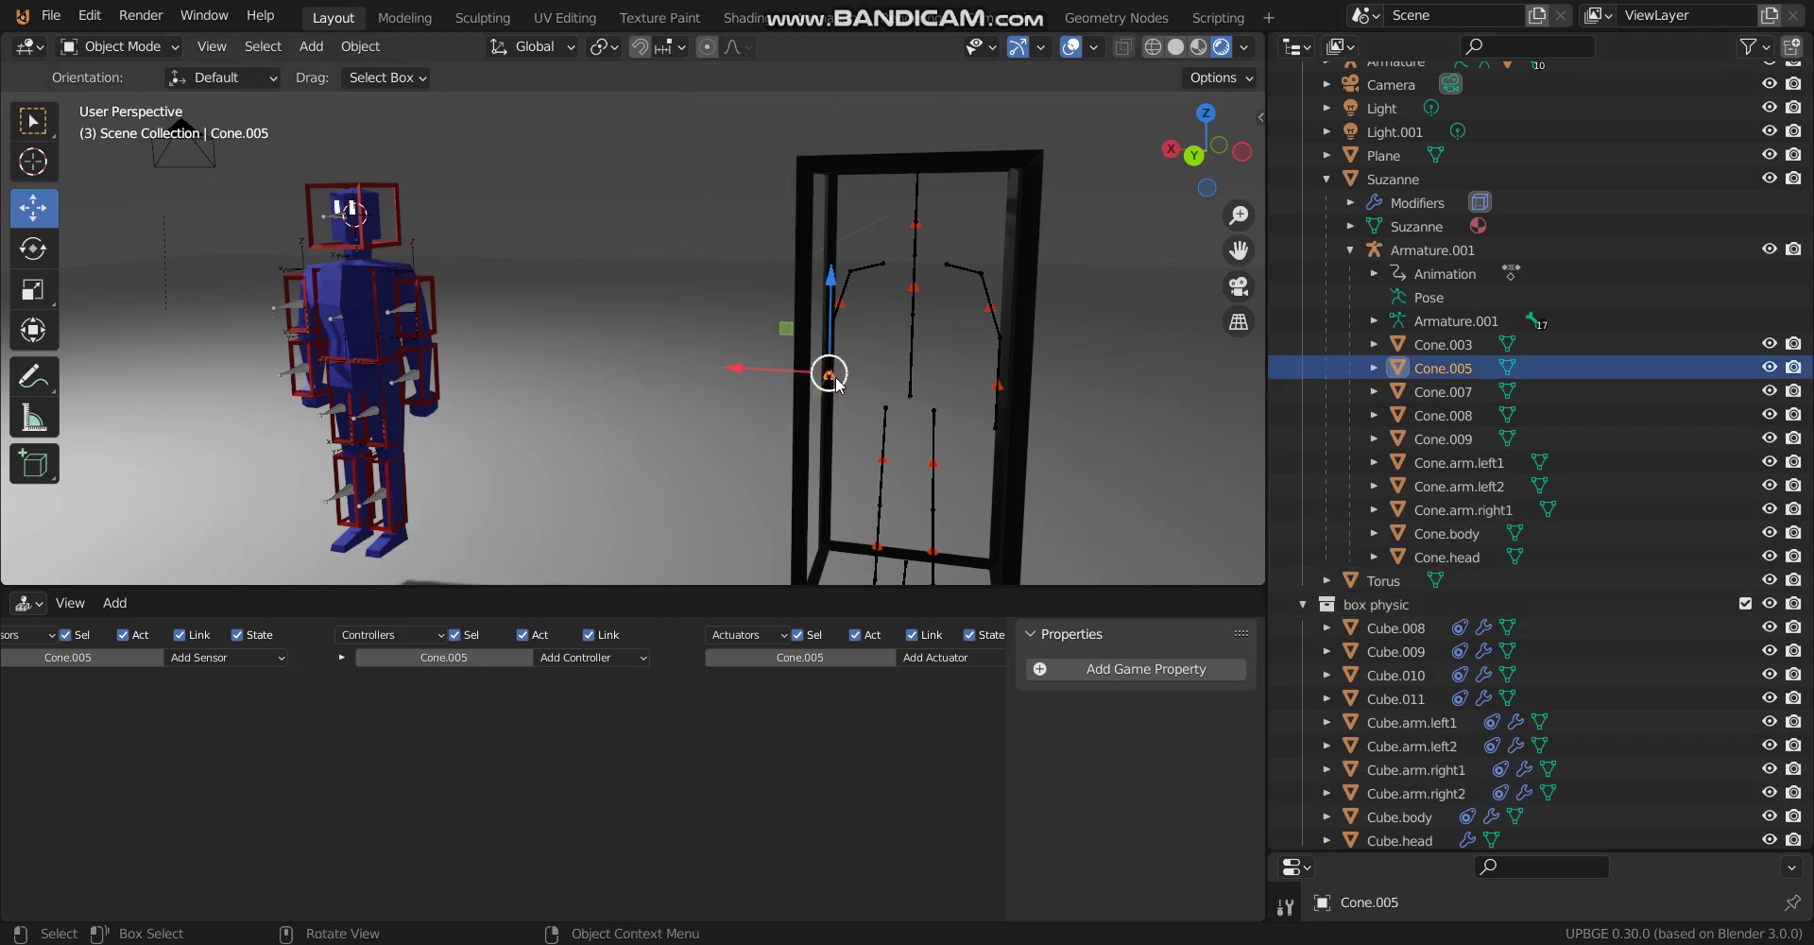
pyautogui.scroll(3, 1463, 375)
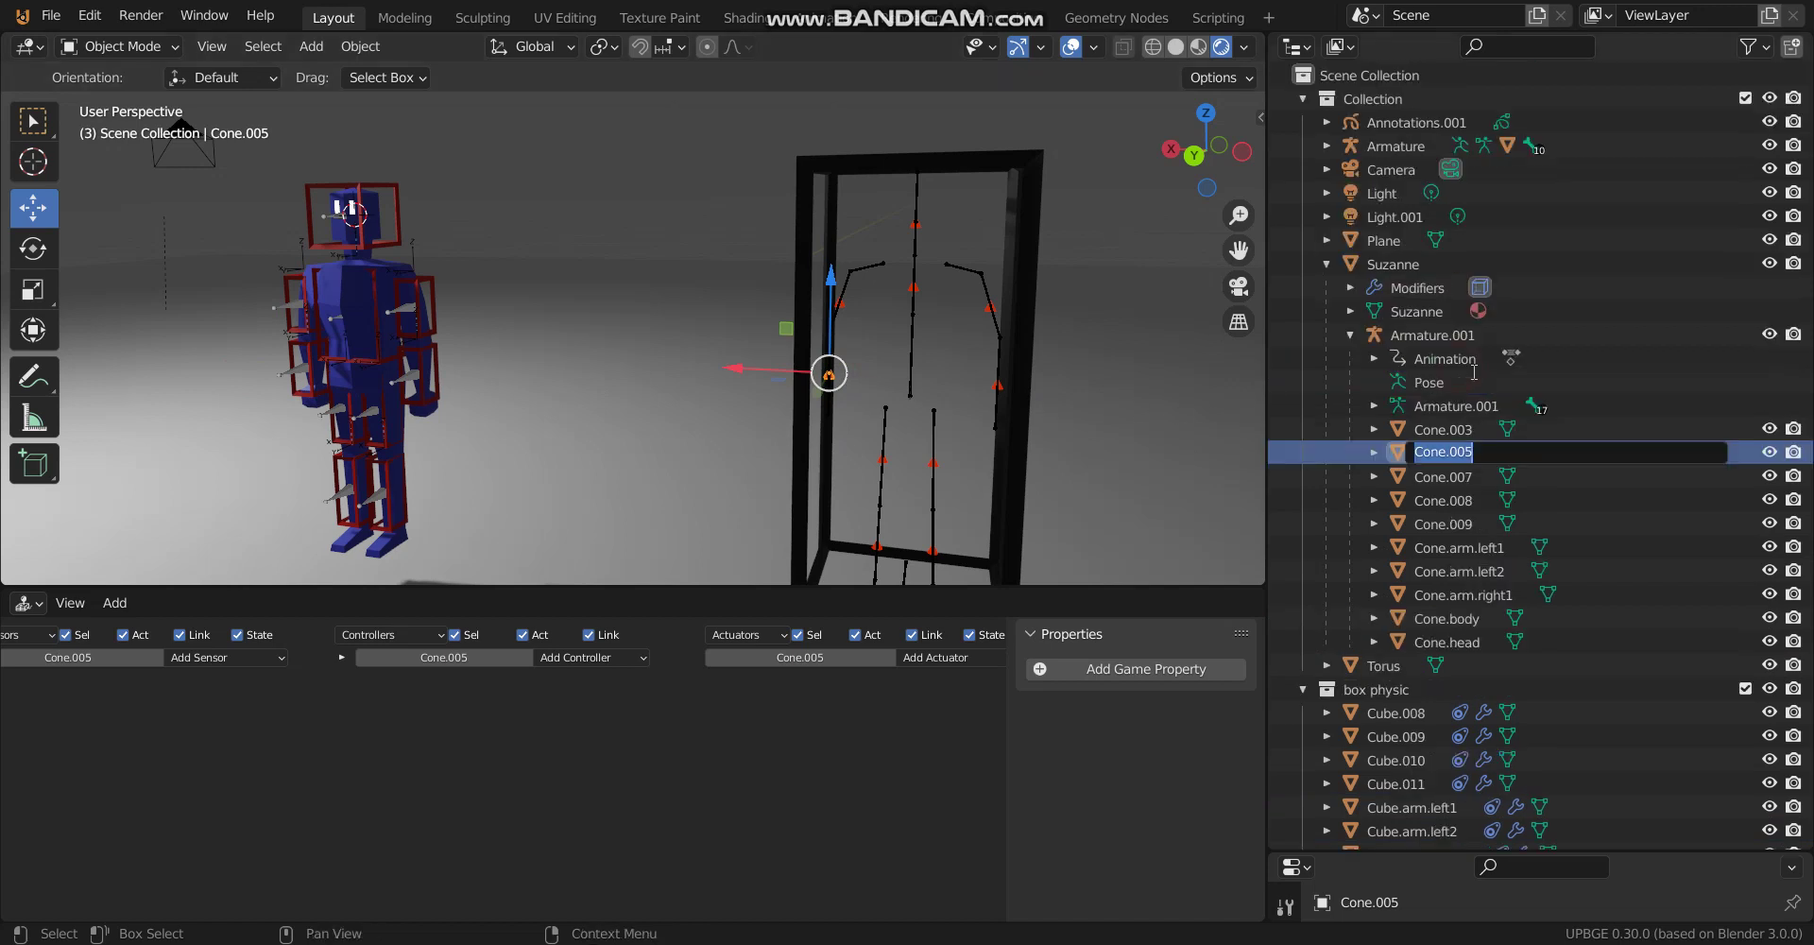
pyautogui.doubleClick(1474, 451)
pyautogui.press('BackSpace')
pyautogui.press('BackSpace')
pyautogui.press('BackSpace')
pyautogui.write('arm.right')
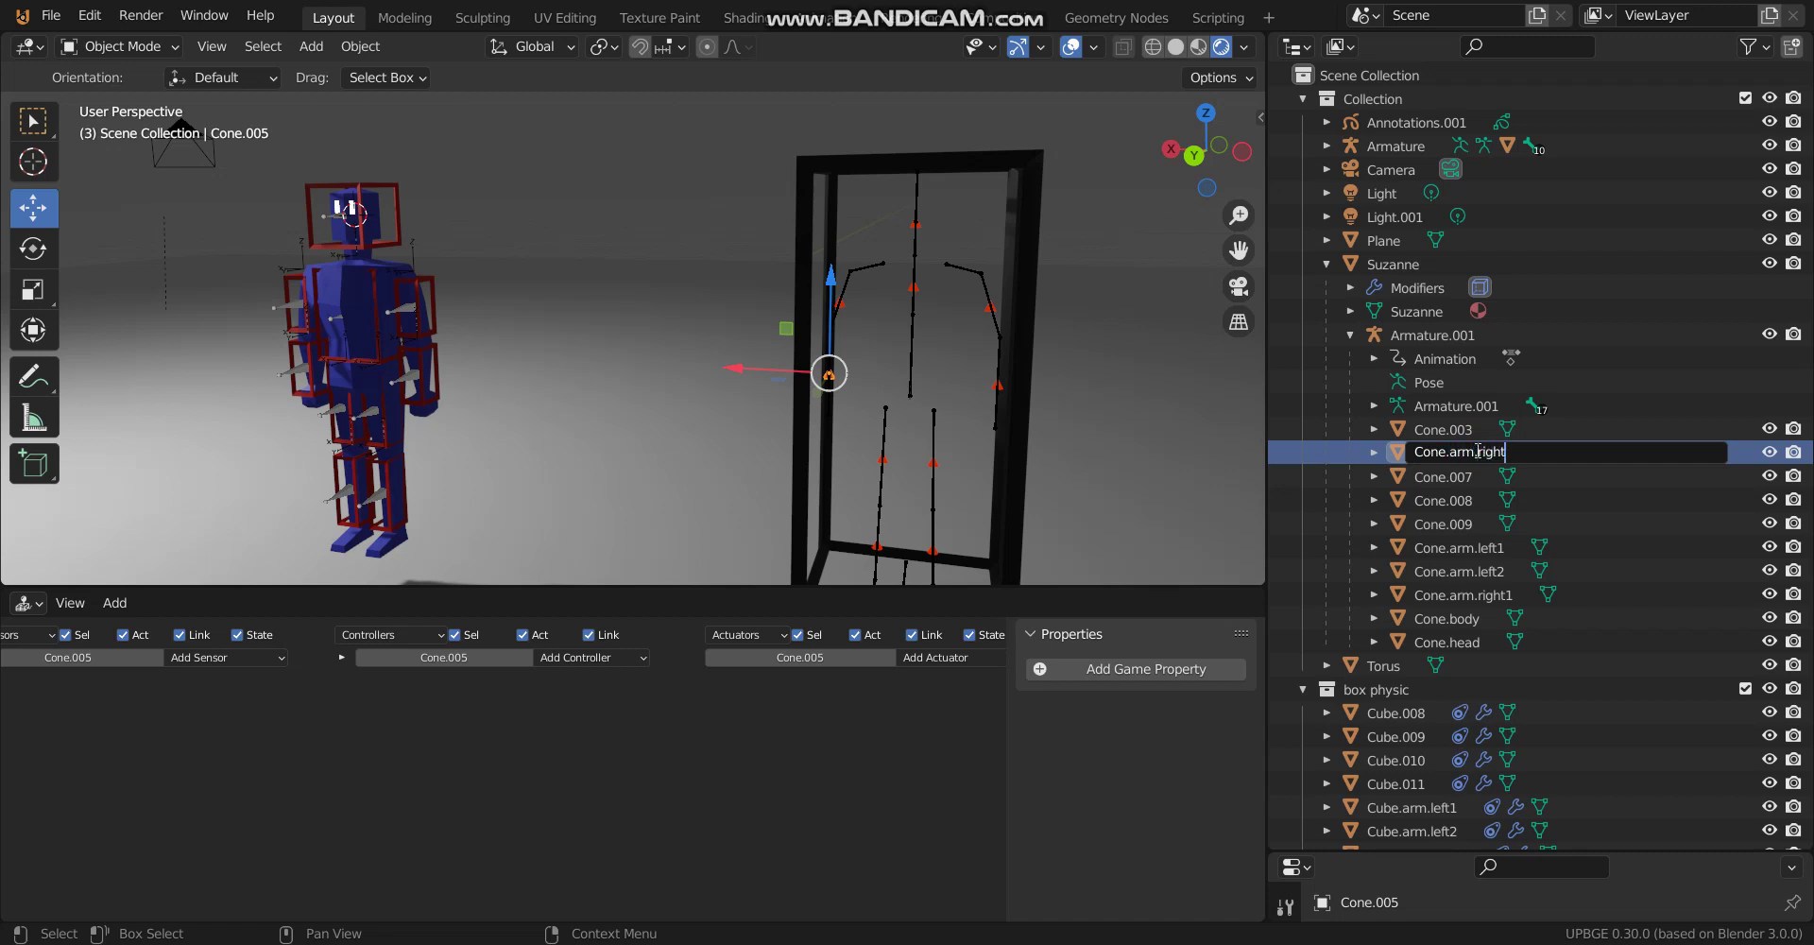
pyautogui.write('2')
pyautogui.press('Return')
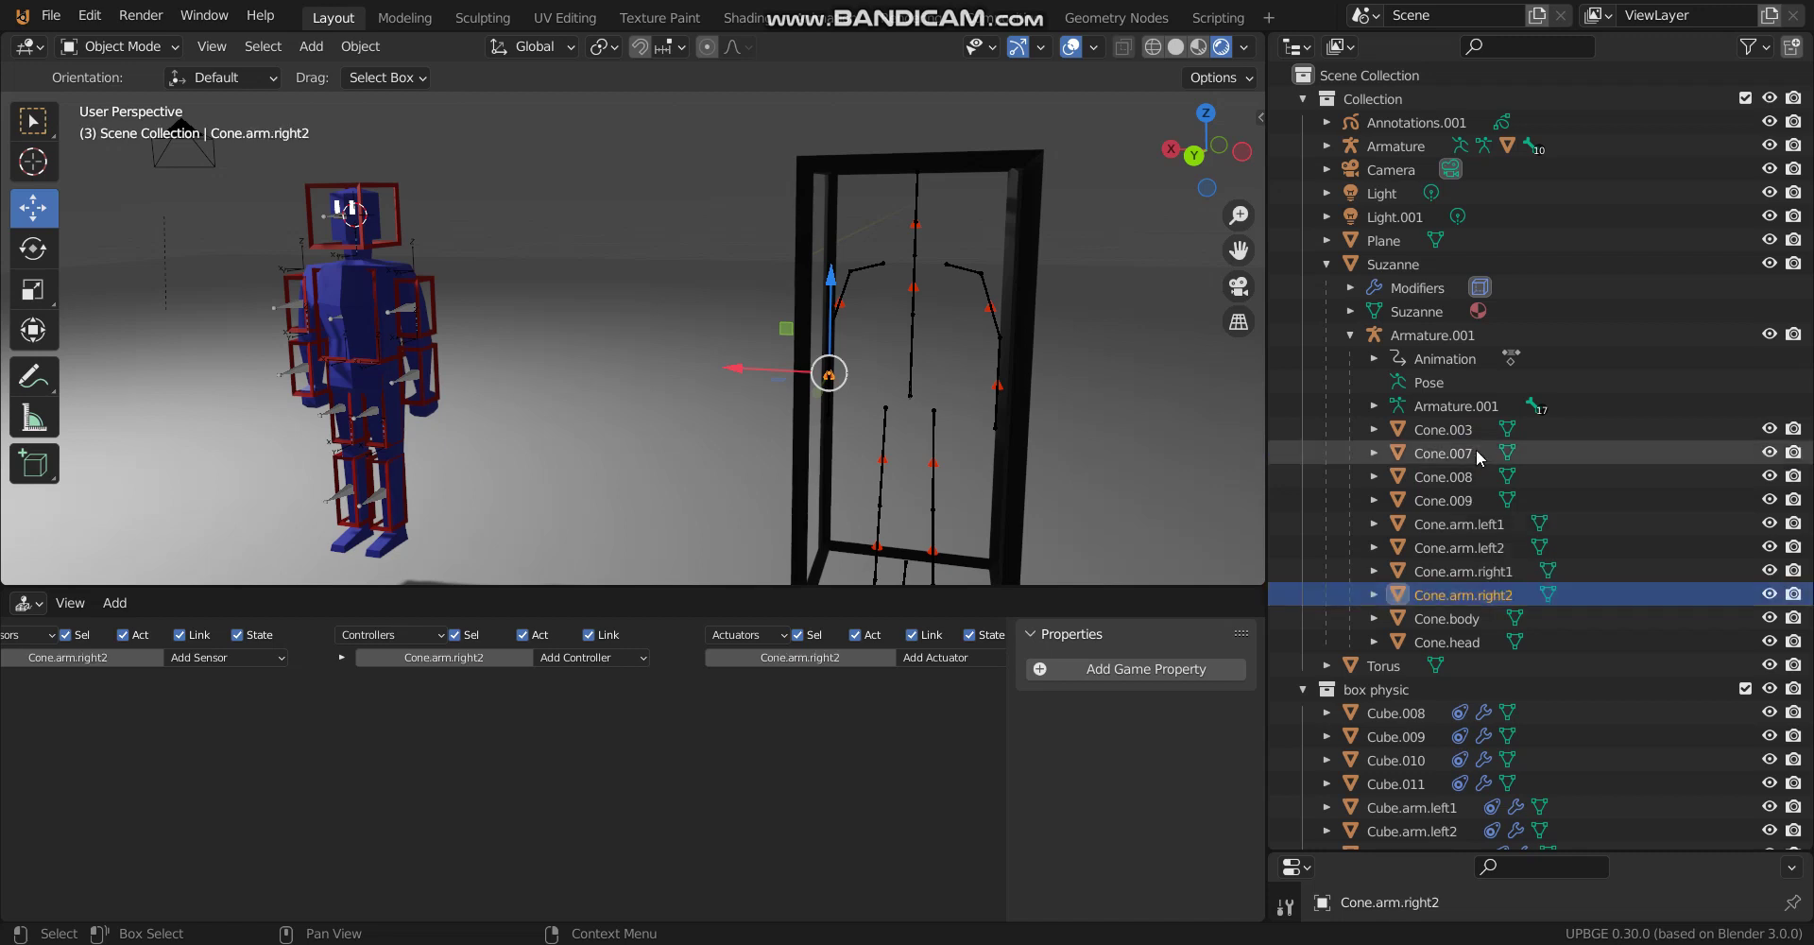
pyautogui.click(846, 310)
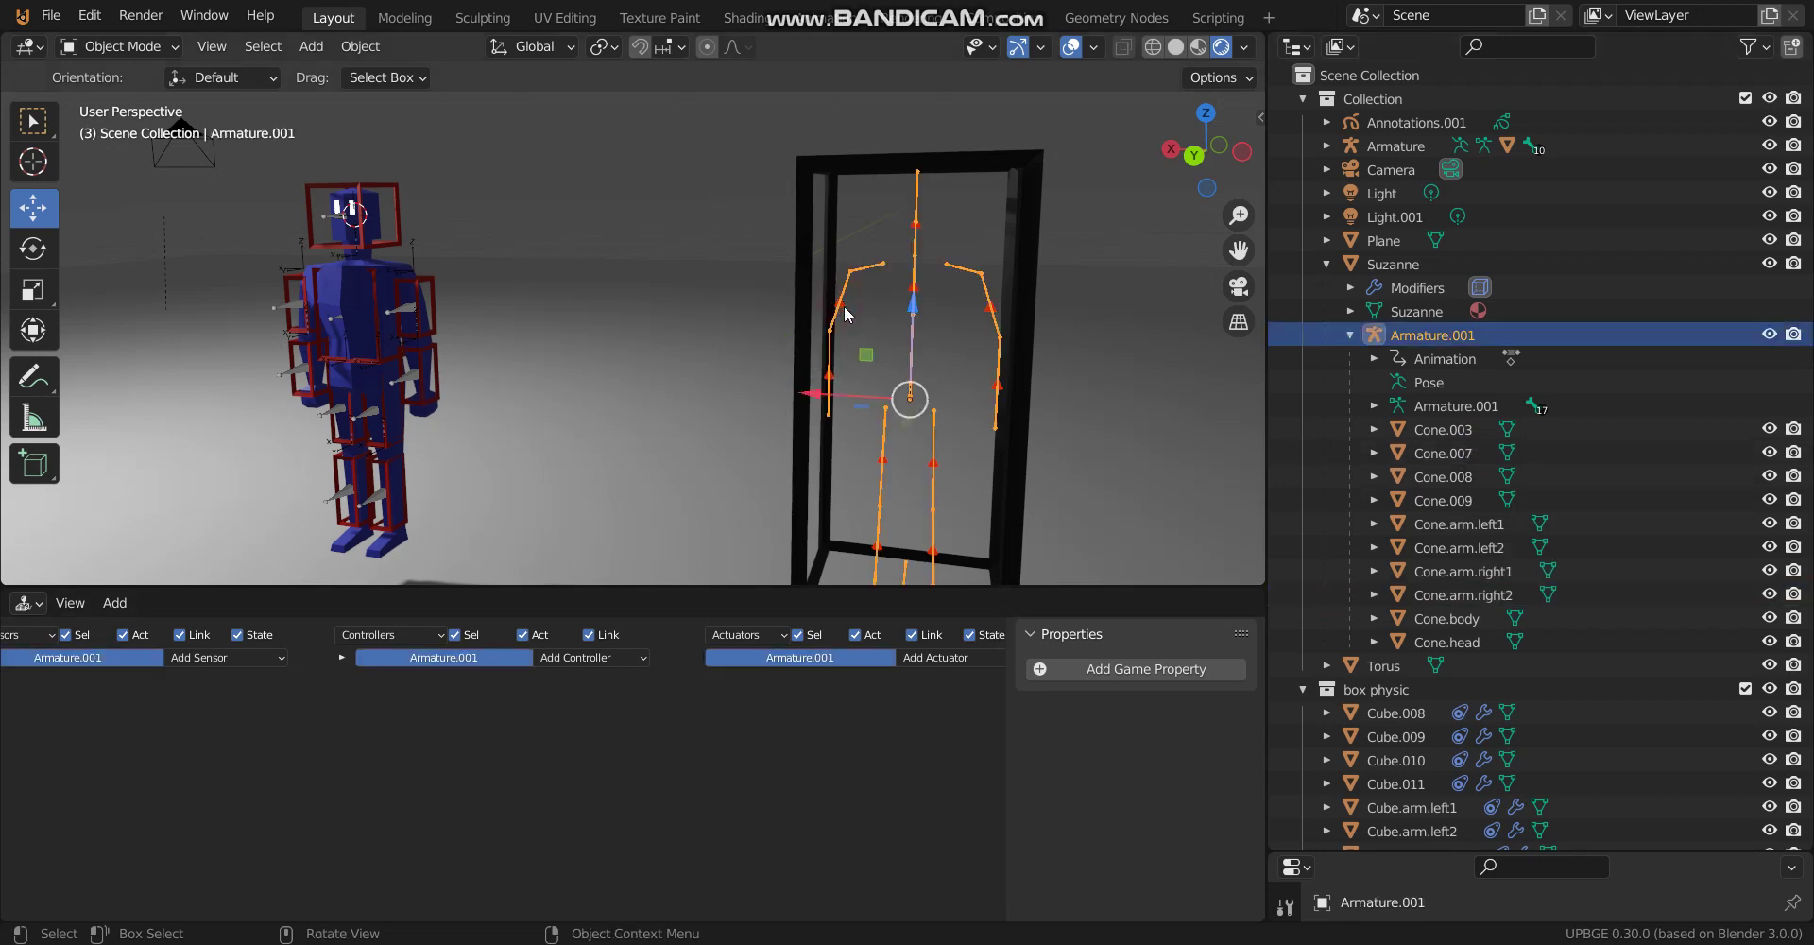
pyautogui.click(846, 312)
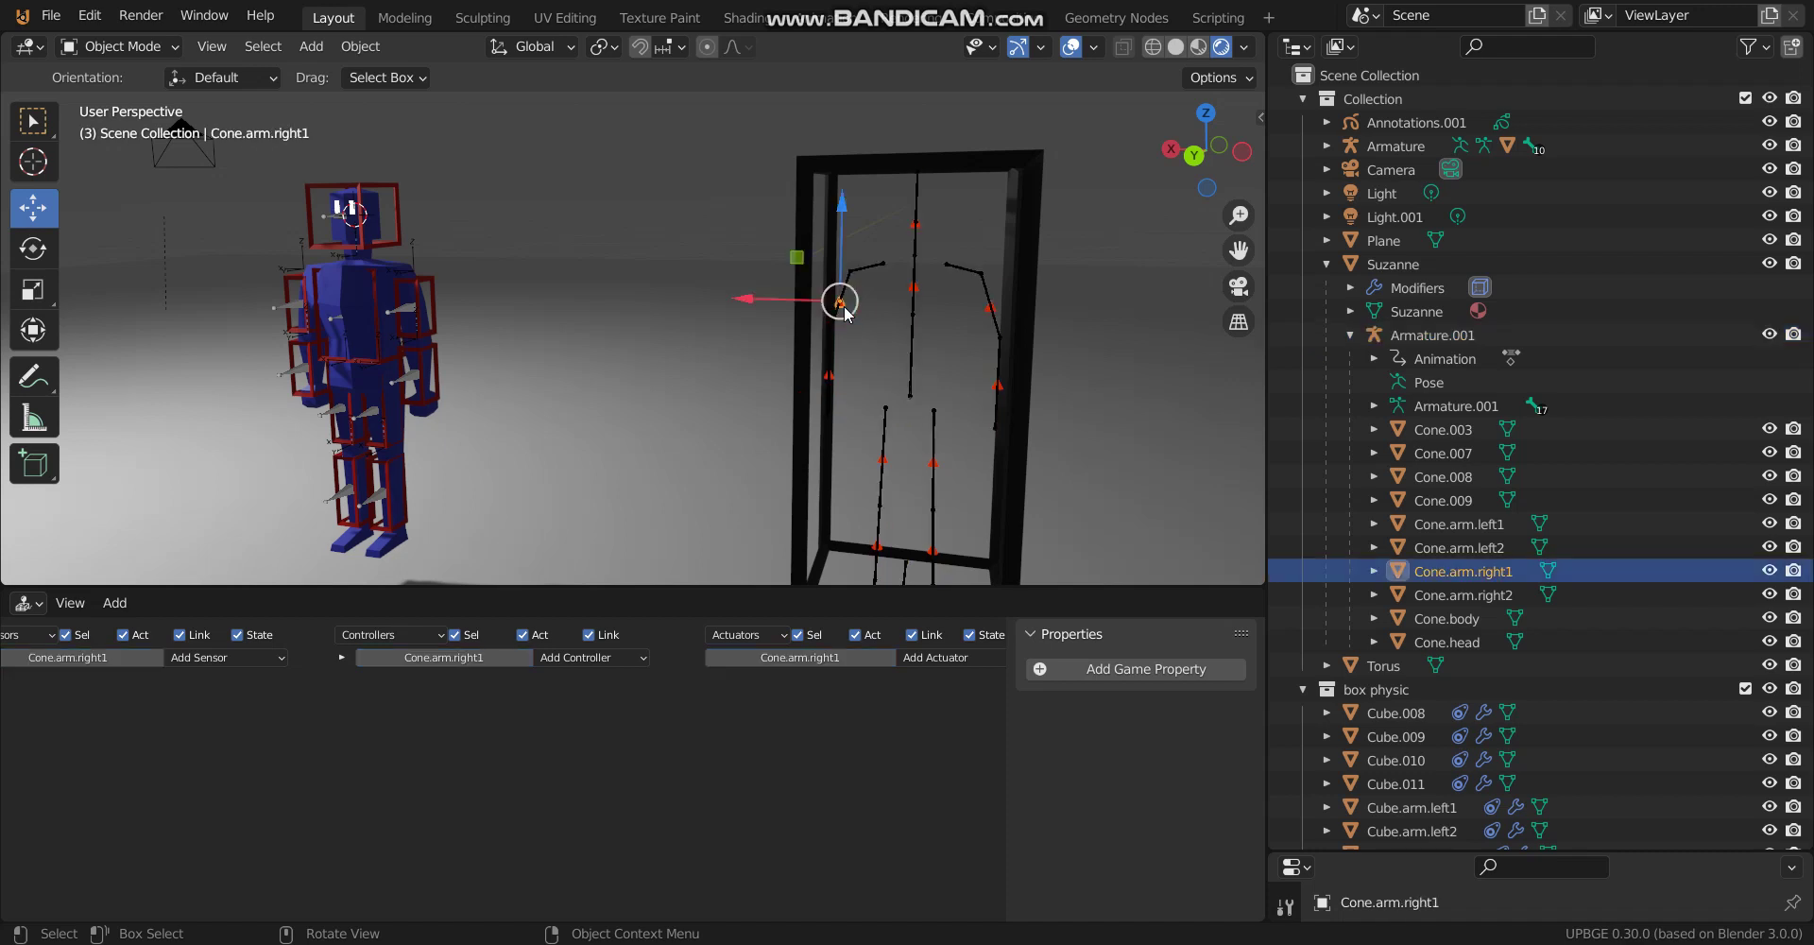
pyautogui.click(835, 377)
# Select the physics box around the character's left thigh and rename it as Cube.leg.left1.
pyautogui.click(387, 436)
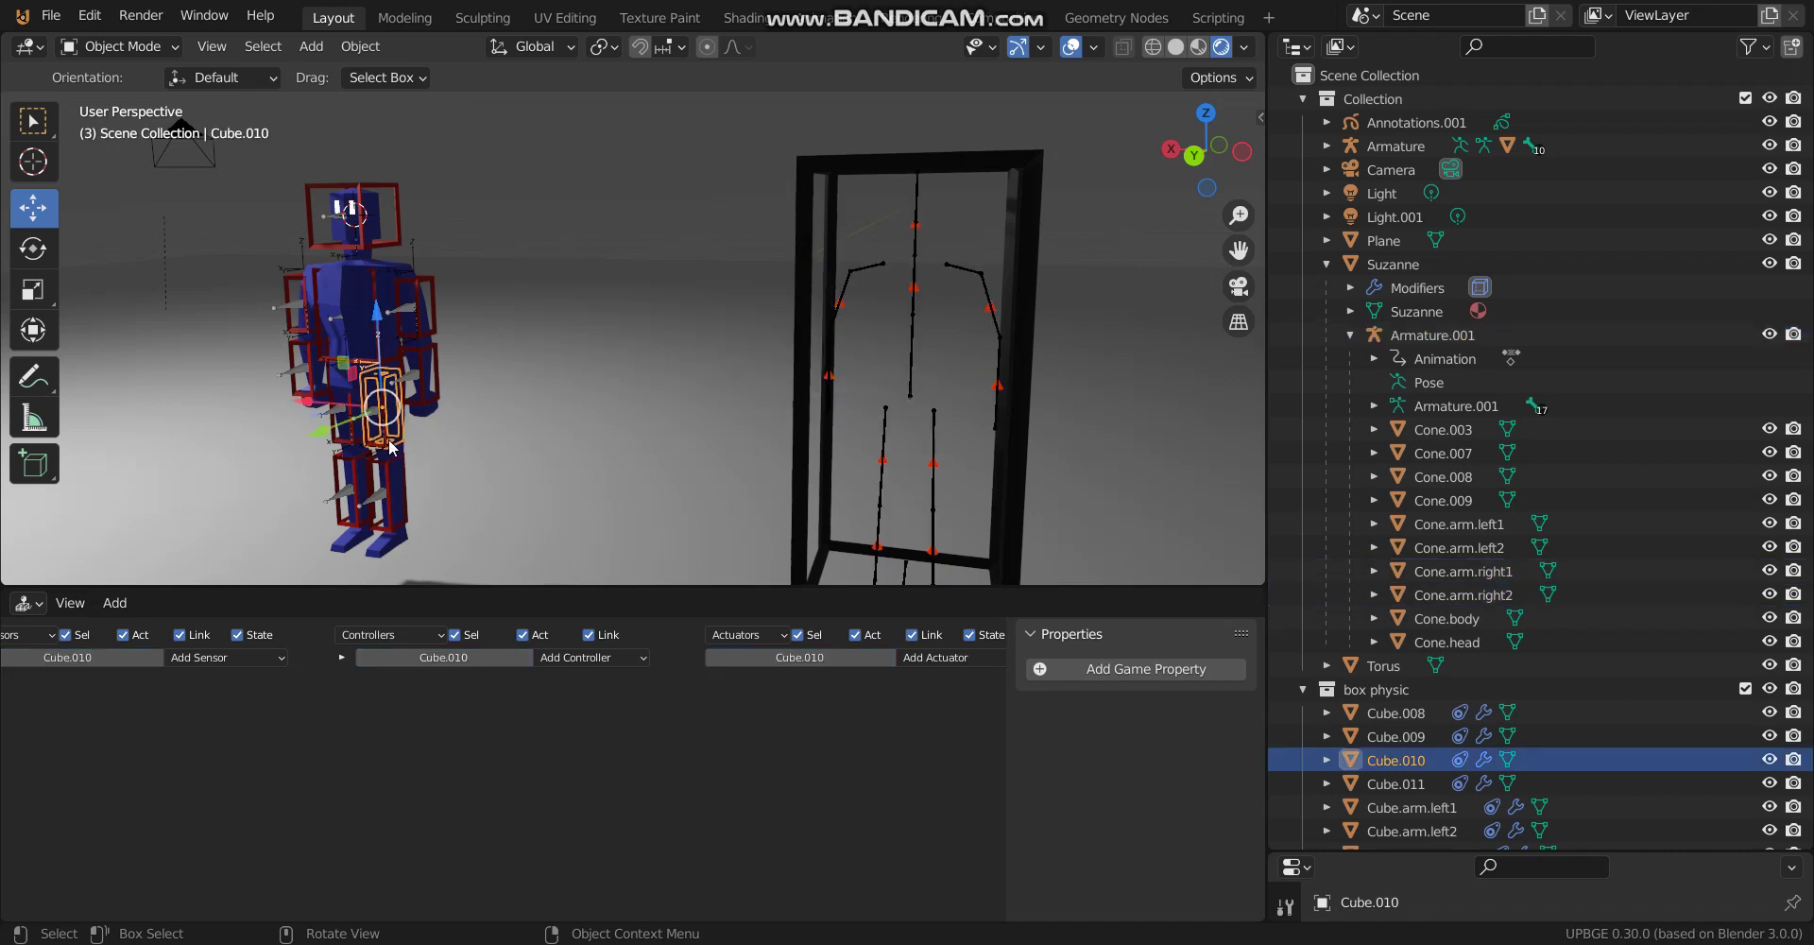
pyautogui.scroll(-2, 1443, 718)
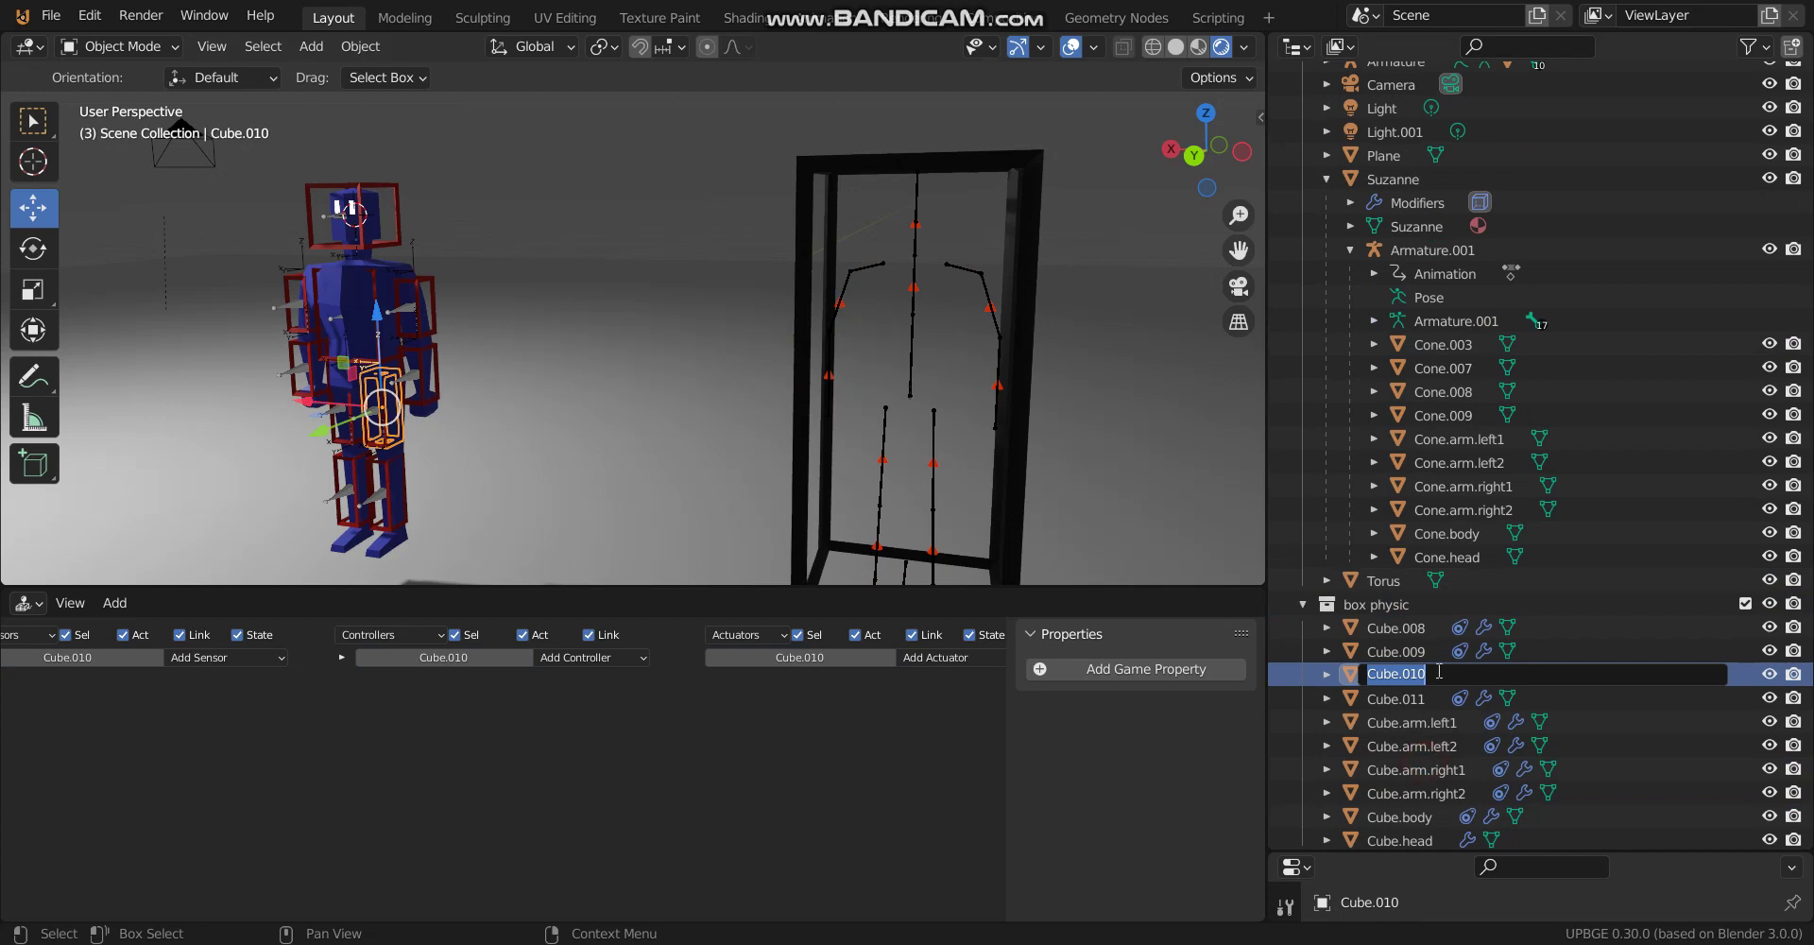
pyautogui.doubleClick(1439, 673)
pyautogui.press('BackSpace')
pyautogui.press('BackSpace')
pyautogui.press('BackSpace')
pyautogui.write('leg.left1')
pyautogui.press('Return')
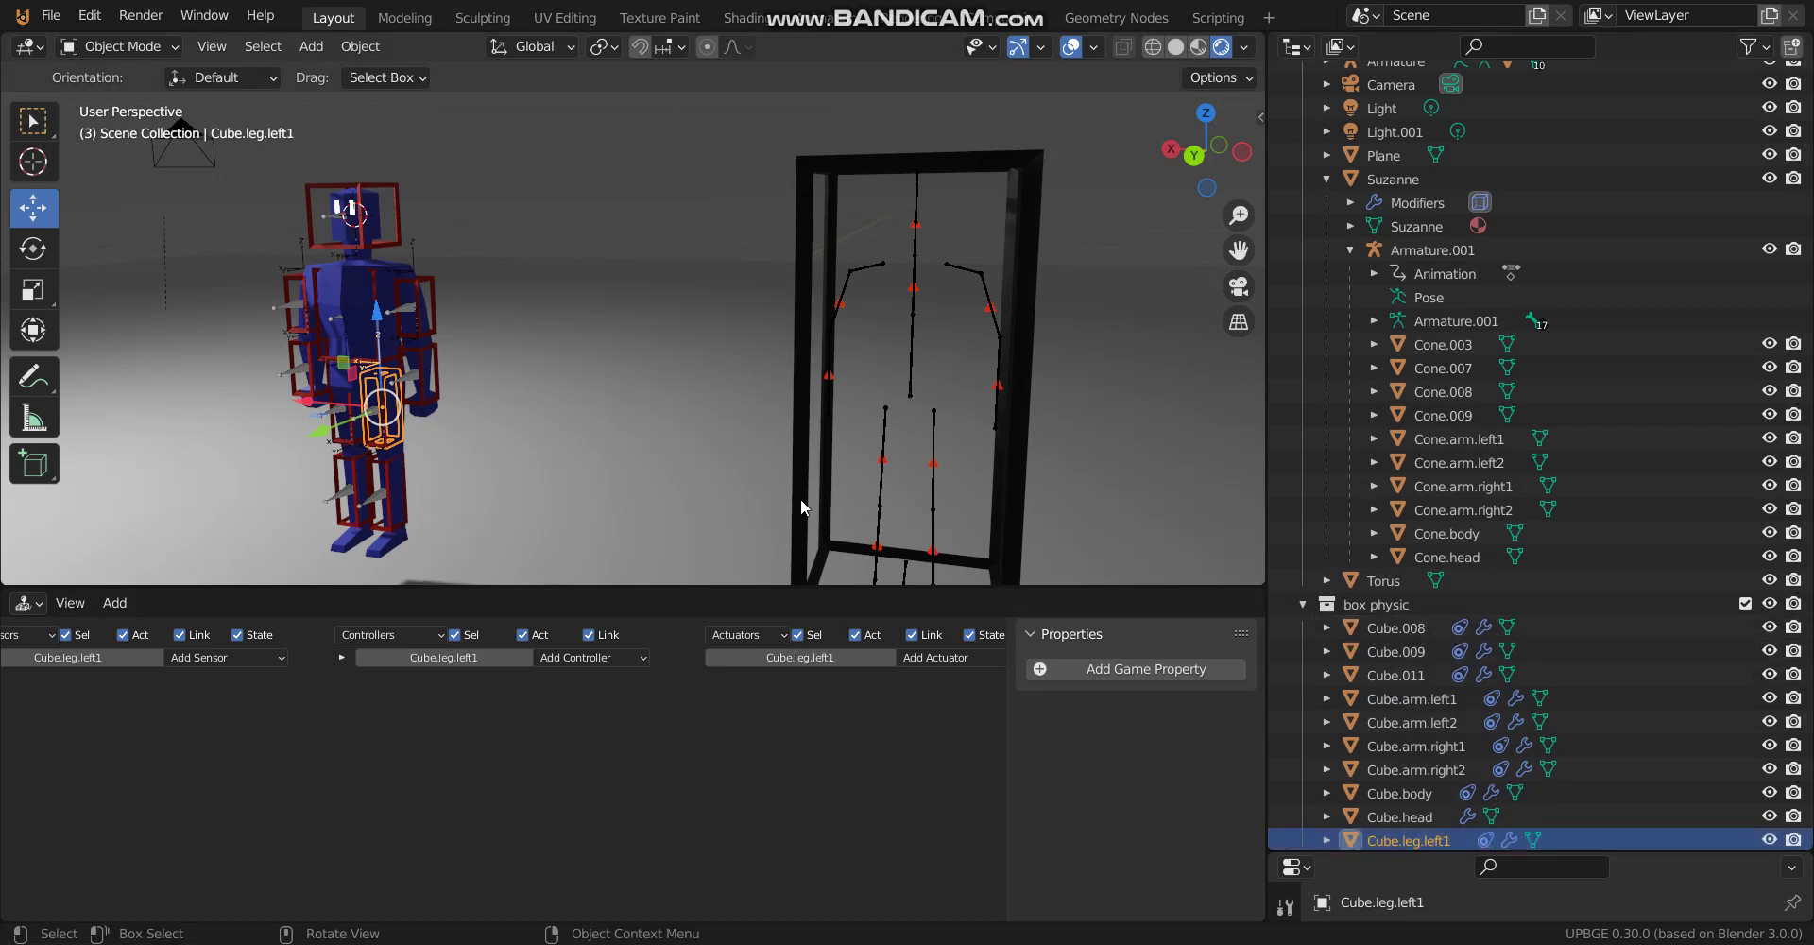
# Select the cone at the caged armature's left thigh and rename it as Cone.leg.left1.
pyautogui.click(939, 465)
pyautogui.click(939, 465)
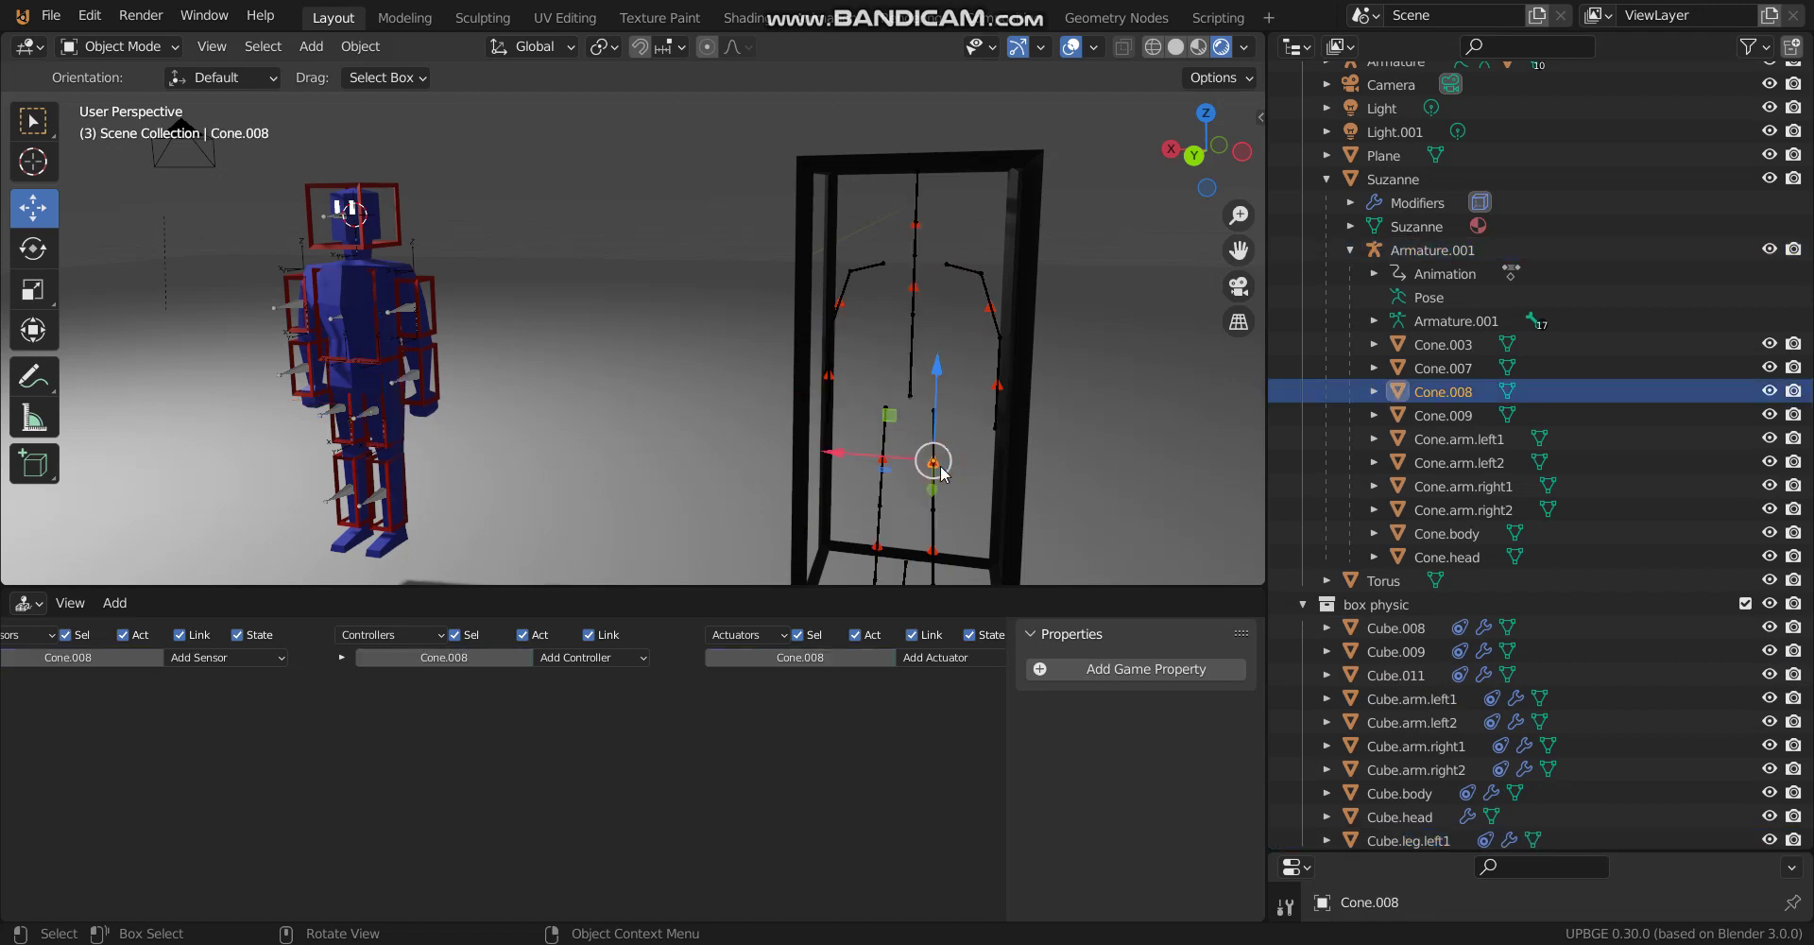
pyautogui.doubleClick(1443, 397)
pyautogui.scroll(2, 1443, 397)
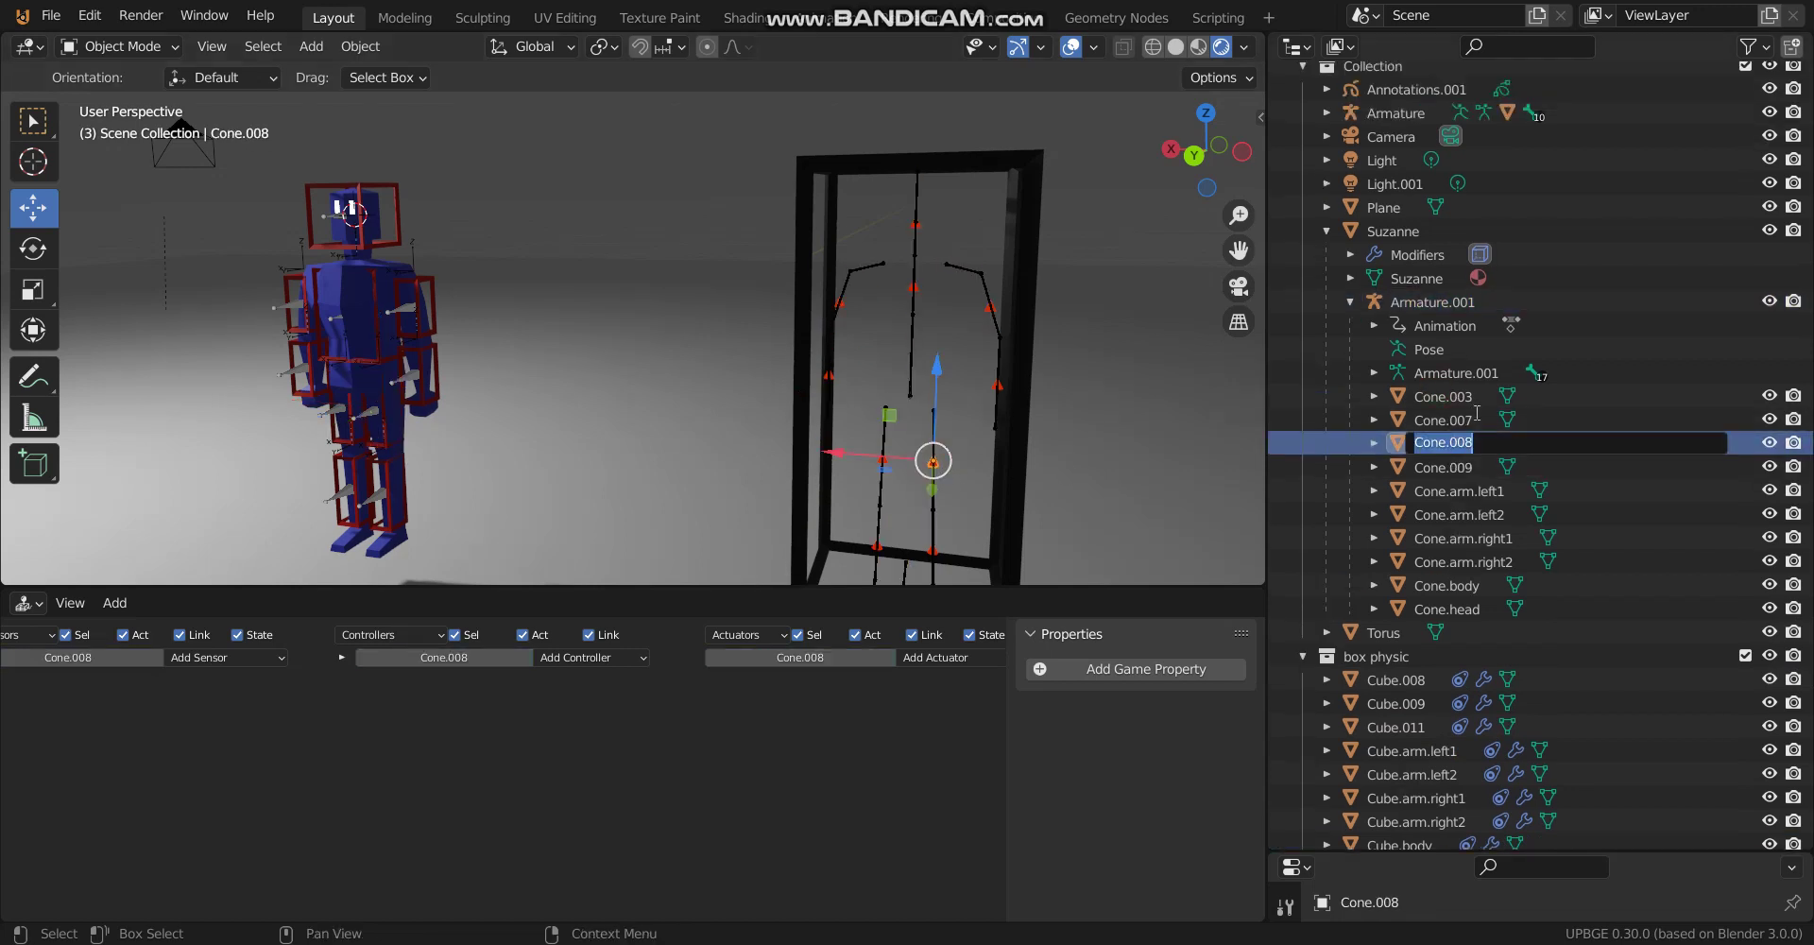
pyautogui.press('End')
pyautogui.press('BackSpace')
pyautogui.press('BackSpace')
pyautogui.press('BackSpace')
pyautogui.write('leg.left1')
pyautogui.press('Return')
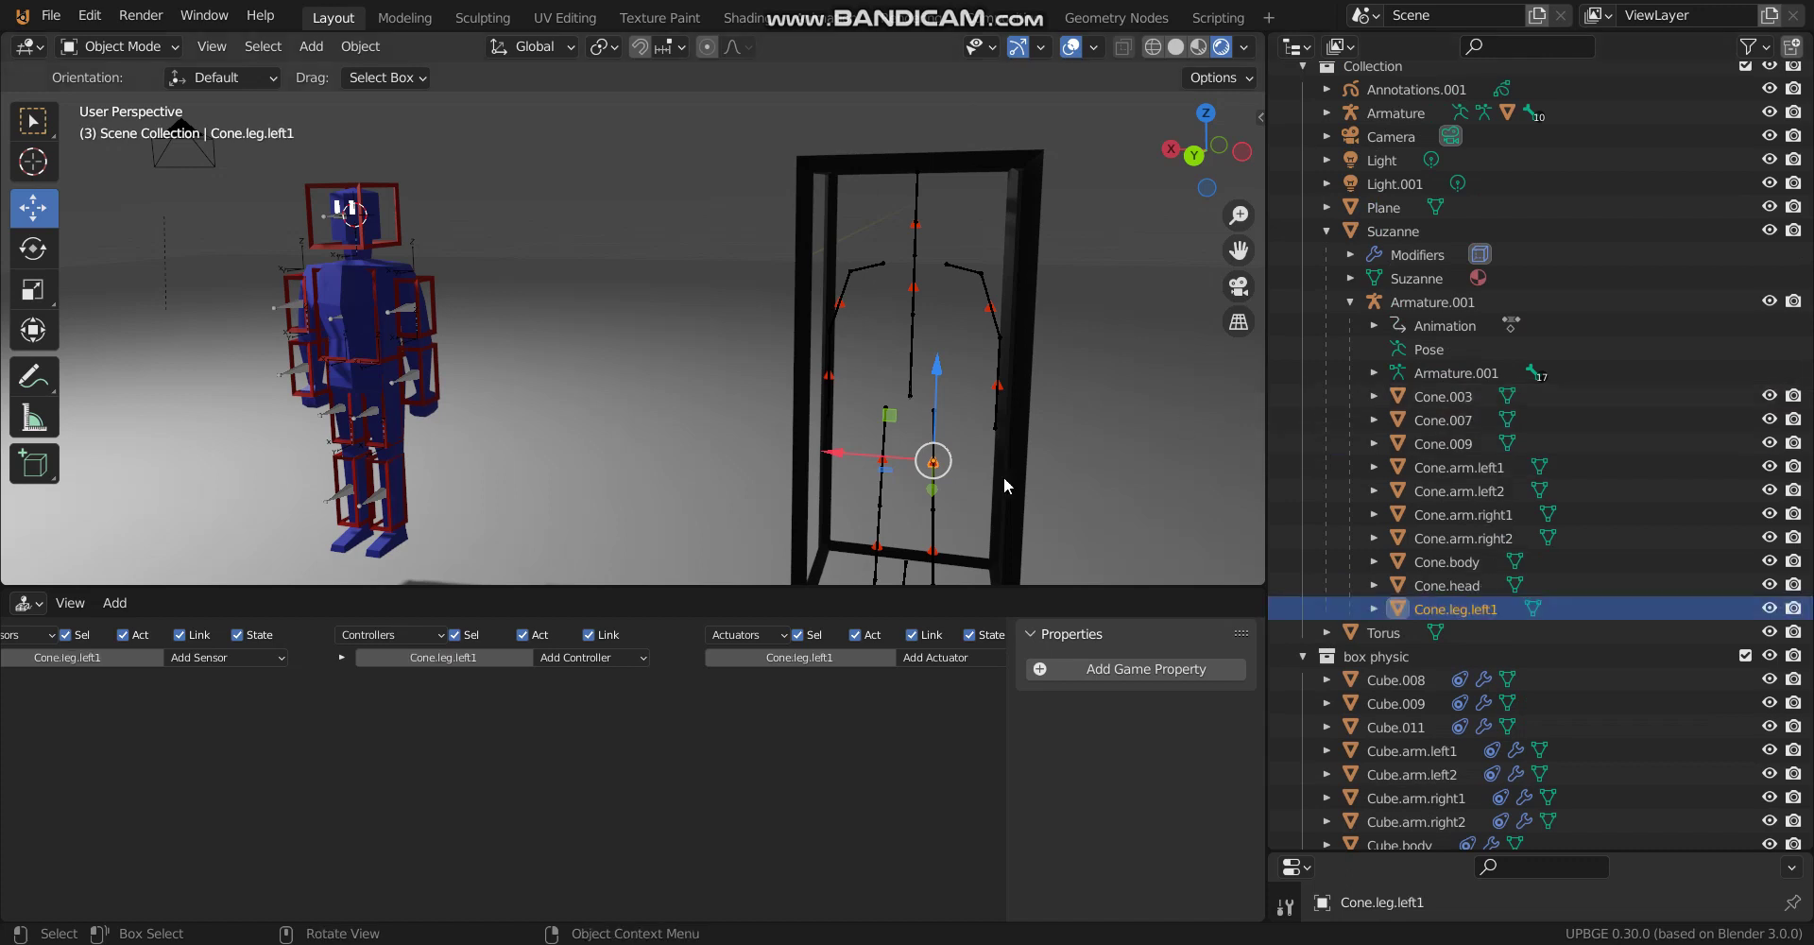
# Select the physics box around the character's left lower leg and rename it as Cube.leg.left2.
pyautogui.keyDown('shift'); pyautogui.moveTo(626, 405); pyautogui.dragTo(582, 372, button='middle'); pyautogui.keyUp('shift')
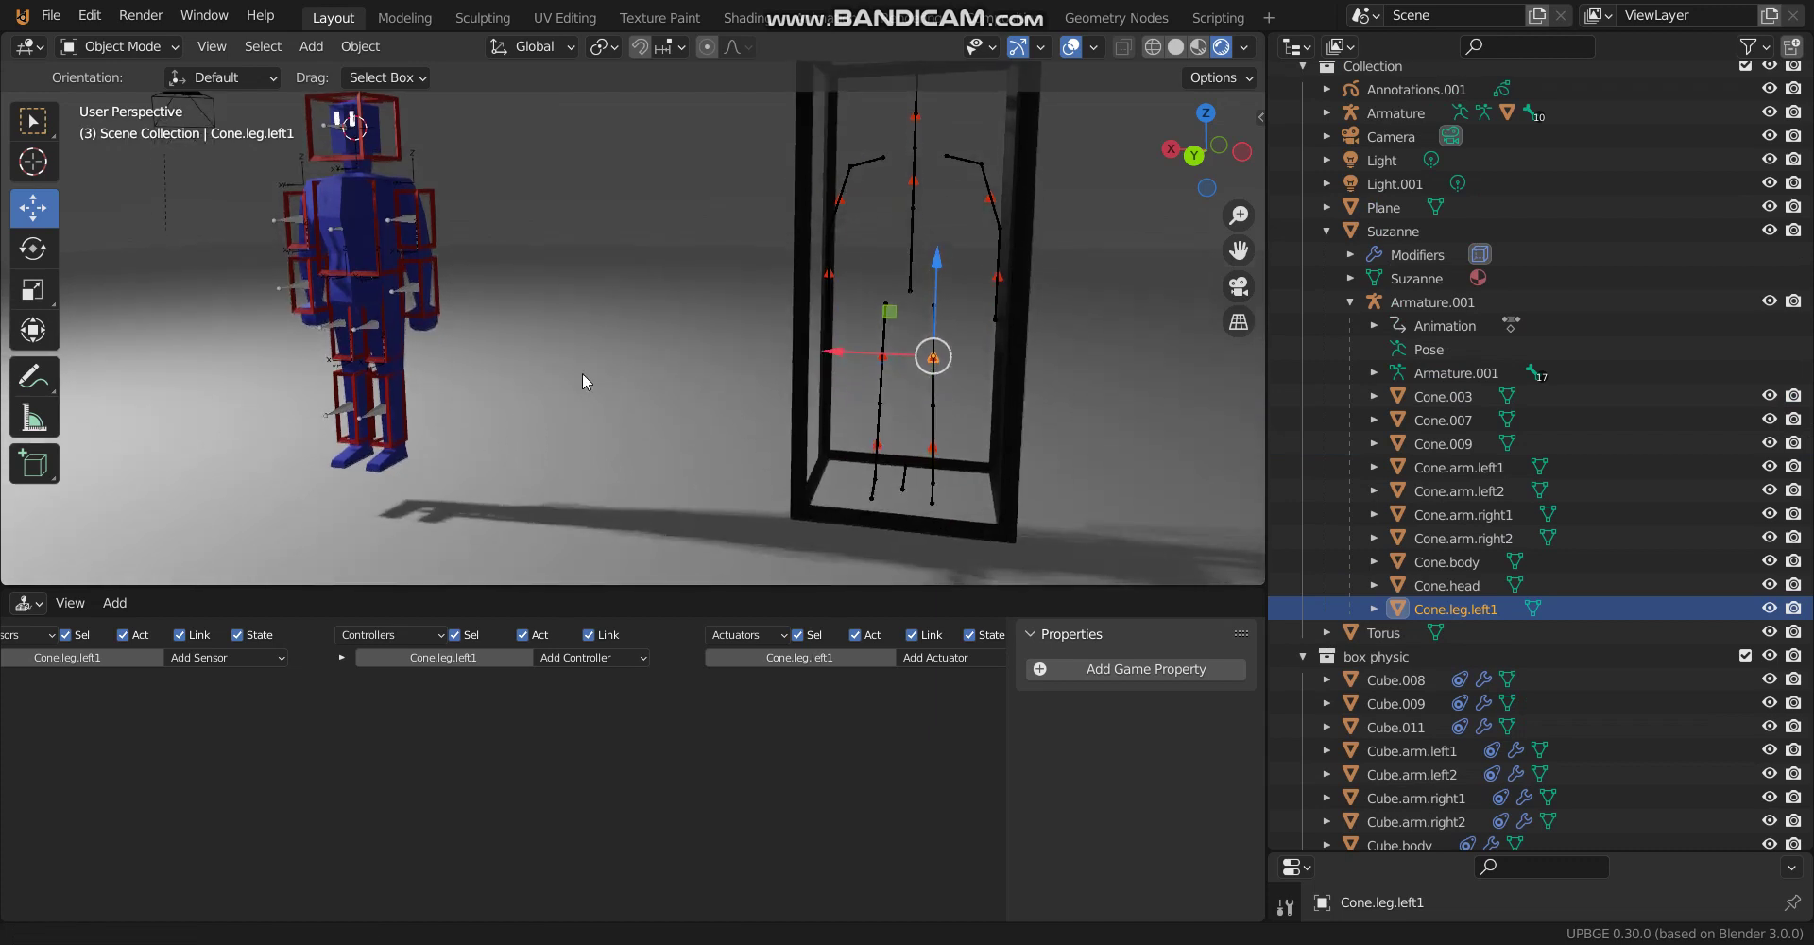
pyautogui.click(391, 398)
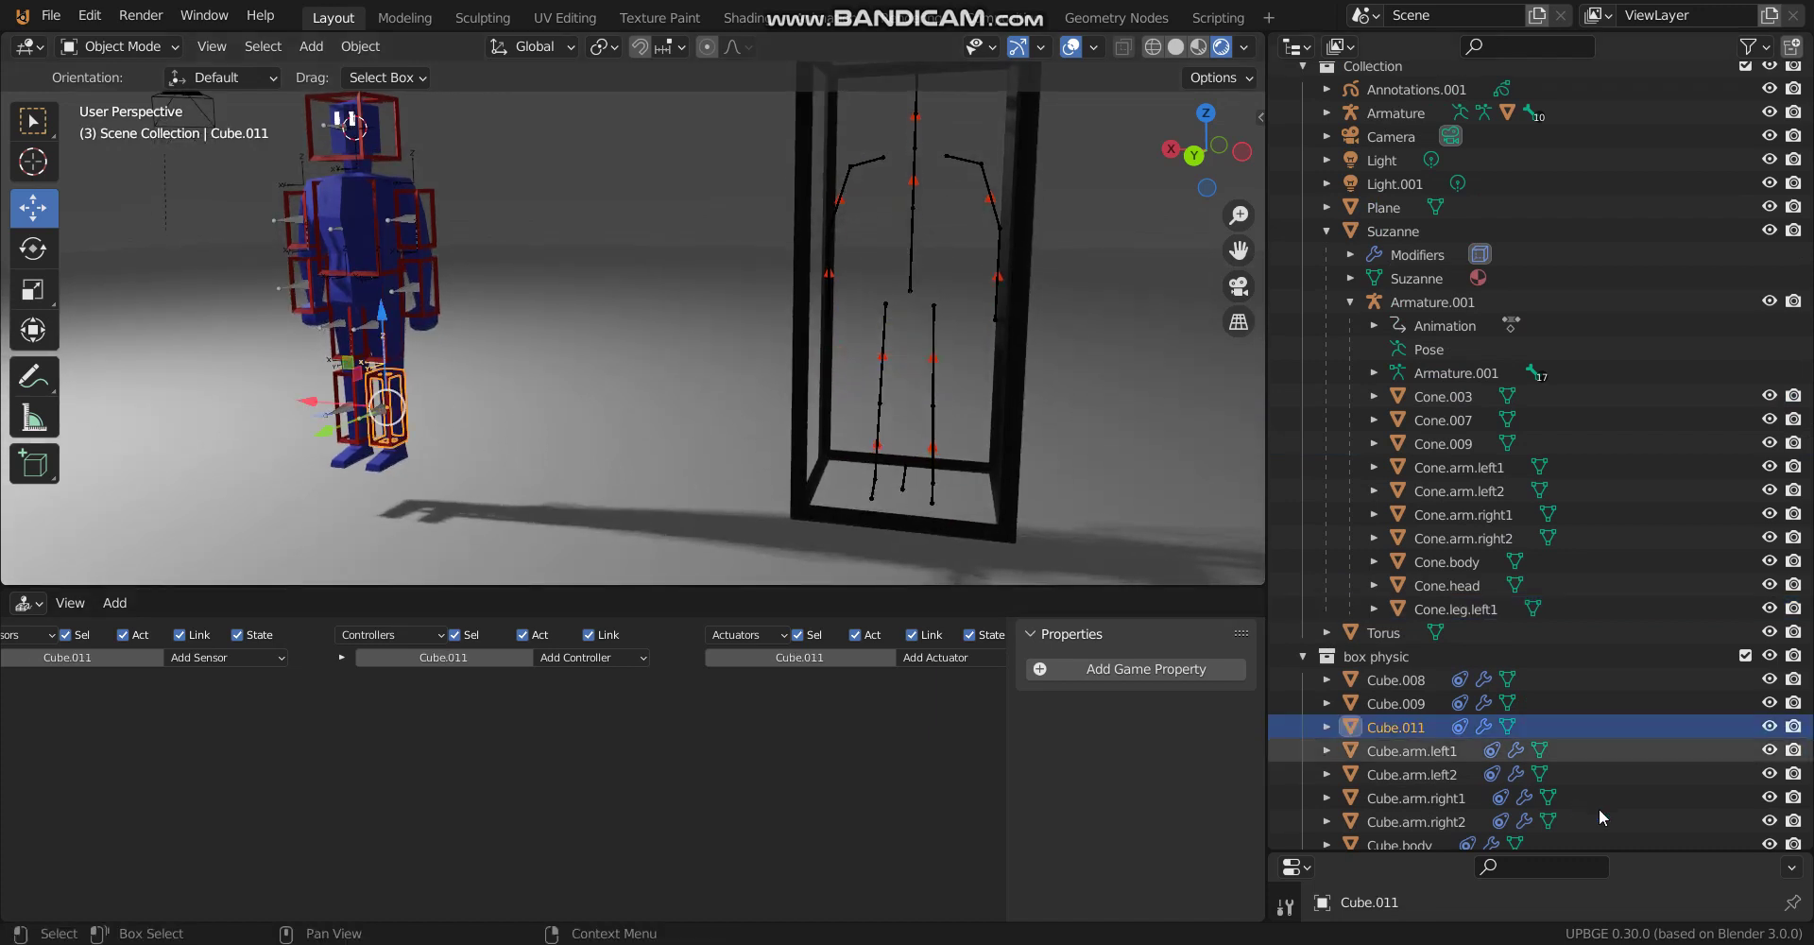
pyautogui.scroll(-2, 1400, 723)
pyautogui.doubleClick(1447, 676)
pyautogui.click(1447, 676)
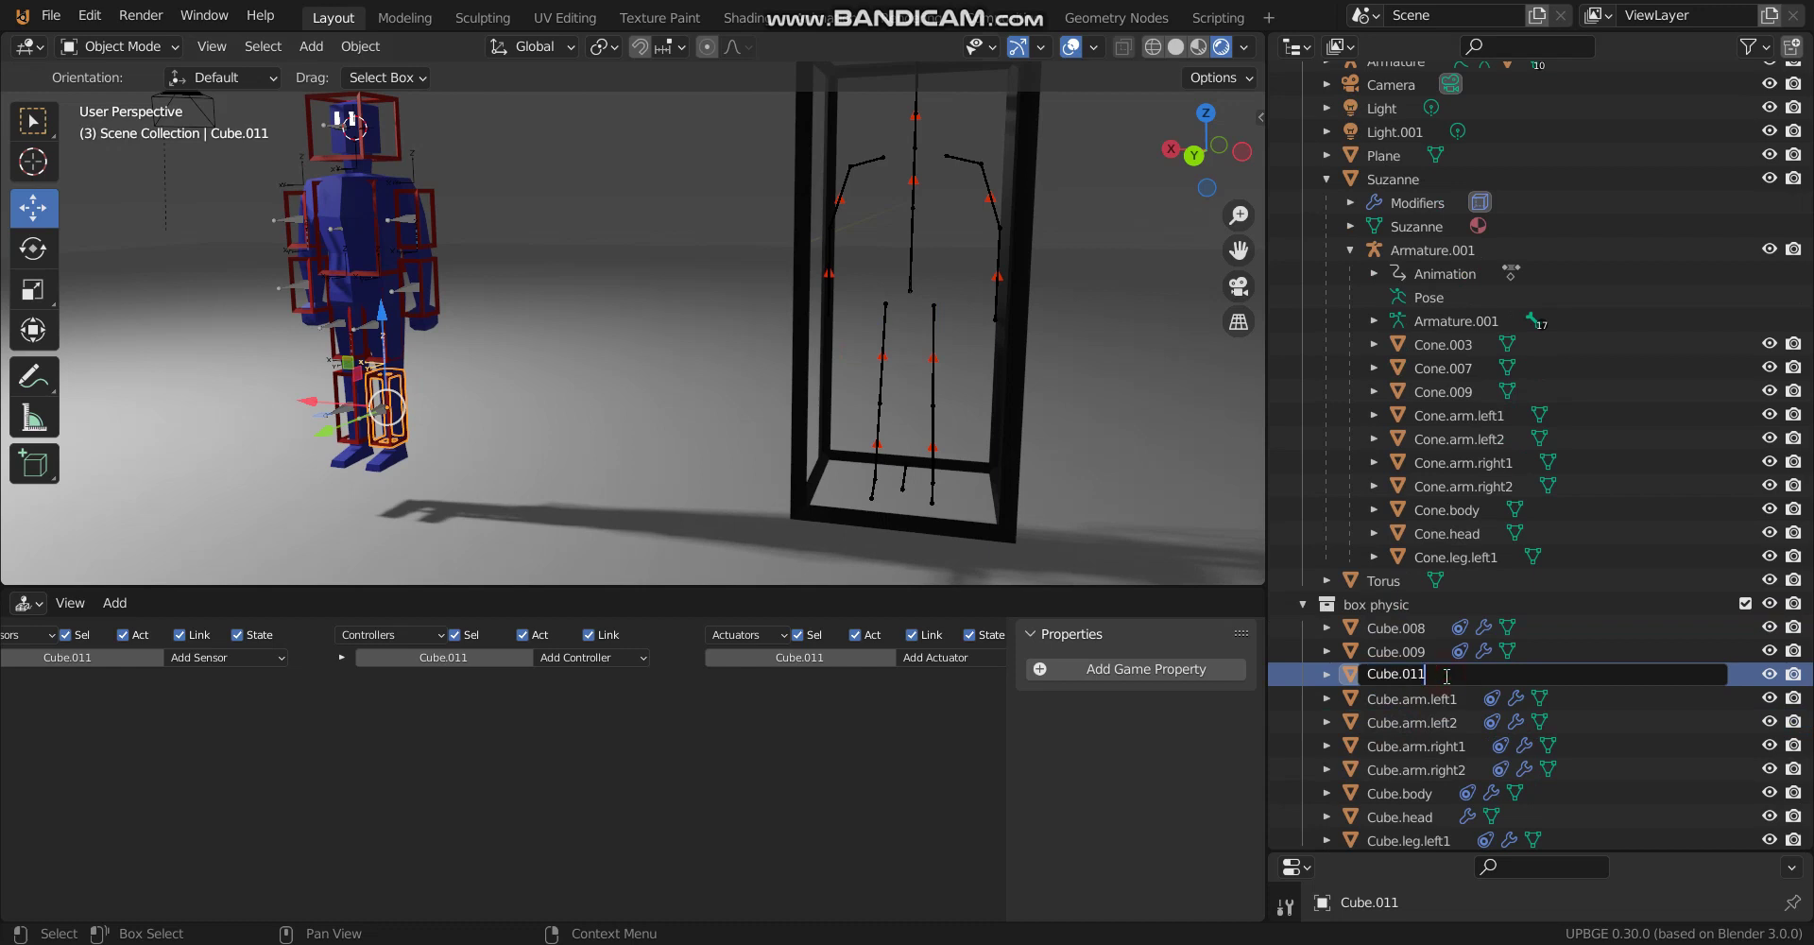
pyautogui.press('BackSpace')
pyautogui.press('BackSpace')
pyautogui.press('BackSpace')
pyautogui.write('leg.left2')
pyautogui.press('Return')
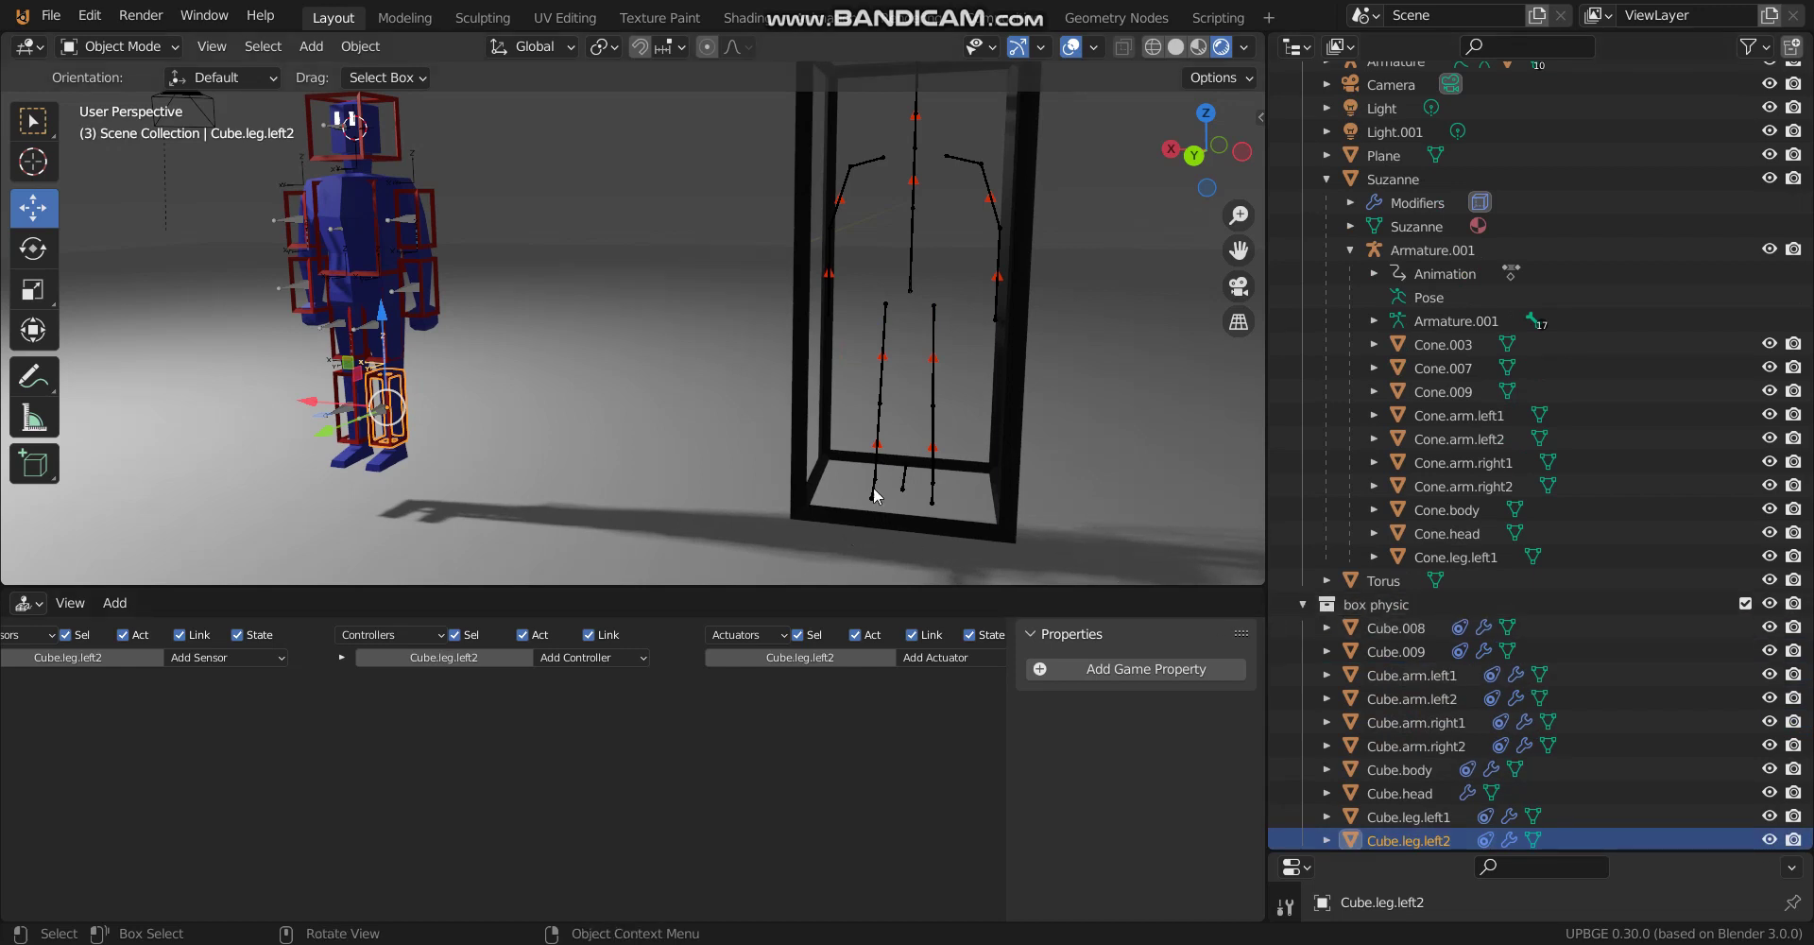
# Select the cone at the caged armature's left lower leg and rename it as Cone.leg.left2.
pyautogui.click(932, 455)
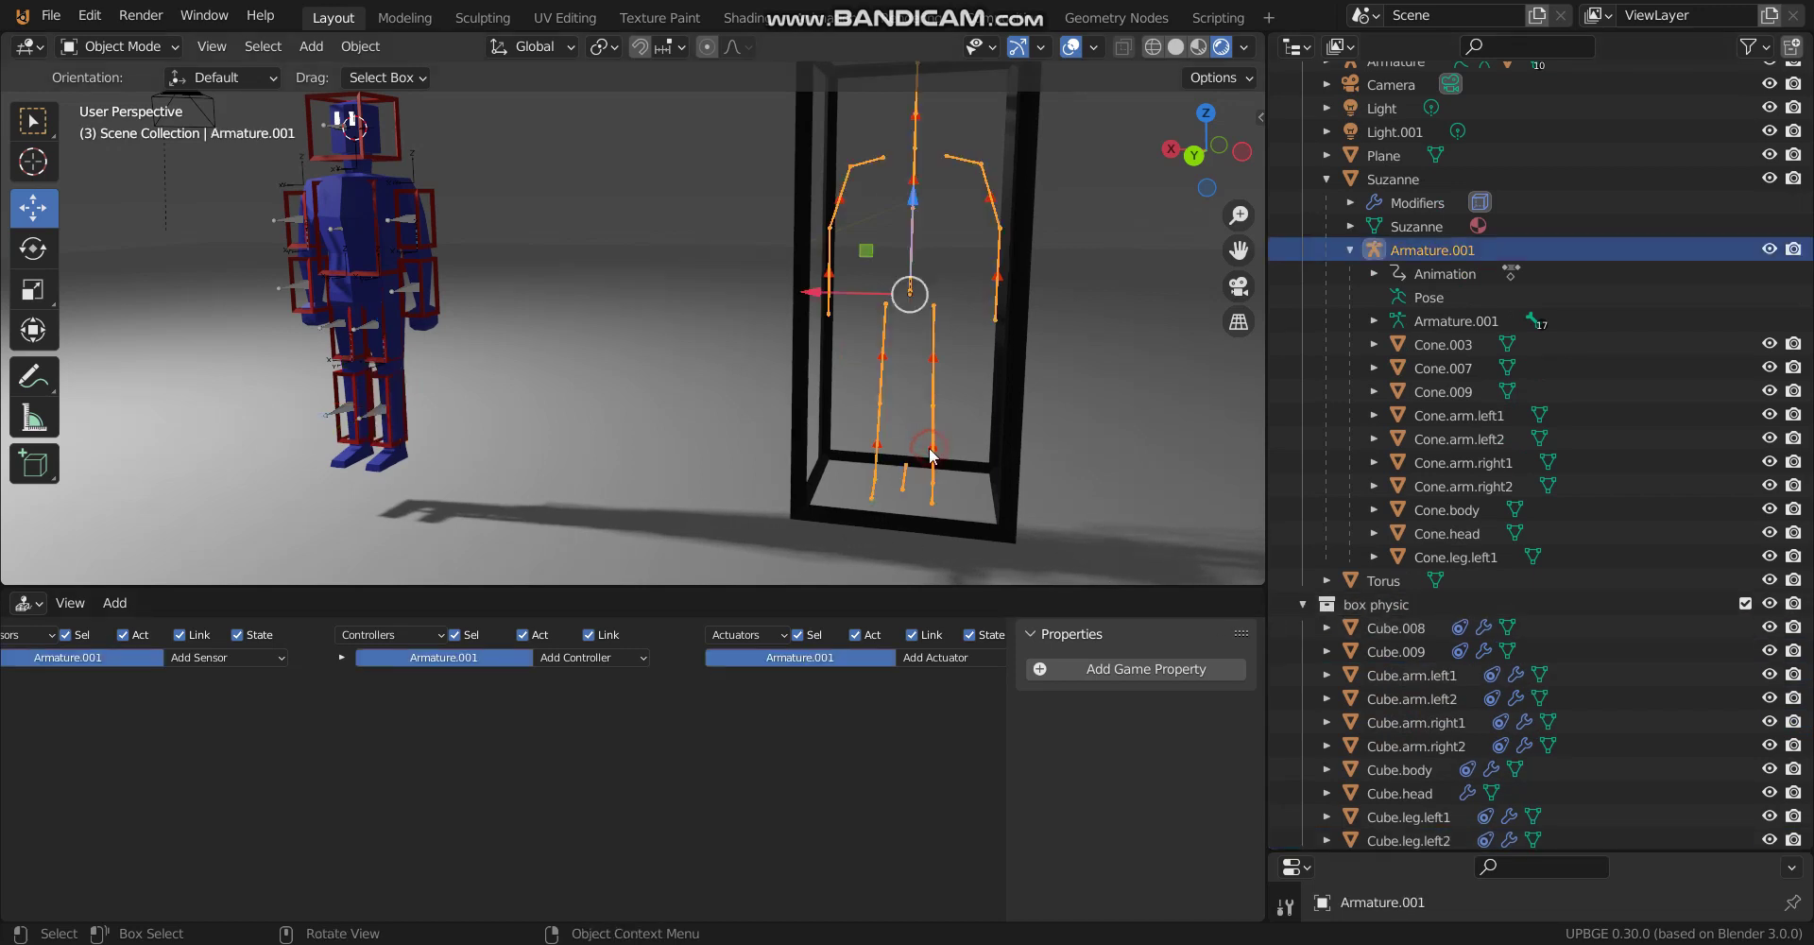
pyautogui.click(933, 455)
pyautogui.click(933, 454)
pyautogui.click(1463, 346)
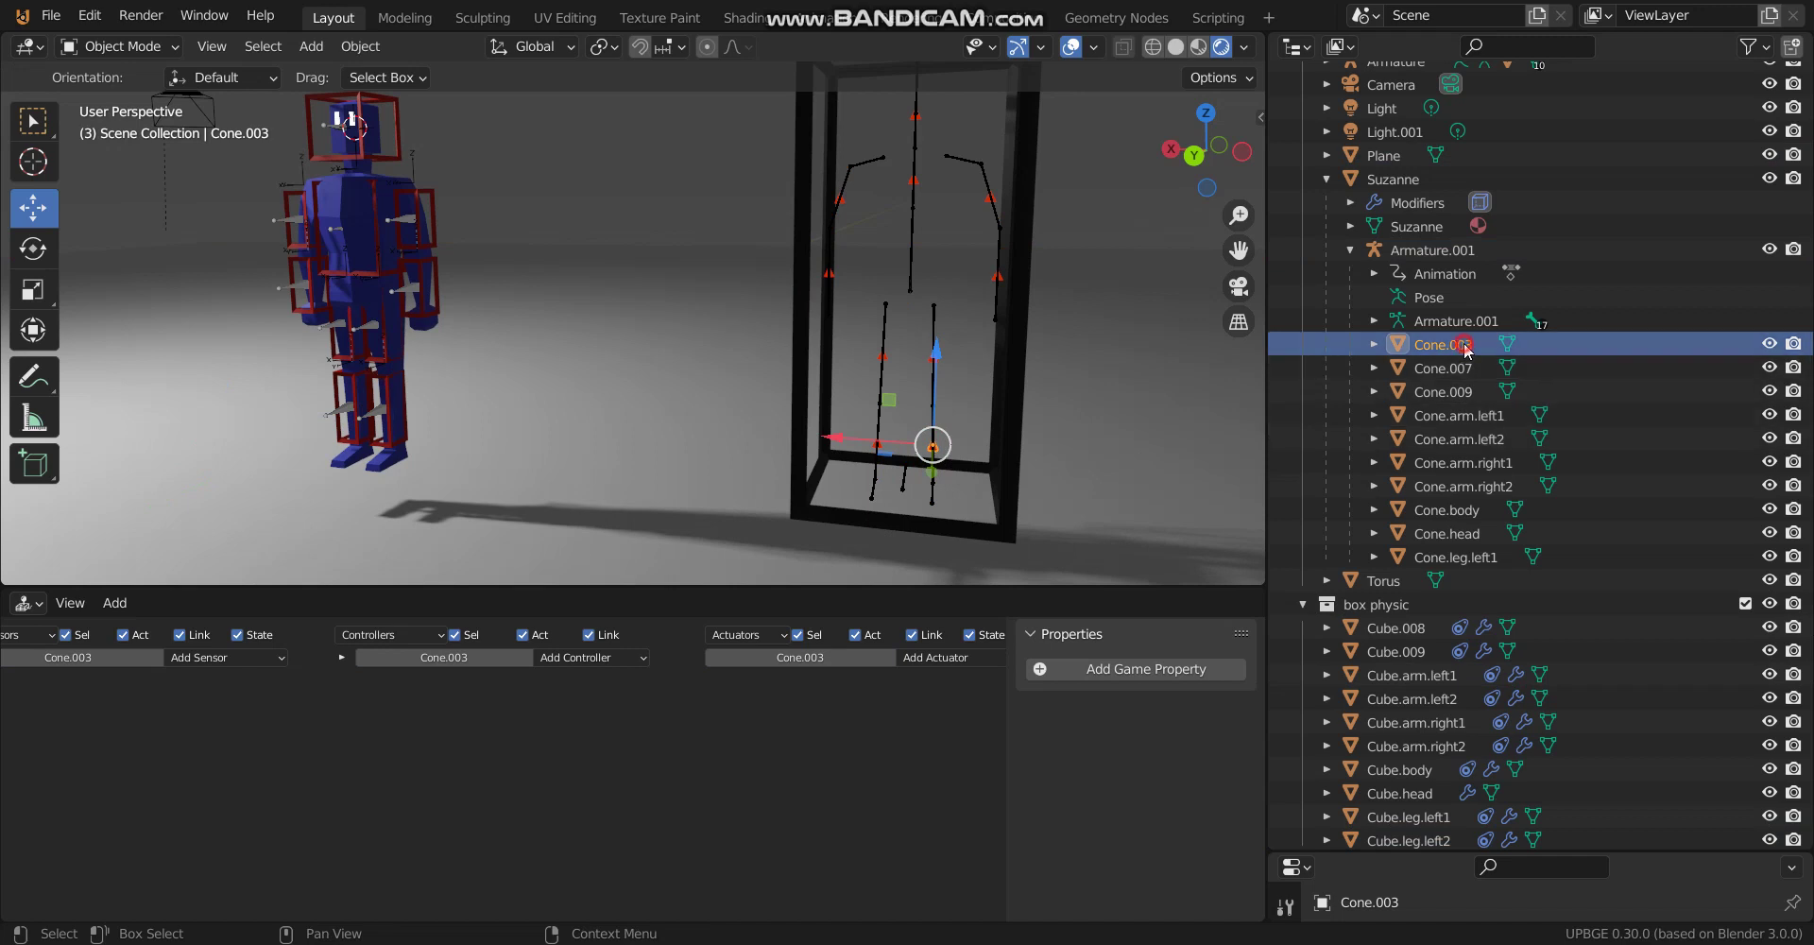
pyautogui.doubleClick(1463, 346)
pyautogui.press('End')
pyautogui.press('BackSpace')
pyautogui.press('BackSpace')
pyautogui.press('BackSpace')
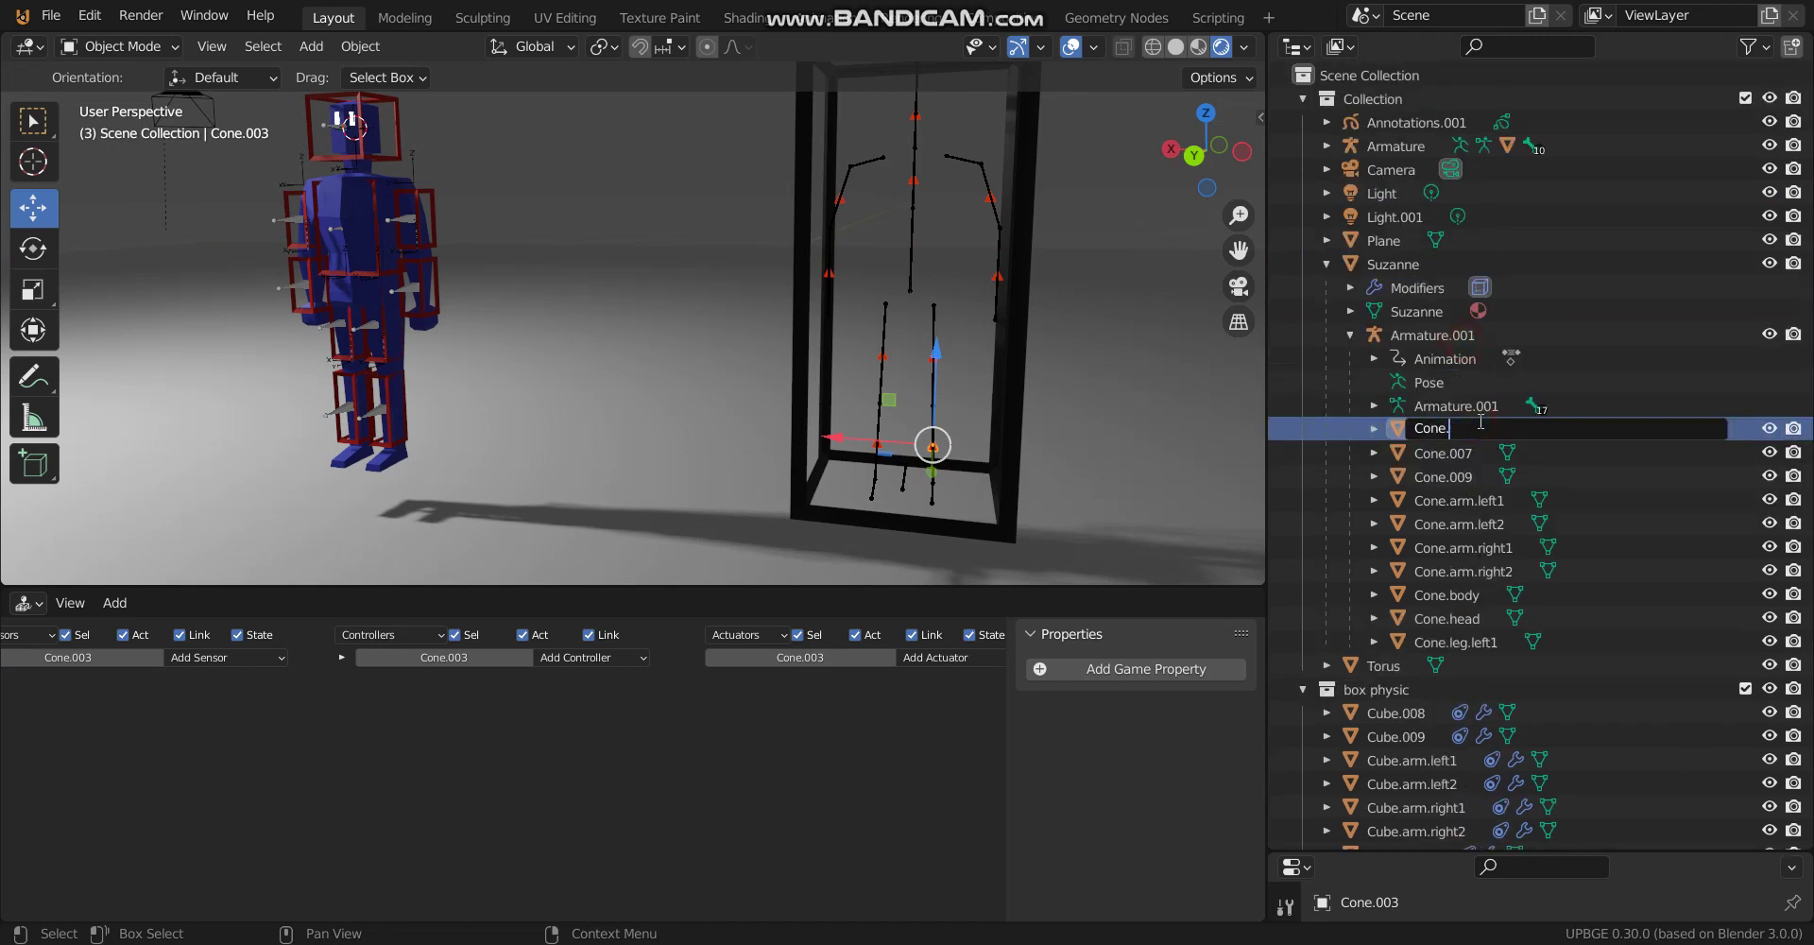
pyautogui.write('leg.left2')
pyautogui.press('Return')
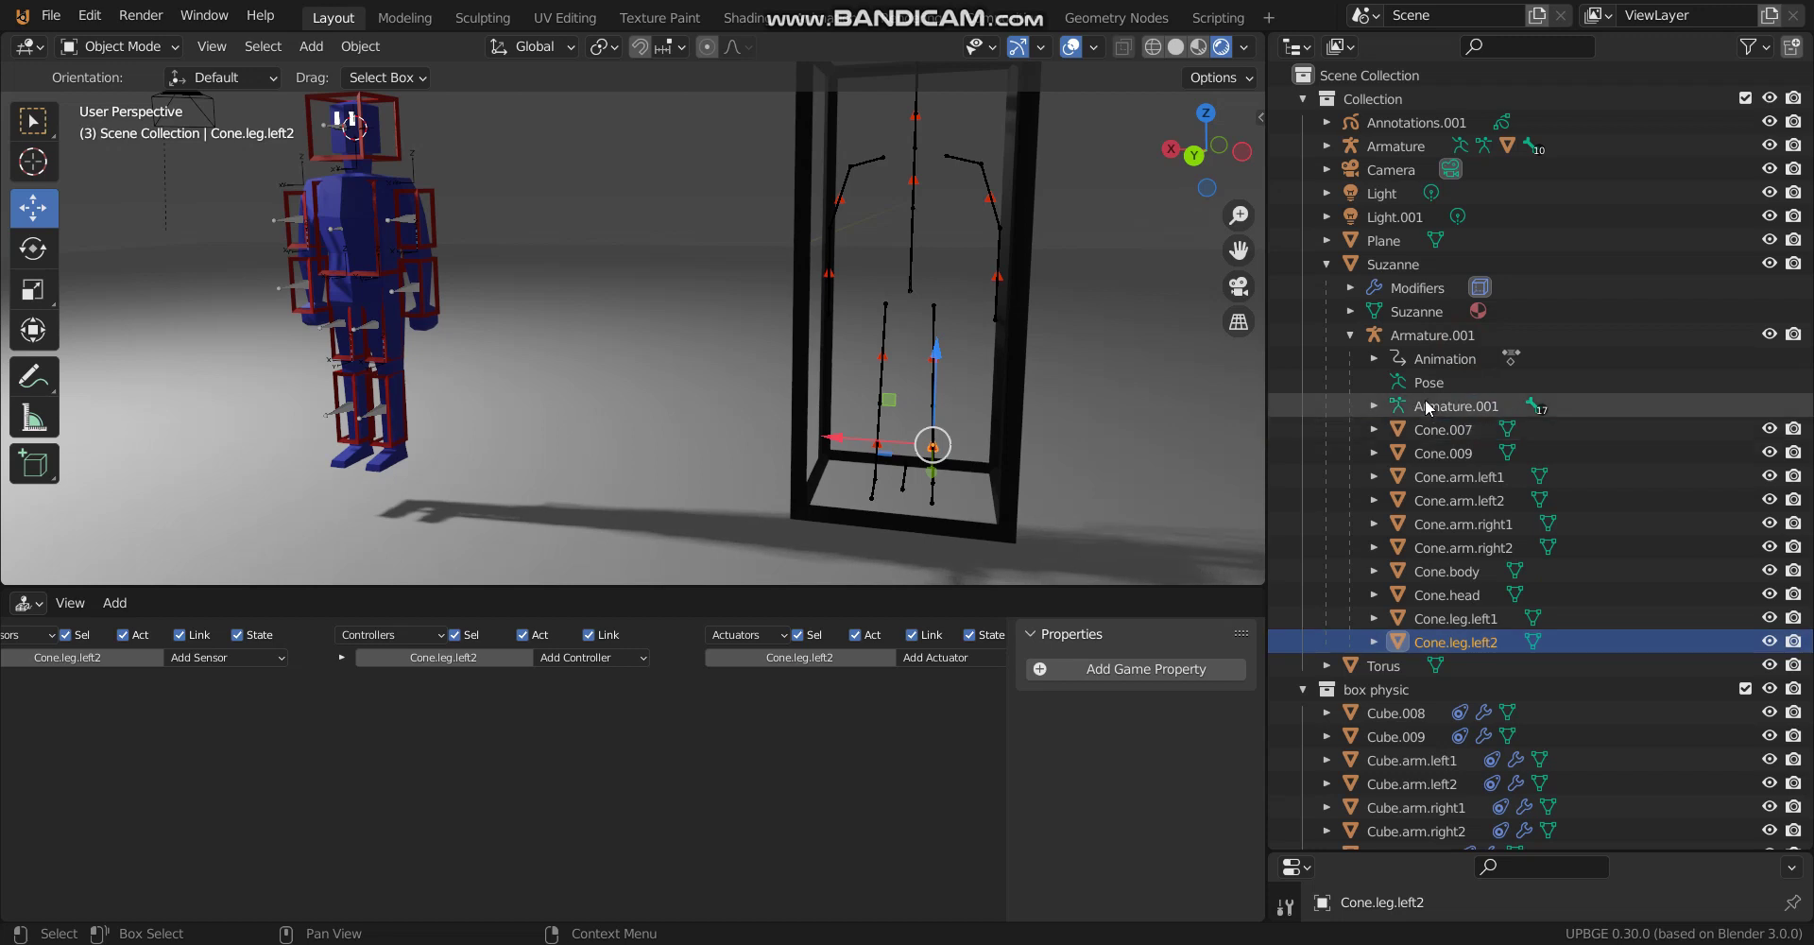
# Select the physics box around the character's right thigh and rename it as Cube.leg.right1.
pyautogui.click(346, 355)
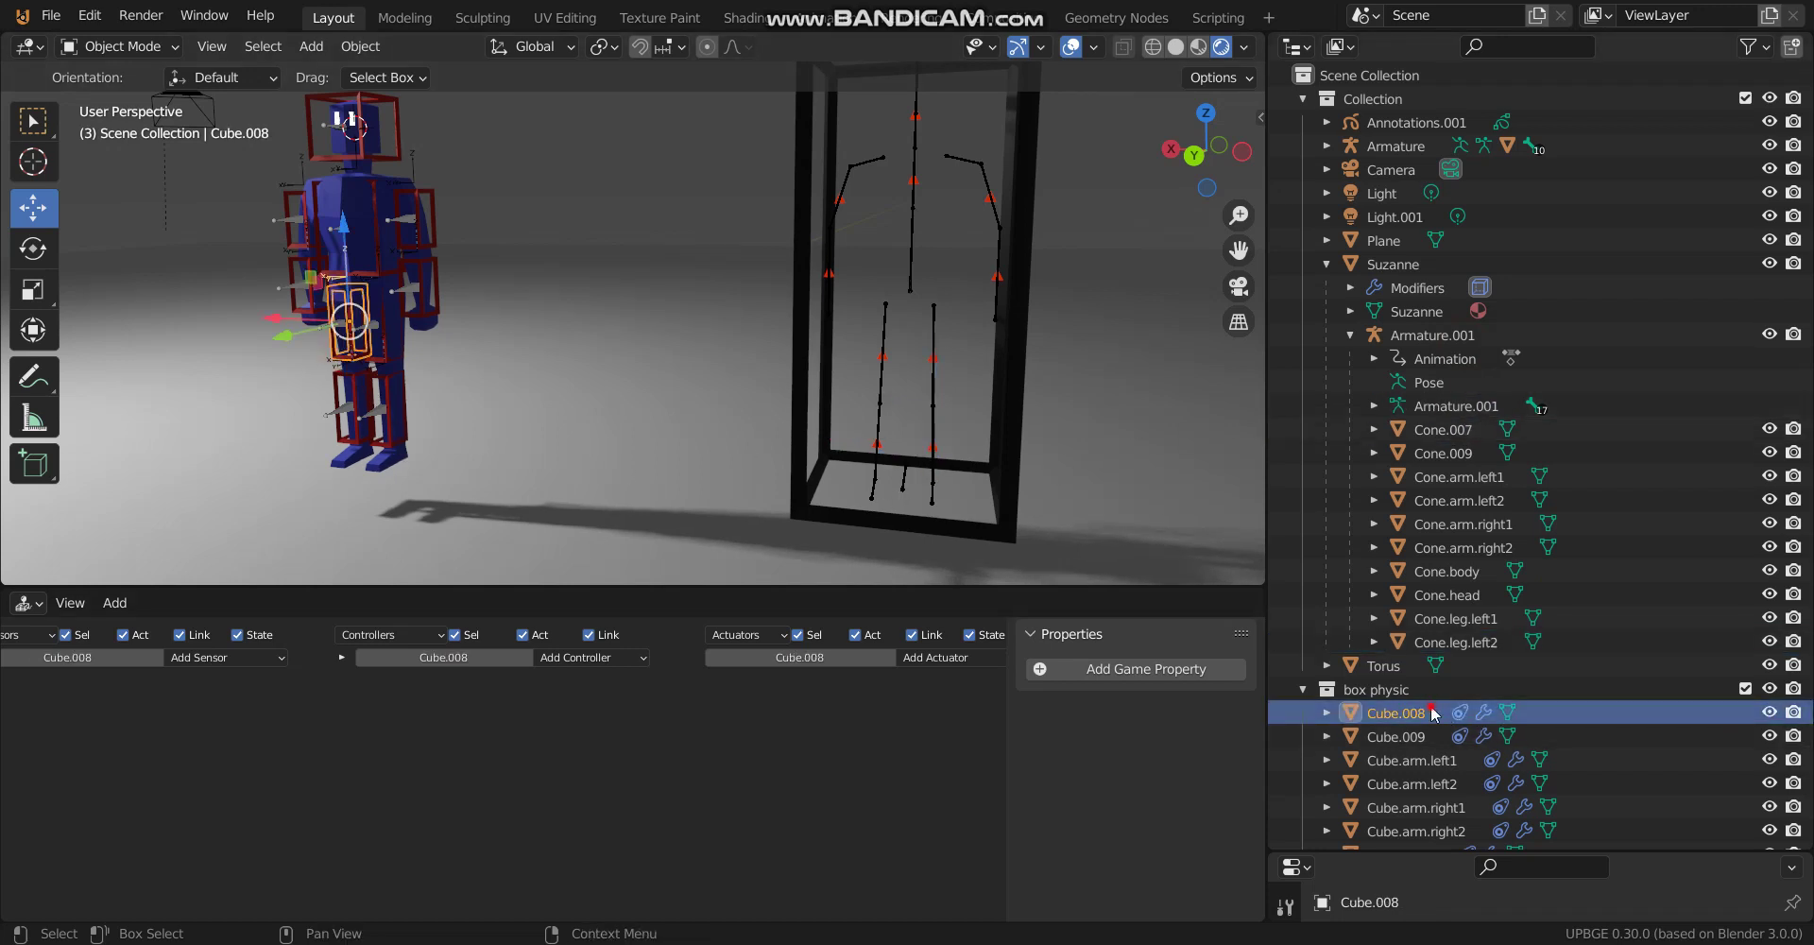
pyautogui.scroll(-3, 1434, 714)
pyautogui.doubleClick(1436, 629)
pyautogui.click(1439, 628)
pyautogui.press('BackSpace')
pyautogui.press('BackSpace')
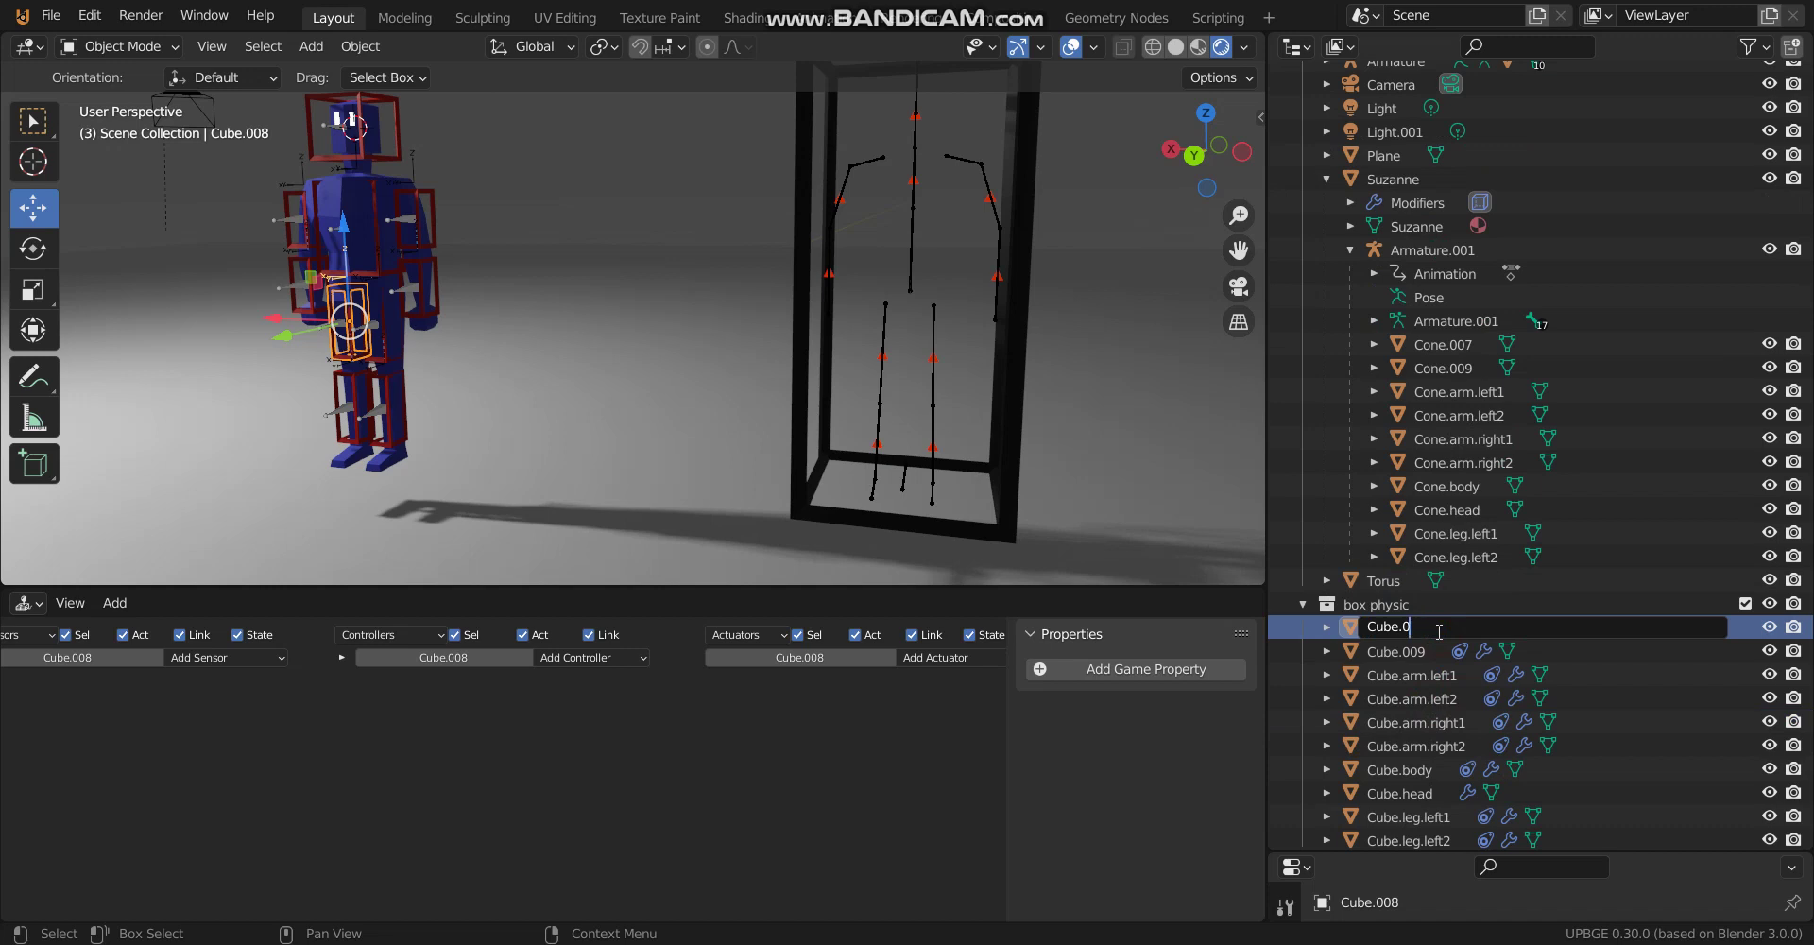
pyautogui.press('BackSpace')
pyautogui.write('leg.right1')
pyautogui.press('Return')
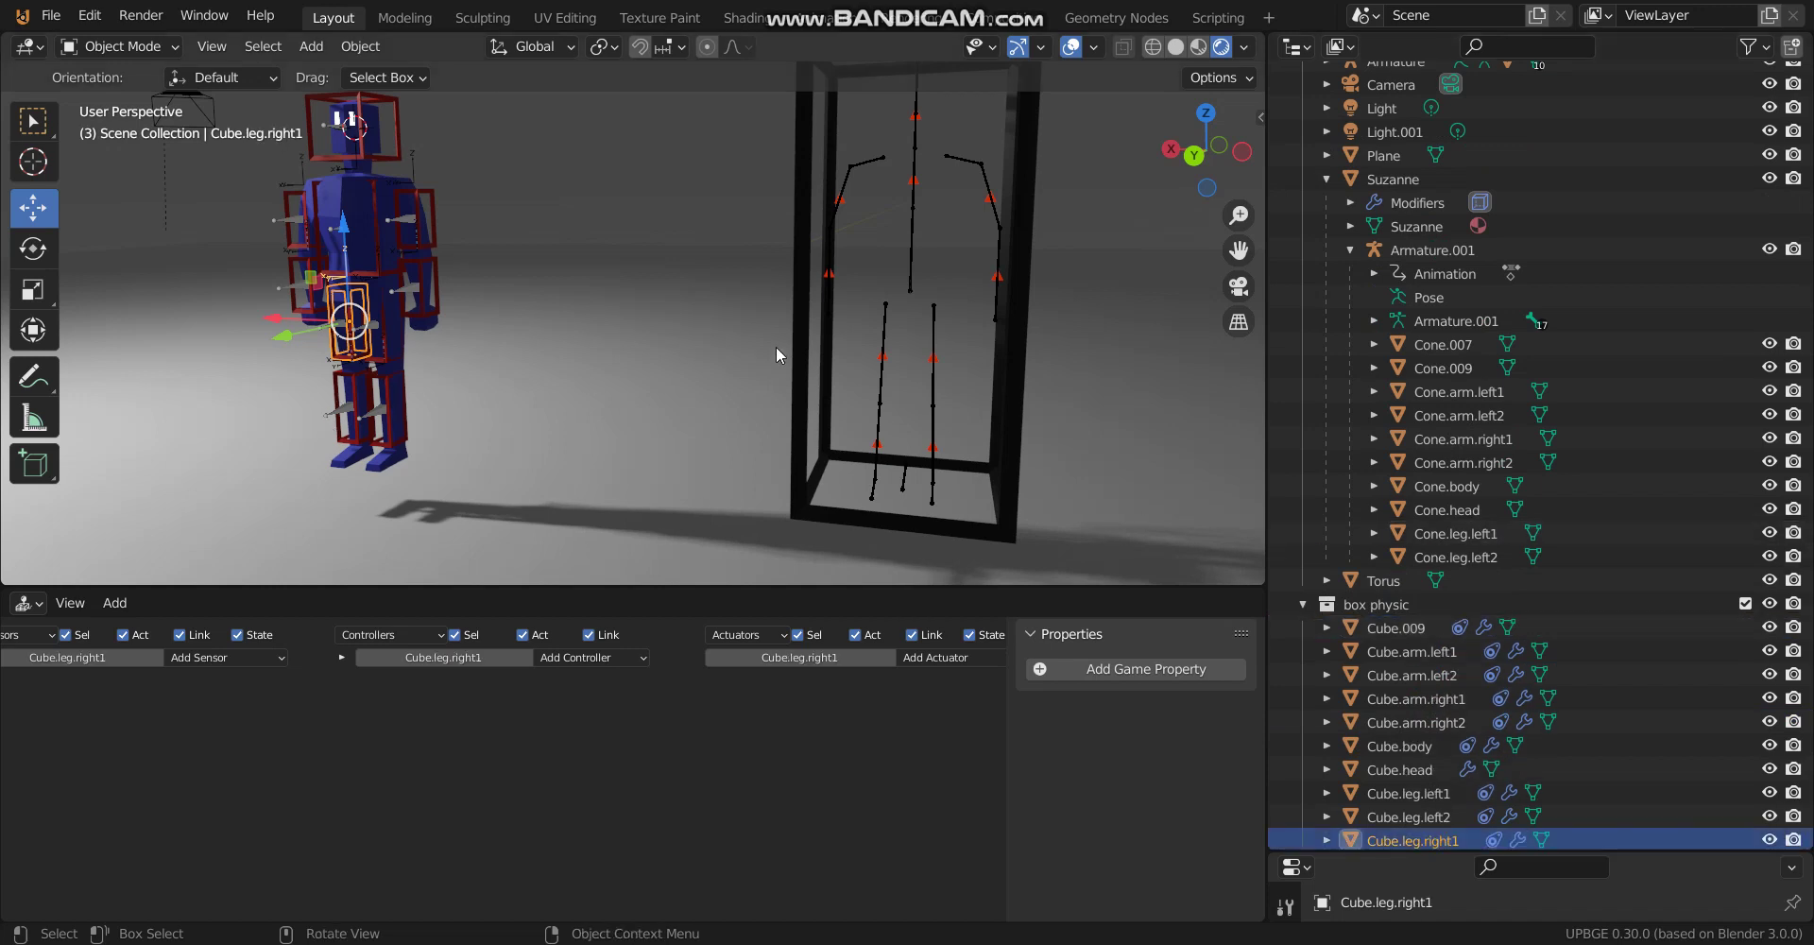
# Select the cone at the caged armature's right thigh and rename it as Cone.leg.right1.
pyautogui.click(880, 360)
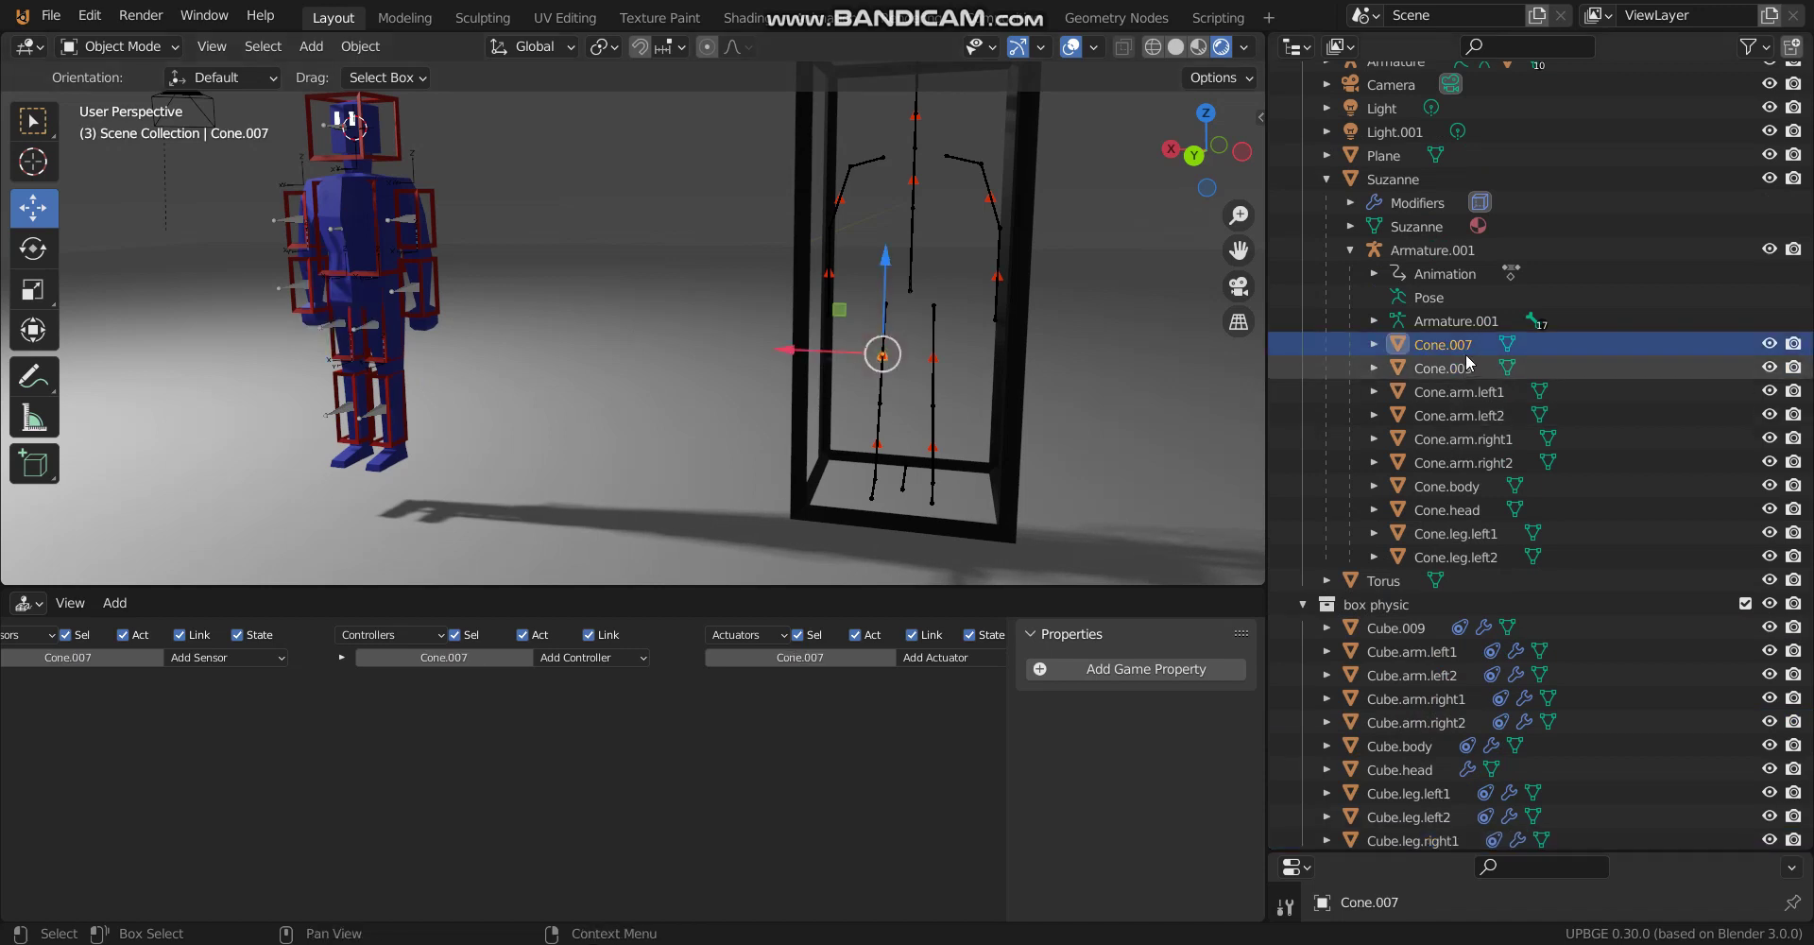
pyautogui.press('F2')
pyautogui.click(1486, 420)
pyautogui.press('BackSpace')
pyautogui.press('BackSpace')
pyautogui.press('BackSpace')
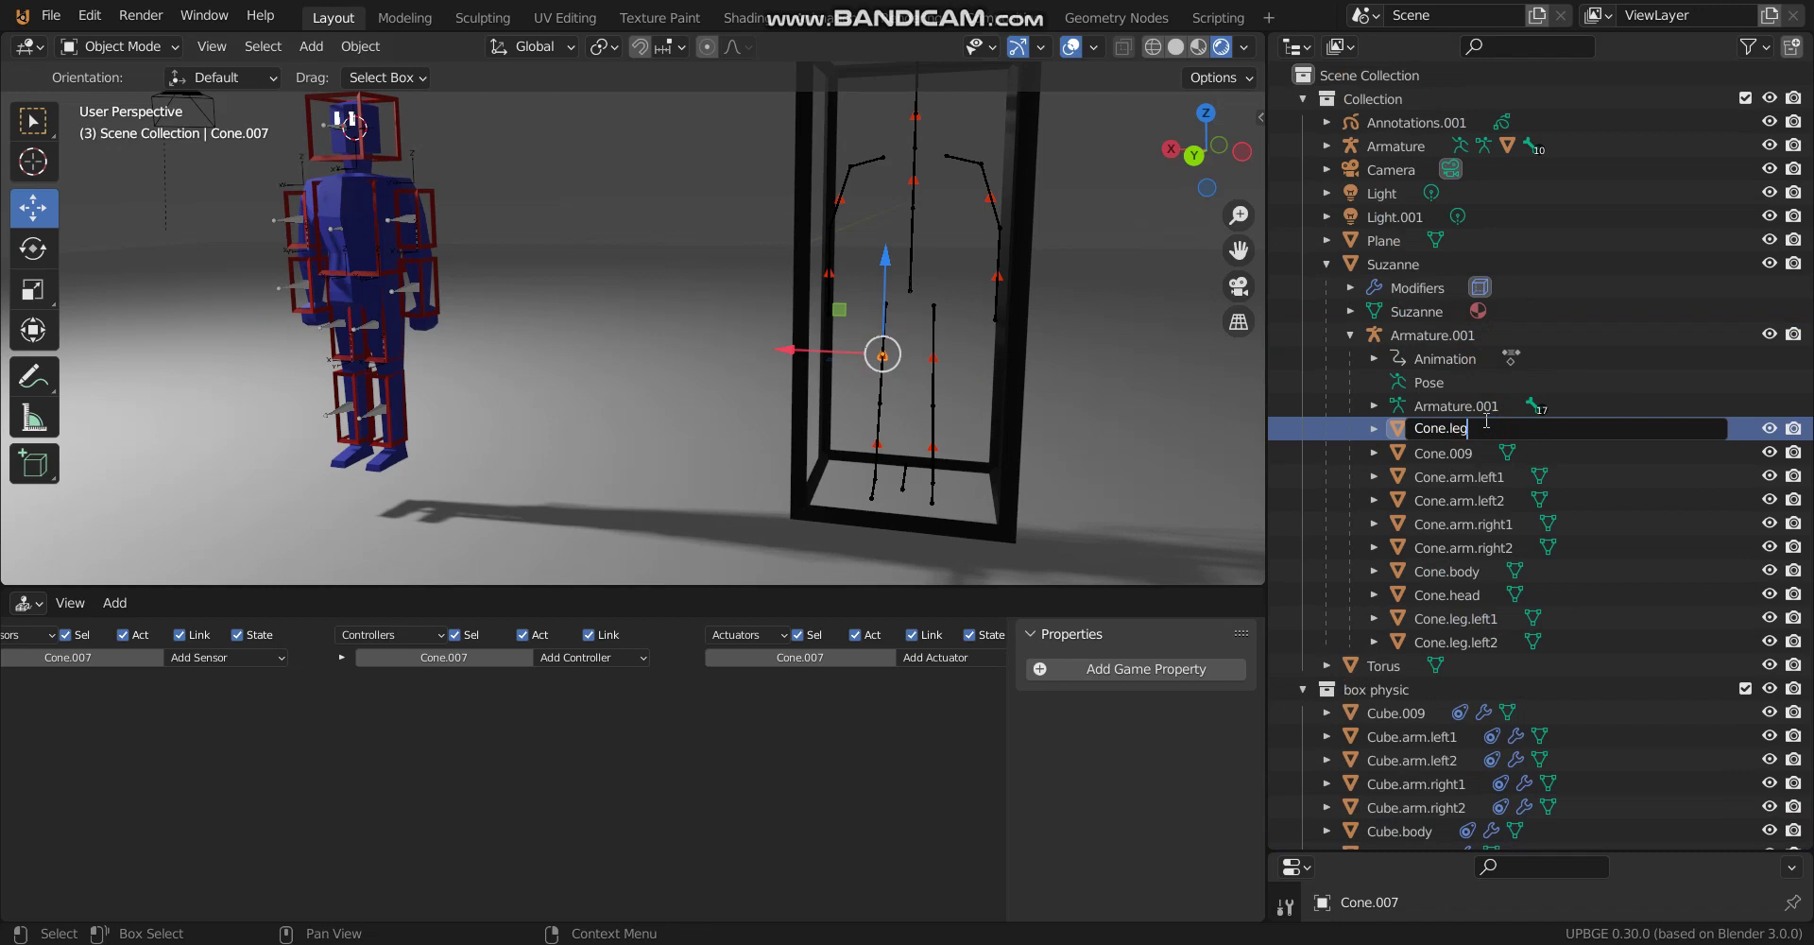
pyautogui.write('ight1')
pyautogui.press('Return')
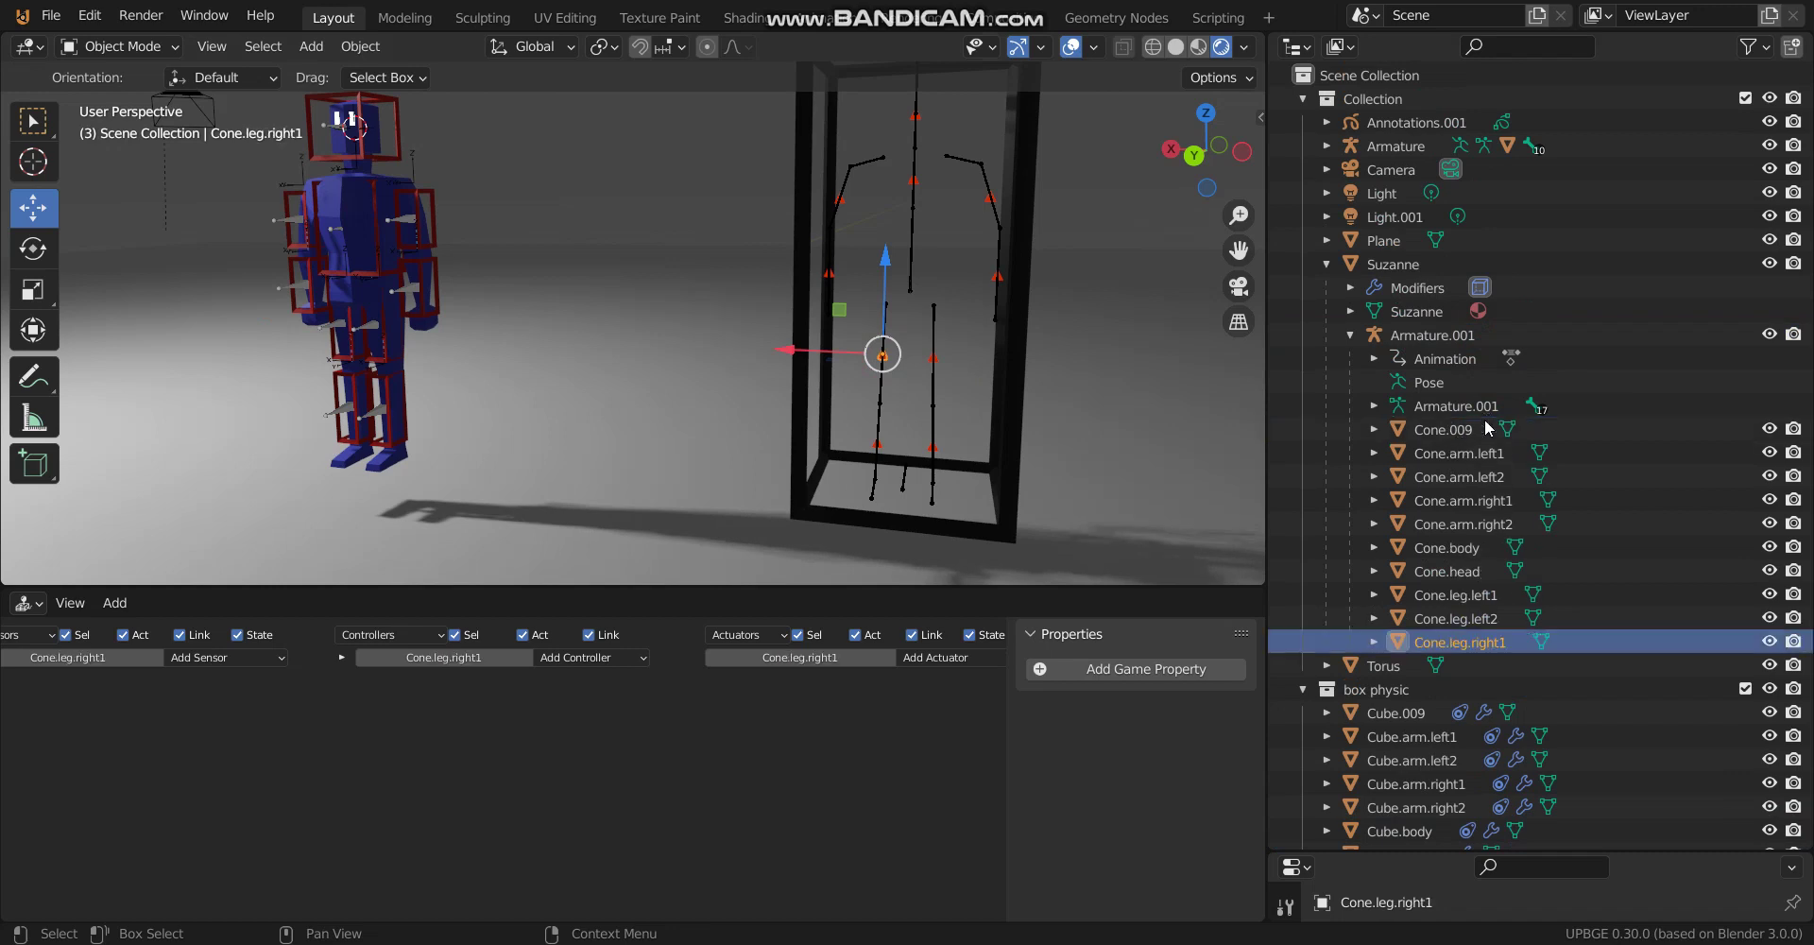
# Select the physics box around the character's right lower leg and rename it as Cube.leg.right2.
pyautogui.click(336, 397)
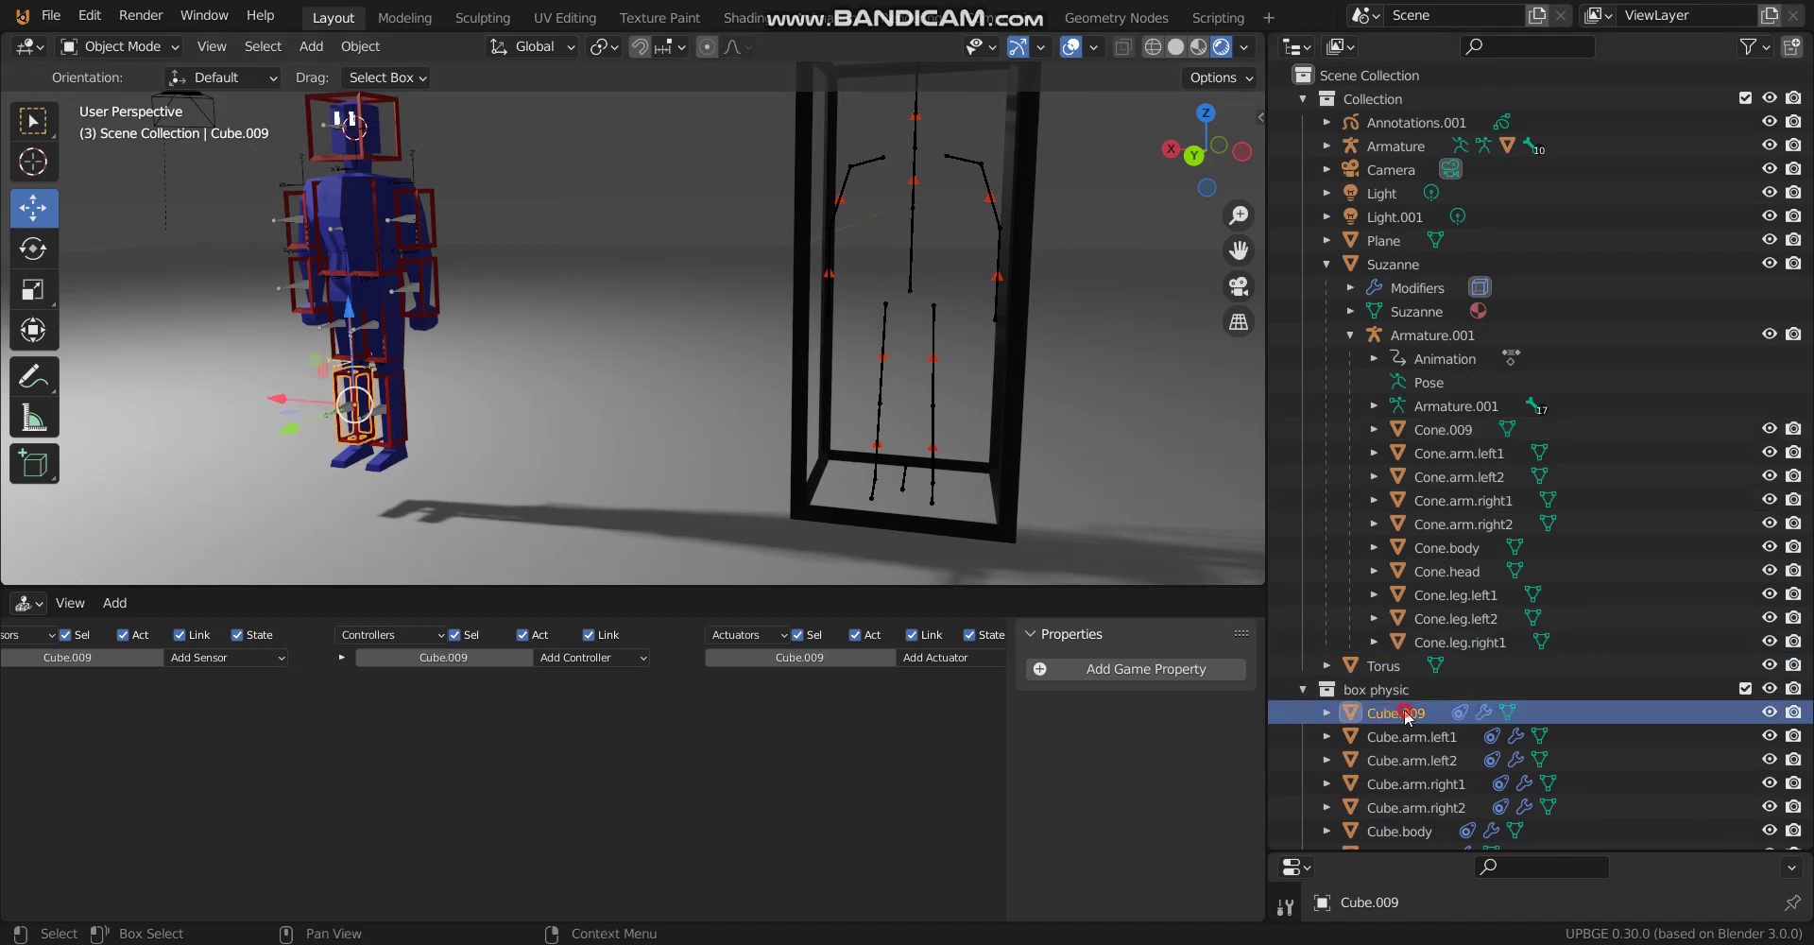
pyautogui.scroll(-2, 1408, 714)
pyautogui.doubleClick(1439, 626)
pyautogui.click(1438, 626)
pyautogui.press('BackSpace')
pyautogui.press('BackSpace')
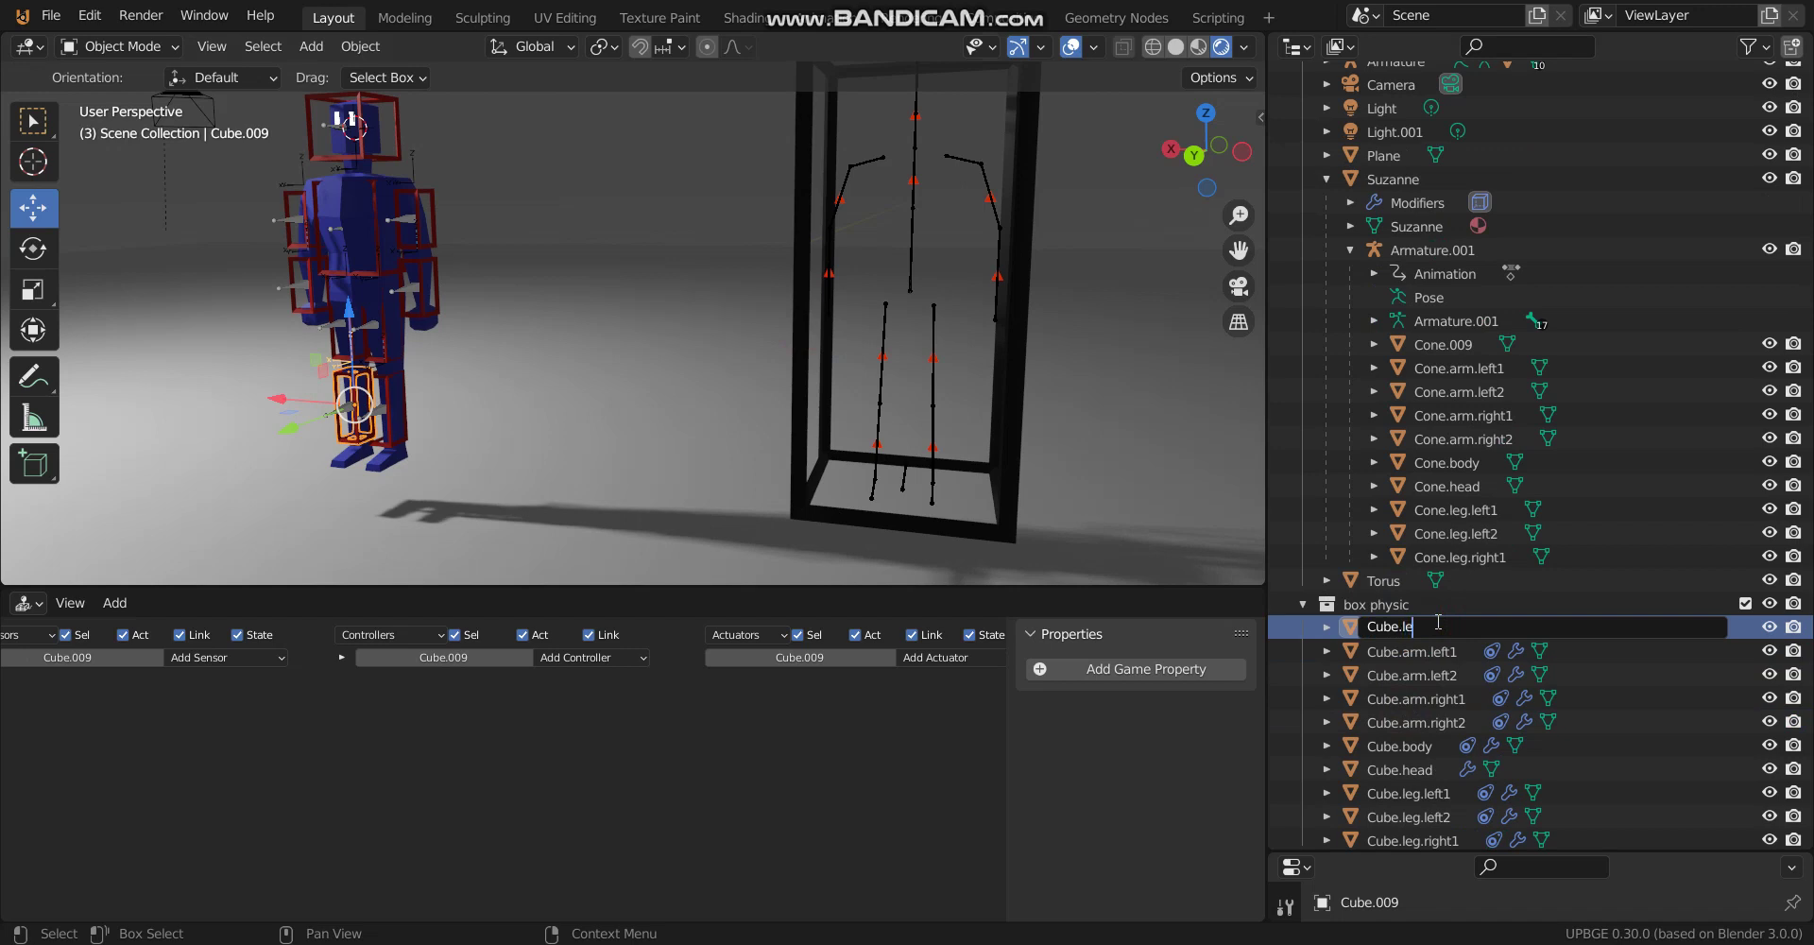
pyautogui.write('leg.right2')
pyautogui.press('Return')
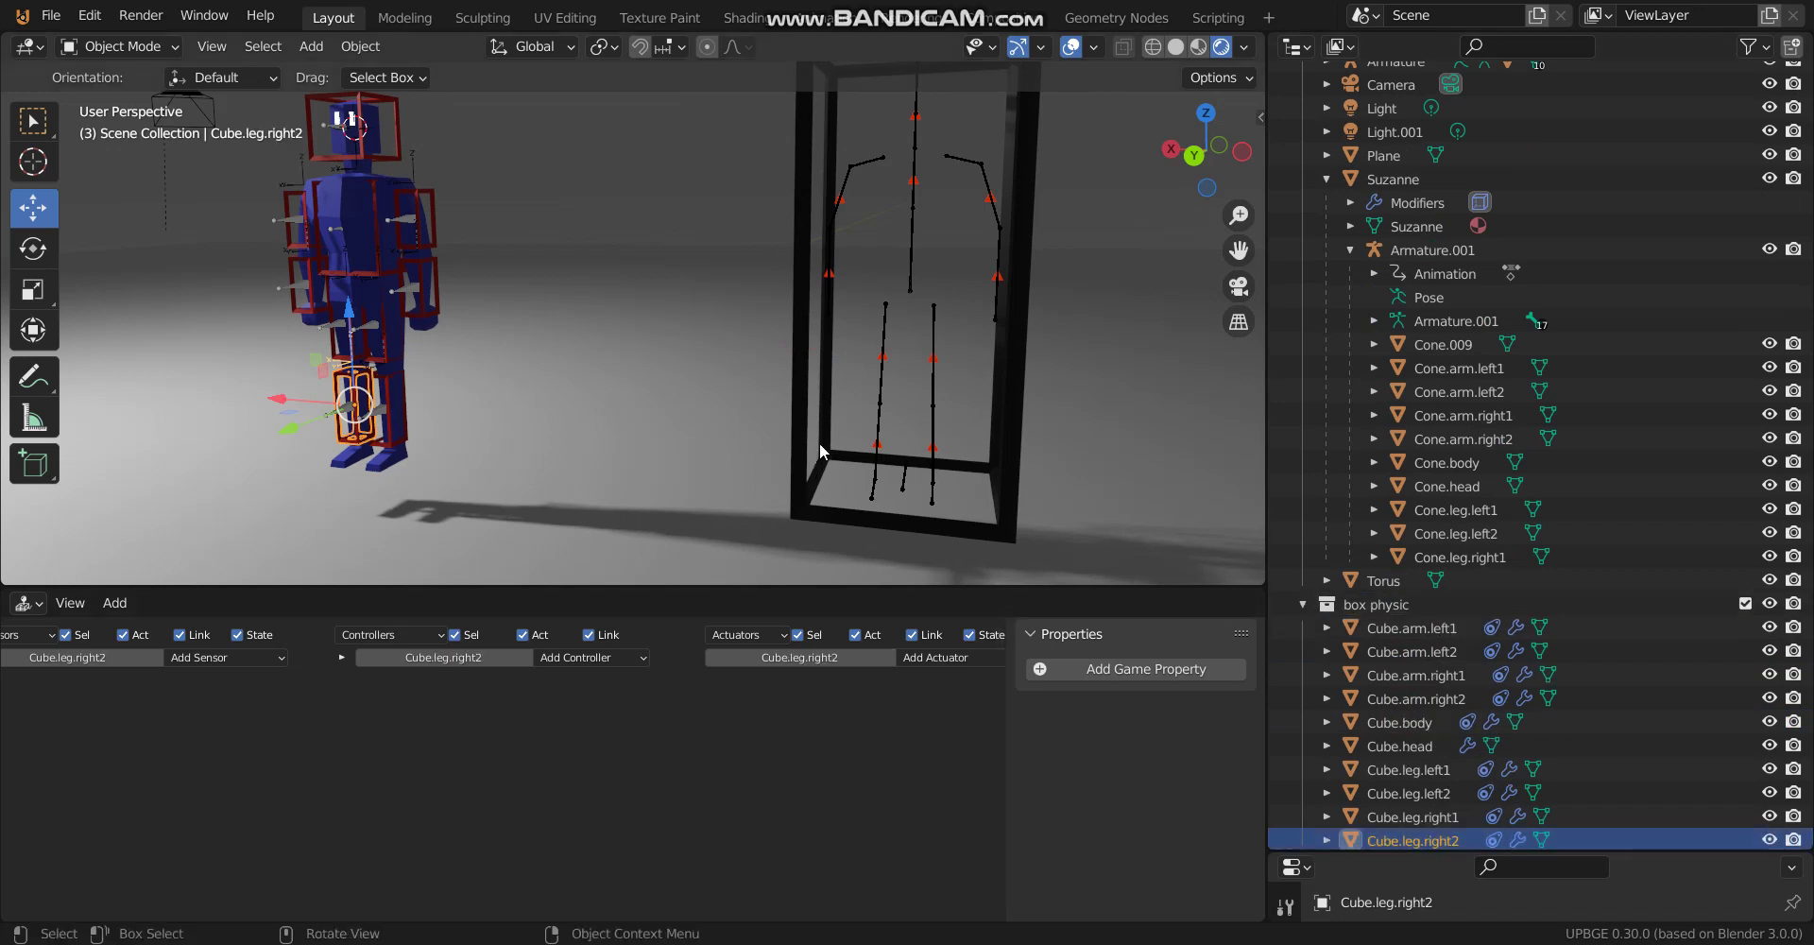
# Select the cone at the caged armature's right lower leg and rename it as Cone.leg.right2.
pyautogui.click(881, 446)
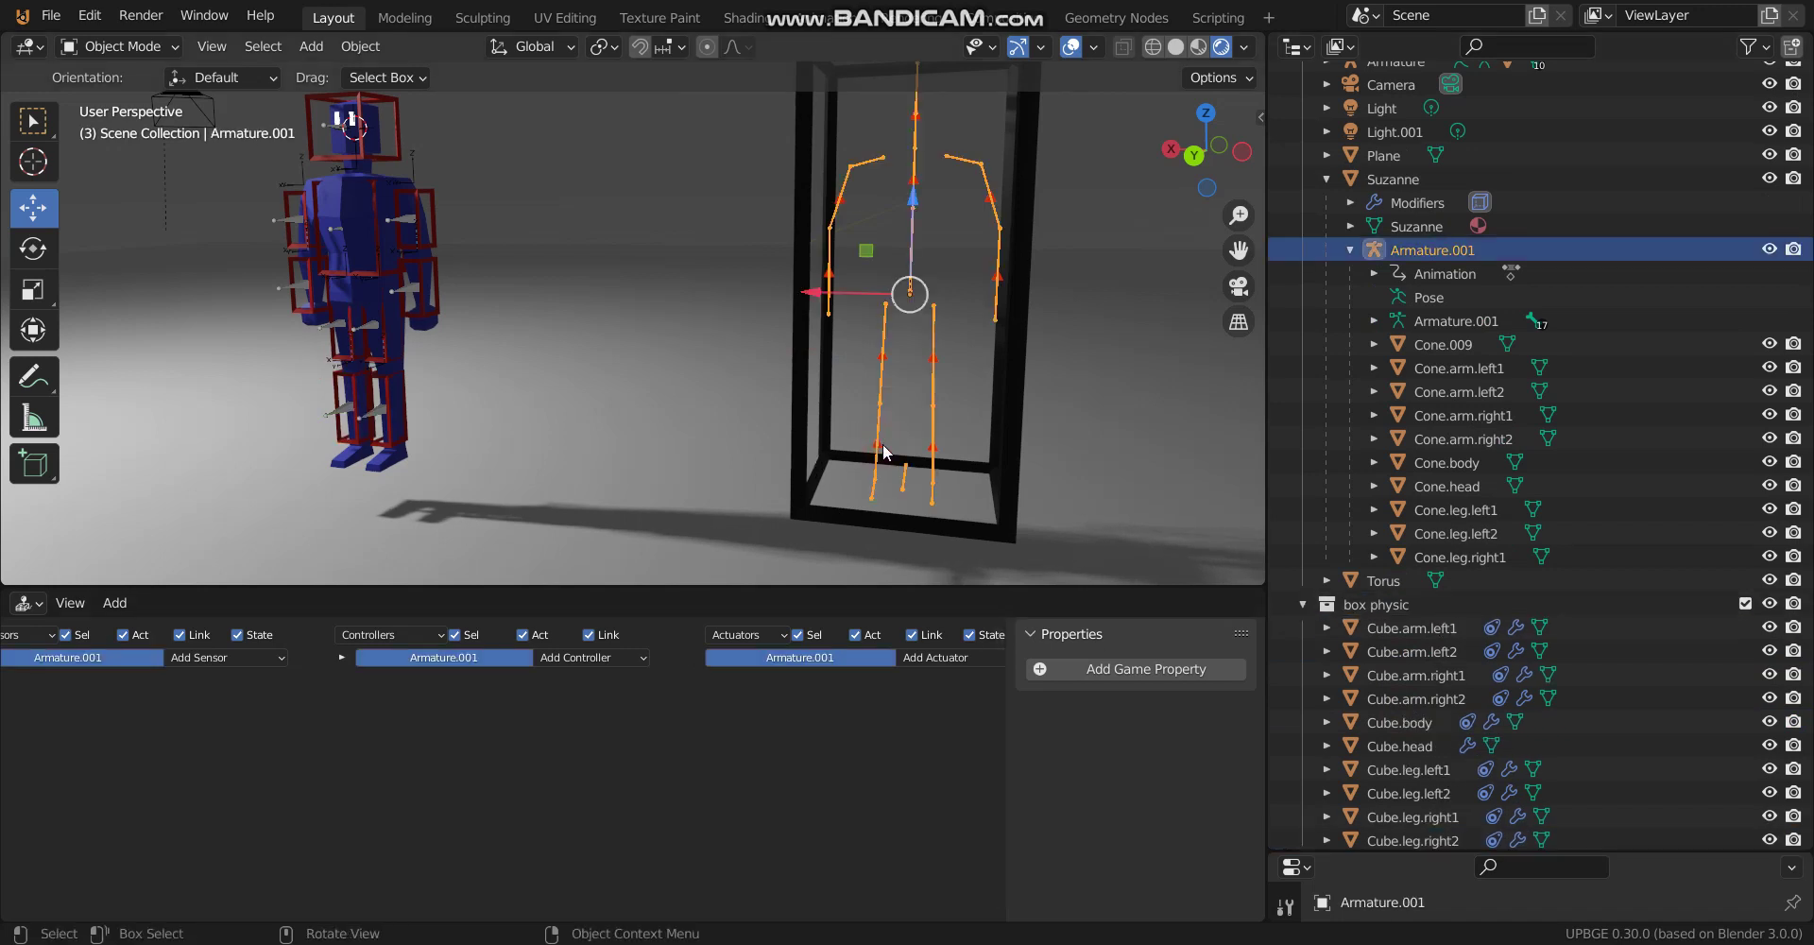
pyautogui.click(882, 451)
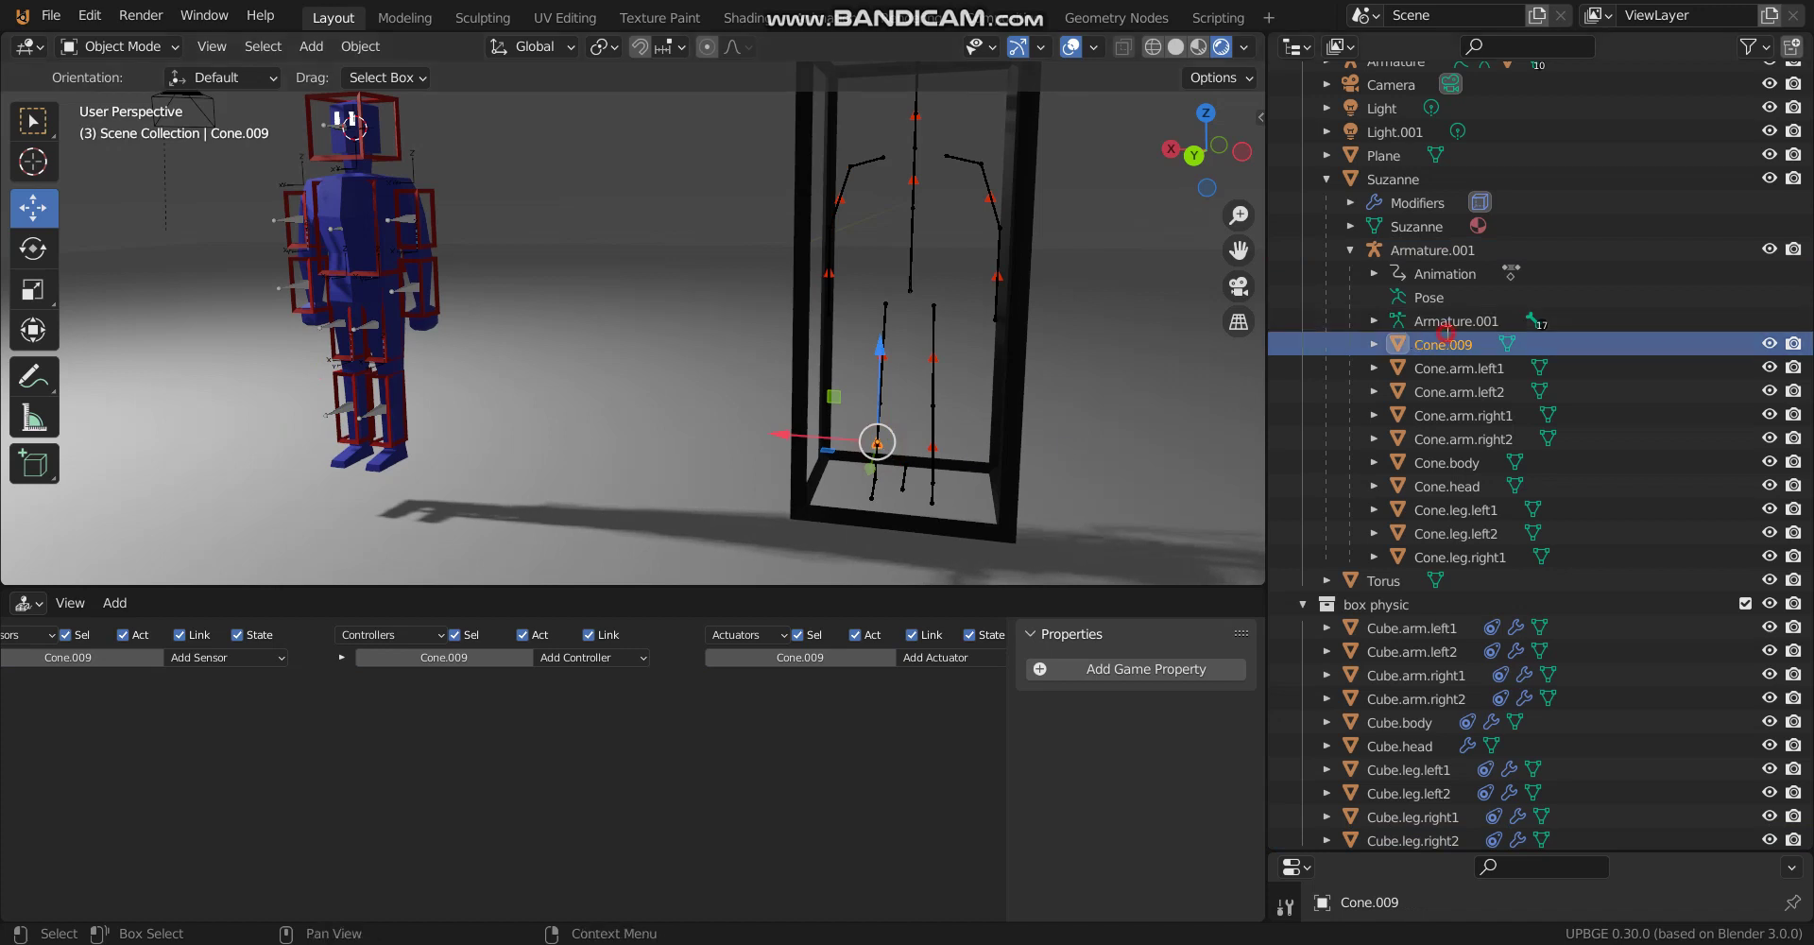
pyautogui.doubleClick(1489, 344)
pyautogui.click(1483, 426)
pyautogui.press('BackSpace')
pyautogui.press('BackSpace')
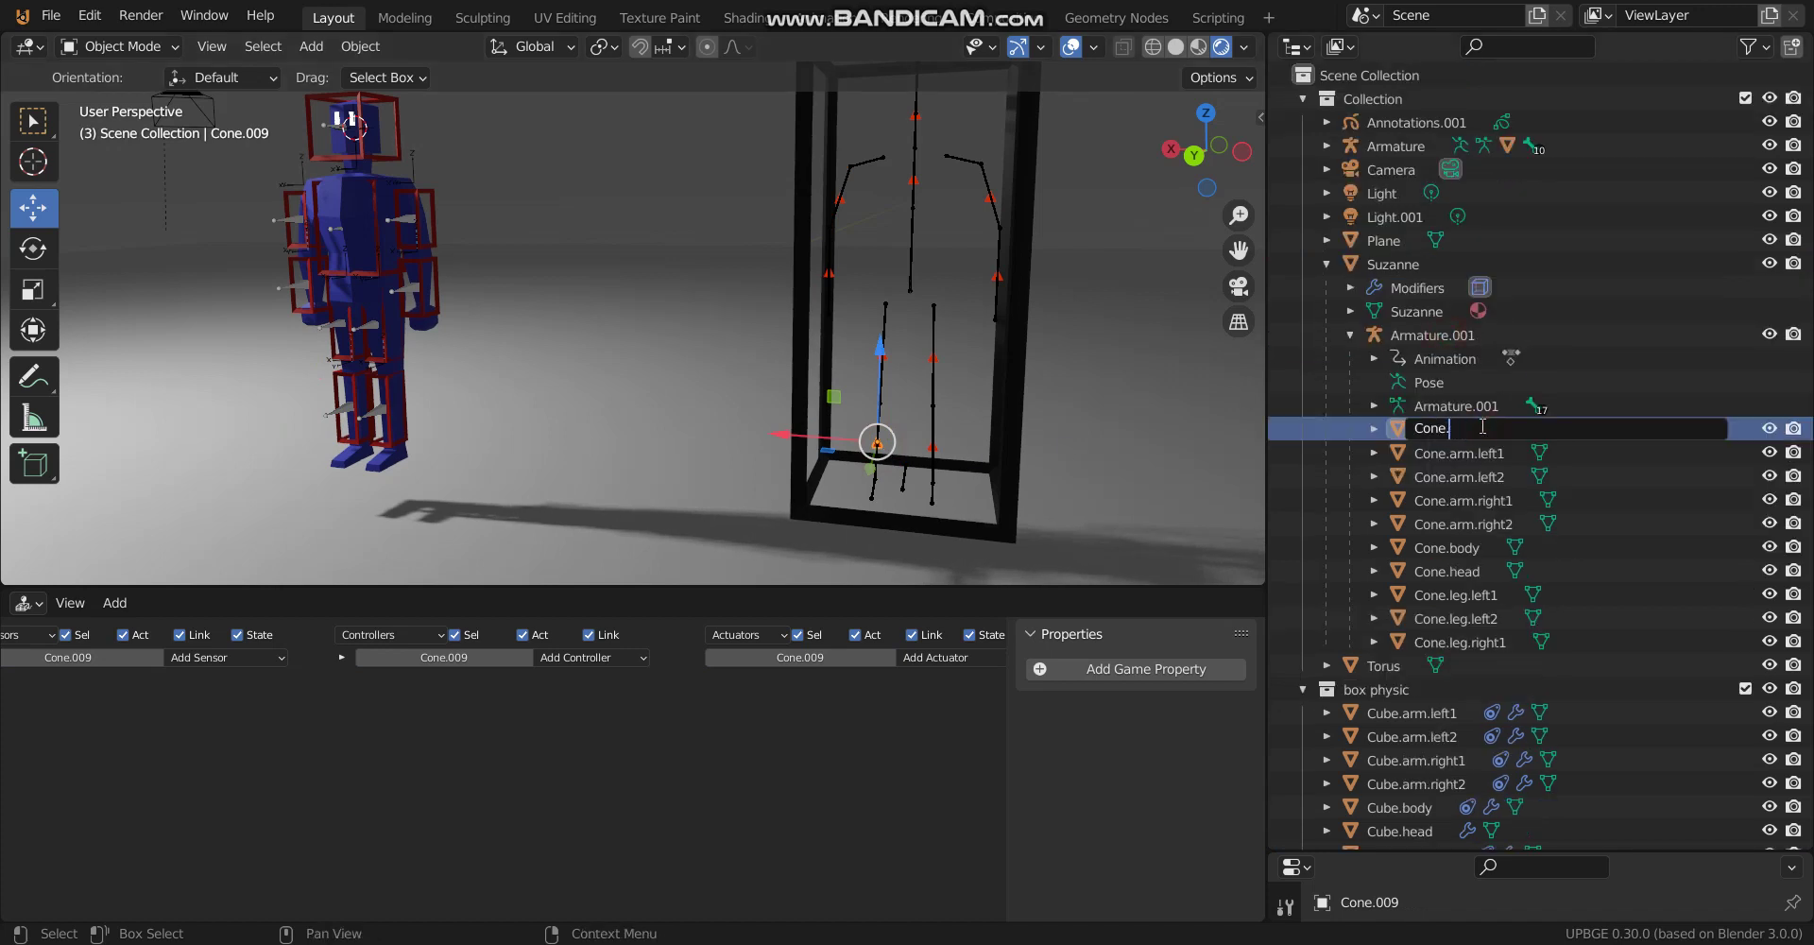
pyautogui.write('leg.right2')
pyautogui.press('Return')
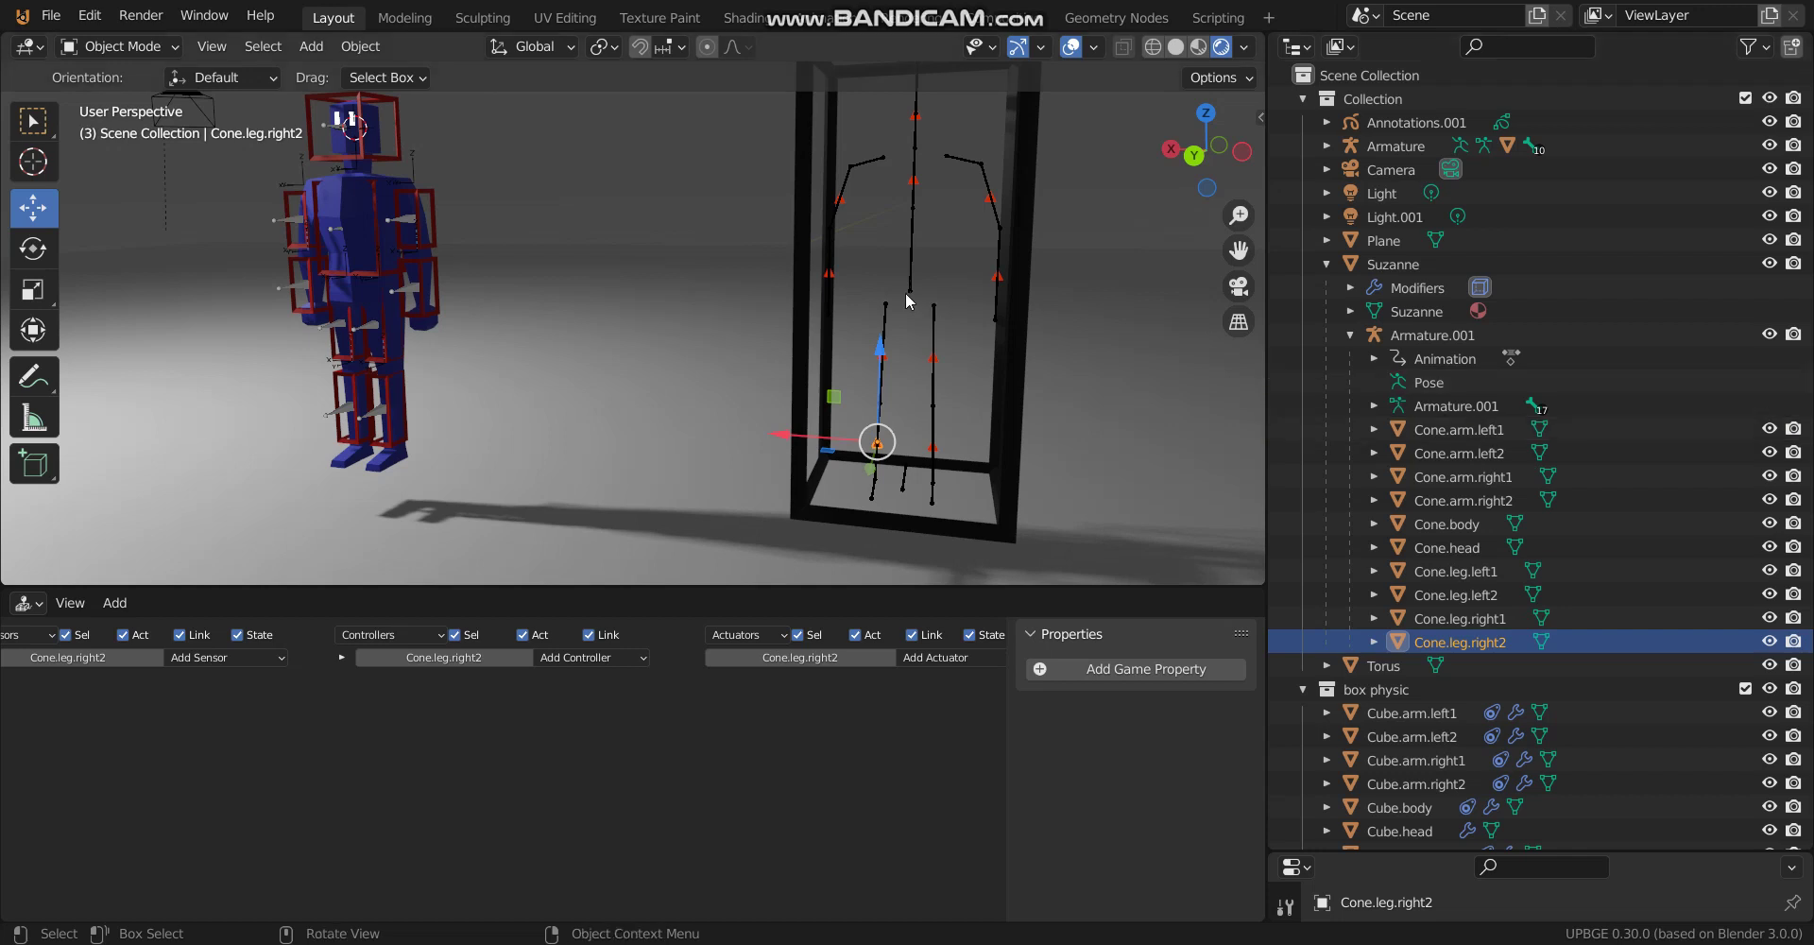
# Deselect everything, save the start2.blend file and run the game to test the ragdoll.
pyautogui.moveTo(747, 274); pyautogui.dragTo(683, 178, button='middle')
pyautogui.click(628, 167)
pyautogui.hotkey('ctrl', 's')
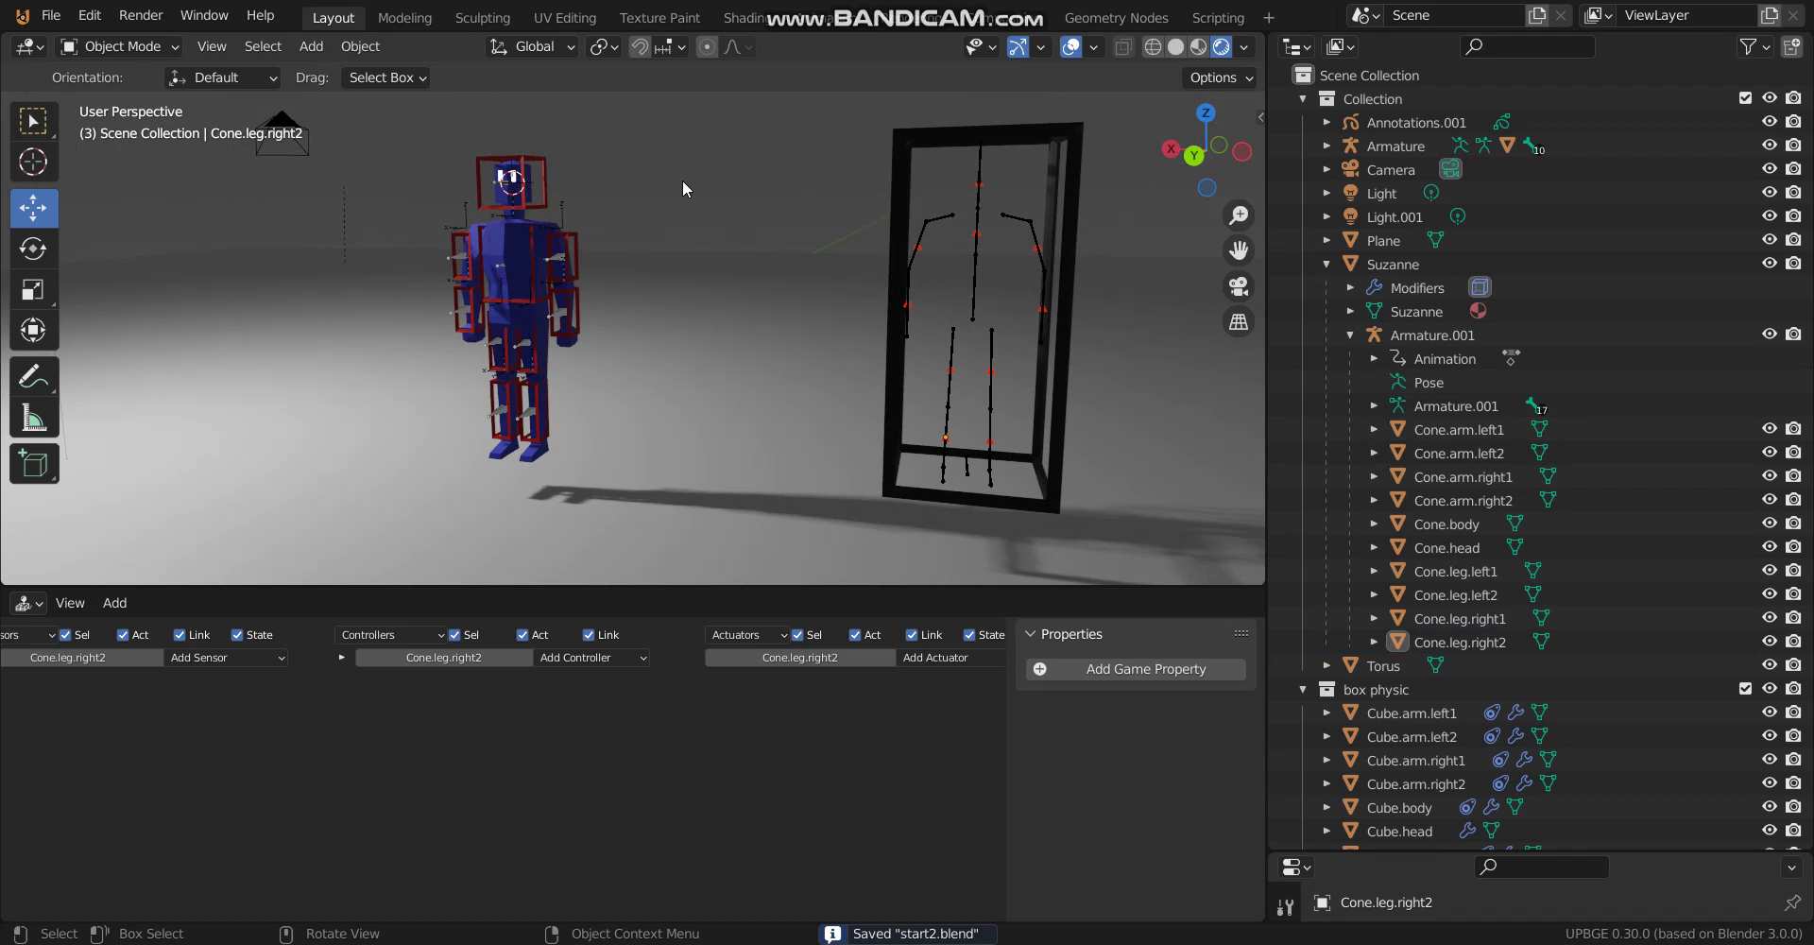
pyautogui.press('p')
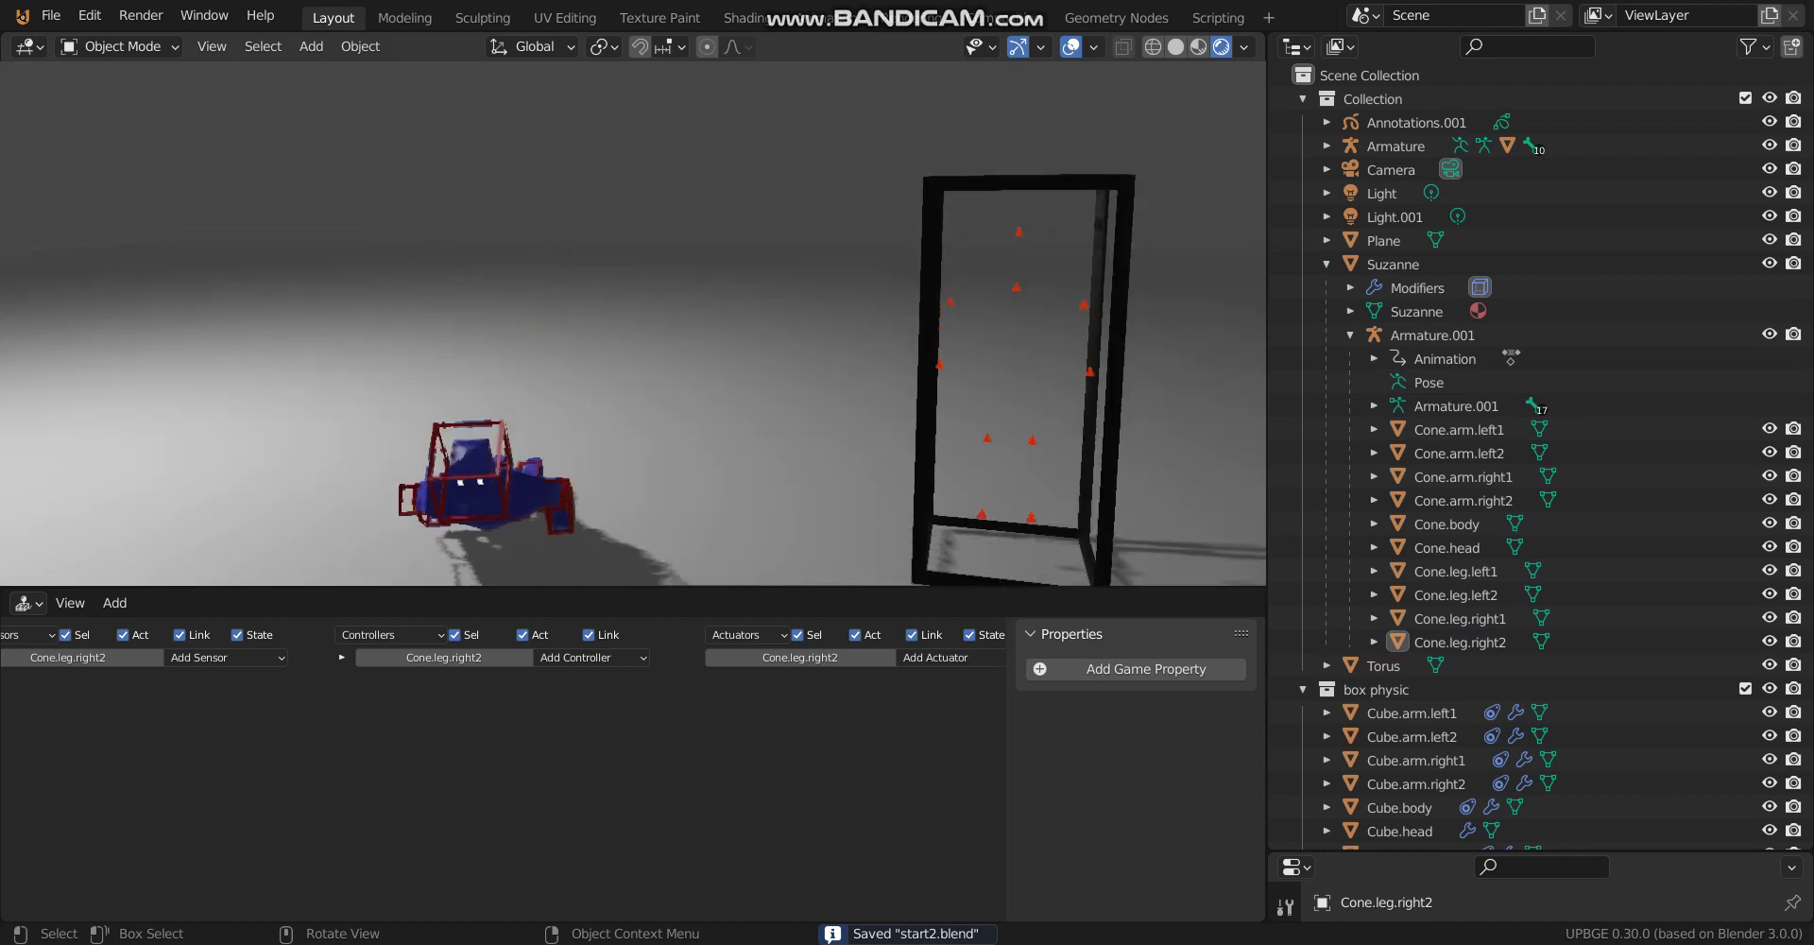
# Stop the game, select the black cage around the armature and add two game properties to it.
pyautogui.press('Escape')
pyautogui.moveTo(633, 331); pyautogui.dragTo(694, 338, button='middle')
pyautogui.moveTo(782, 378); pyautogui.dragTo(749, 364, button='middle')
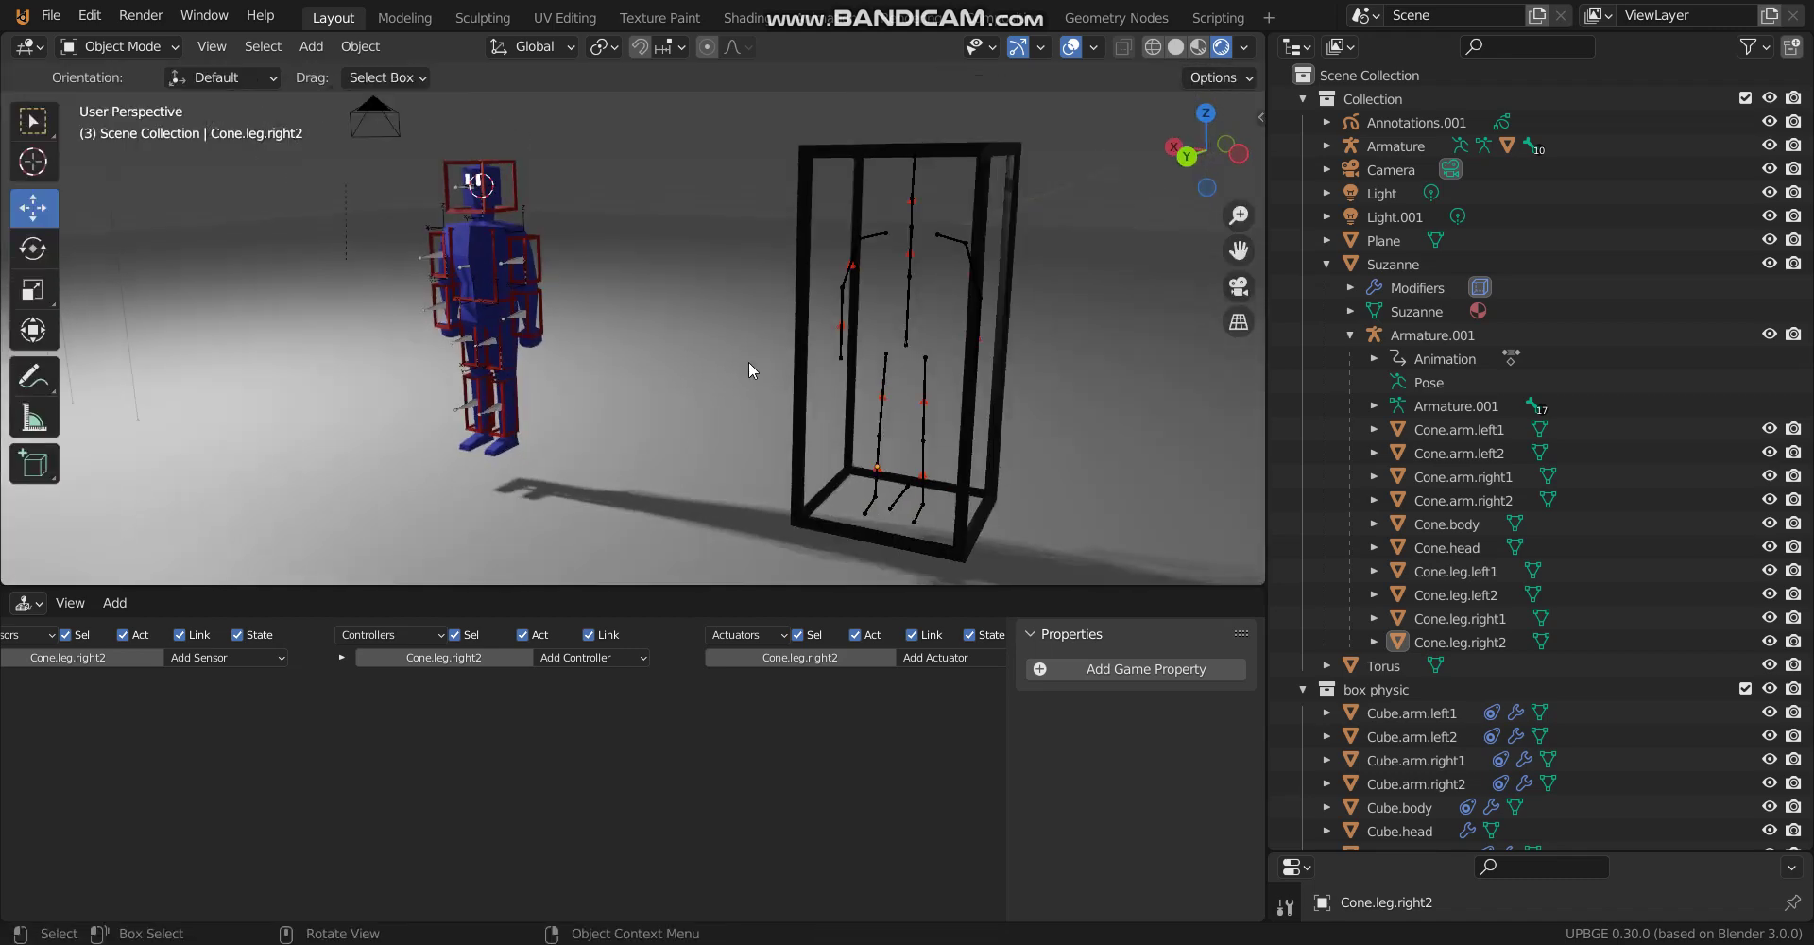
pyautogui.click(892, 156)
pyautogui.moveTo(808, 588); pyautogui.dragTo(832, 454)
pyautogui.click(1126, 540)
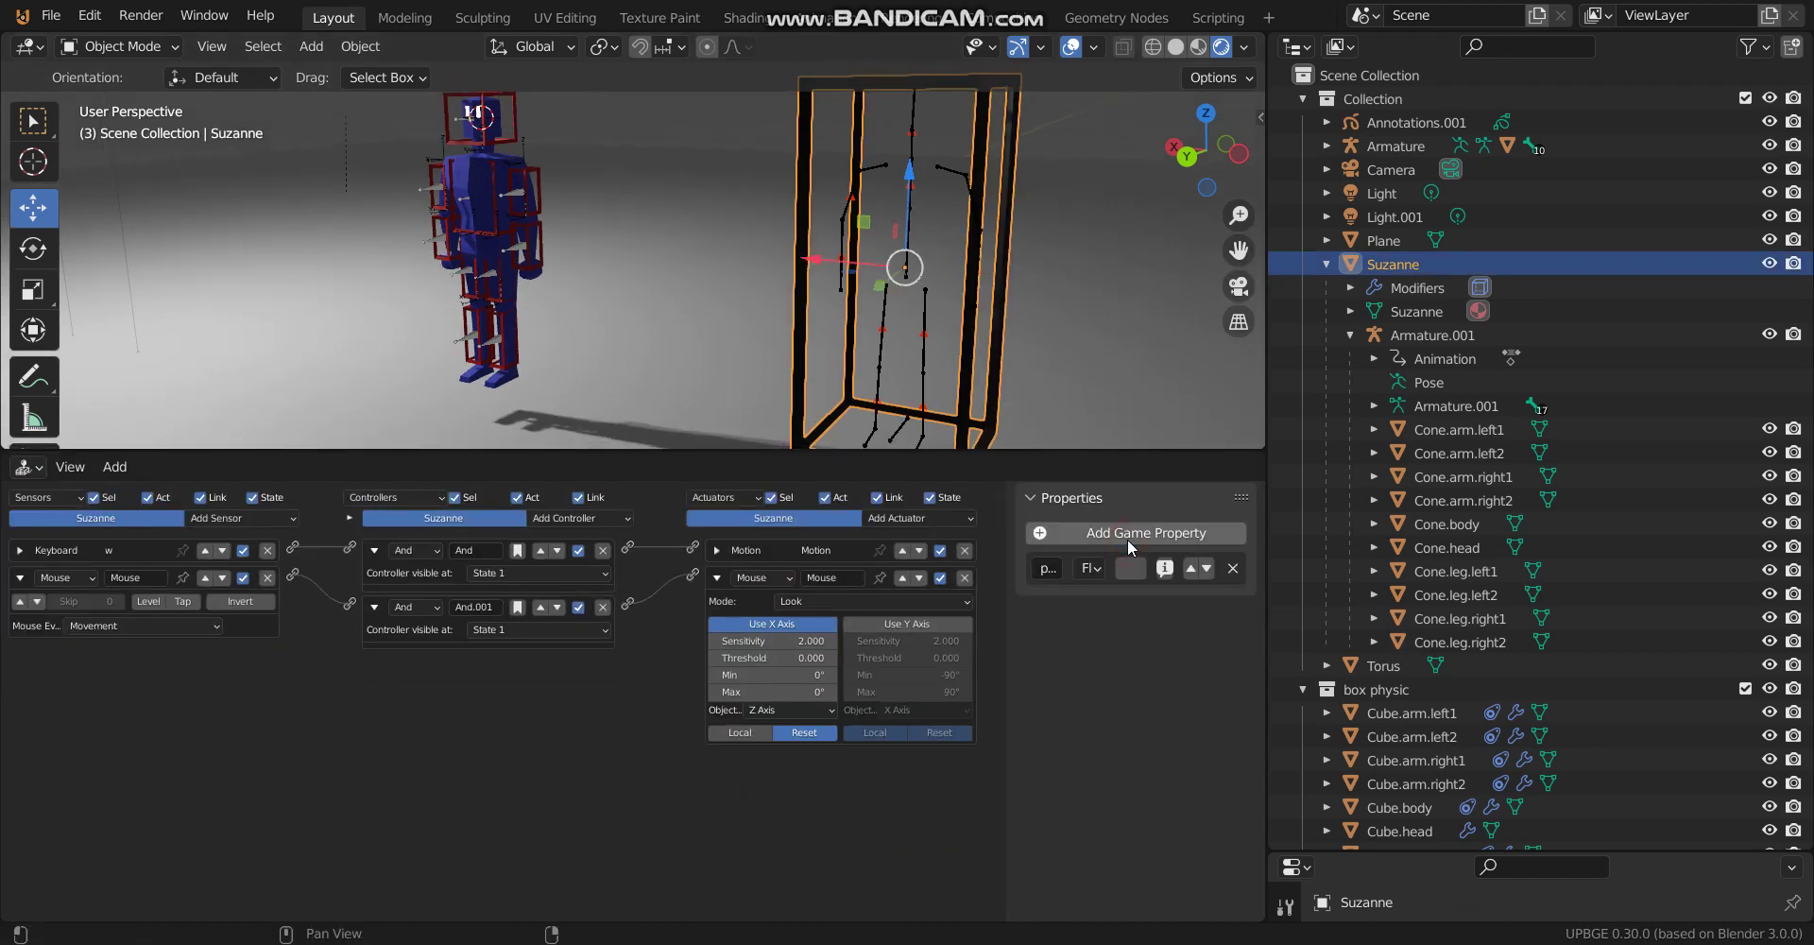
pyautogui.click(1125, 539)
pyautogui.moveTo(1005, 683); pyautogui.dragTo(798, 684)
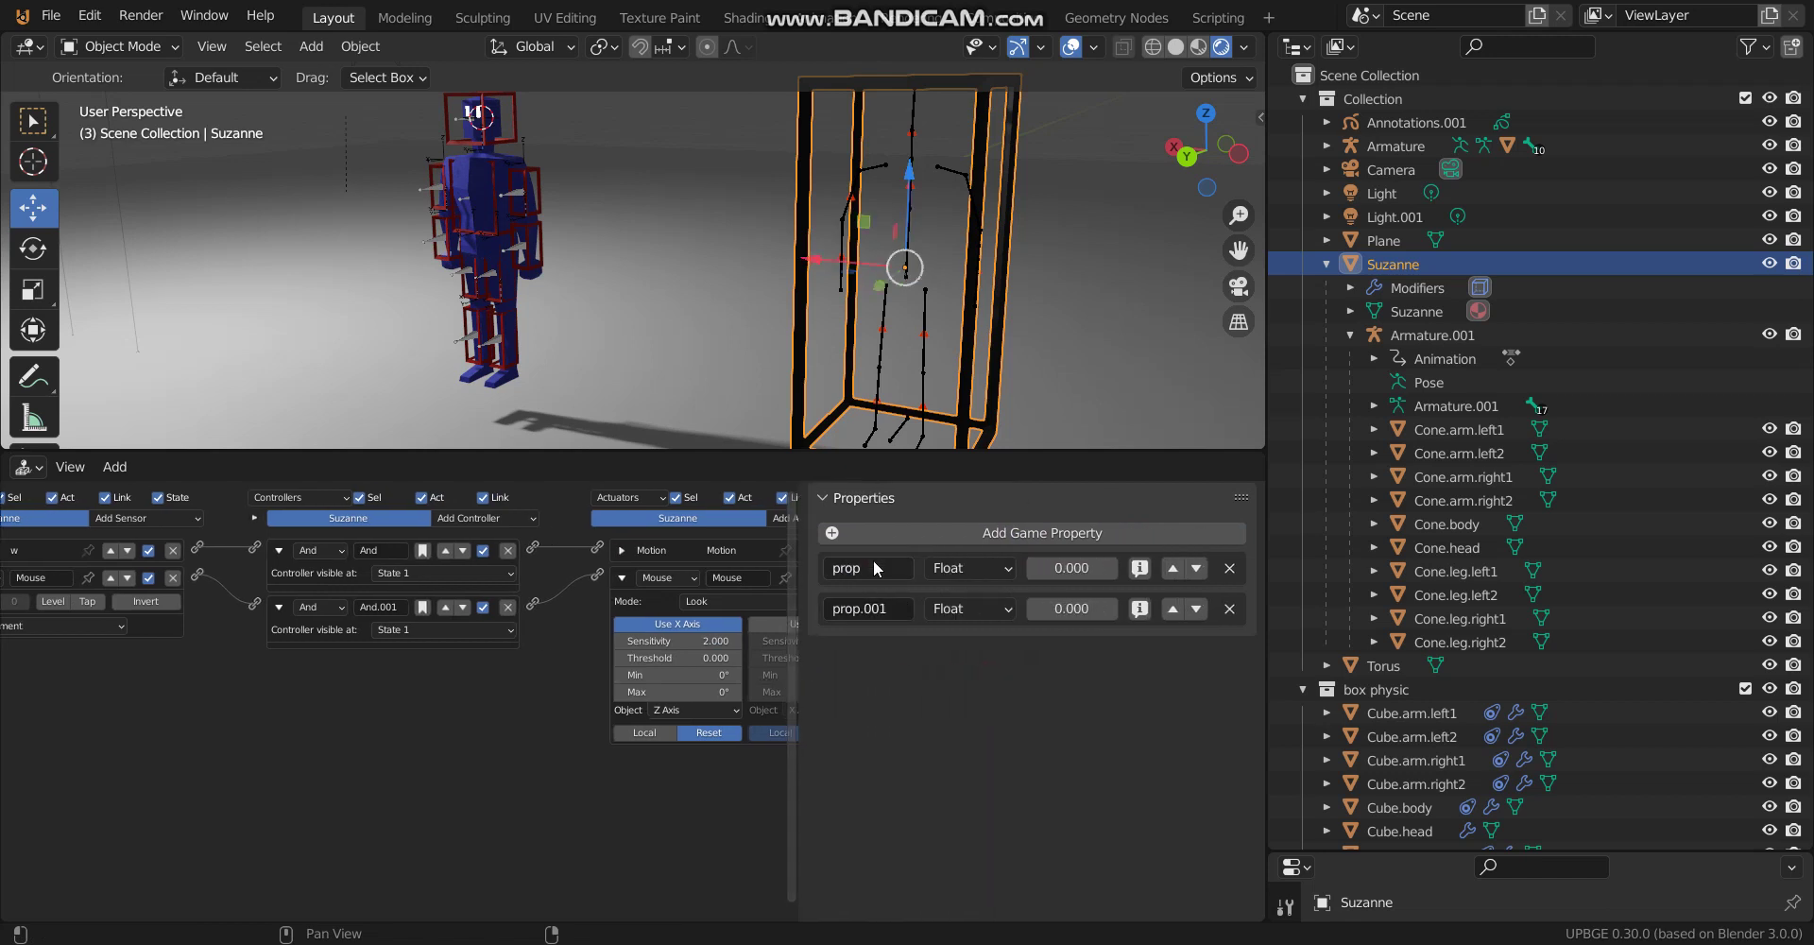
# Rename the cage's first game property as statuS, set its type to String and enable its debug display.
pyautogui.click(887, 566)
pyautogui.write('a')
pyautogui.write('ta')
pyautogui.press('BackSpace')
pyautogui.press('BackSpace')
pyautogui.write('tuS')
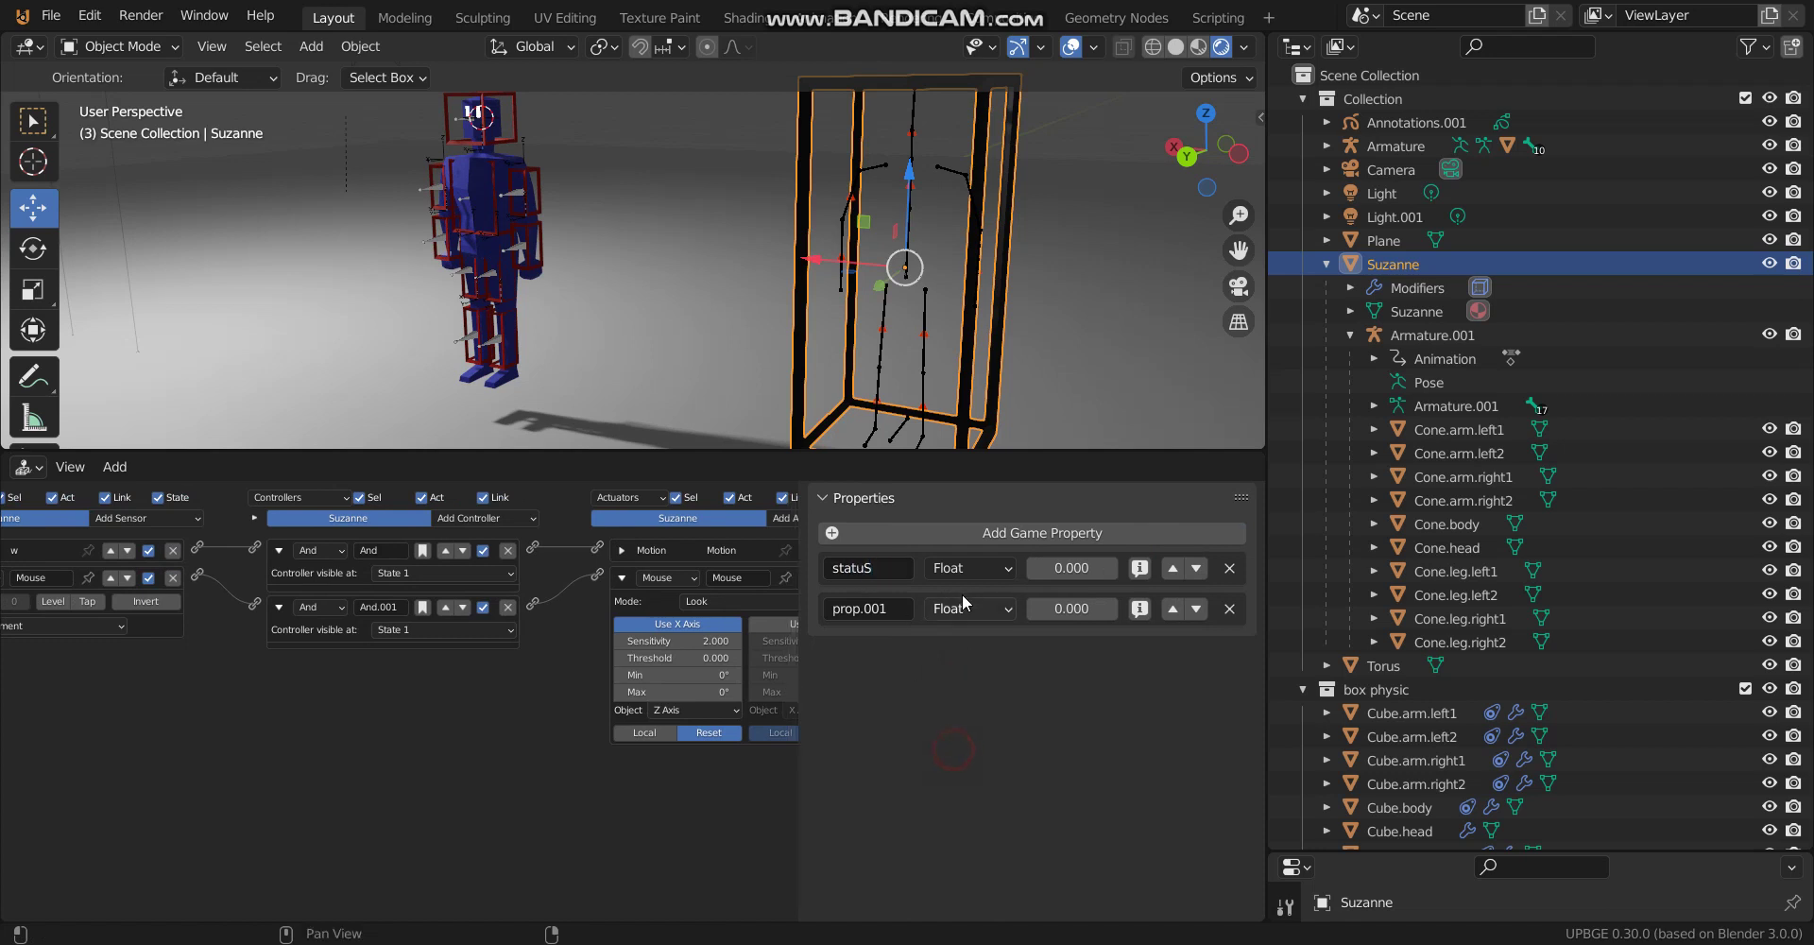
pyautogui.click(972, 569)
pyautogui.click(981, 672)
pyautogui.click(1140, 568)
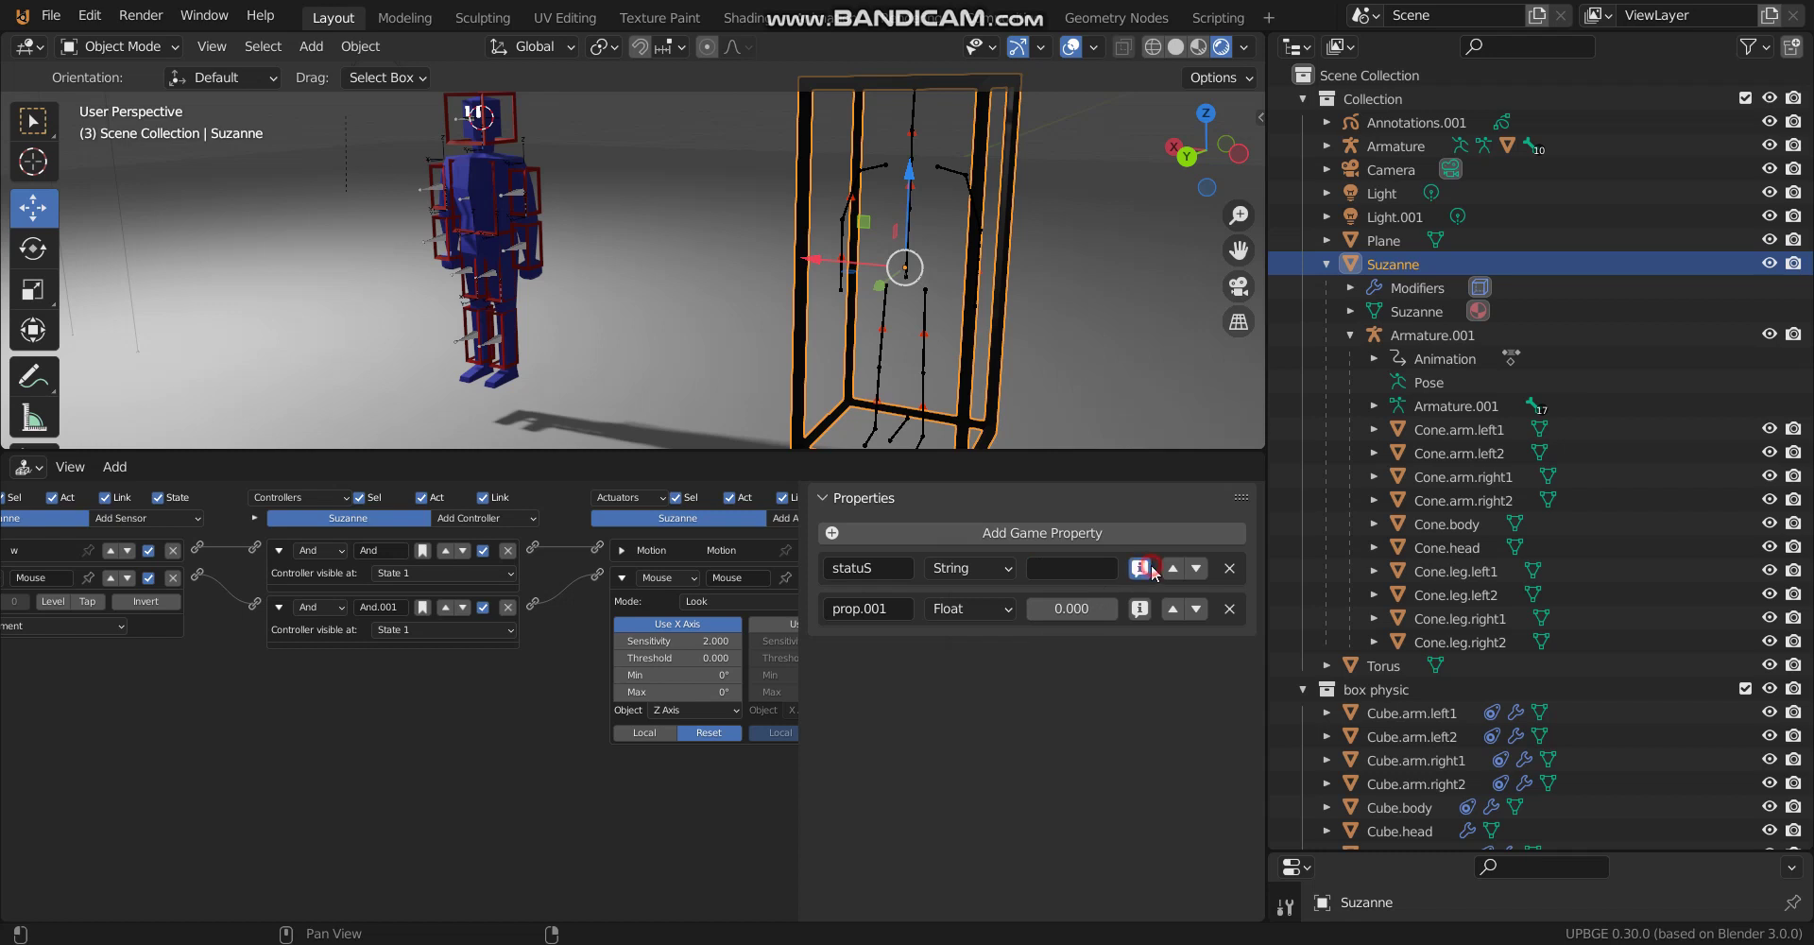
# Rename the second game property as nuM, make it an Integer with debug display enabled, and save the start2.blend file.
pyautogui.click(886, 610)
pyautogui.write('nuM')
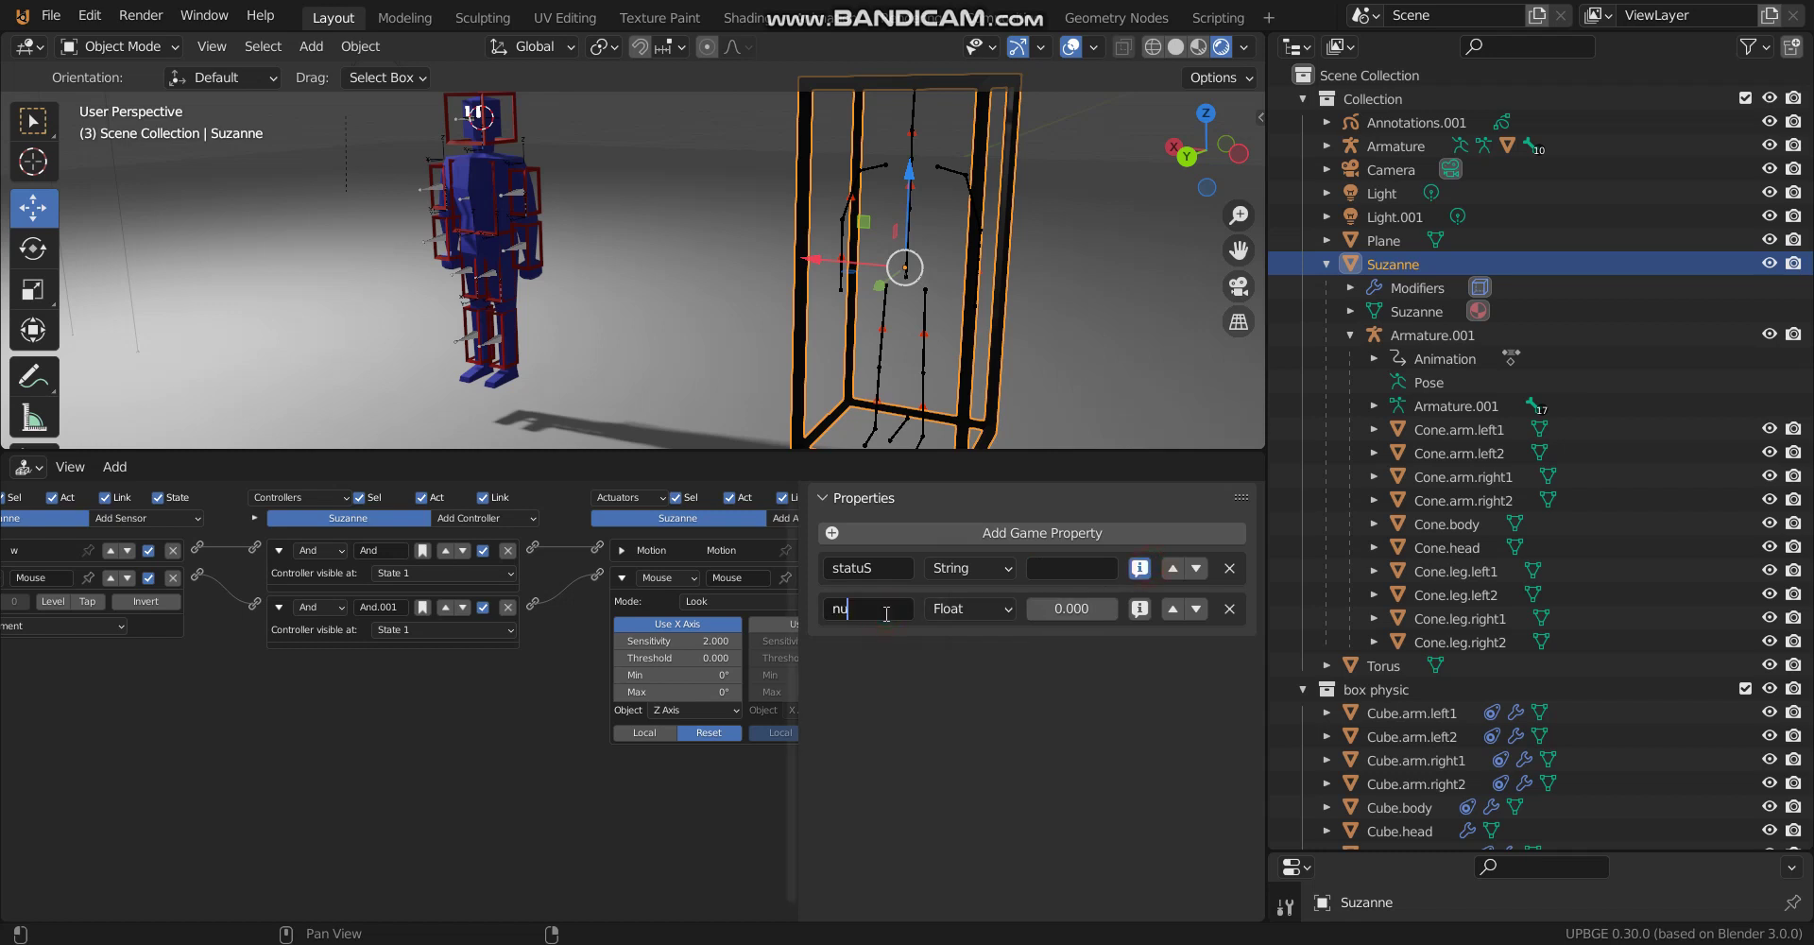
pyautogui.click(966, 608)
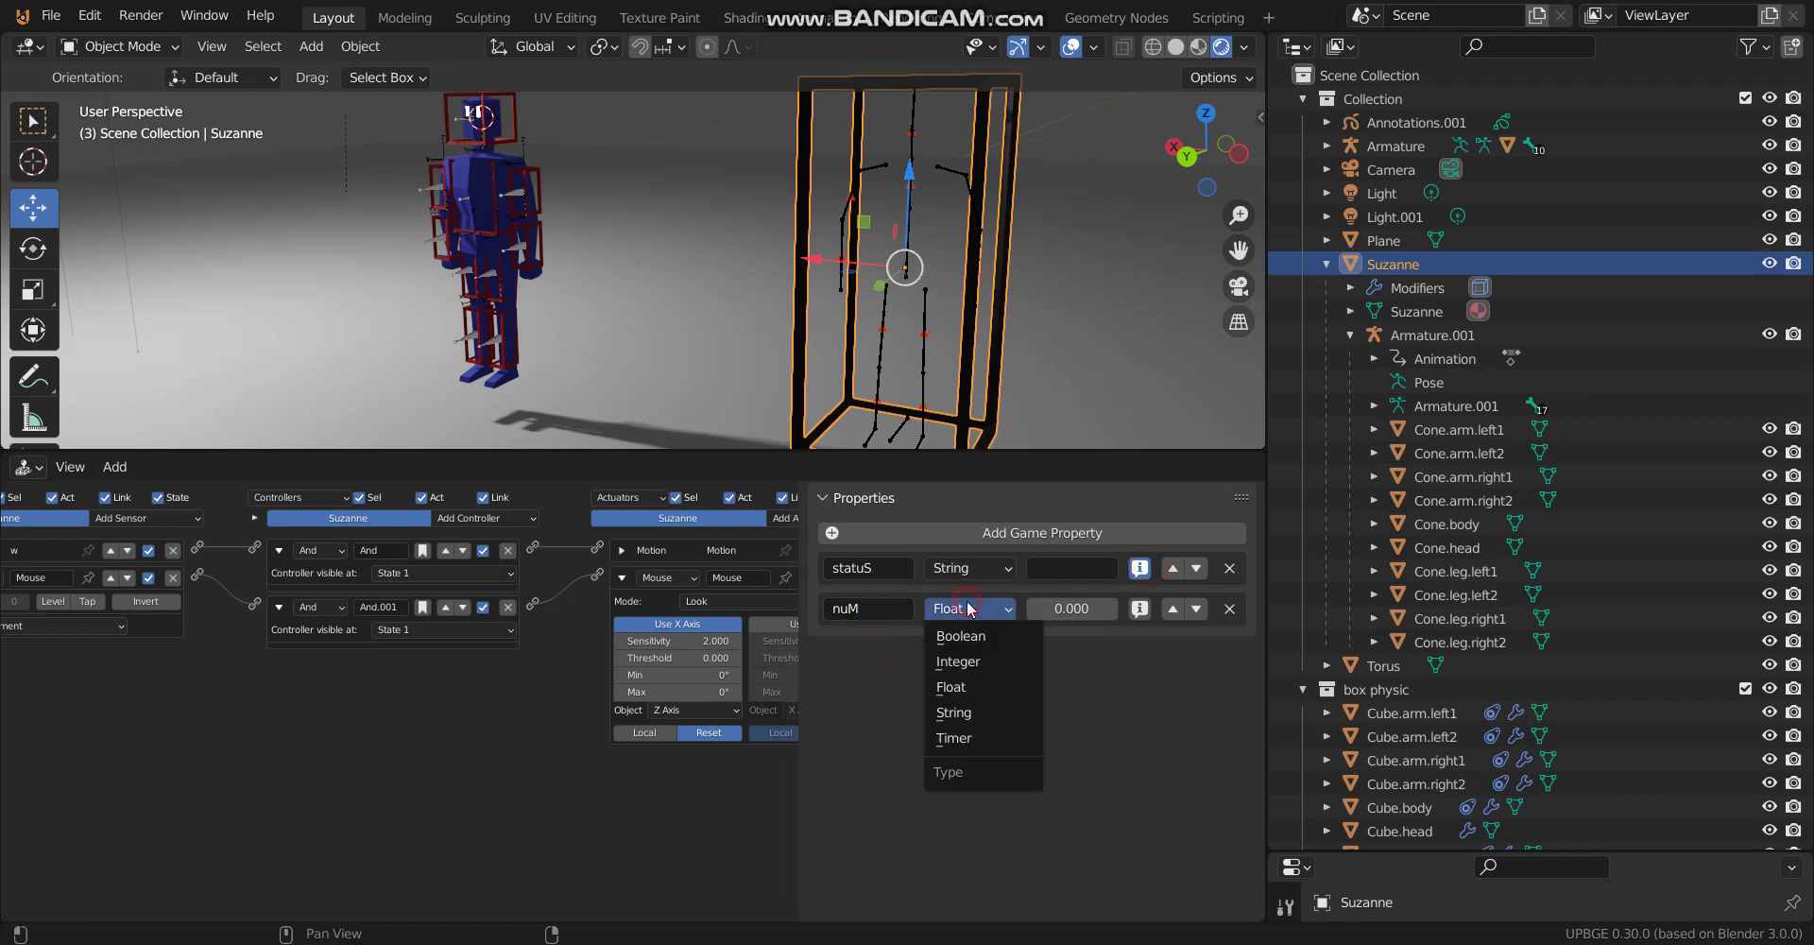
pyautogui.click(993, 657)
pyautogui.click(1140, 608)
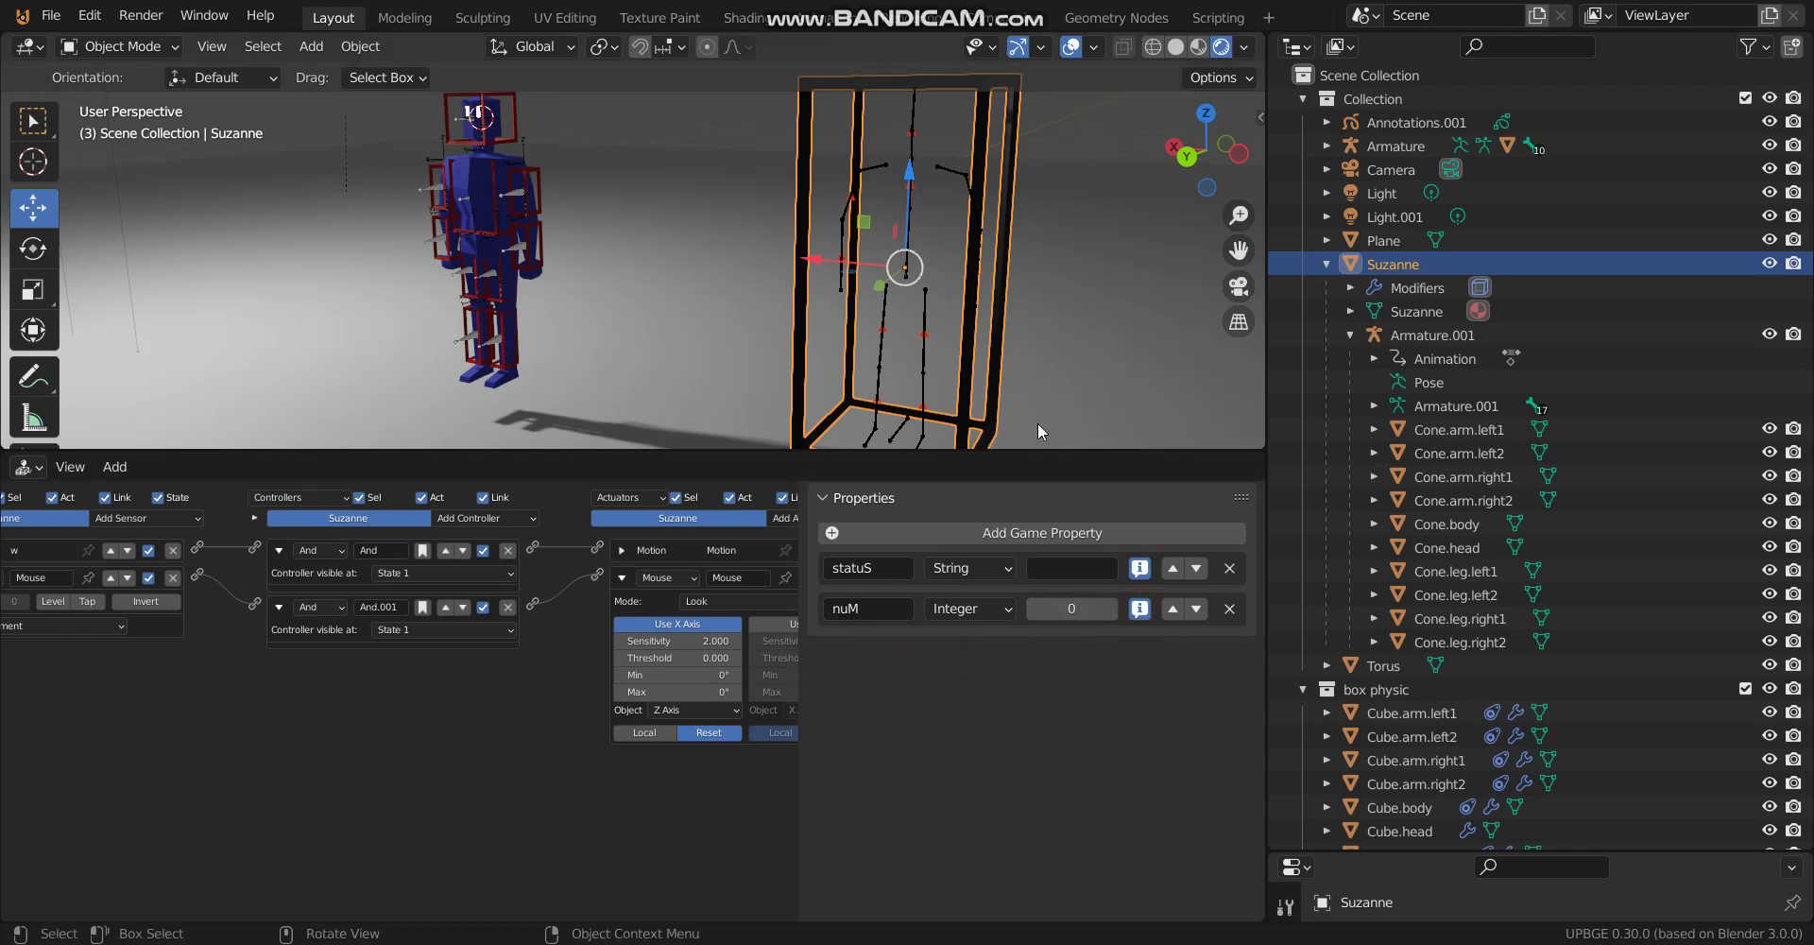
pyautogui.hotkey('ctrl', 's')
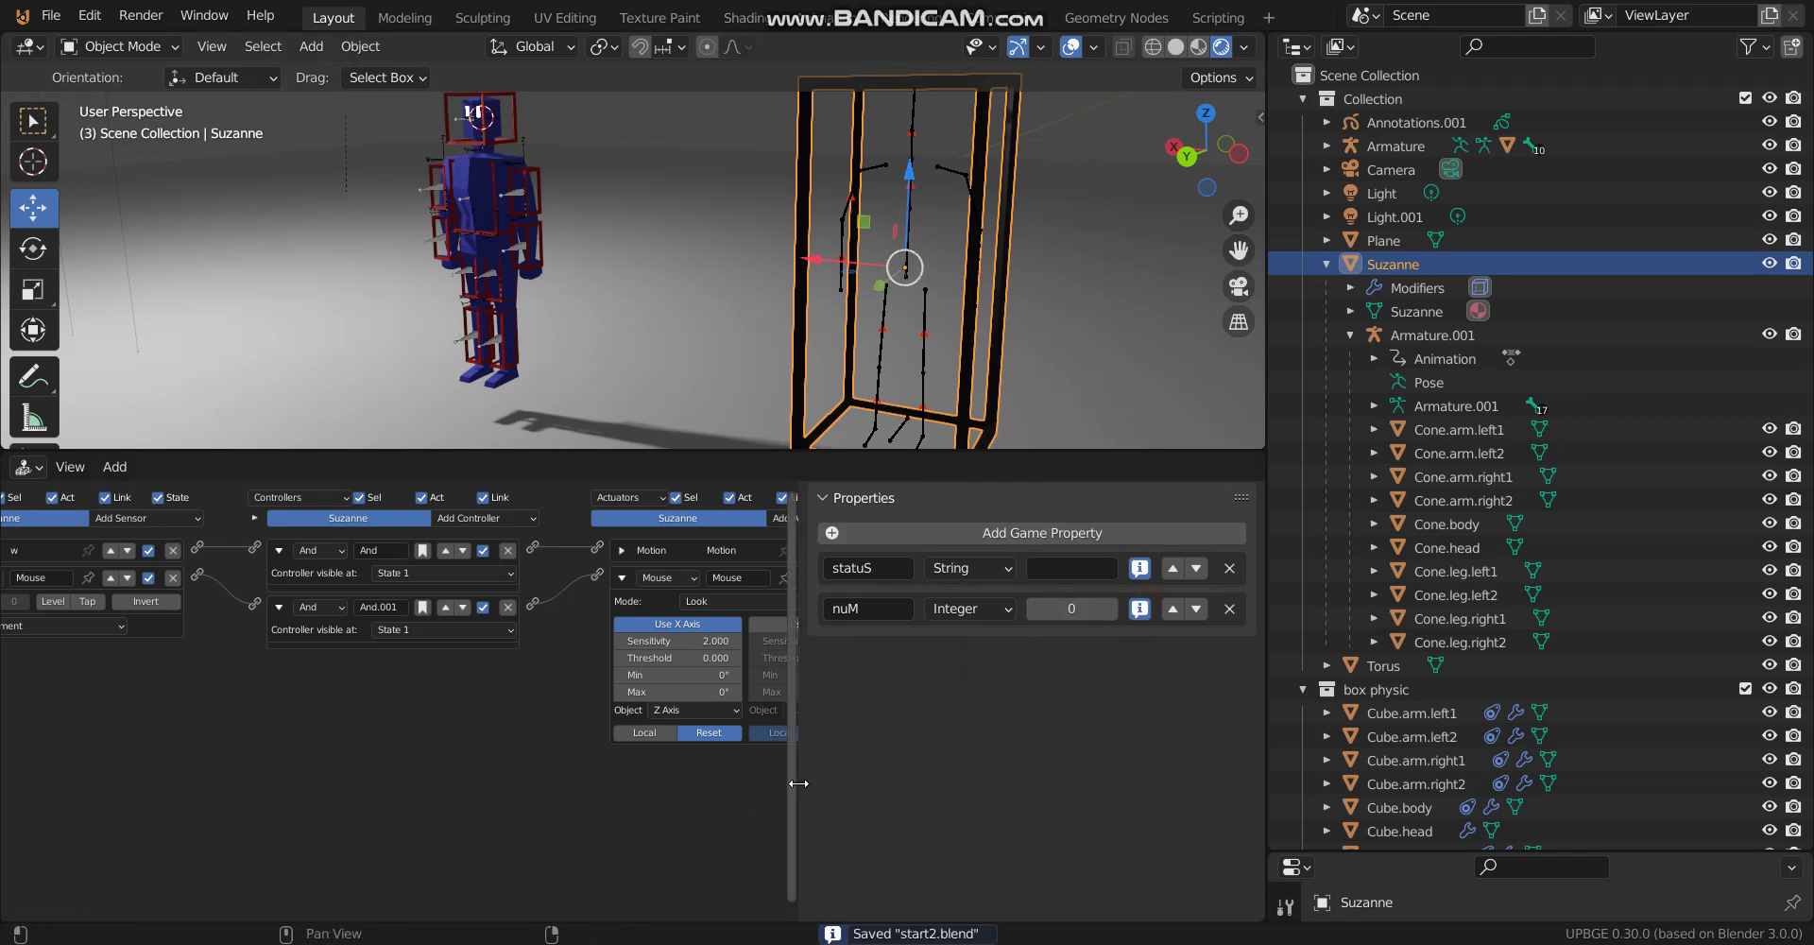
# Enlarge the 3D viewport and widen the logic bricks area by narrowing the outliner and the game properties region.
pyautogui.moveTo(803, 777); pyautogui.dragTo(935, 767)
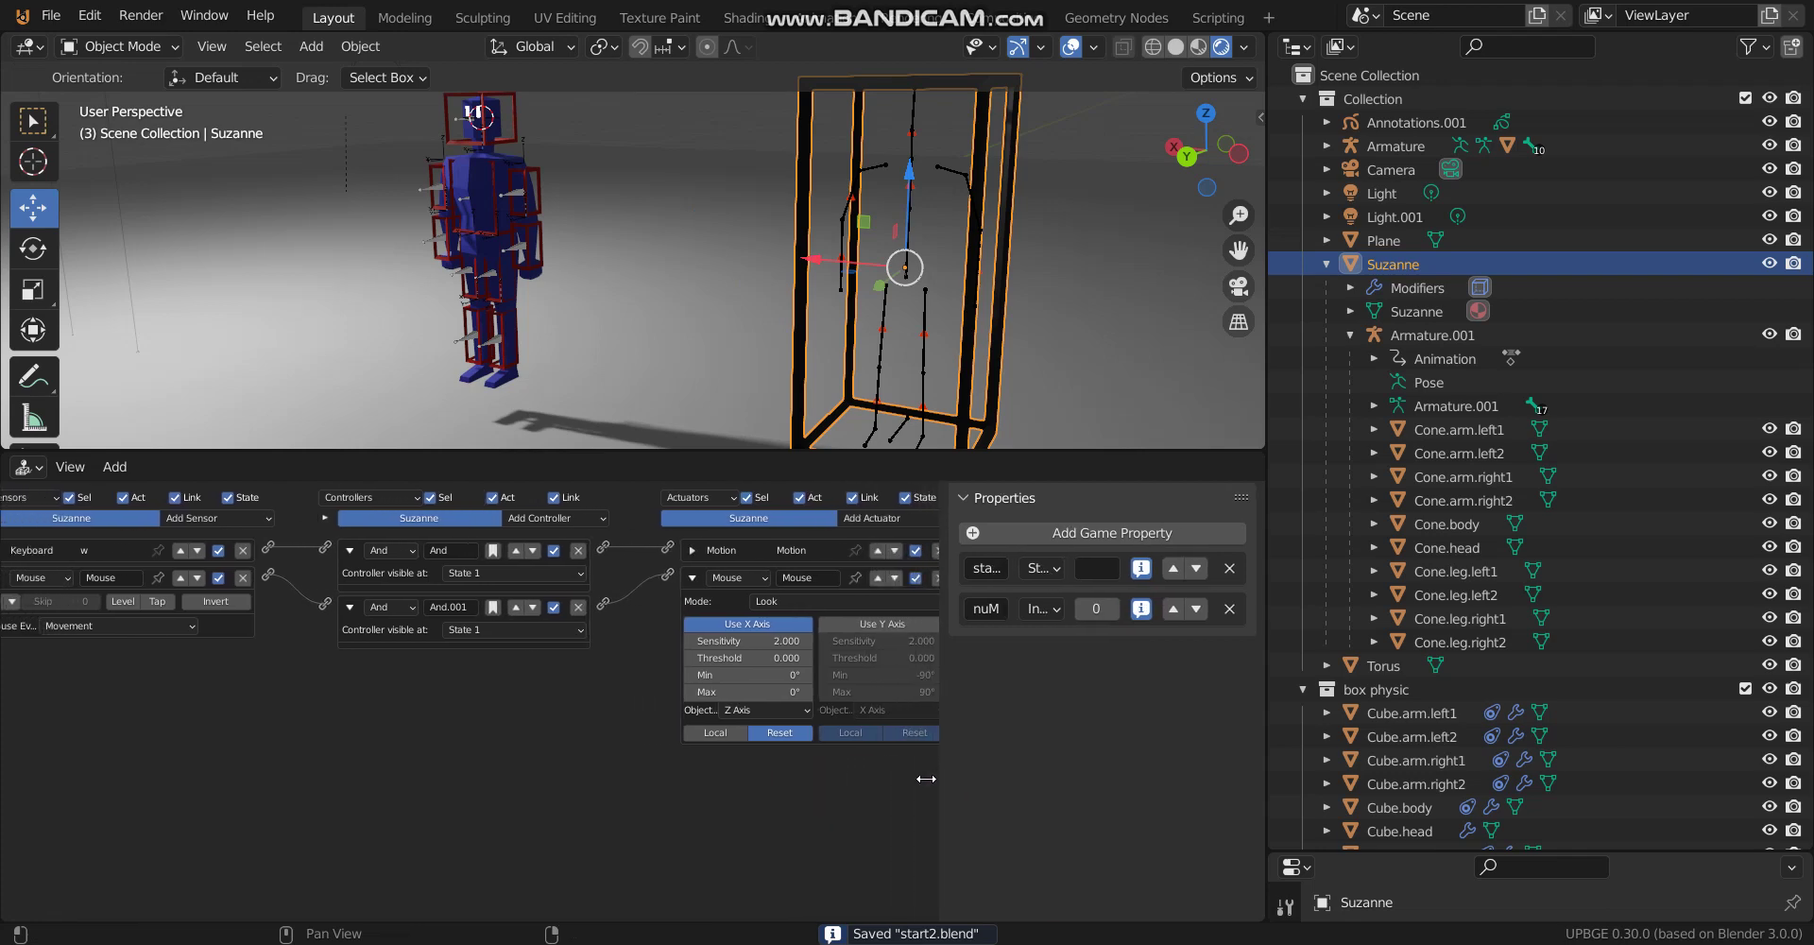
pyautogui.moveTo(1264, 641); pyautogui.dragTo(1569, 638)
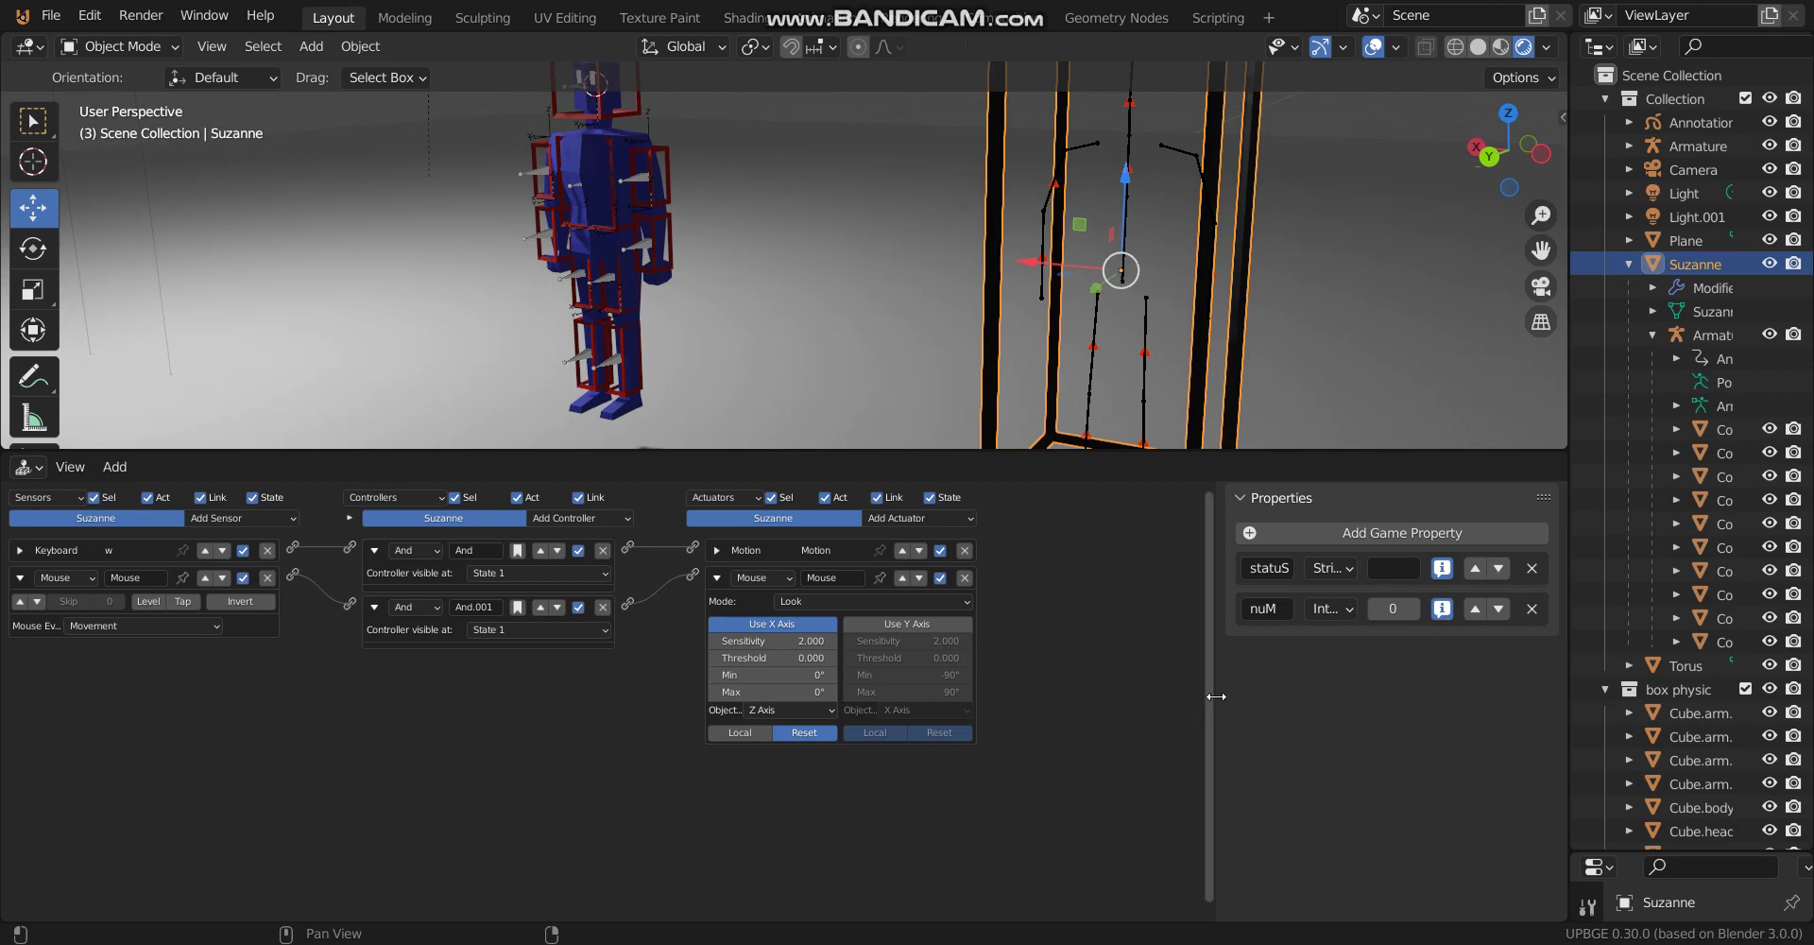
pyautogui.moveTo(1216, 697); pyautogui.dragTo(1380, 681)
pyautogui.scroll(-5, 775, 171)
pyautogui.moveTo(775, 171); pyautogui.dragTo(824, 300, button='middle')
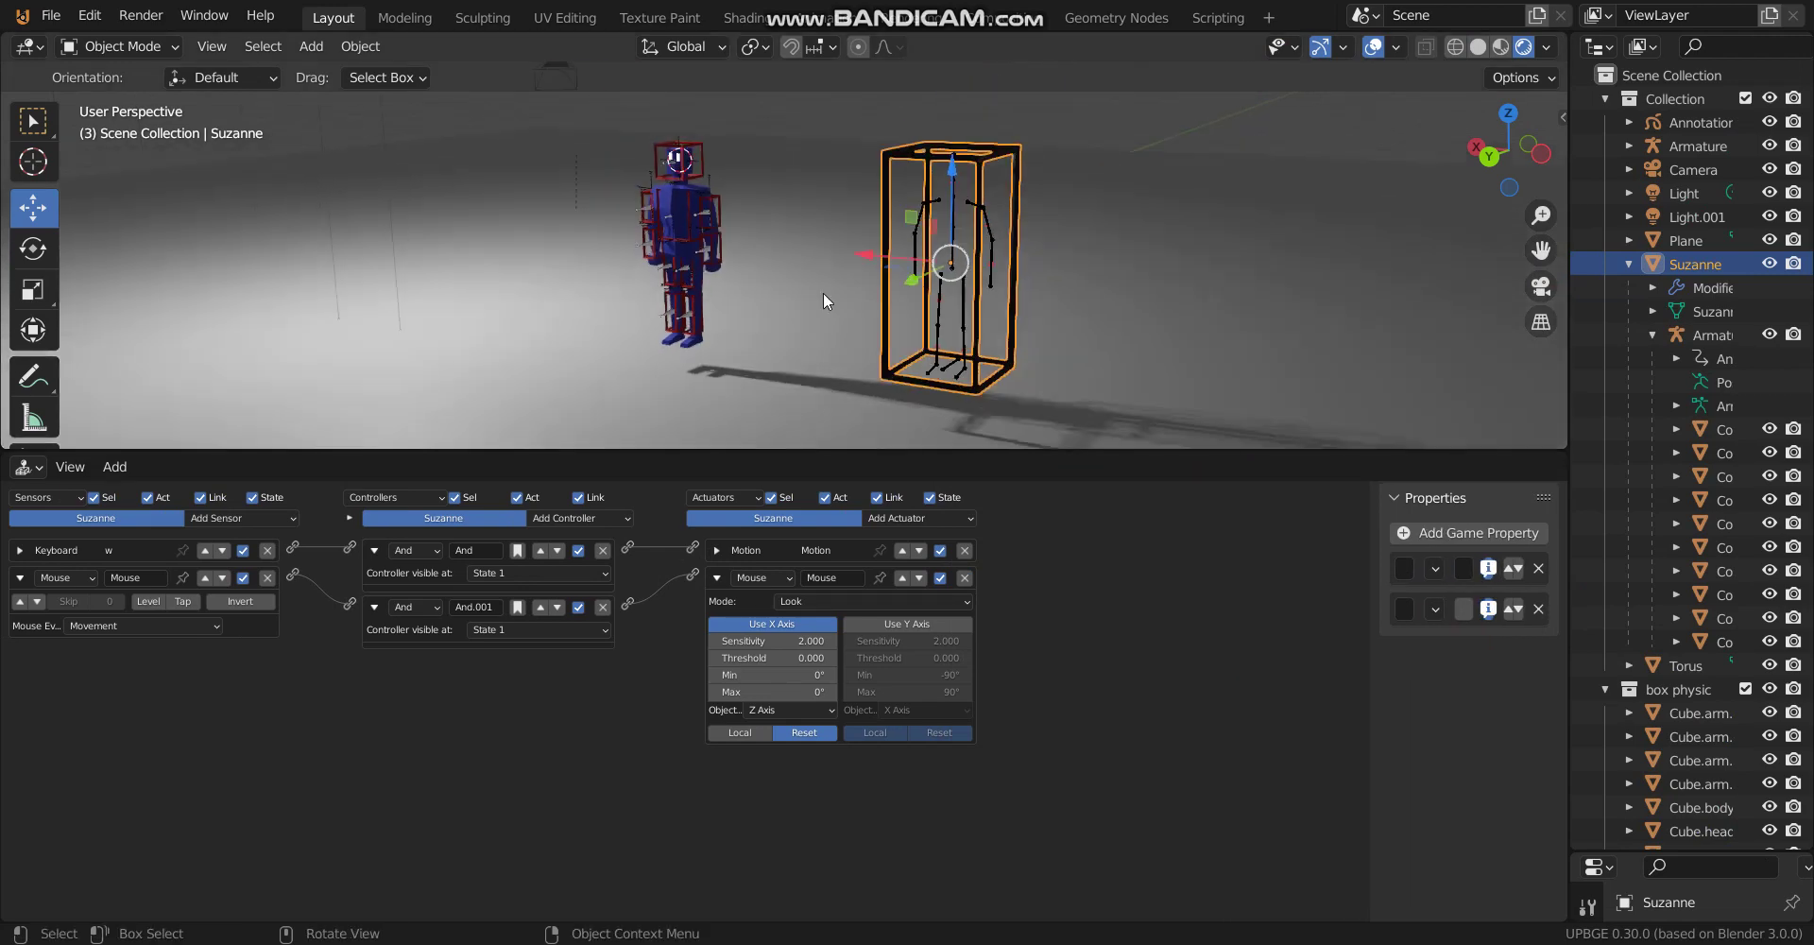
pyautogui.moveTo(858, 455); pyautogui.dragTo(851, 544)
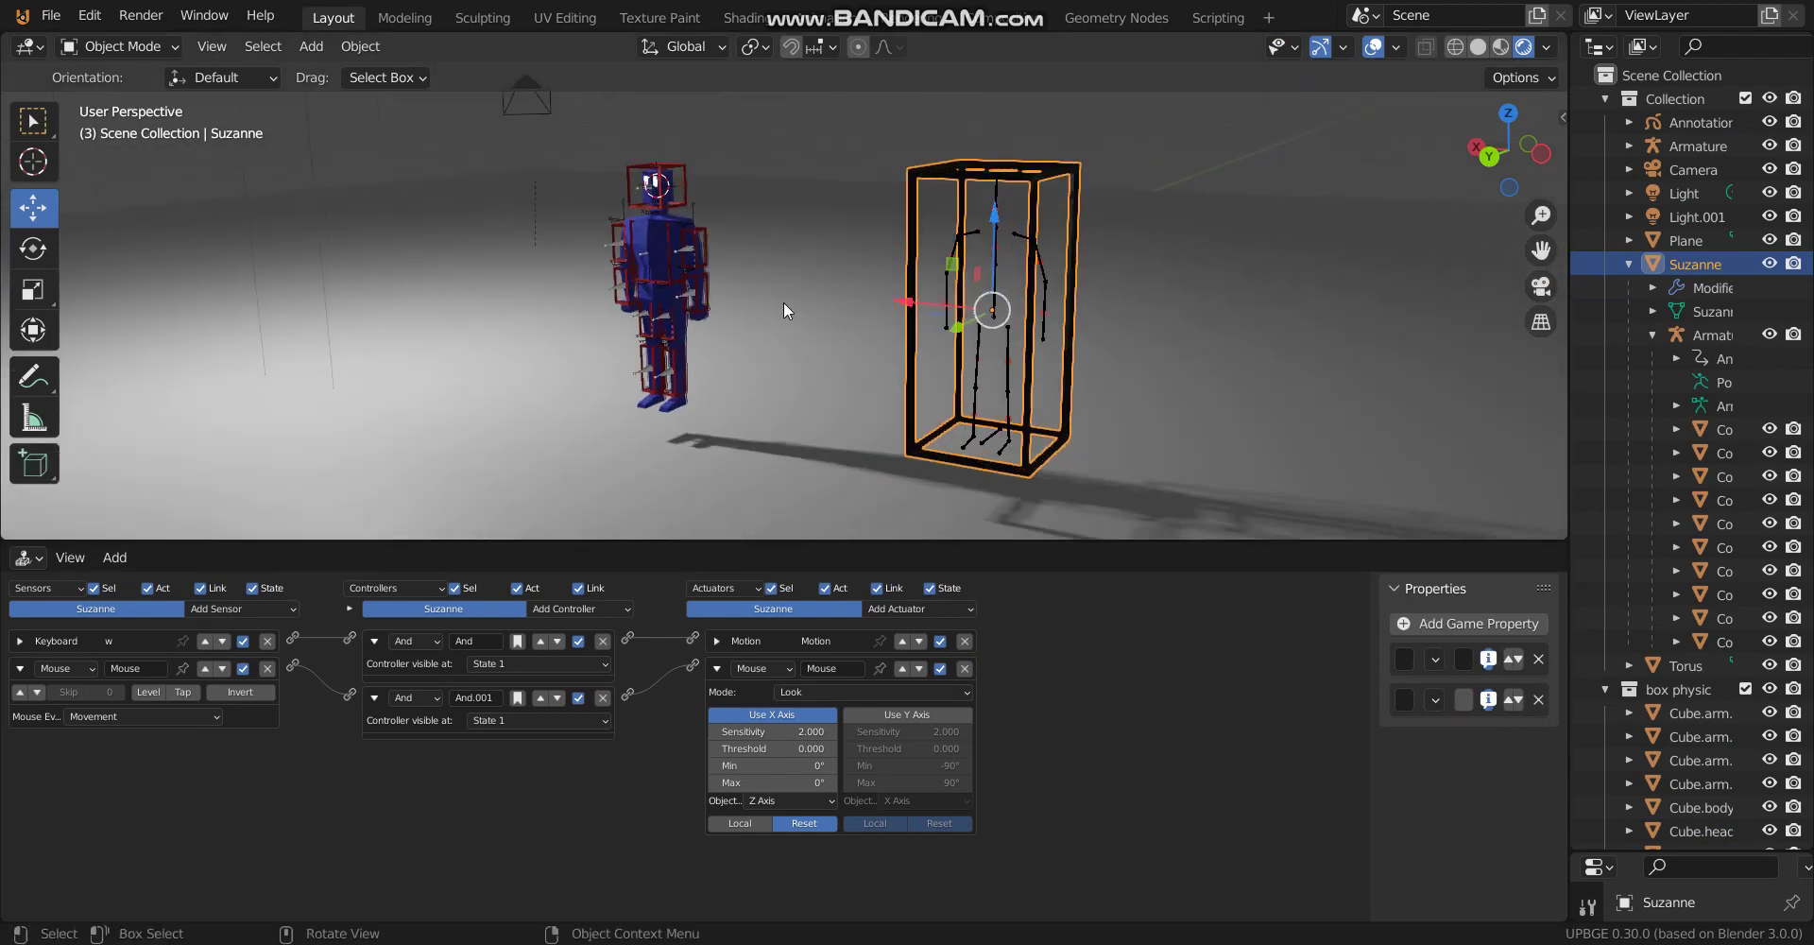
# Run the game to test the cage and ragdoll, save start2.blend and run the game a second time.
pyautogui.press('p')
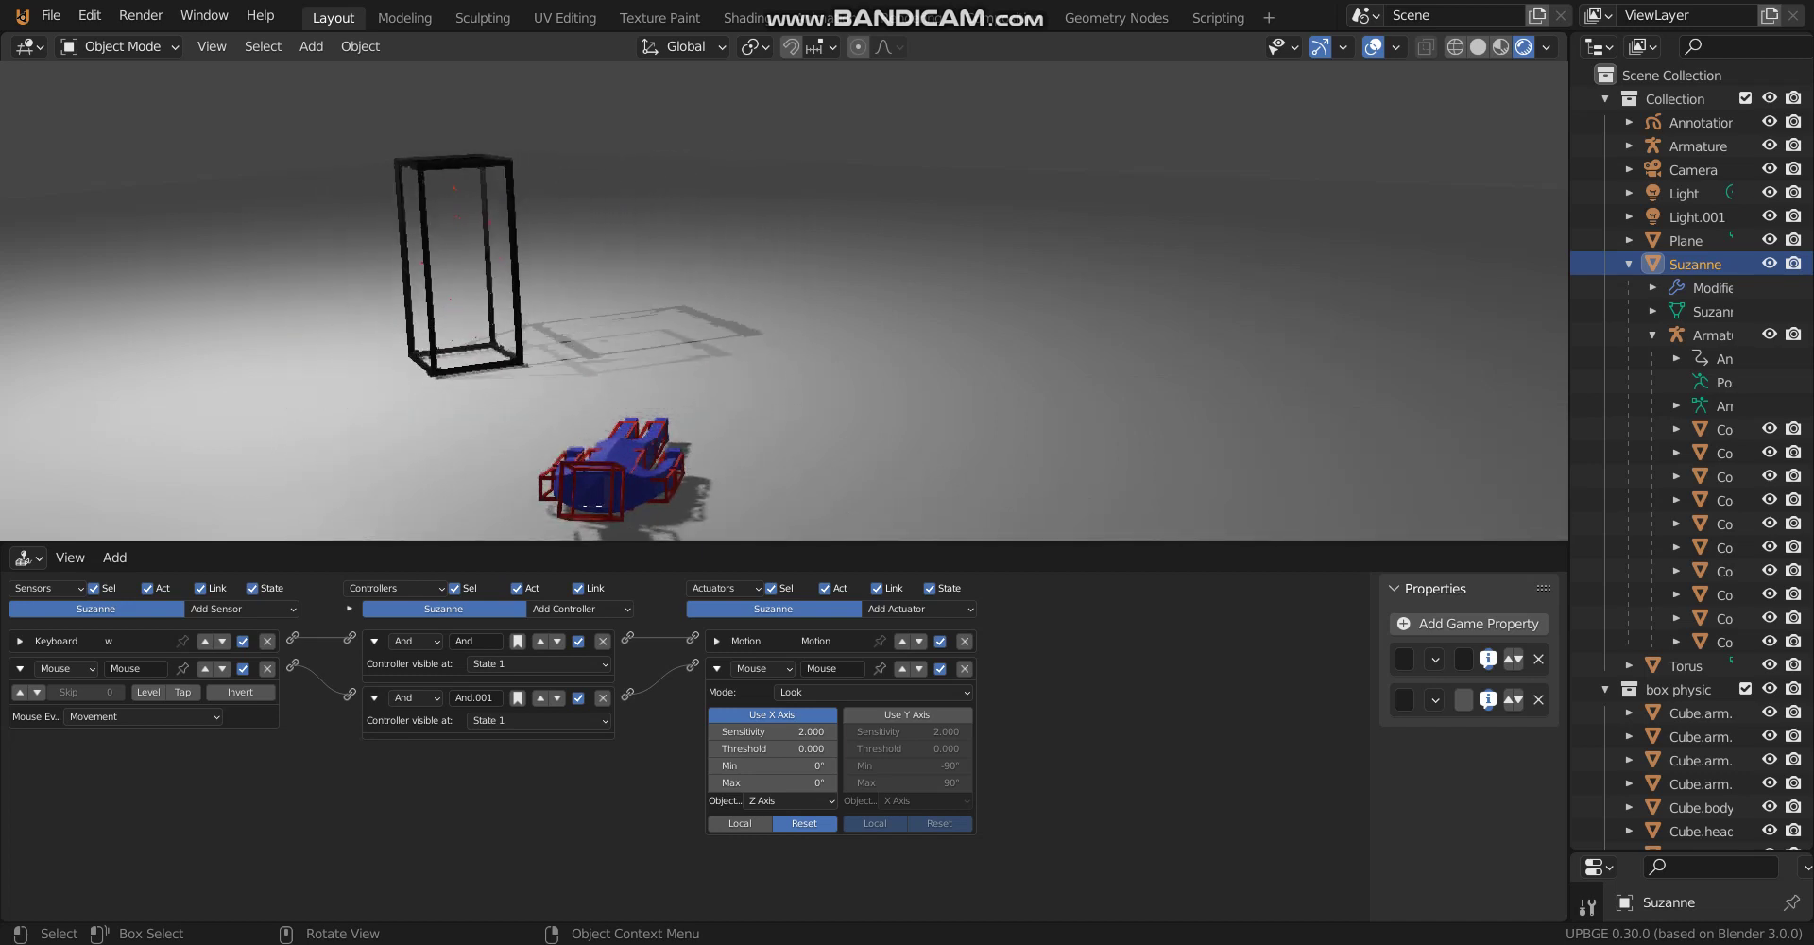
pyautogui.press('Escape')
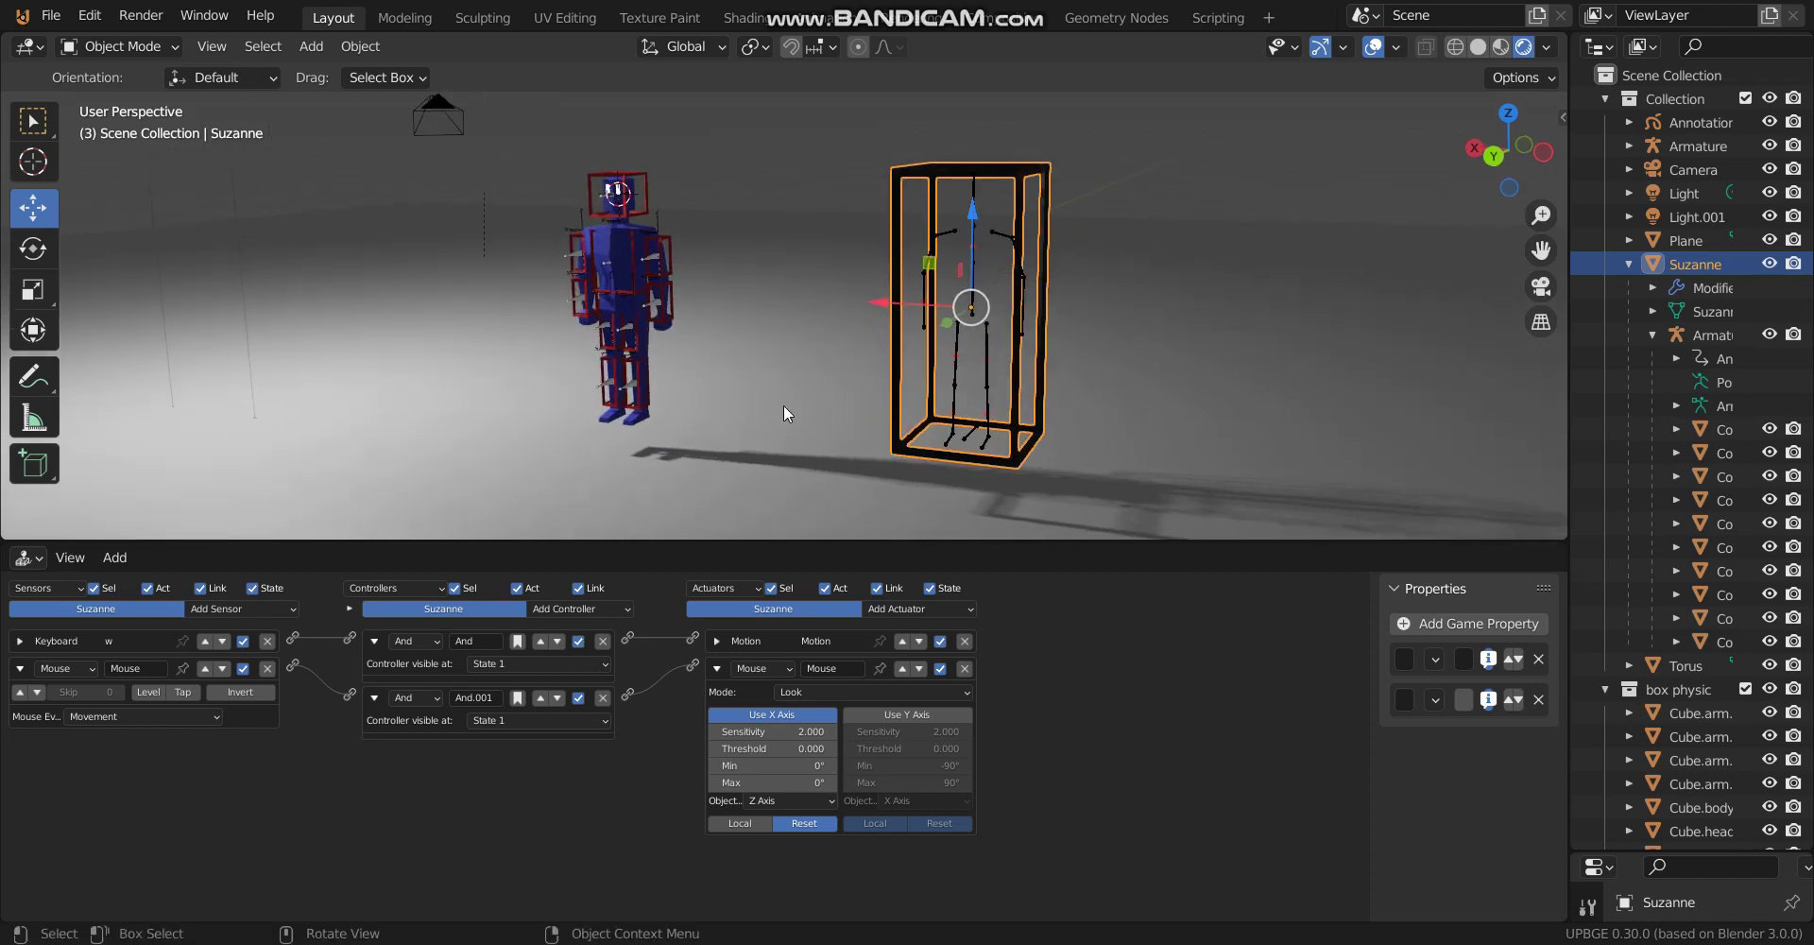
pyautogui.scroll(3, 810, 429)
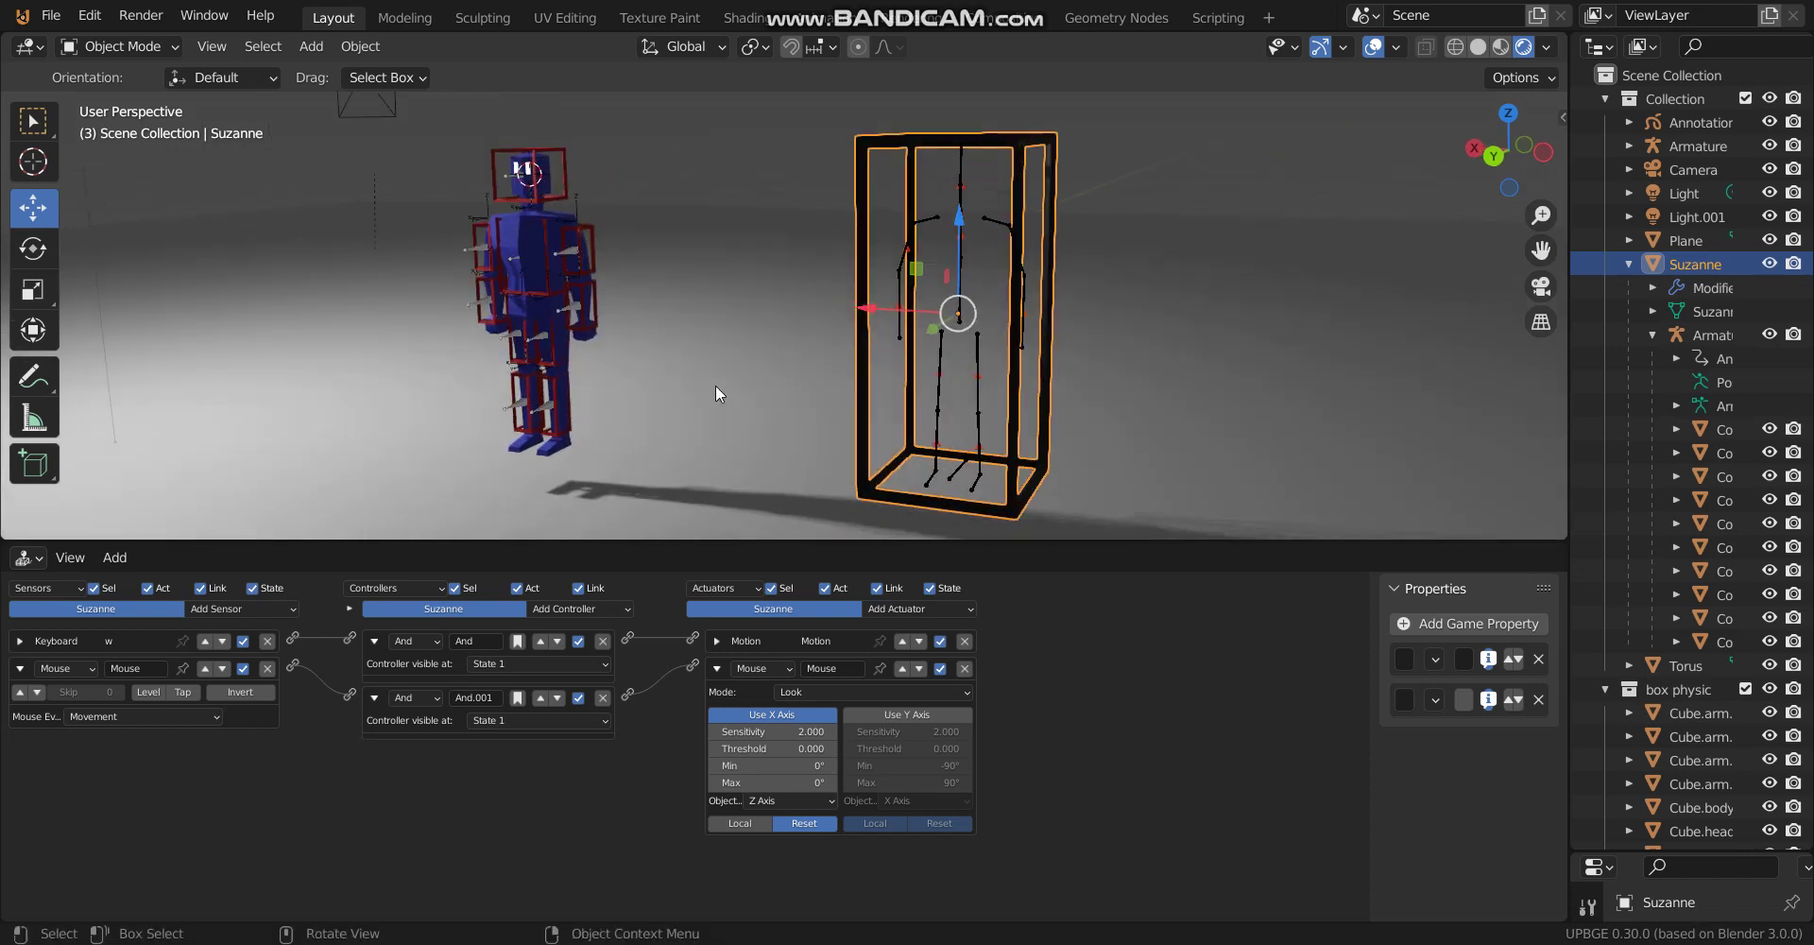
pyautogui.keyDown('shift'); pyautogui.moveTo(689, 355); pyautogui.dragTo(678, 351, button='middle'); pyautogui.keyUp('shift')
pyautogui.hotkey('ctrl', 's')
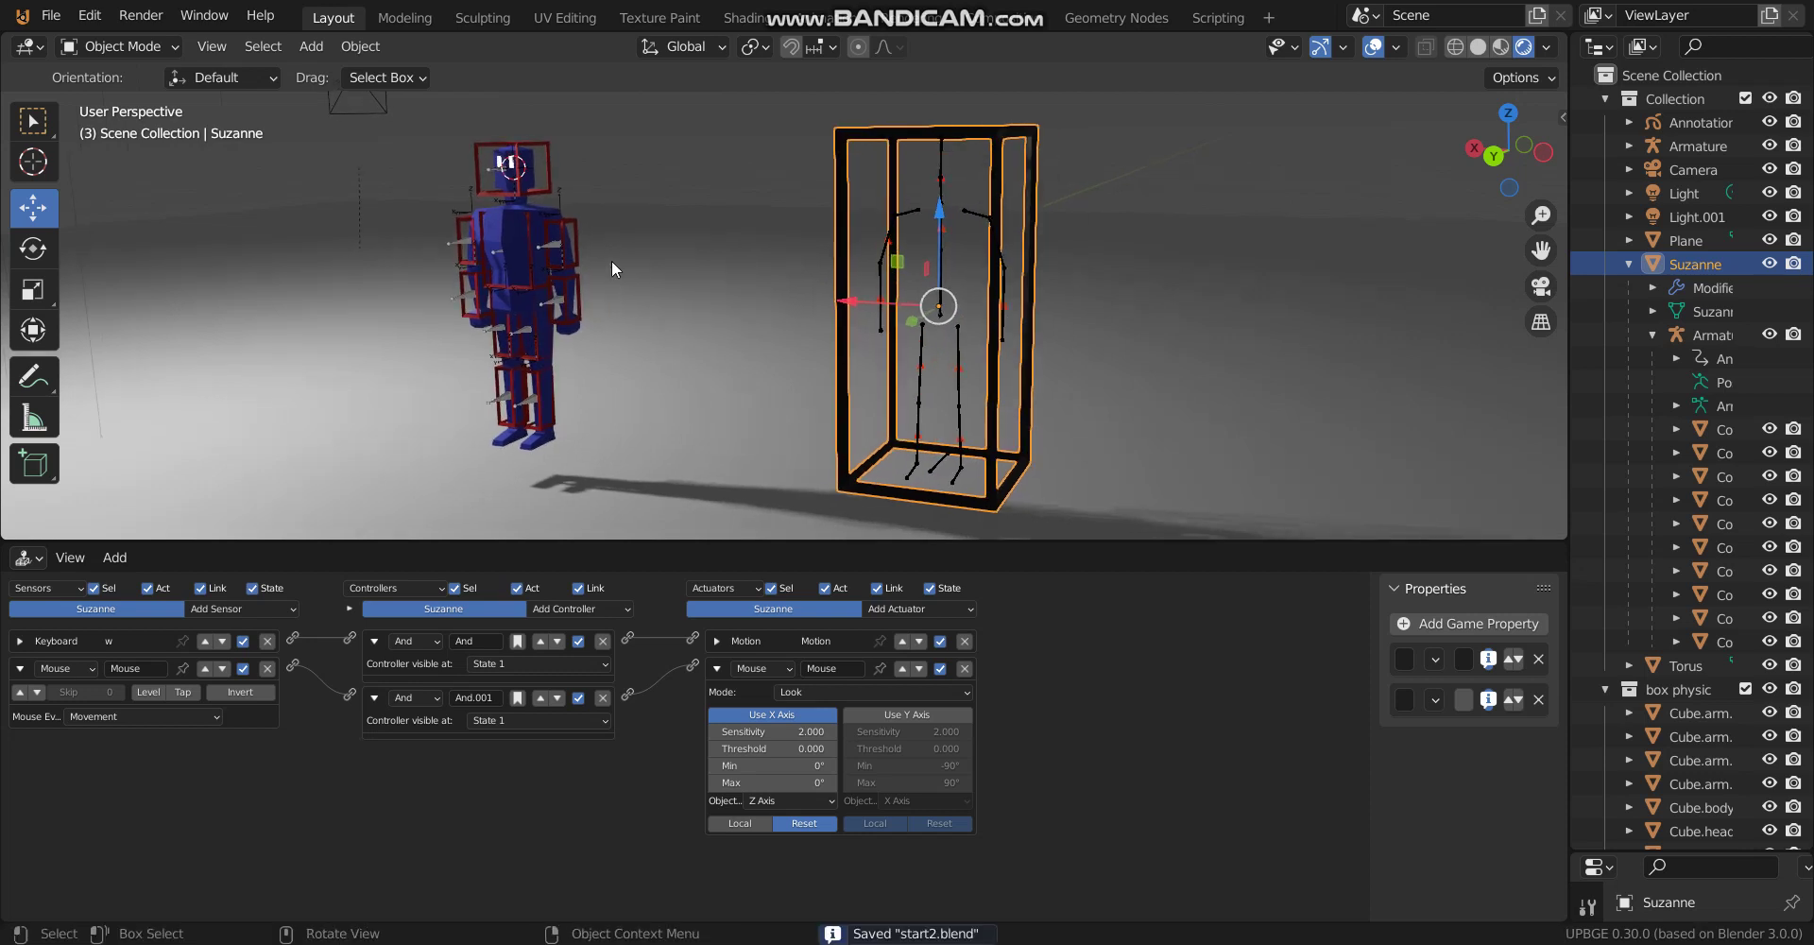
pyautogui.press('p')
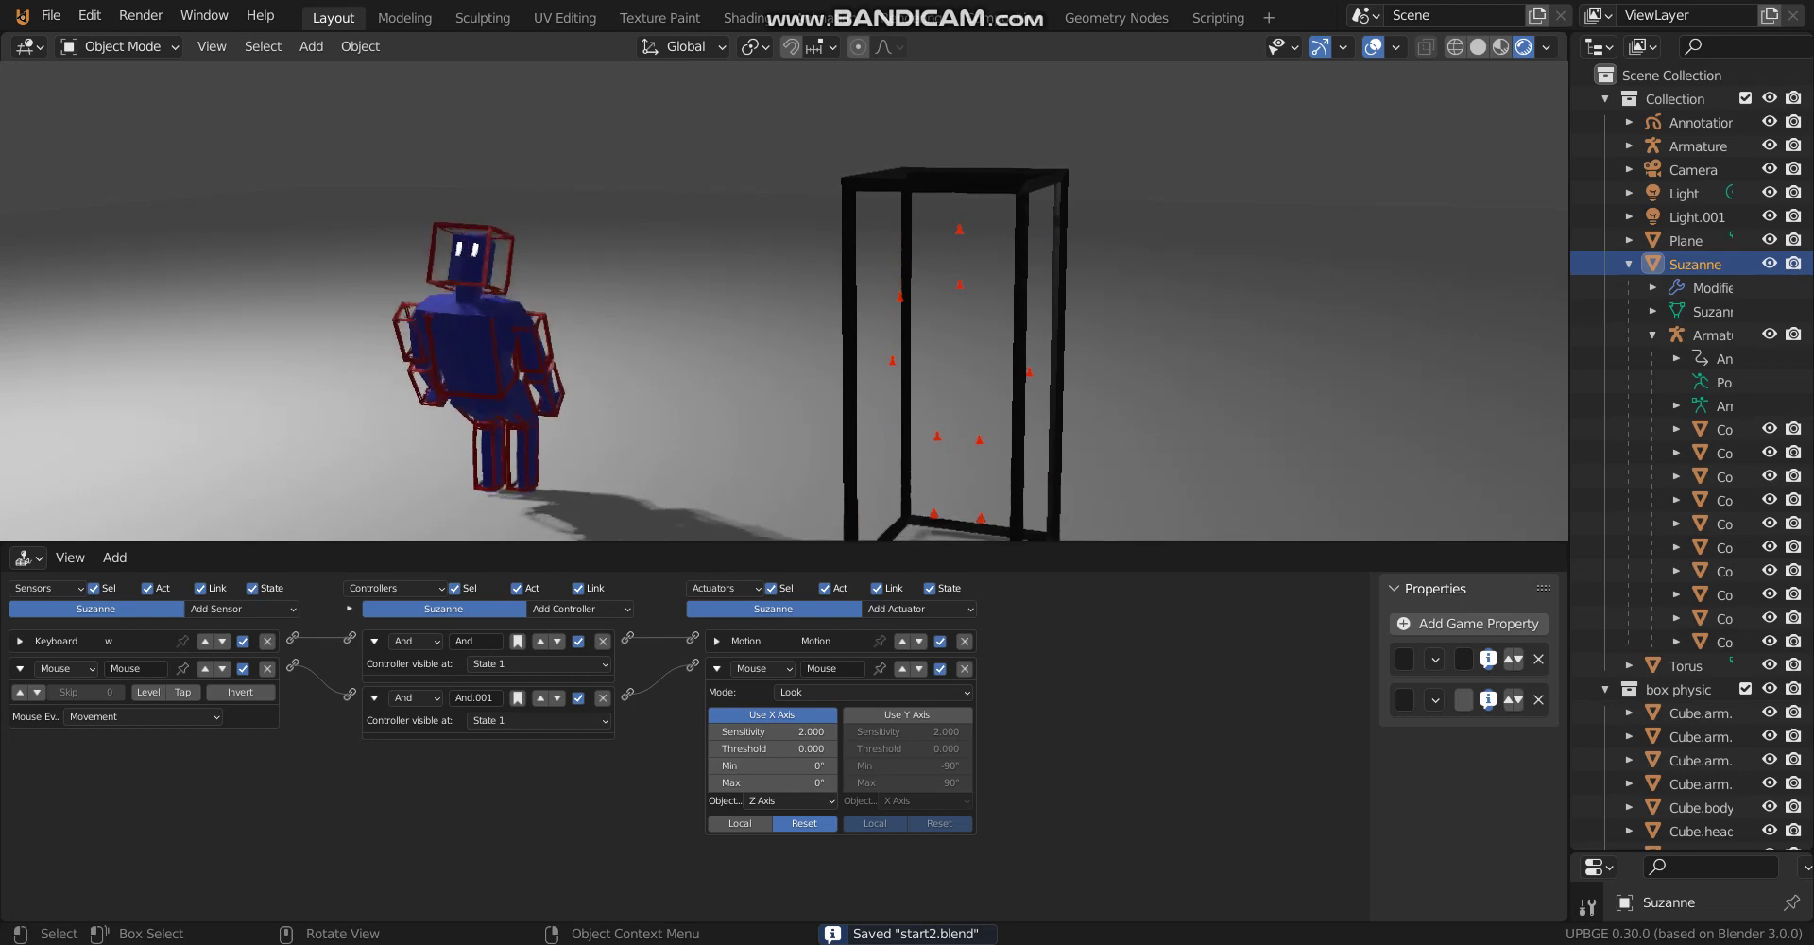
pyautogui.press('Escape')
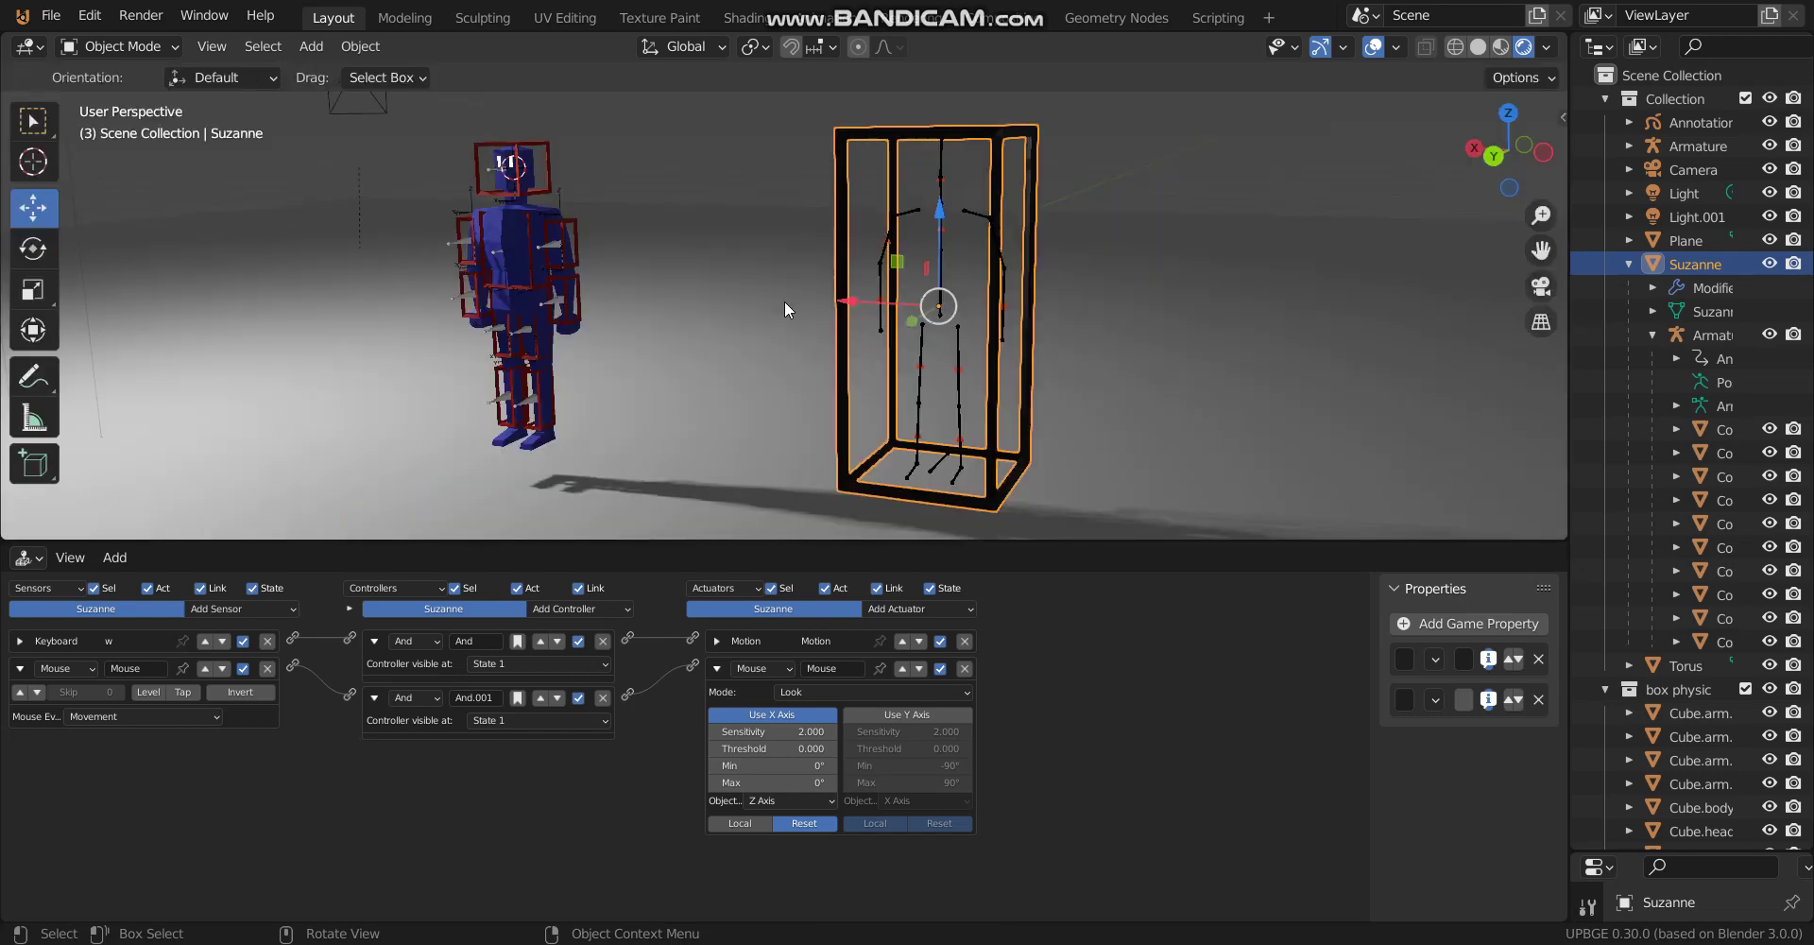
# Switch the logic bricks area to the Logic Node Editor, adjust its height and deselect the cage.
pyautogui.moveTo(769, 324); pyautogui.dragTo(728, 531, button='middle')
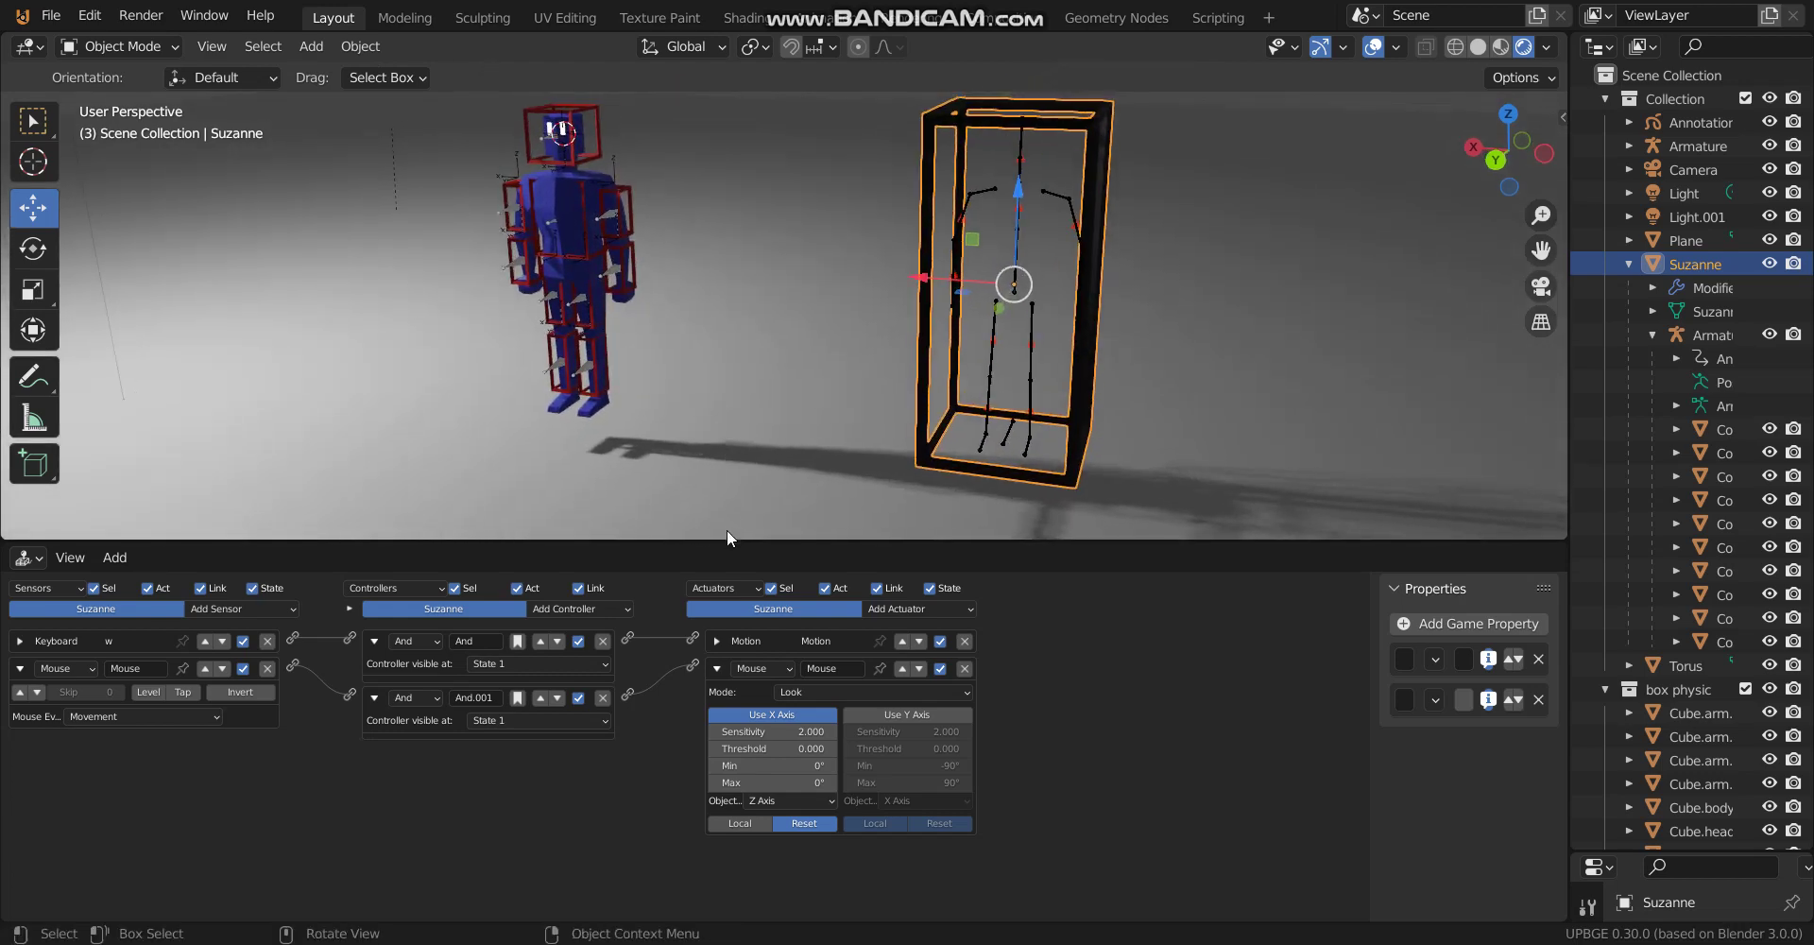
pyautogui.moveTo(726, 541); pyautogui.dragTo(727, 389)
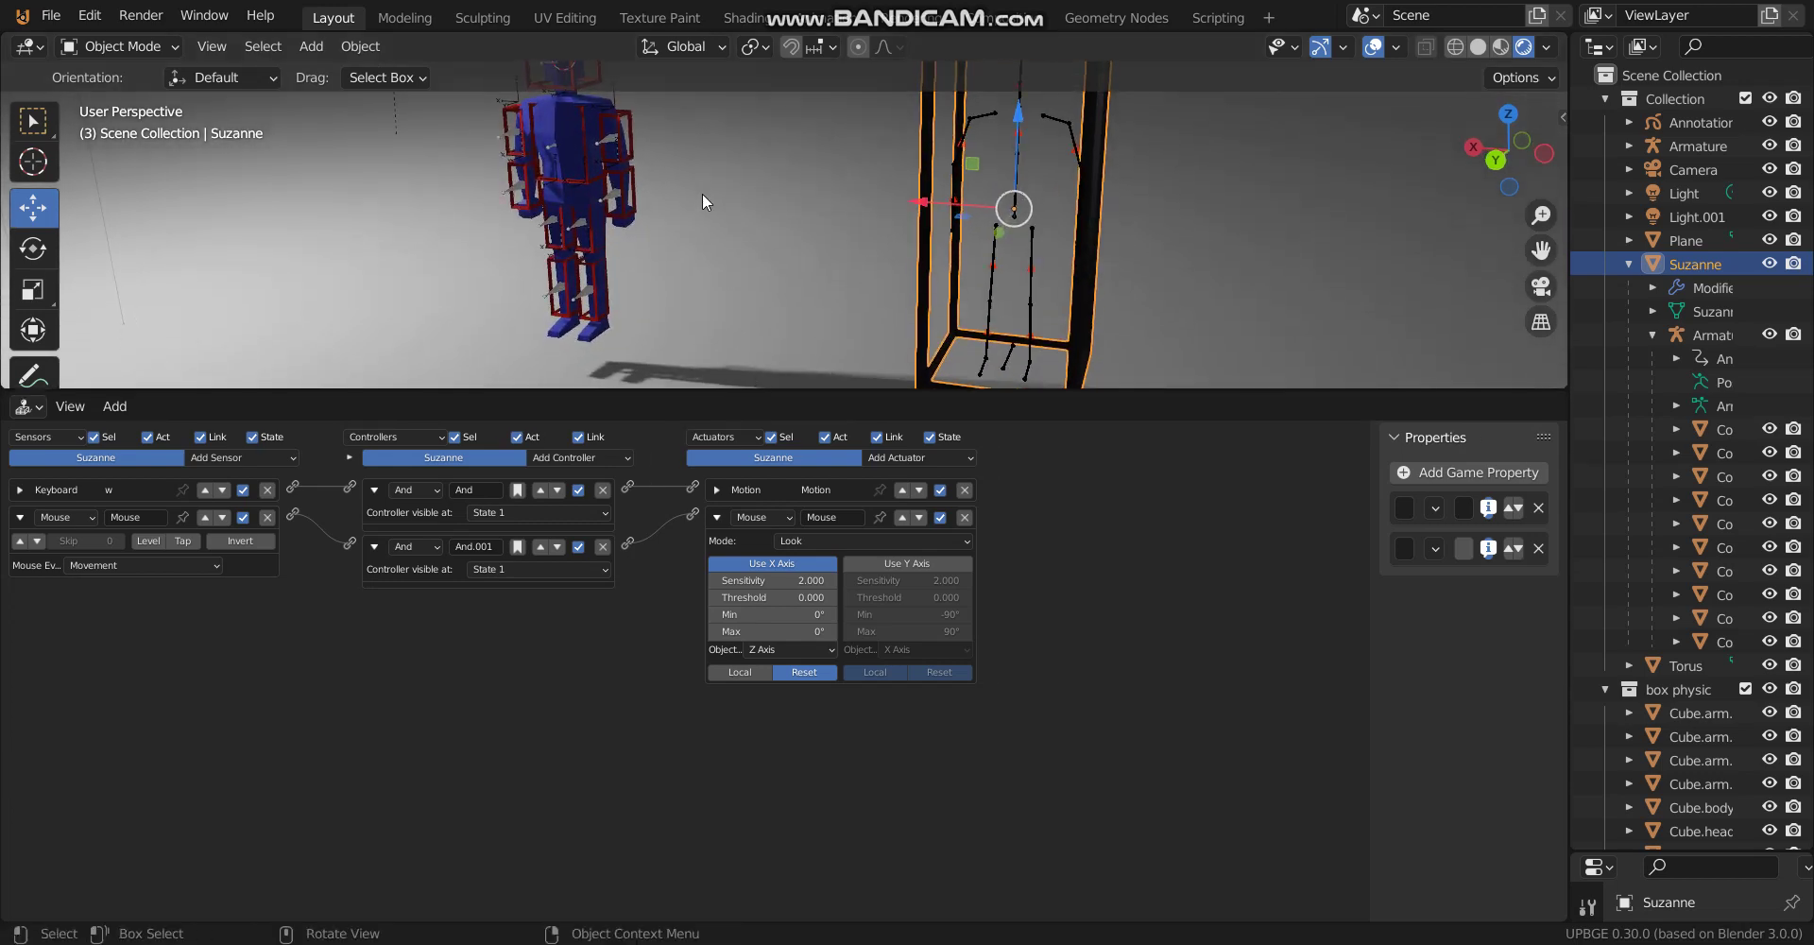
pyautogui.scroll(-2, 701, 193)
pyautogui.scroll(2, 639, 230)
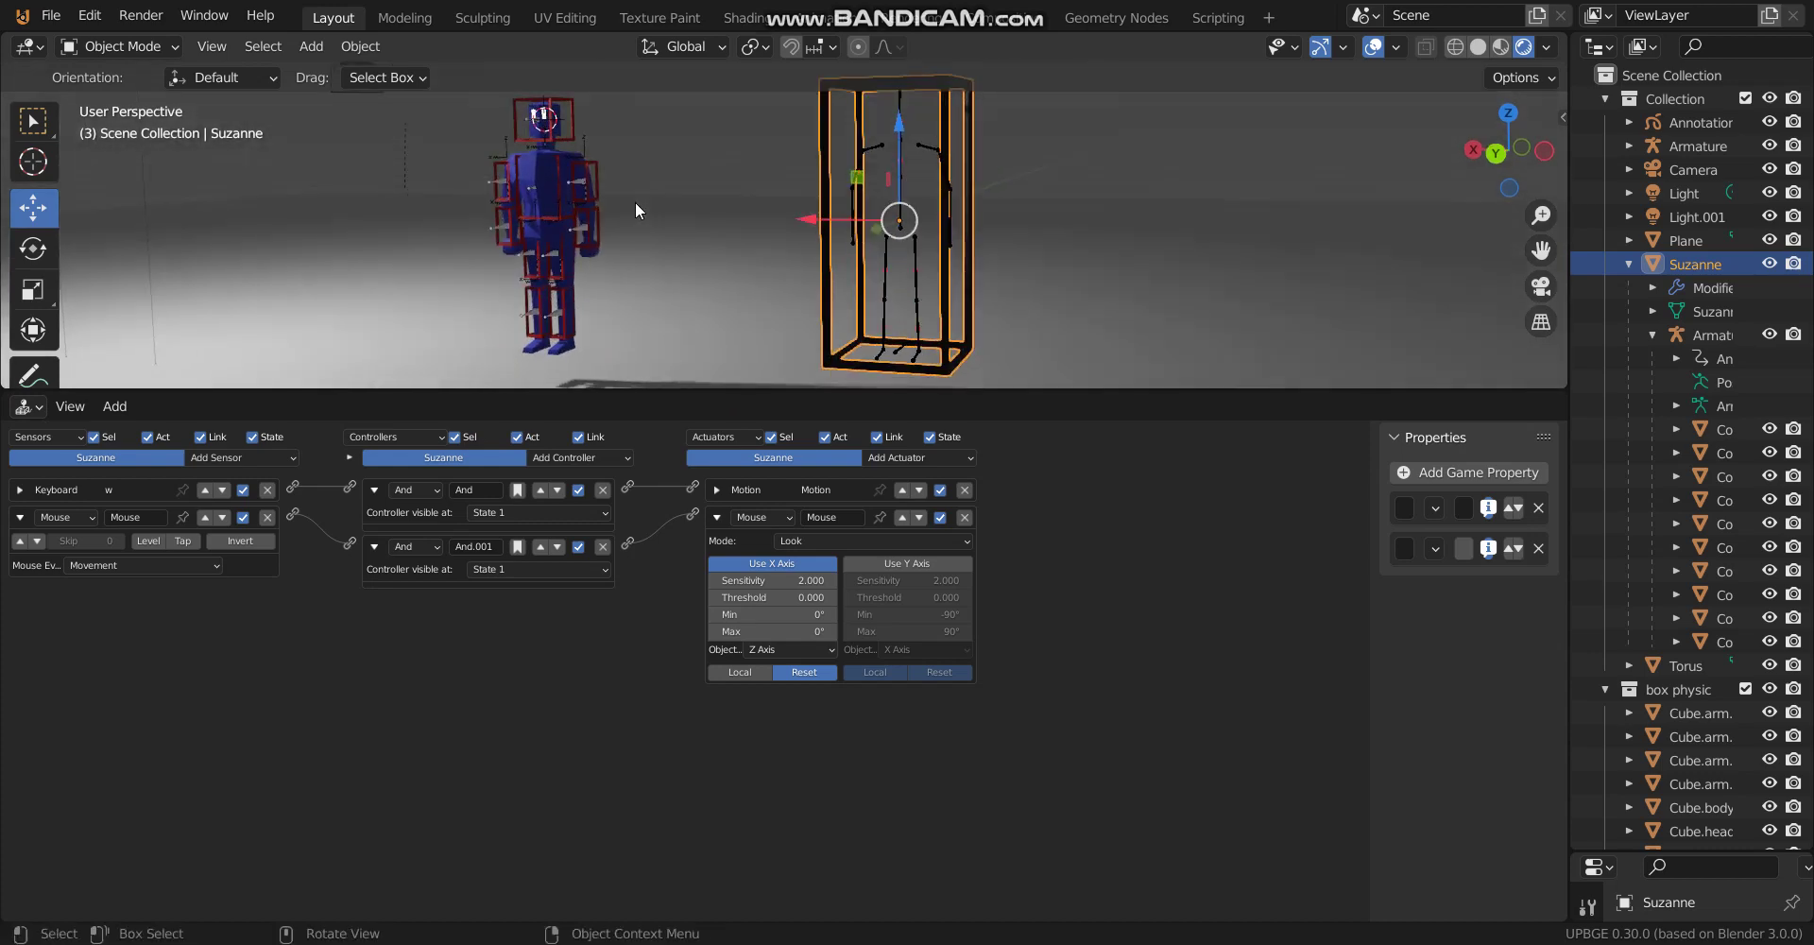
pyautogui.click(29, 413)
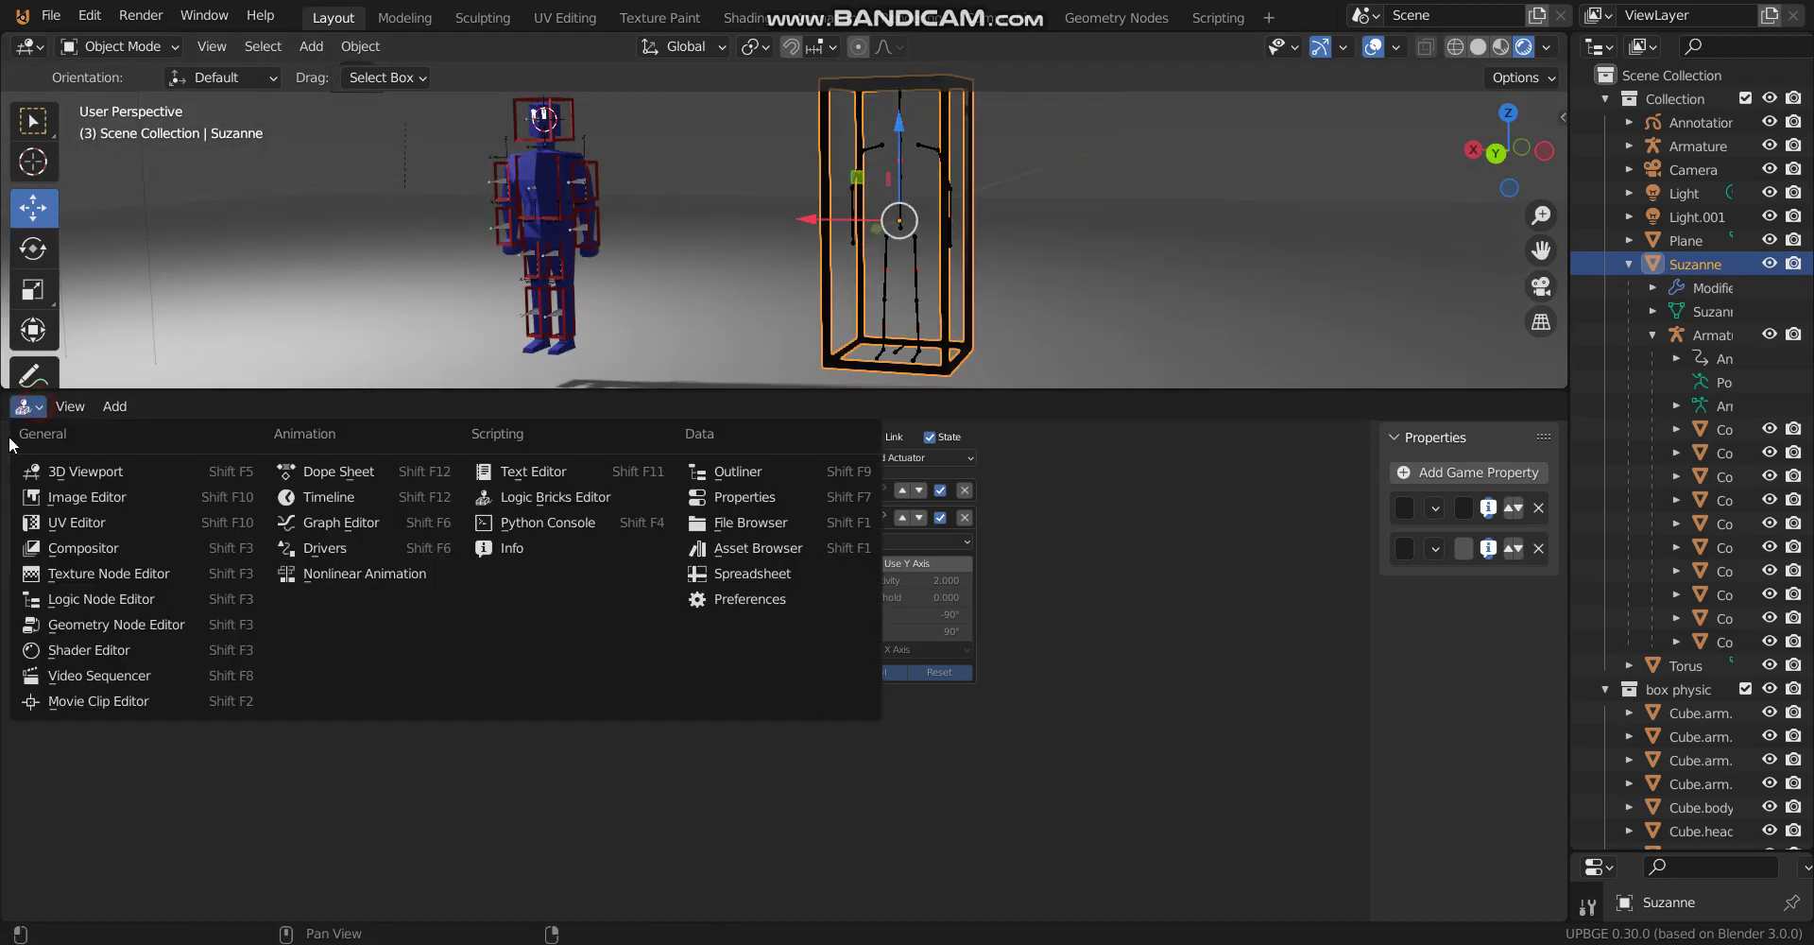
pyautogui.click(70, 590)
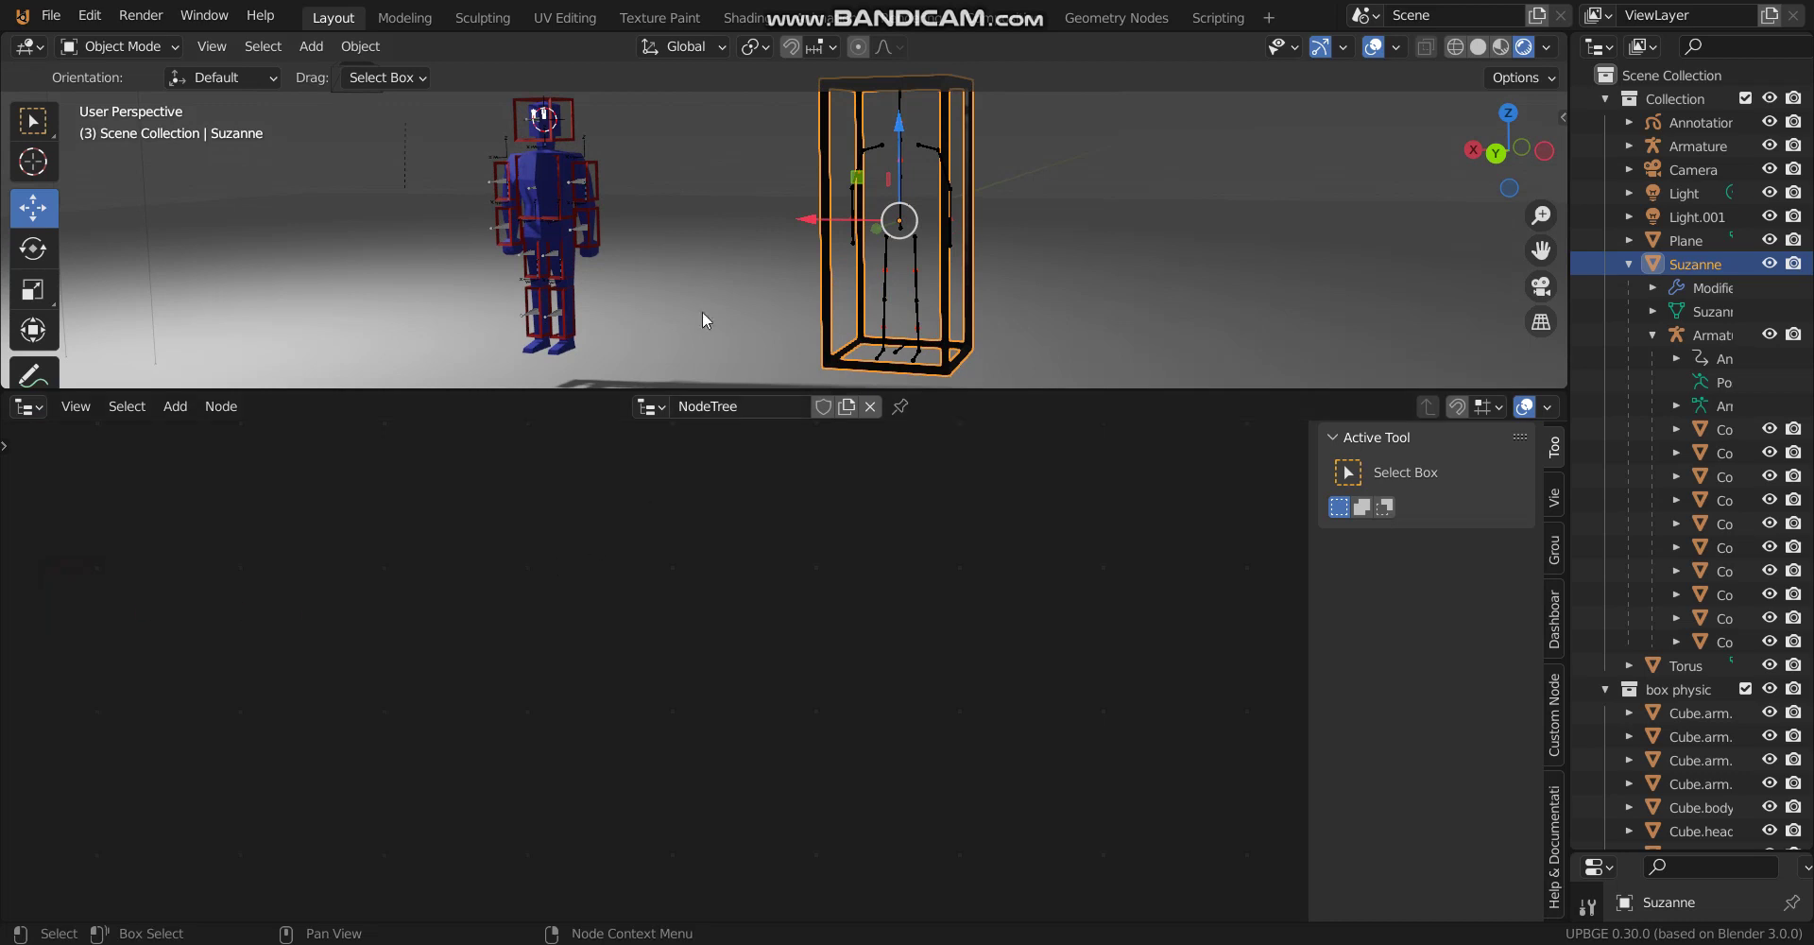
pyautogui.moveTo(697, 390); pyautogui.dragTo(685, 517)
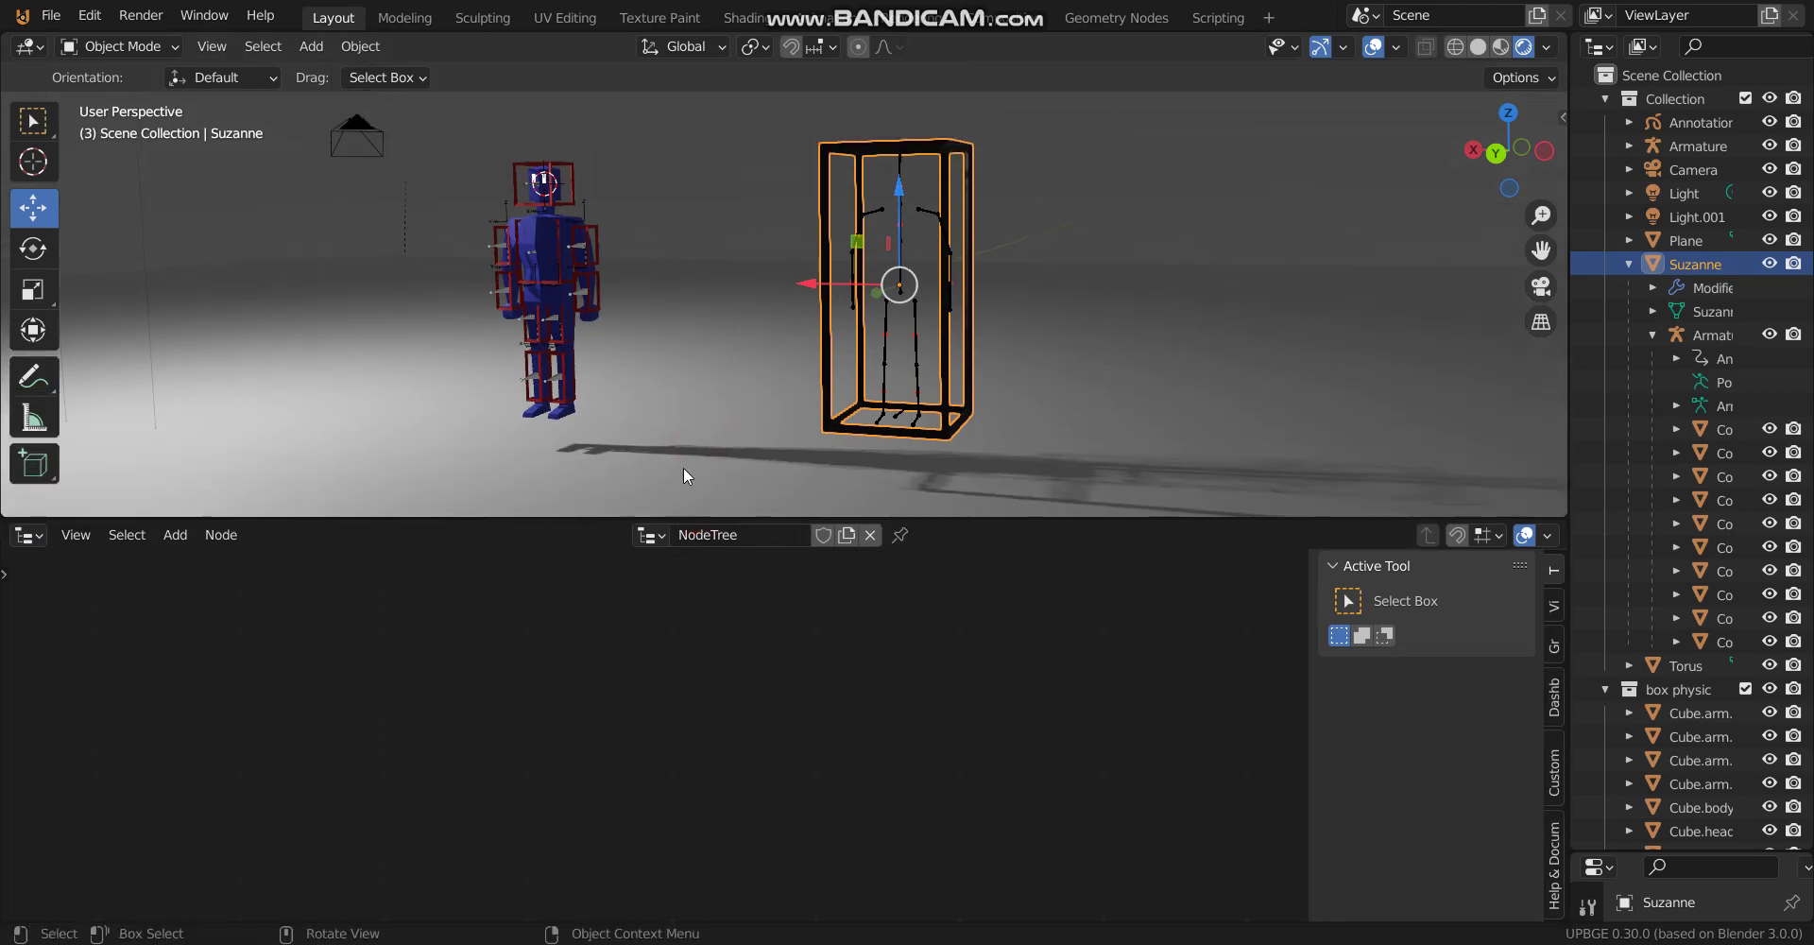
pyautogui.scroll(2, 705, 410)
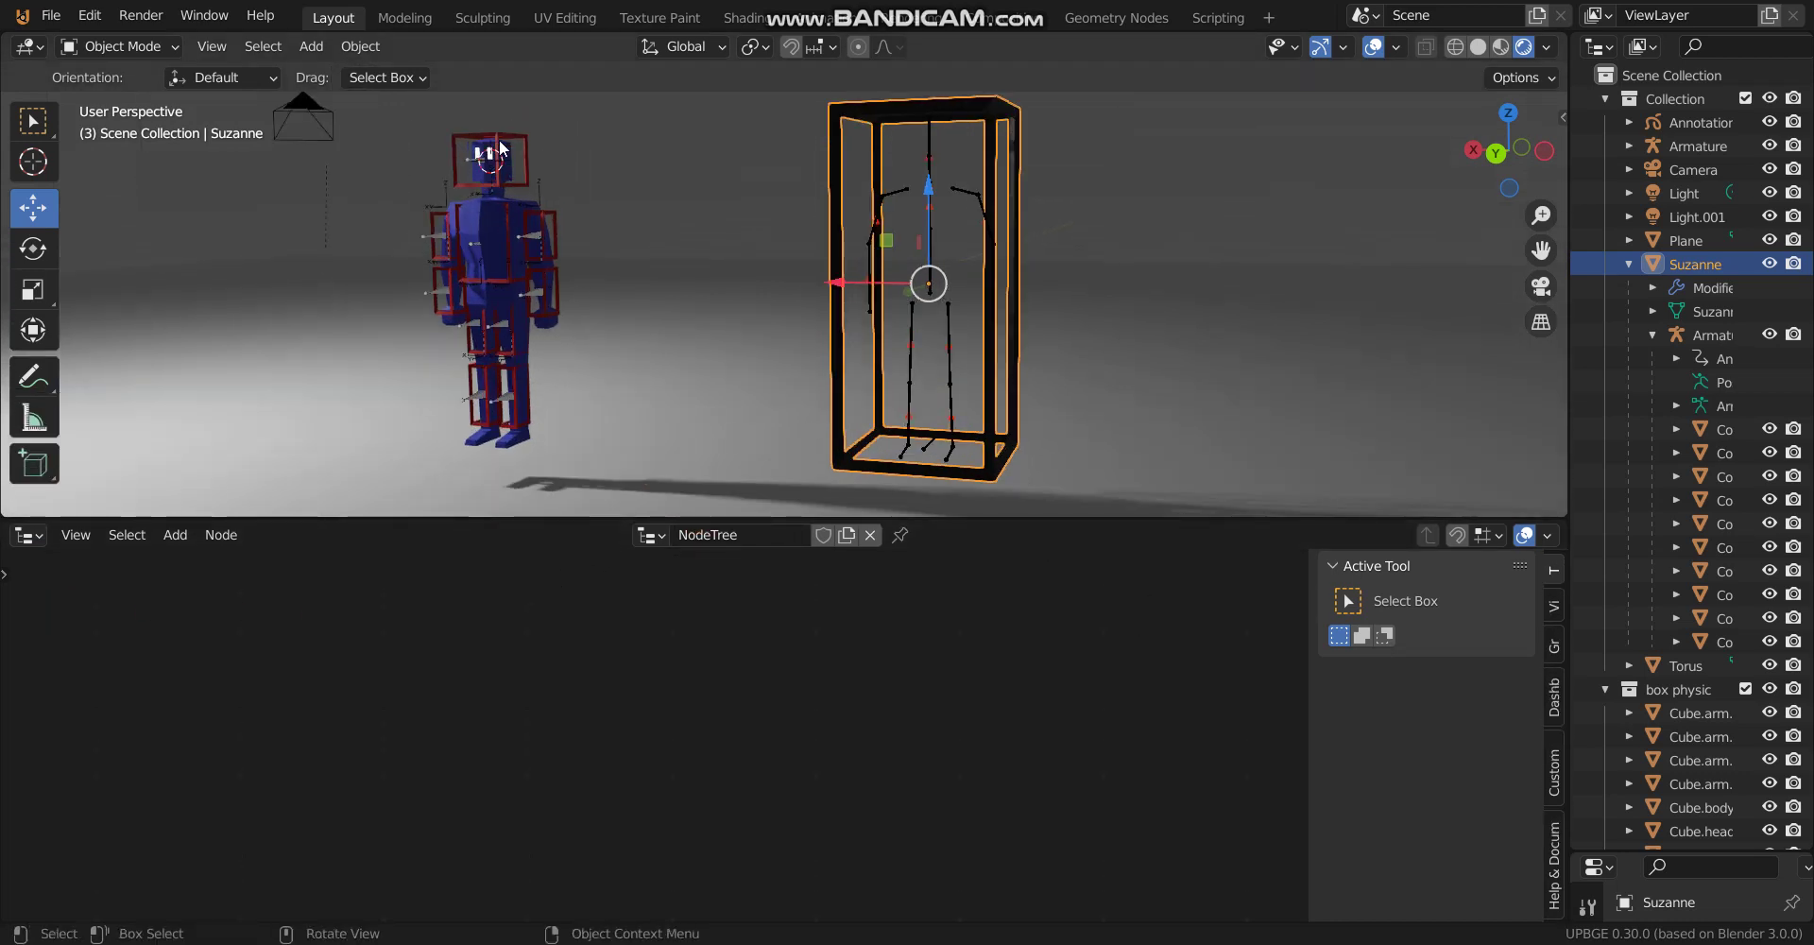
pyautogui.click(580, 174)
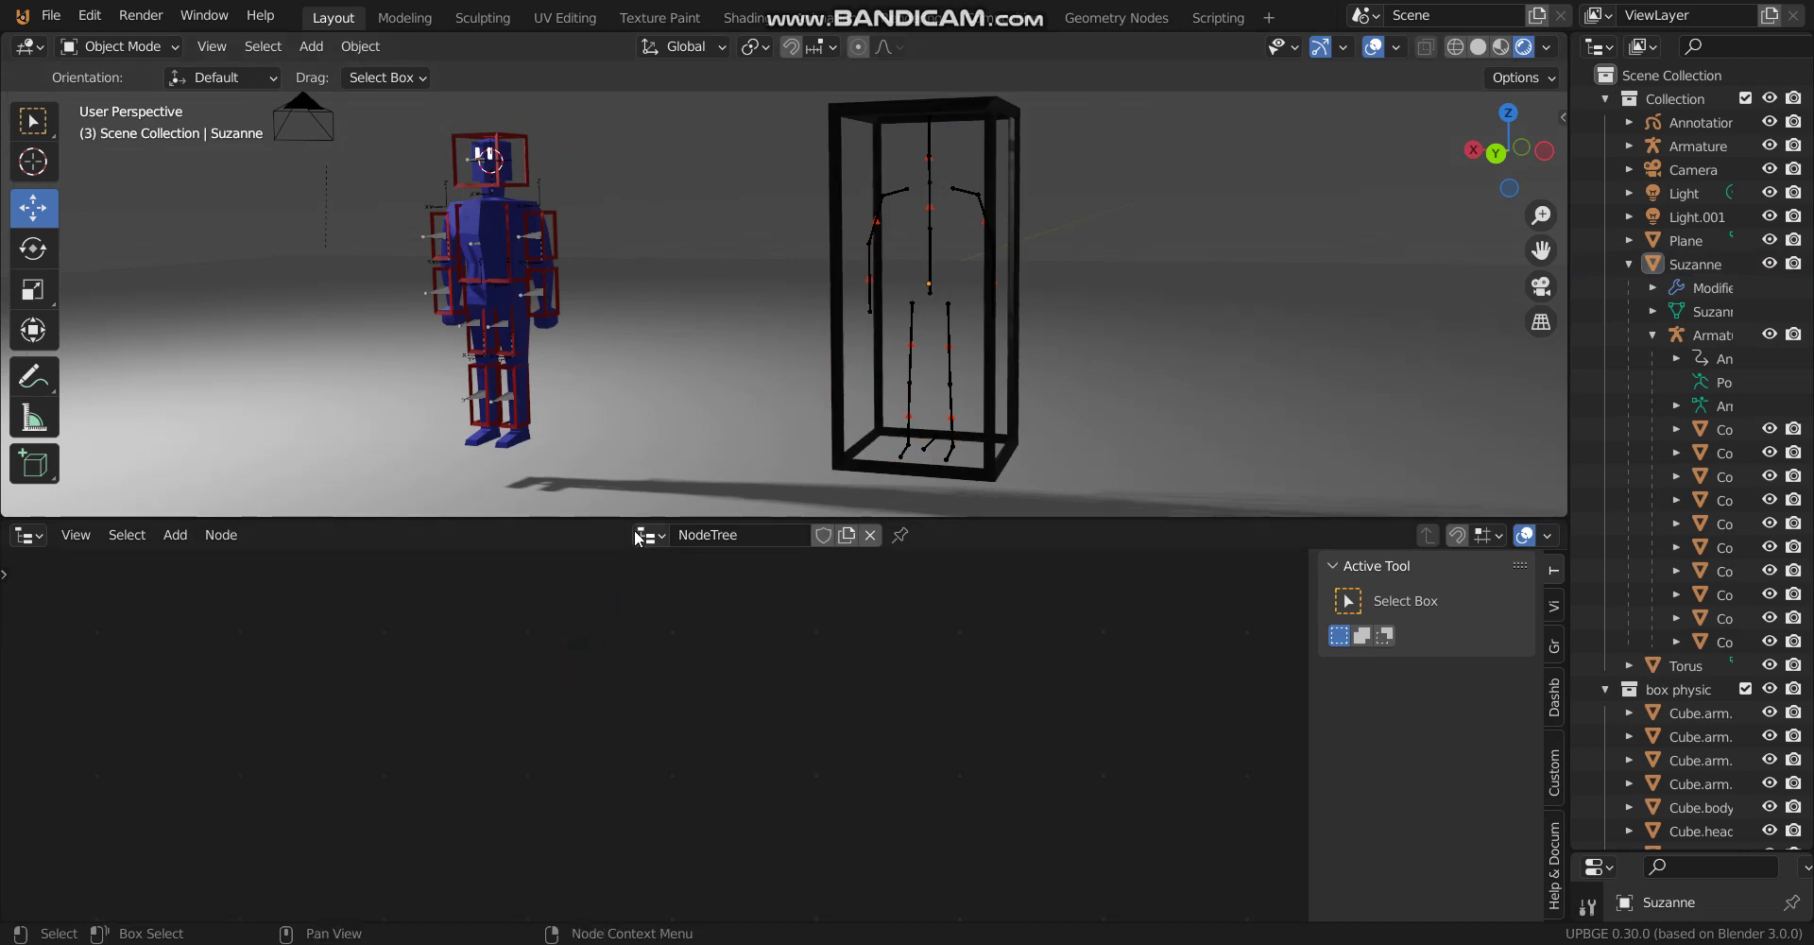
pyautogui.moveTo(638, 518); pyautogui.dragTo(646, 461)
pyautogui.click(579, 605)
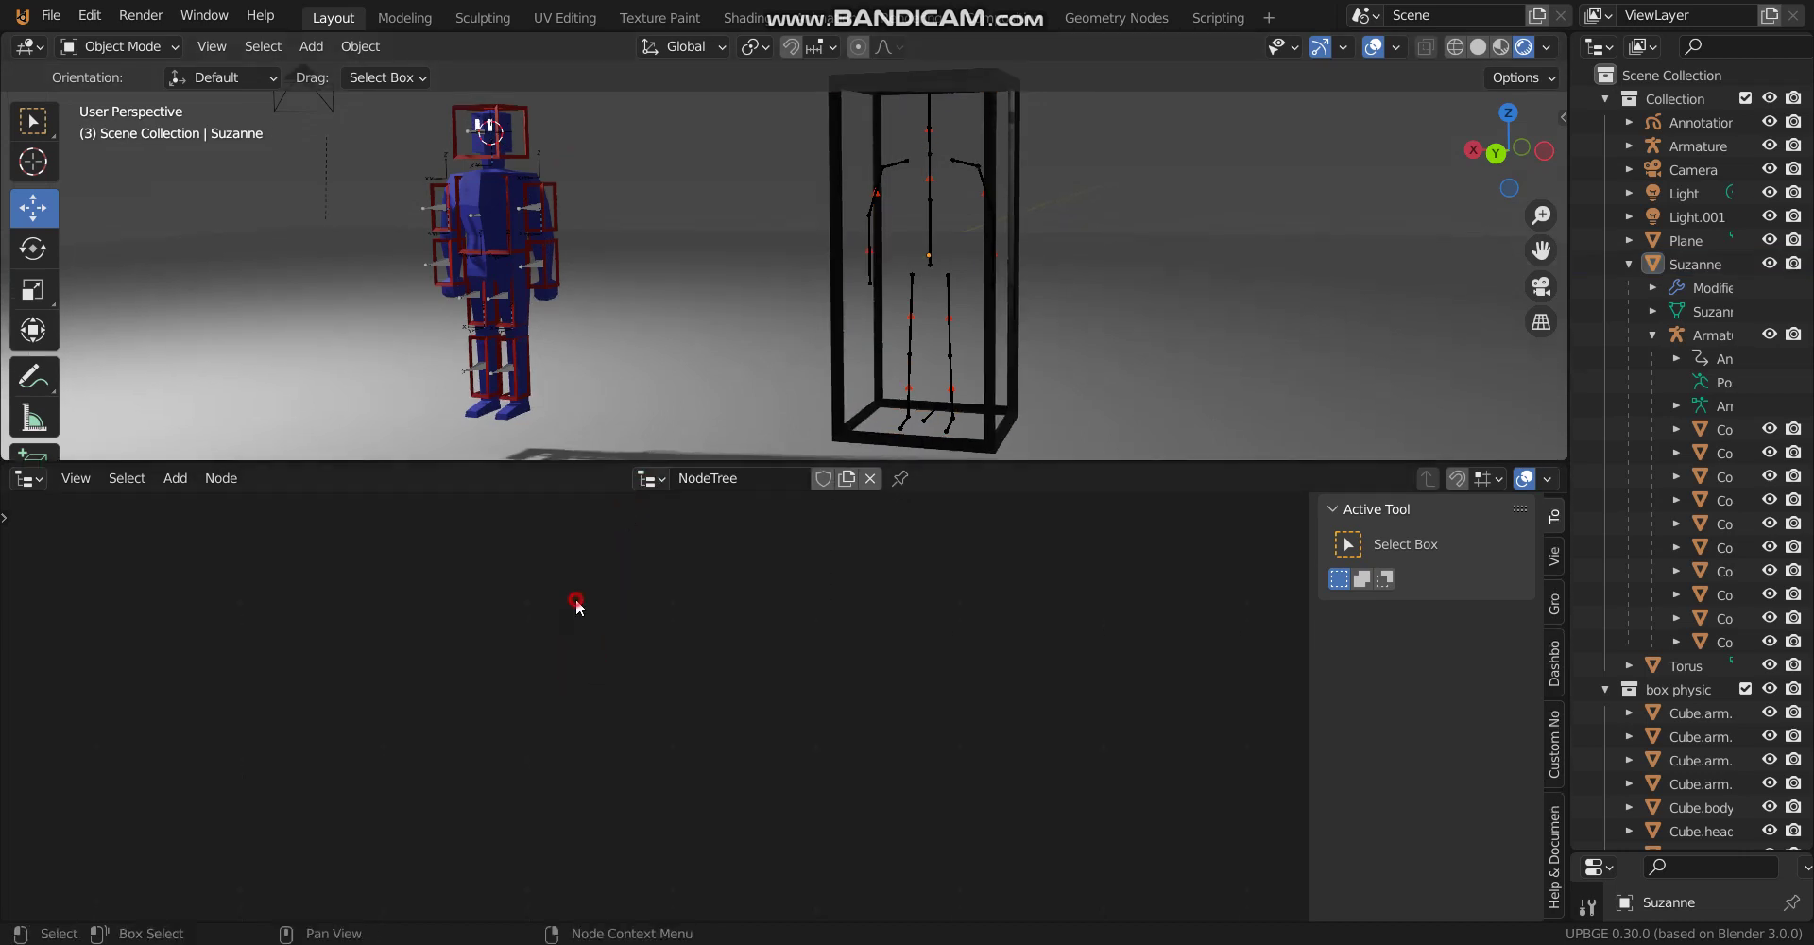
# Select the cage again, widen the outliner and rename the Suzanne object as box's player.
pyautogui.click(836, 186)
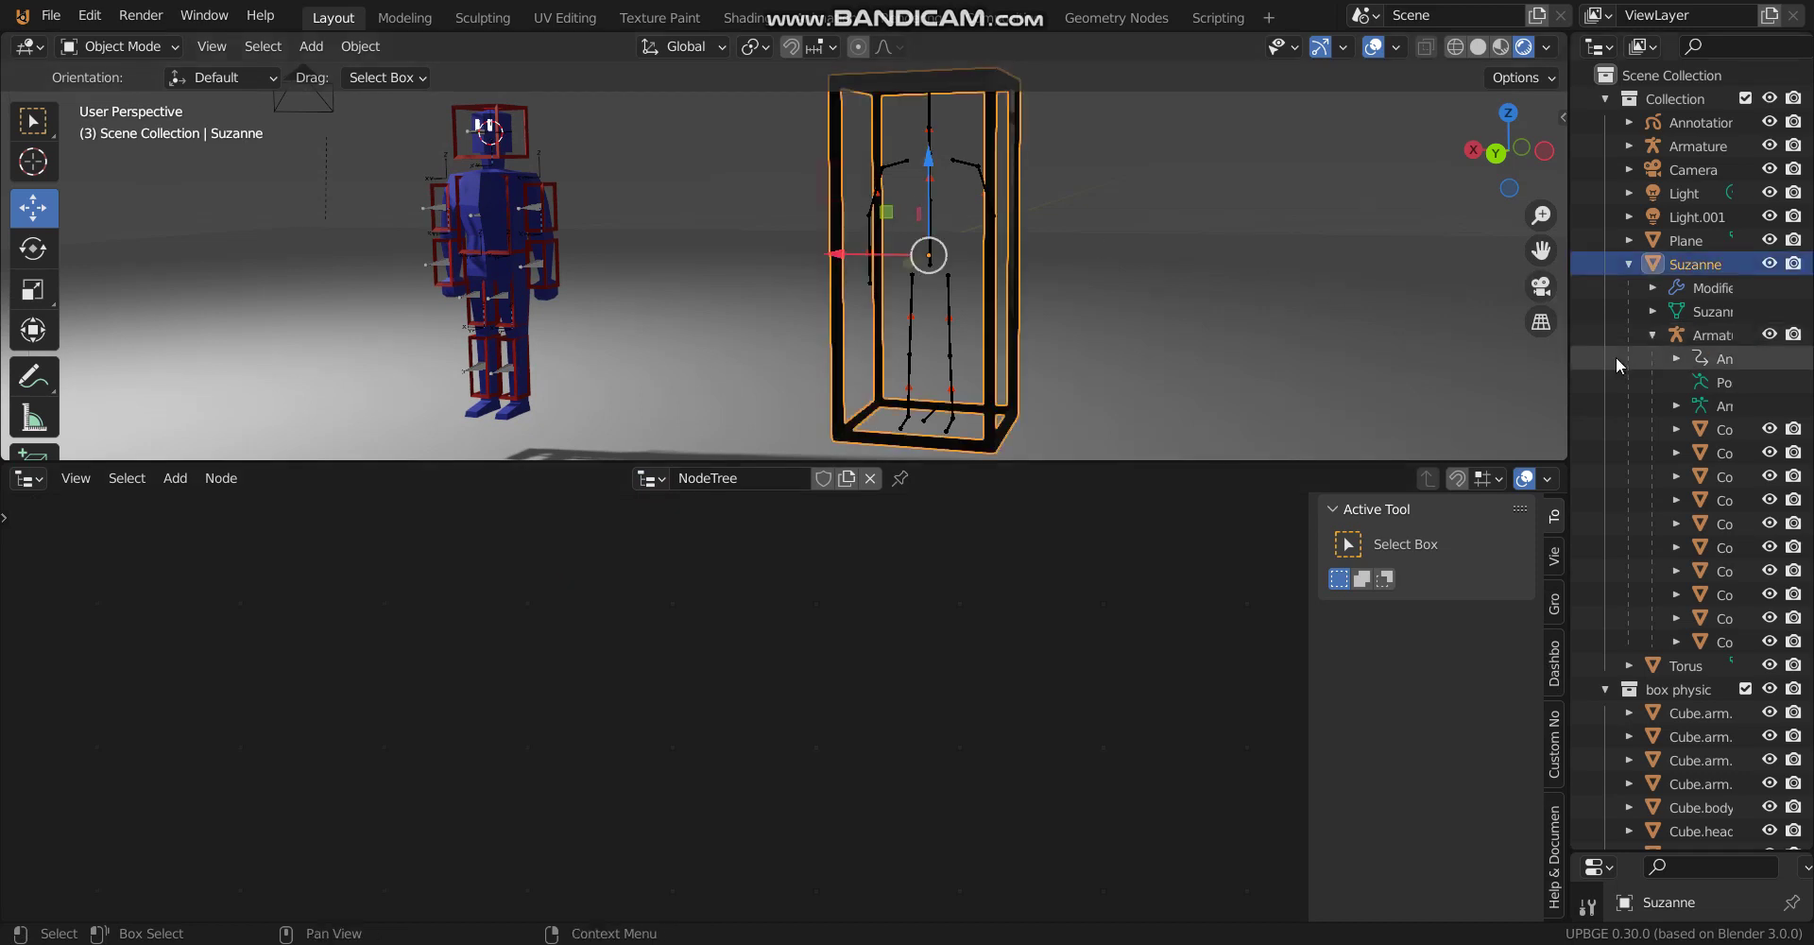
pyautogui.click(1564, 367)
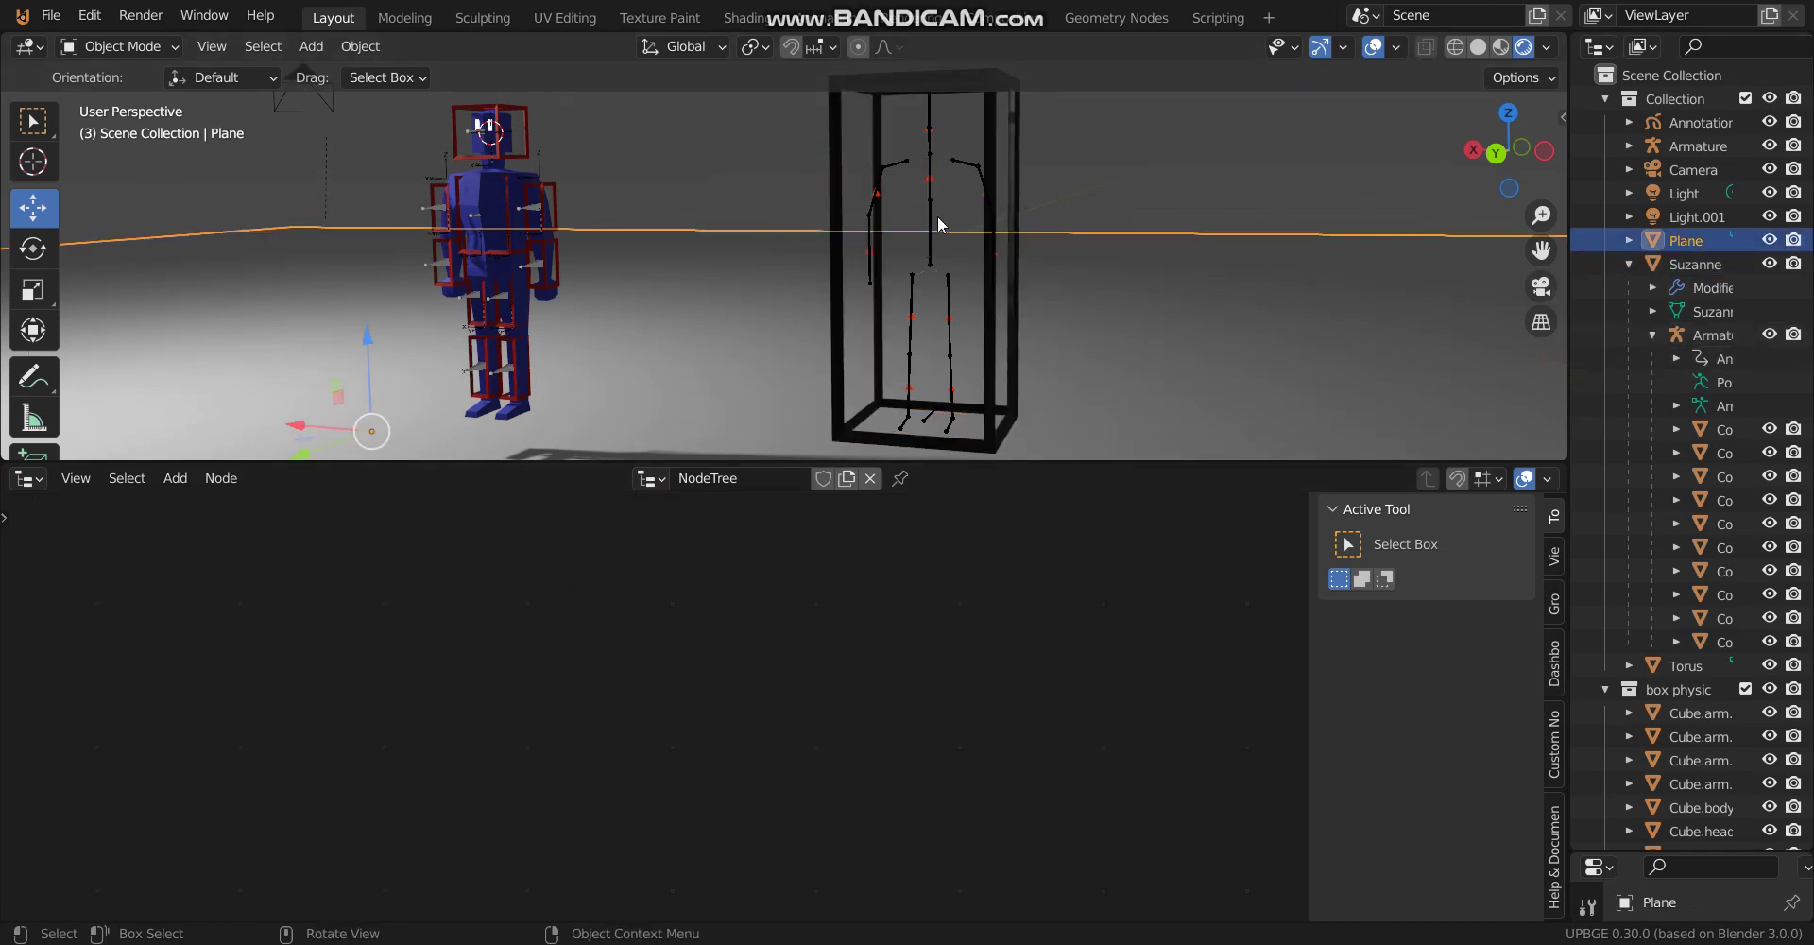
pyautogui.click(830, 147)
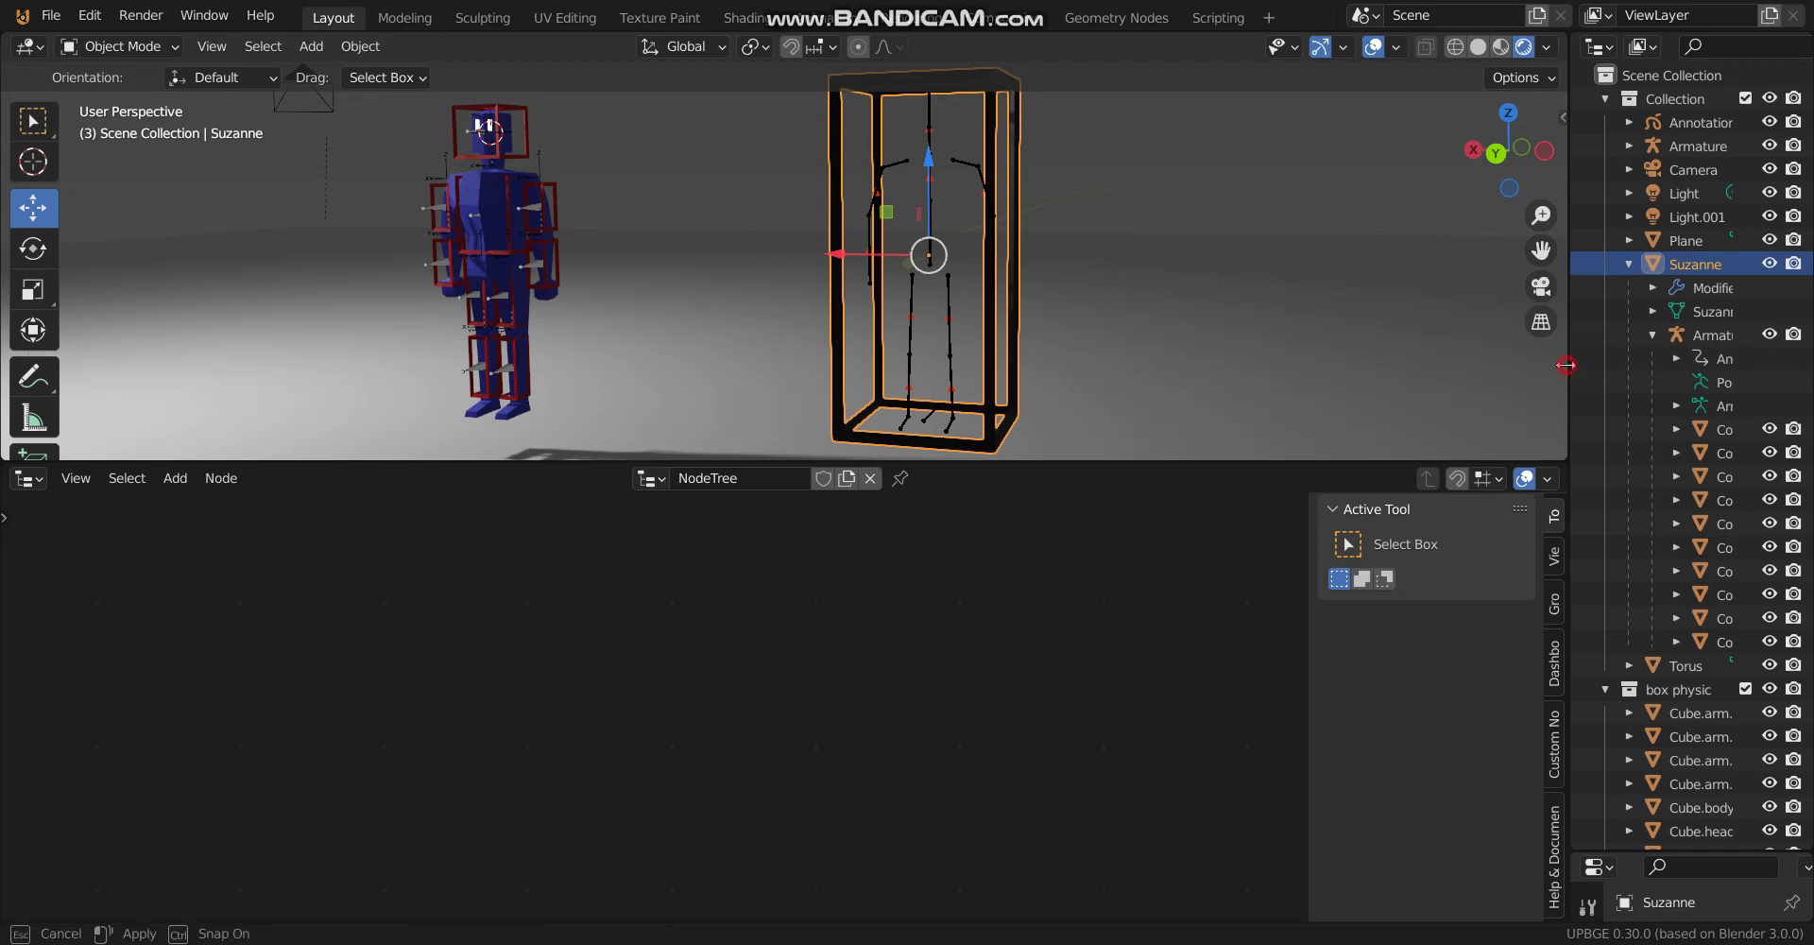
pyautogui.moveTo(1567, 364); pyautogui.dragTo(1312, 365)
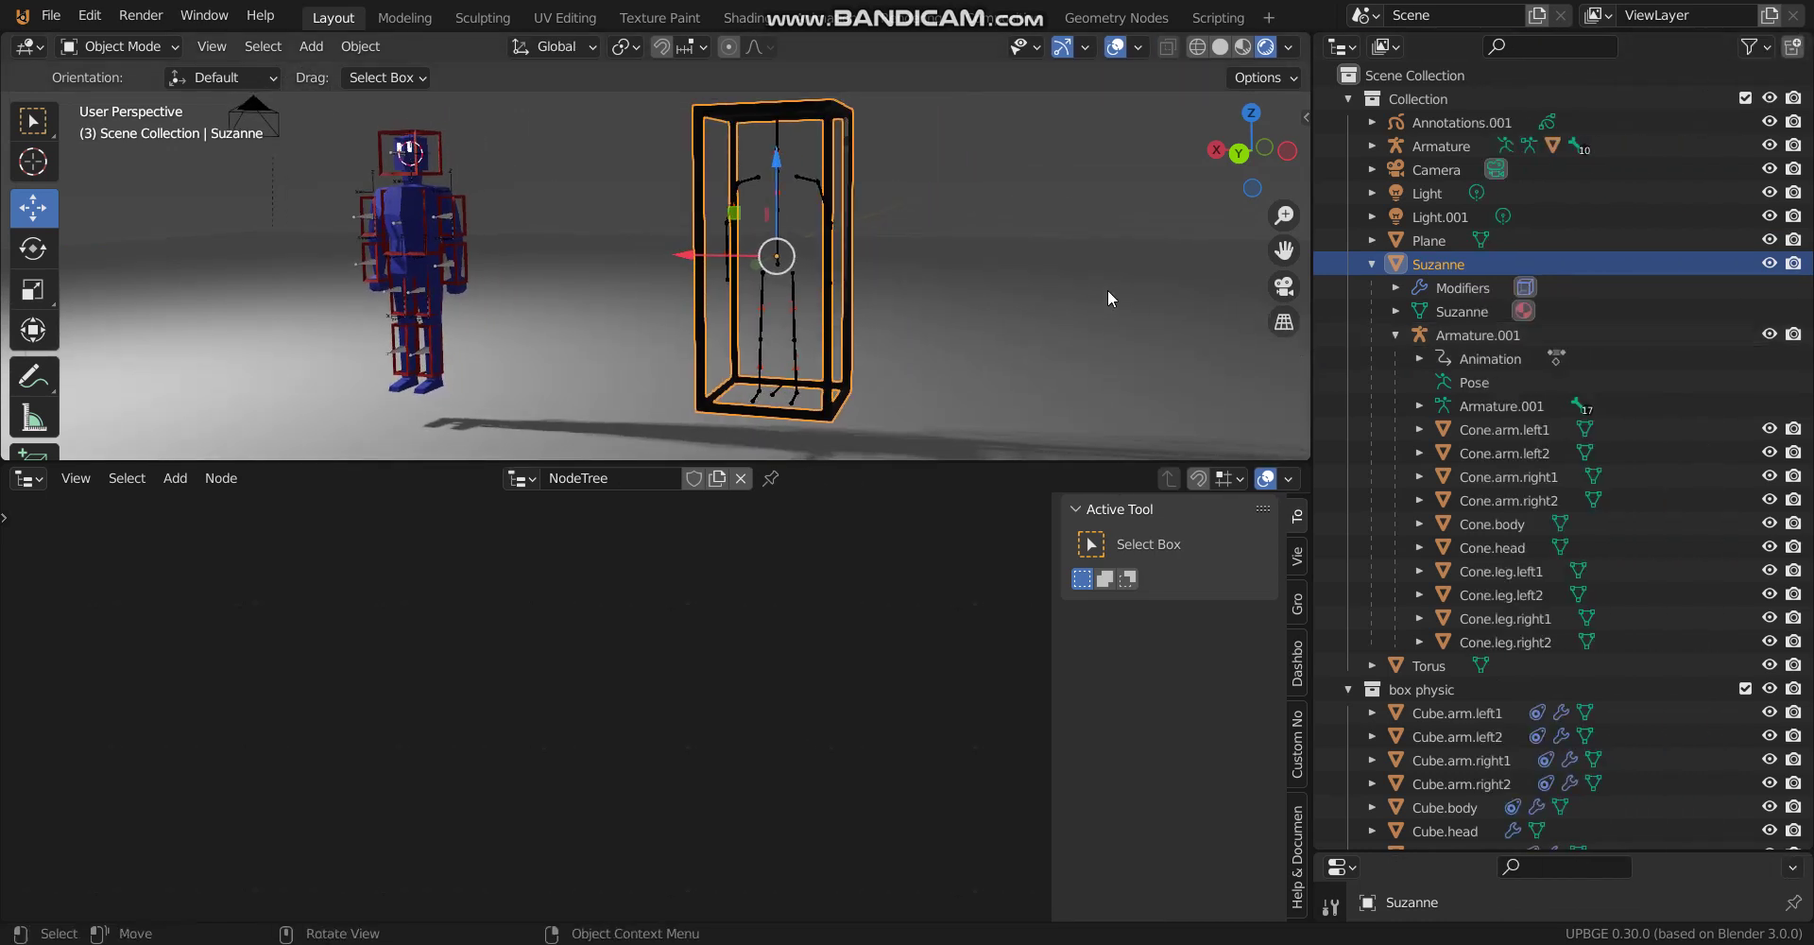
pyautogui.doubleClick(1463, 267)
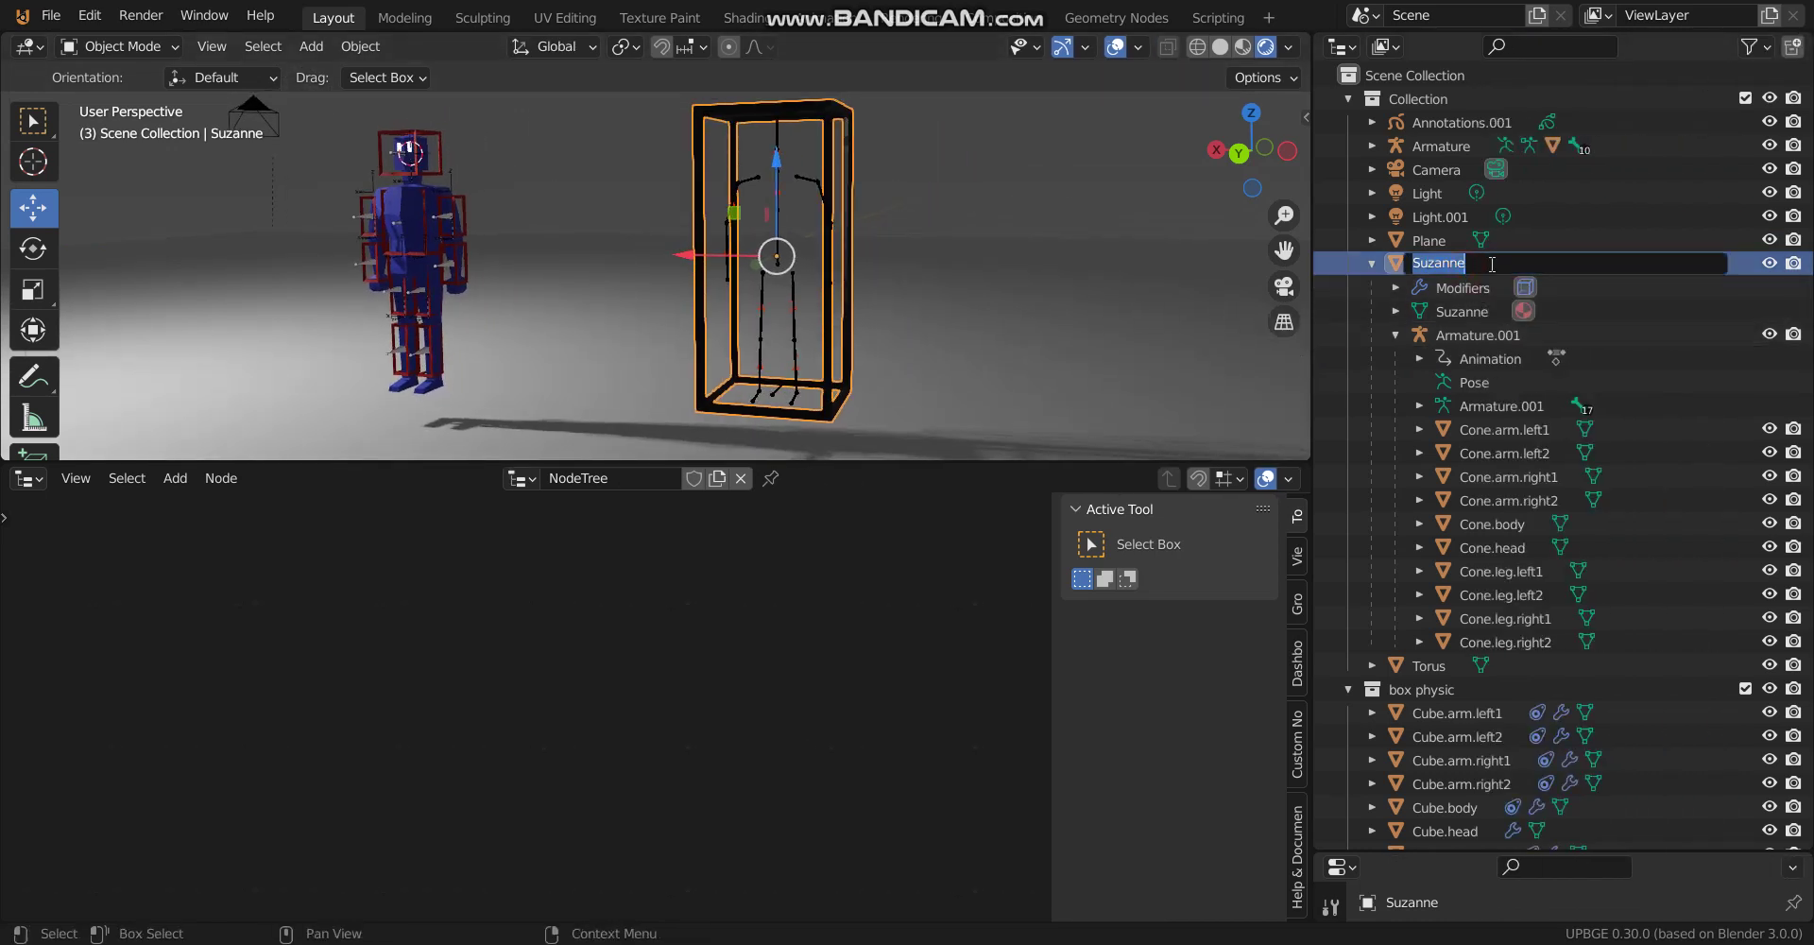
pyautogui.write("box's player")
pyautogui.press('Return')
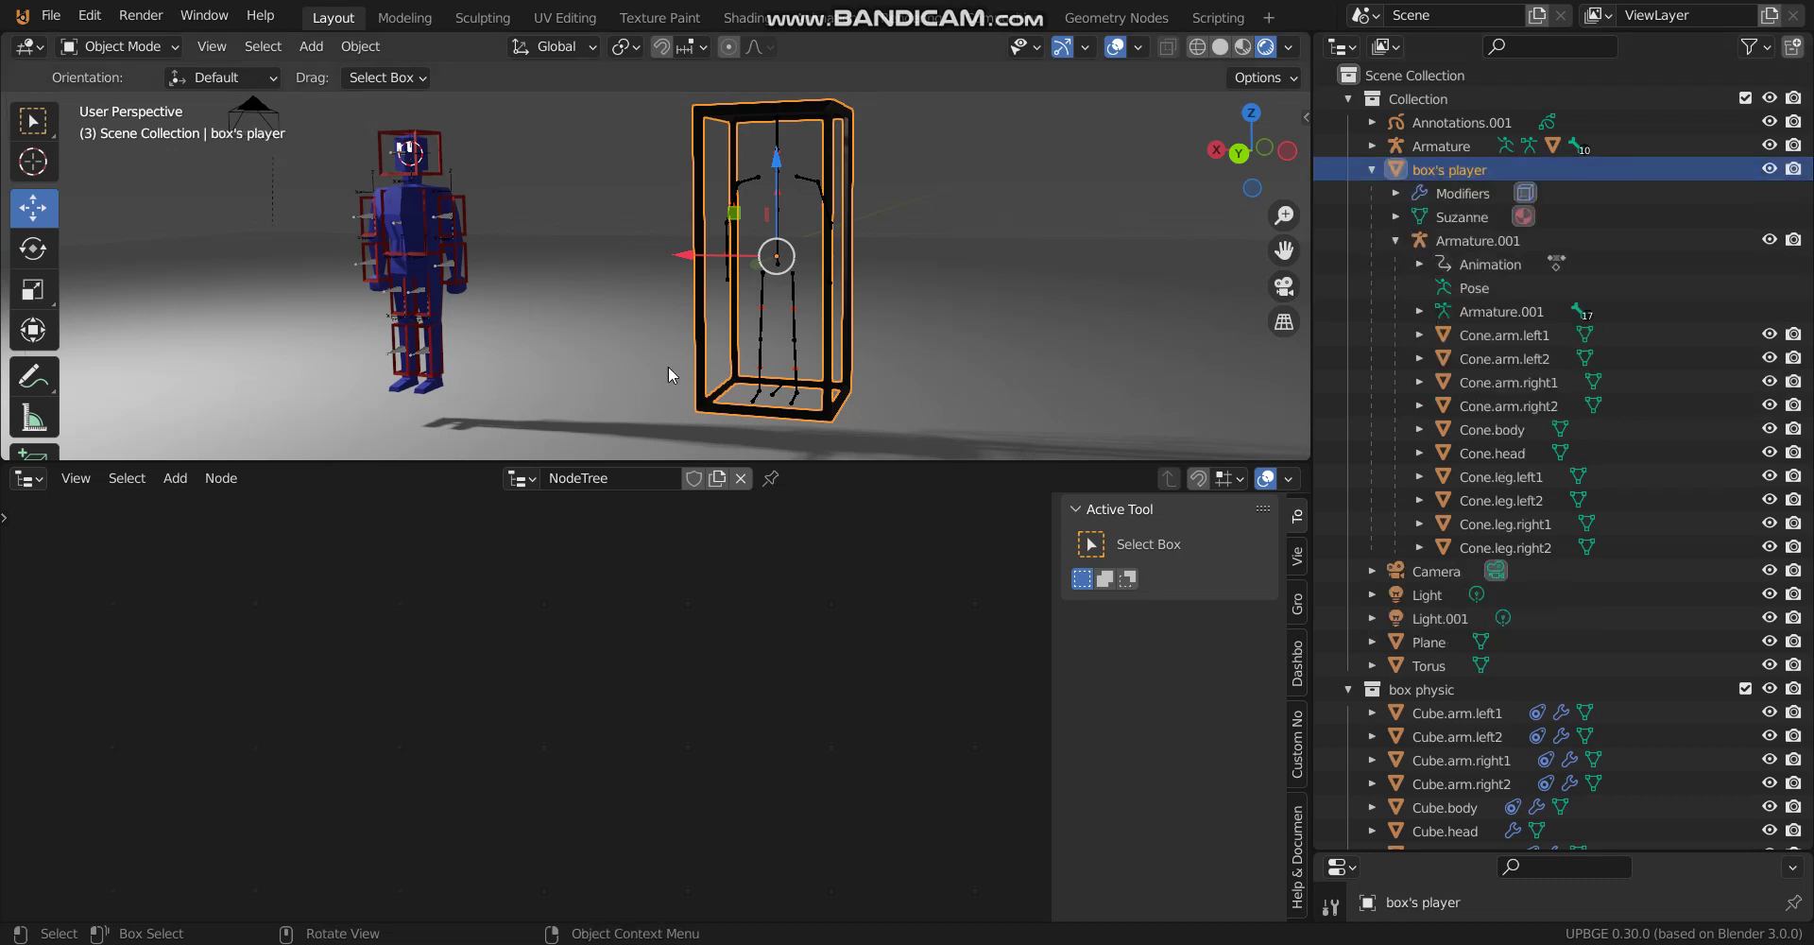
pyautogui.click(614, 575)
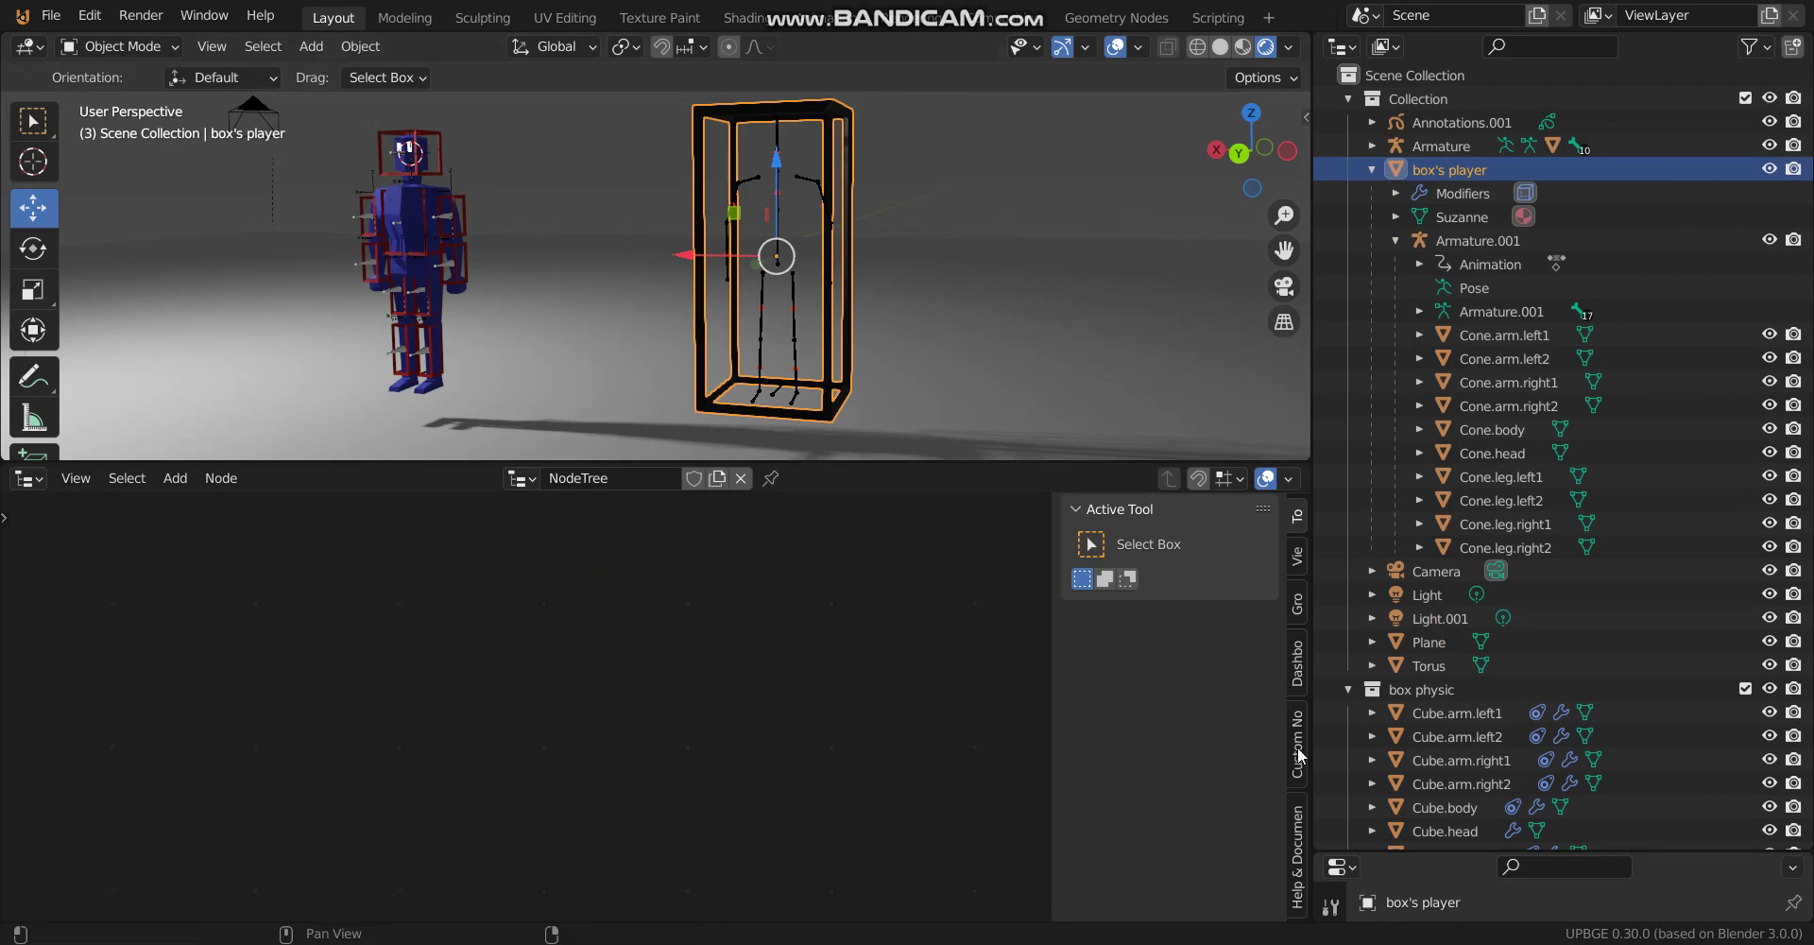
# Show the cage's game properties in the Logic Node Editor's dashboard.
pyautogui.click(1297, 661)
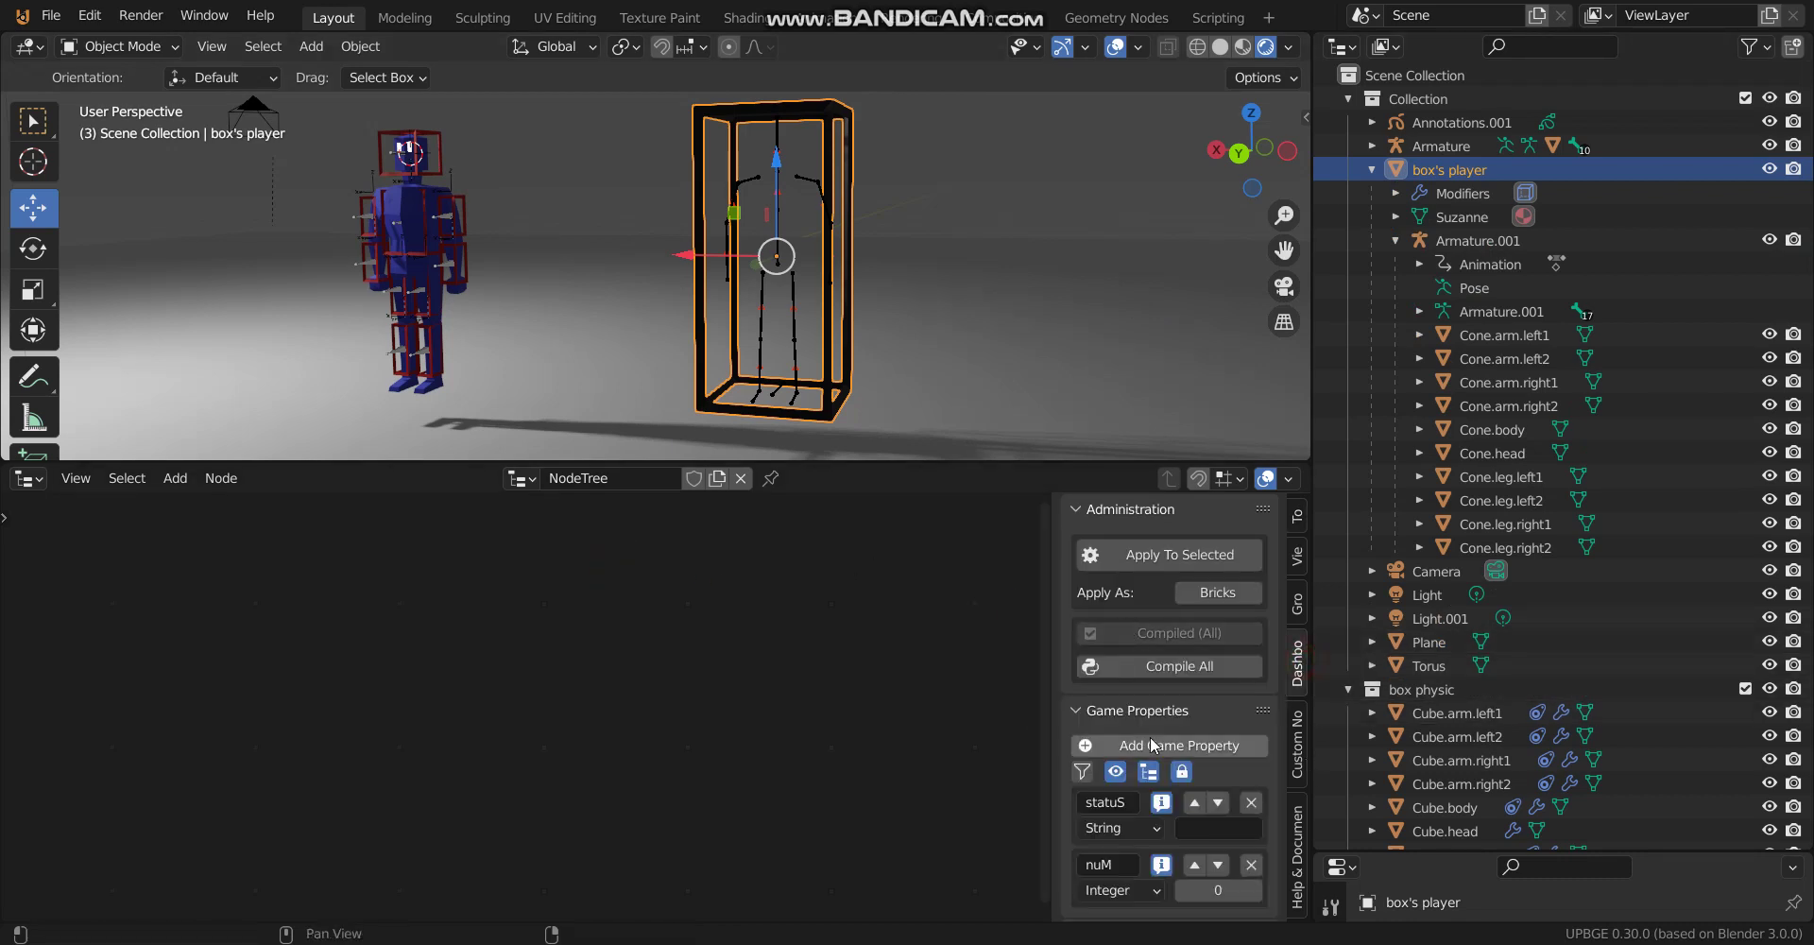
pyautogui.scroll(-3, 1149, 735)
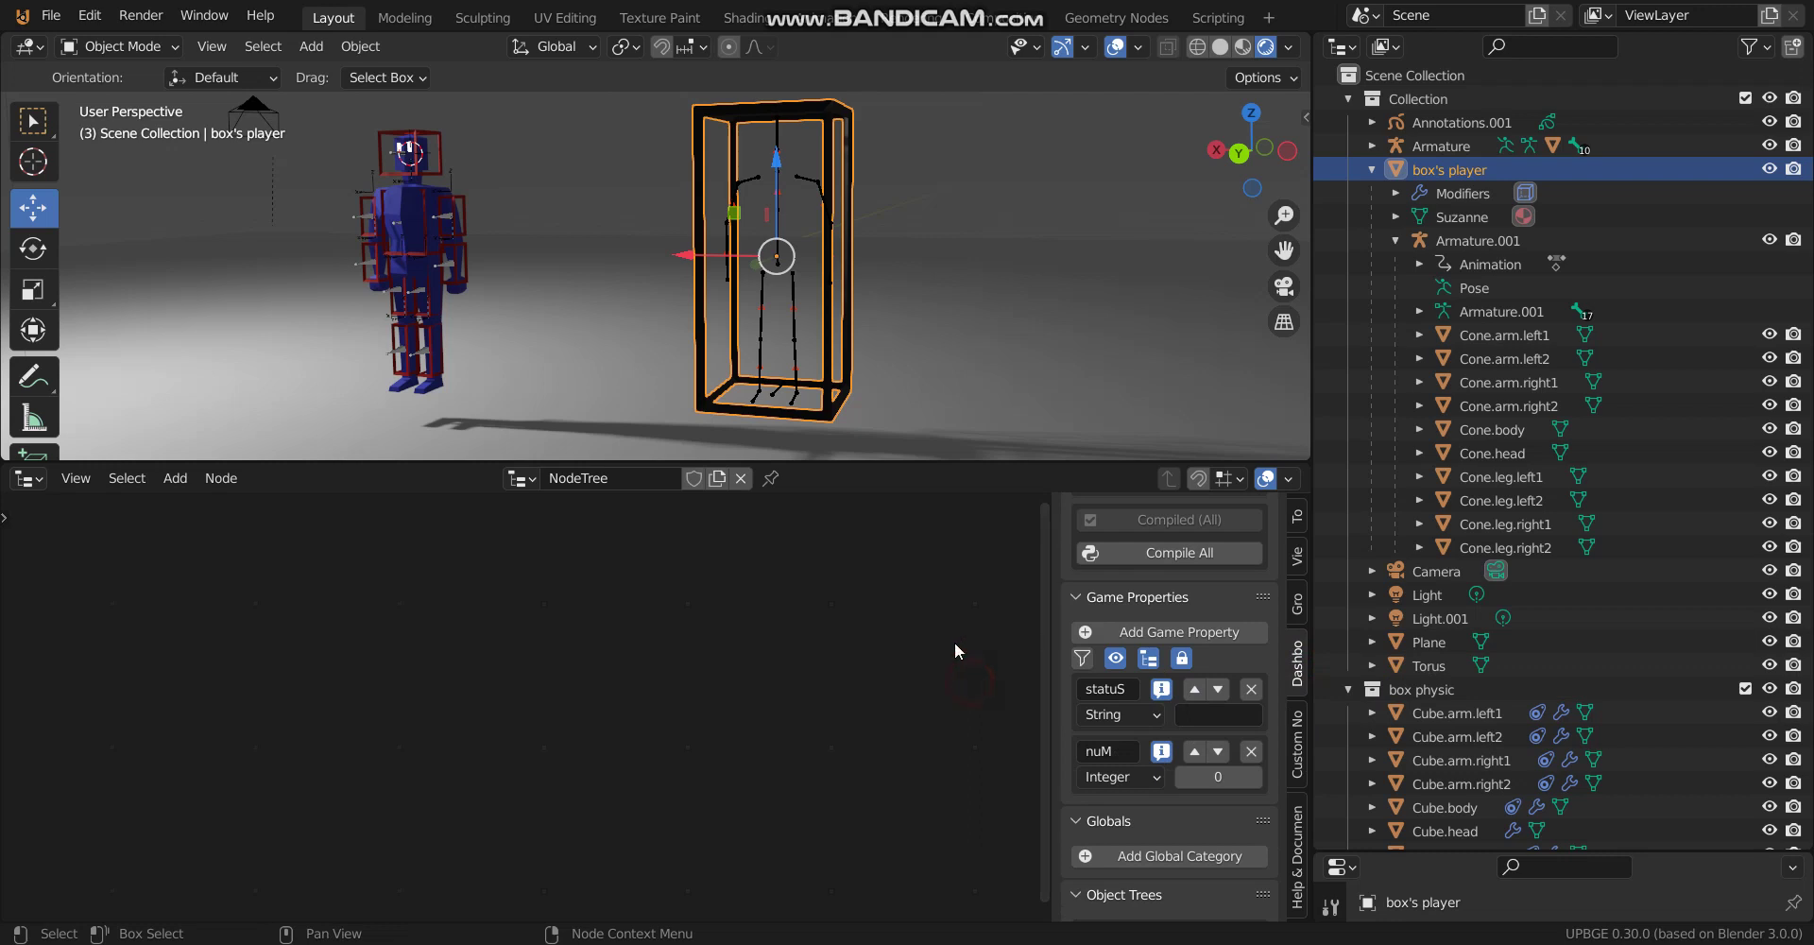
pyautogui.click(448, 627)
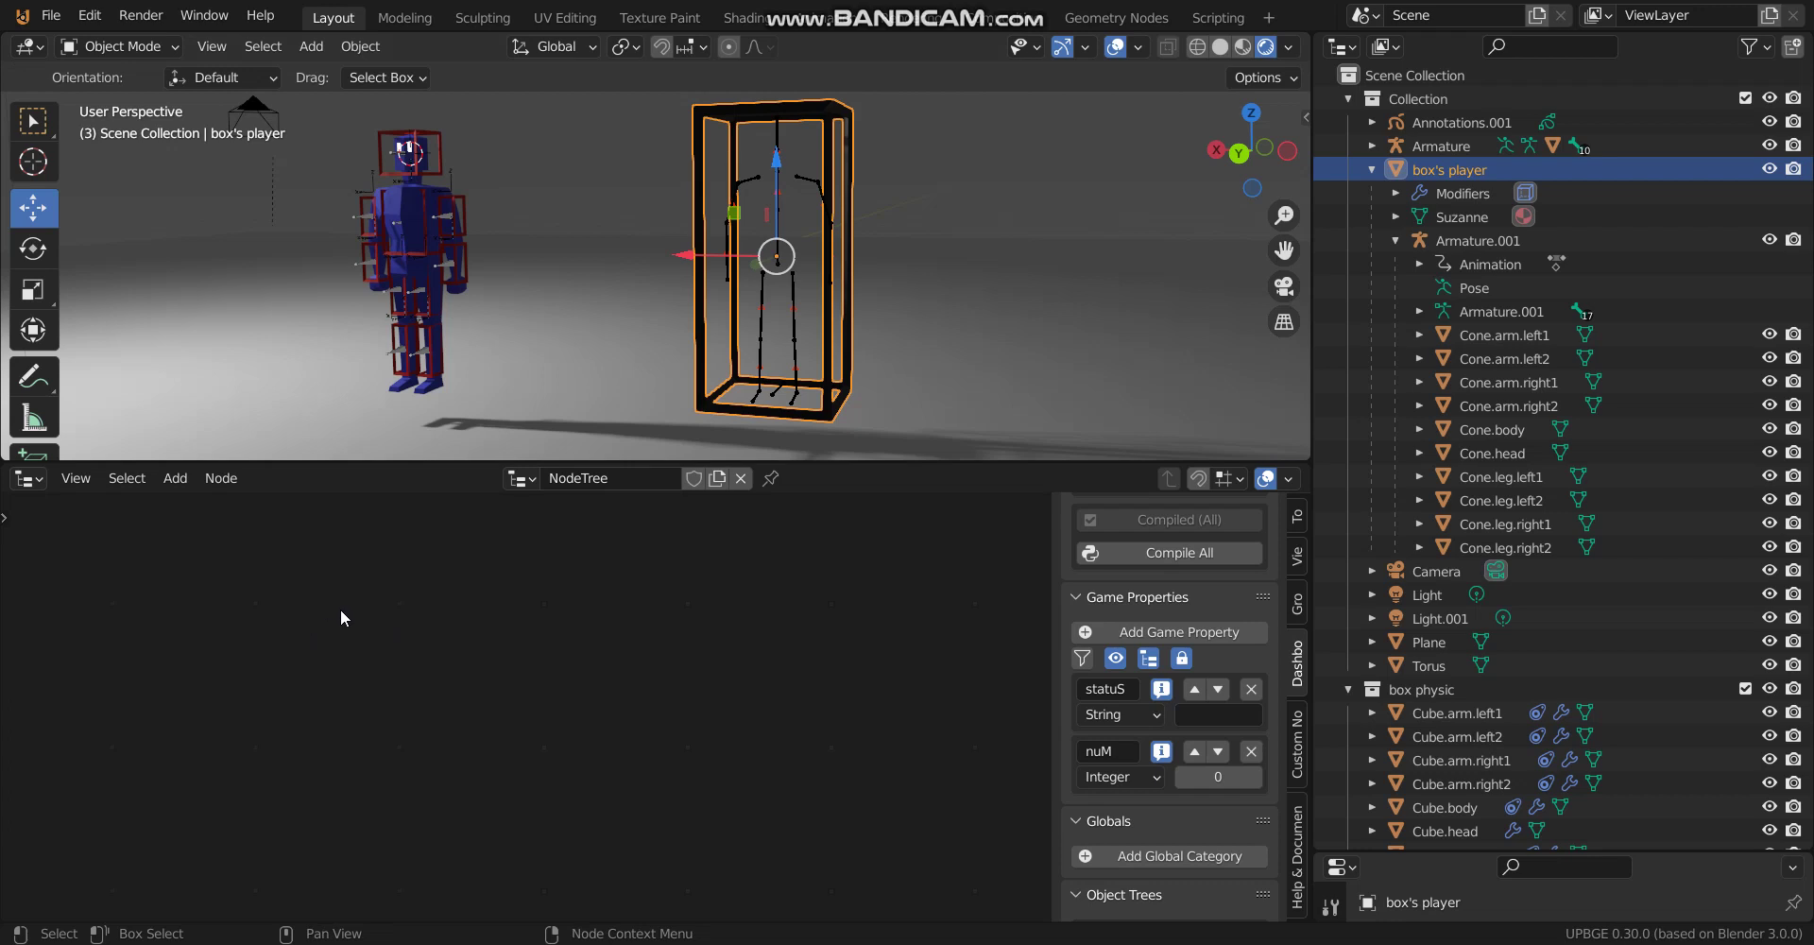
# Add an Evaluate Property node to the empty logic node tree.
pyautogui.hotkey('shift', 'a')
pyautogui.moveTo(272, 606)
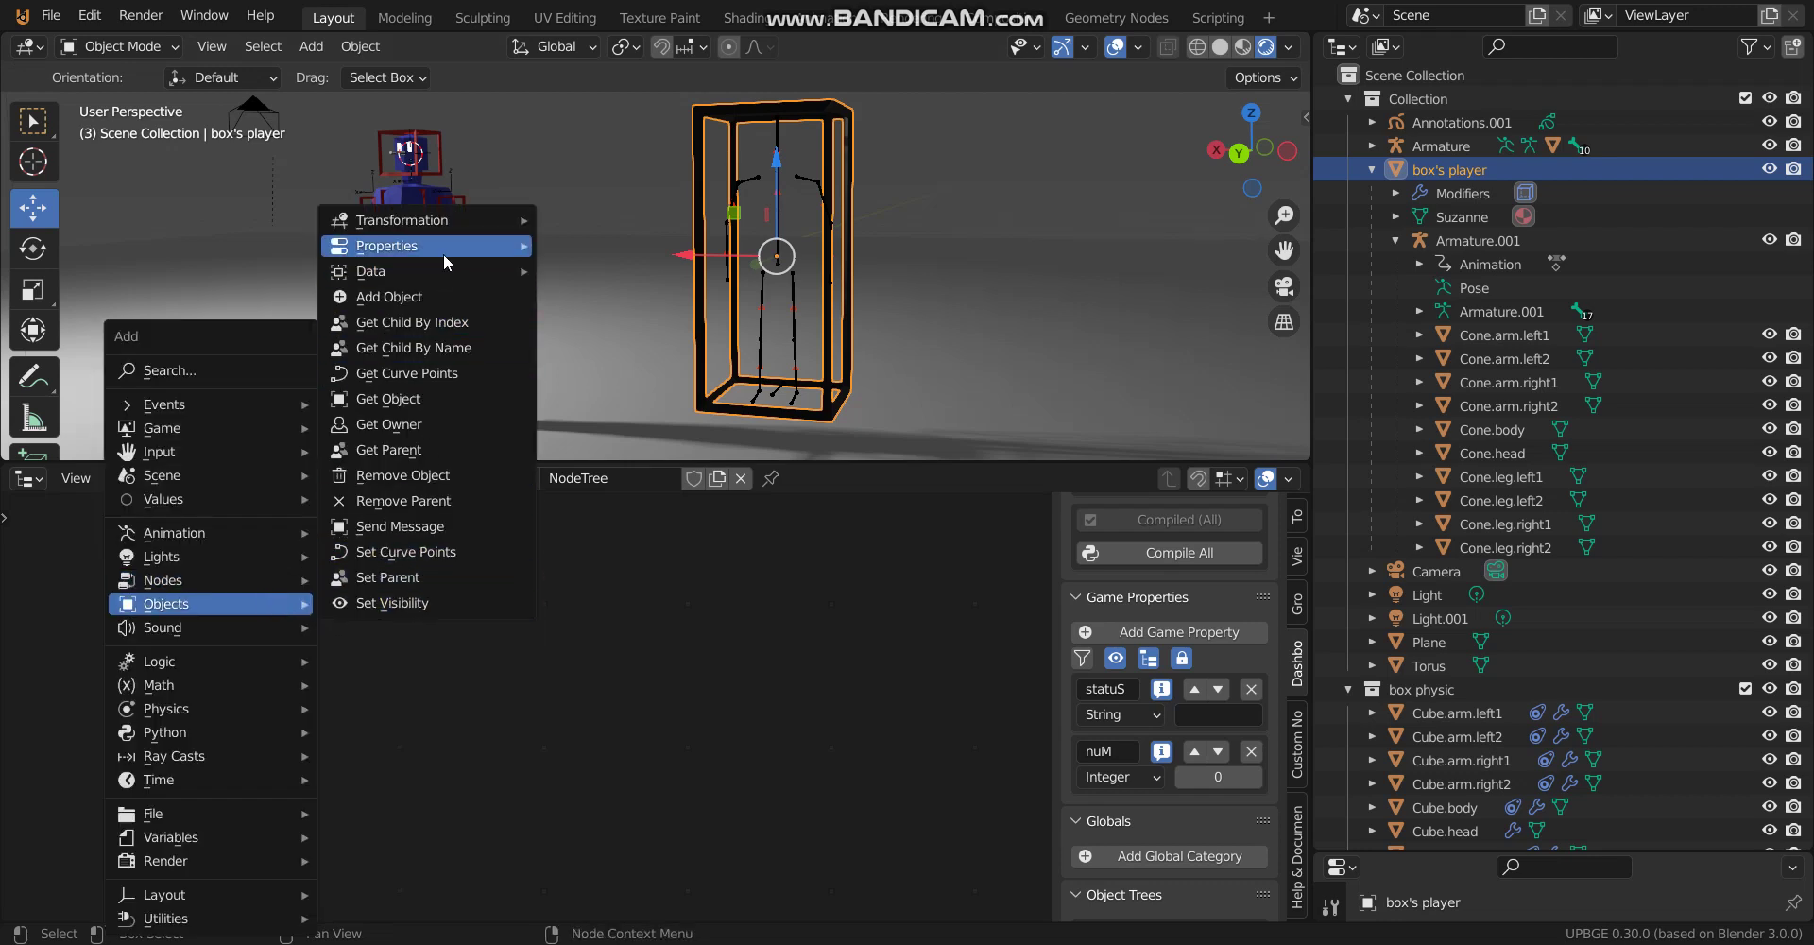
pyautogui.moveTo(444, 253)
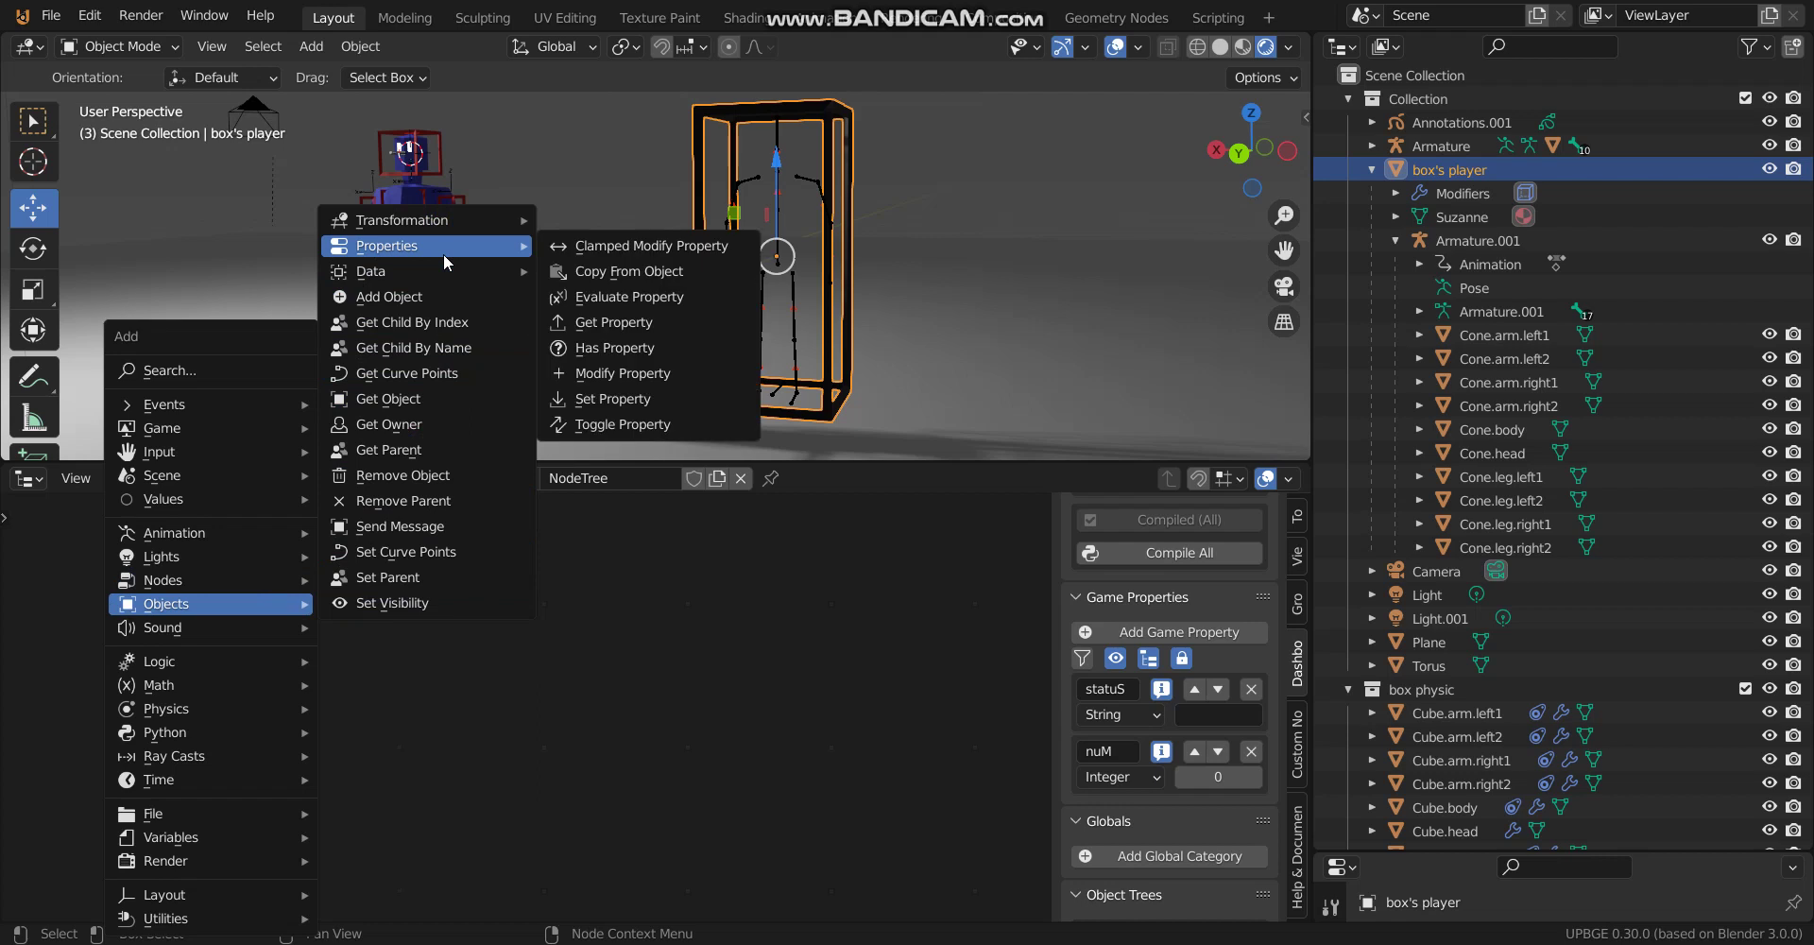
pyautogui.click(635, 297)
pyautogui.click(404, 581)
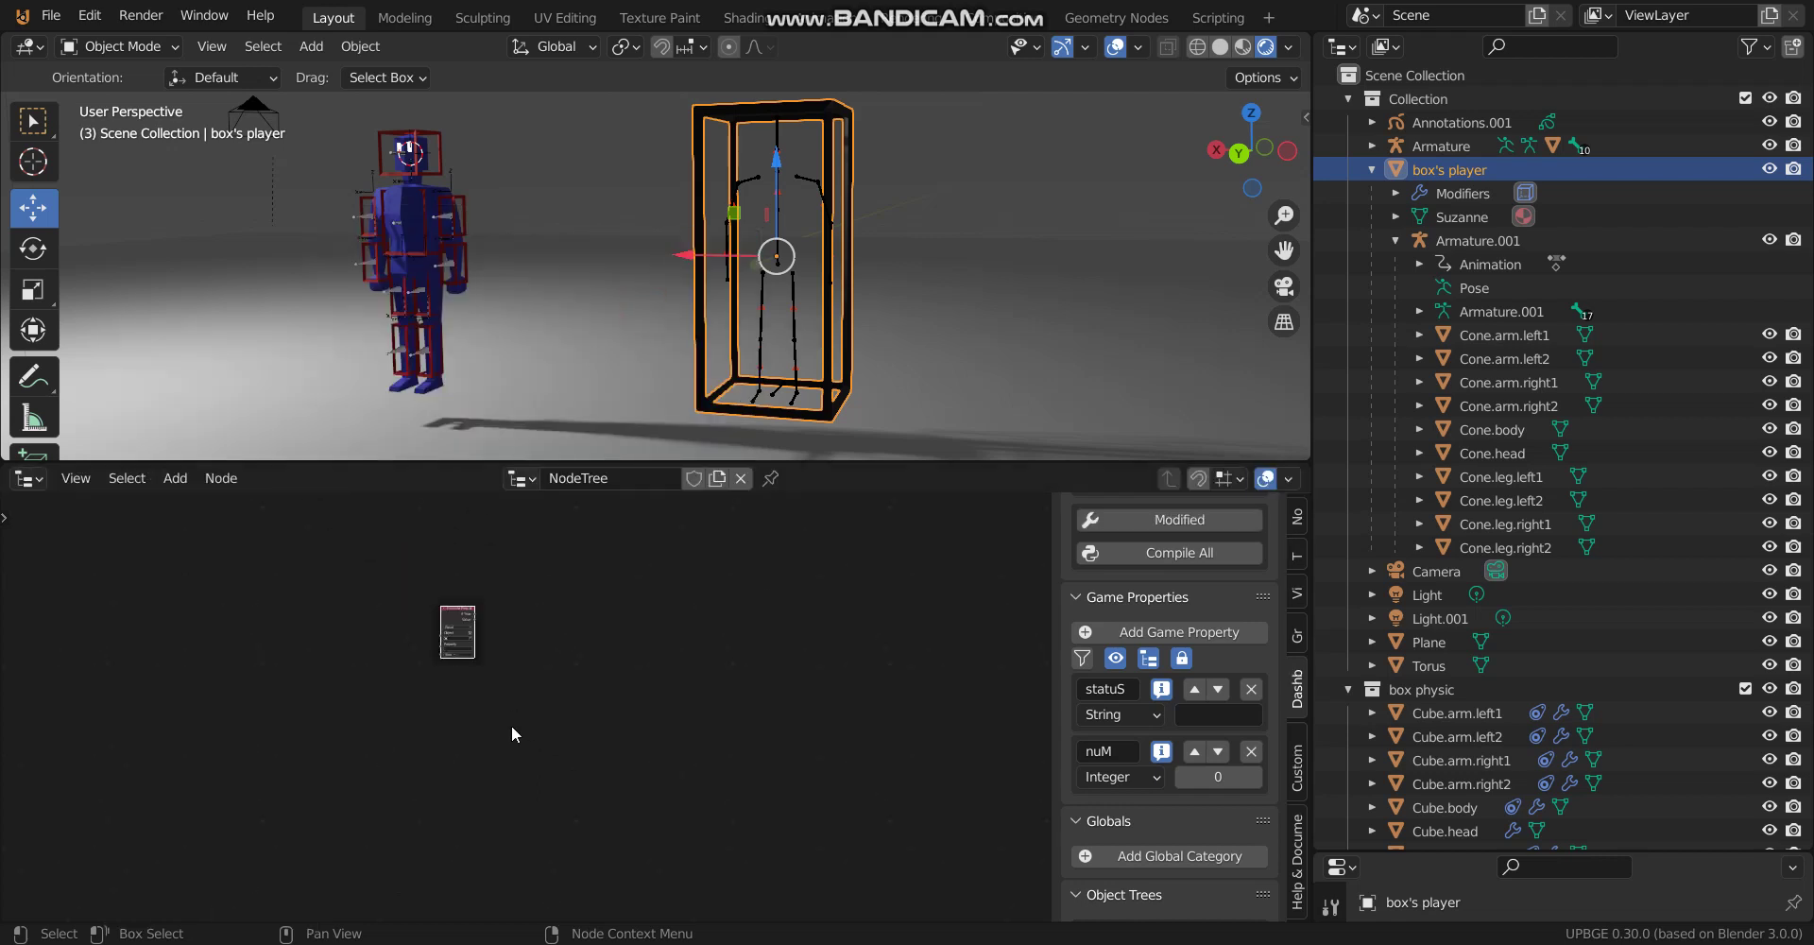
# Set the Evaluate Property node to check box's player, property statuS, against the string stanD.
pyautogui.scroll(3, 424, 614)
pyautogui.scroll(2, 424, 614)
pyautogui.scroll(2, 537, 629)
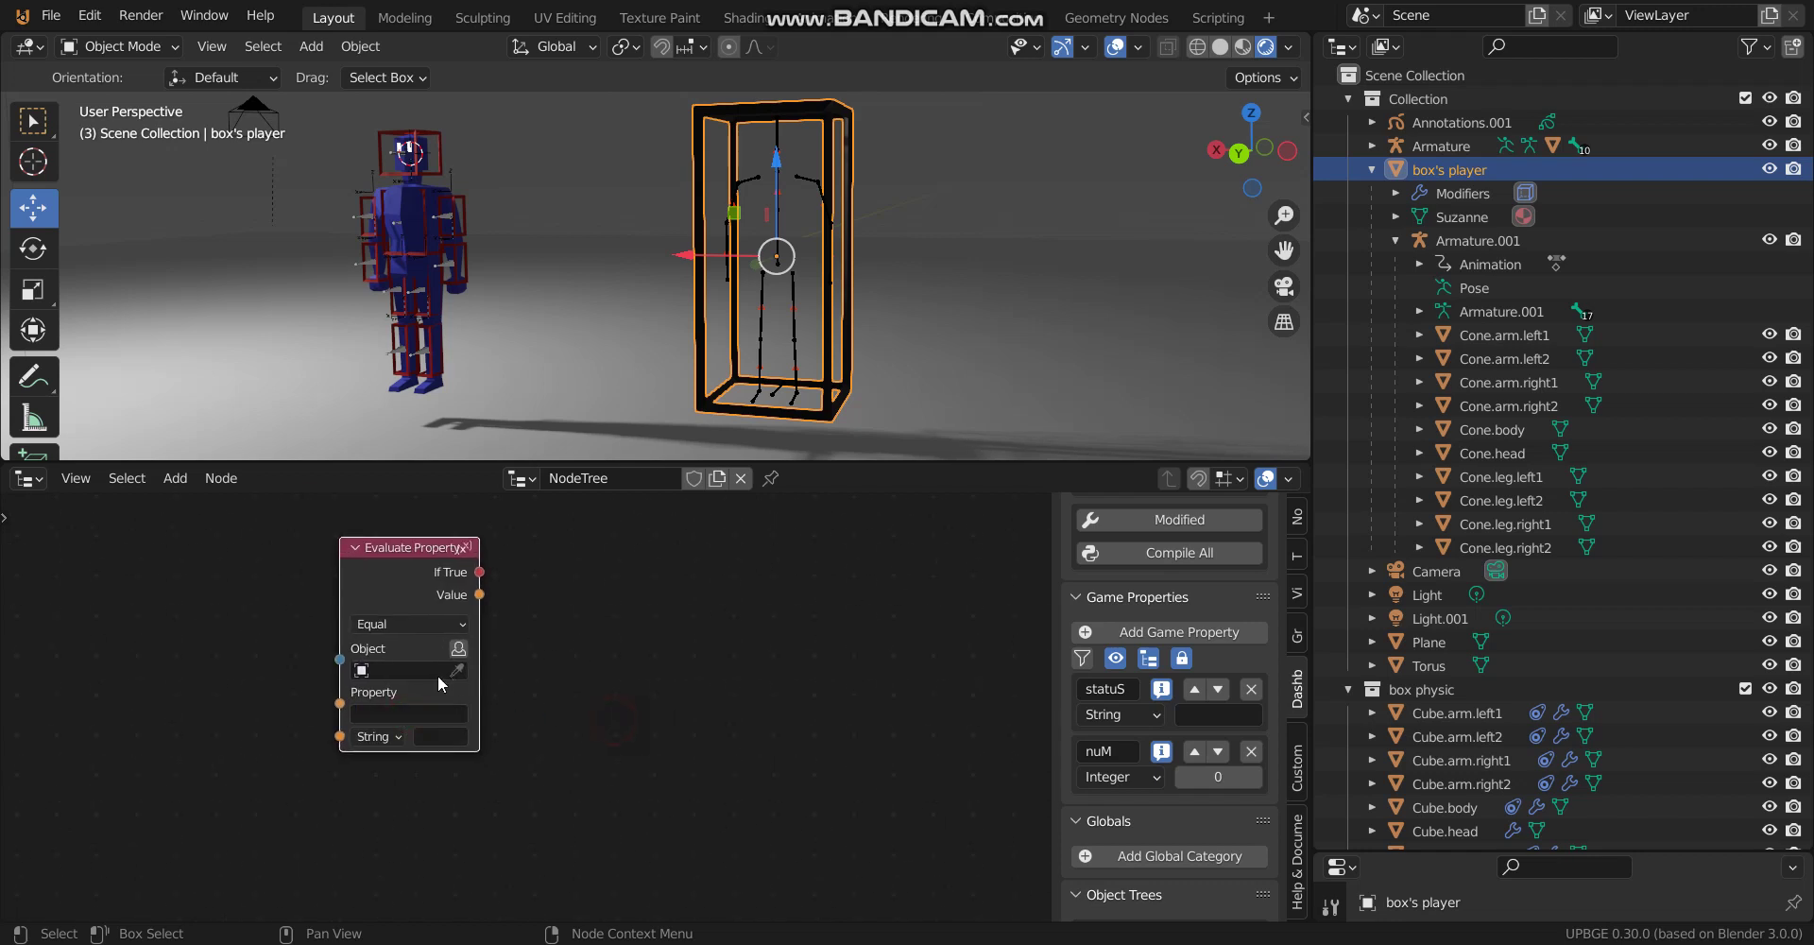
pyautogui.click(408, 671)
pyautogui.write('b')
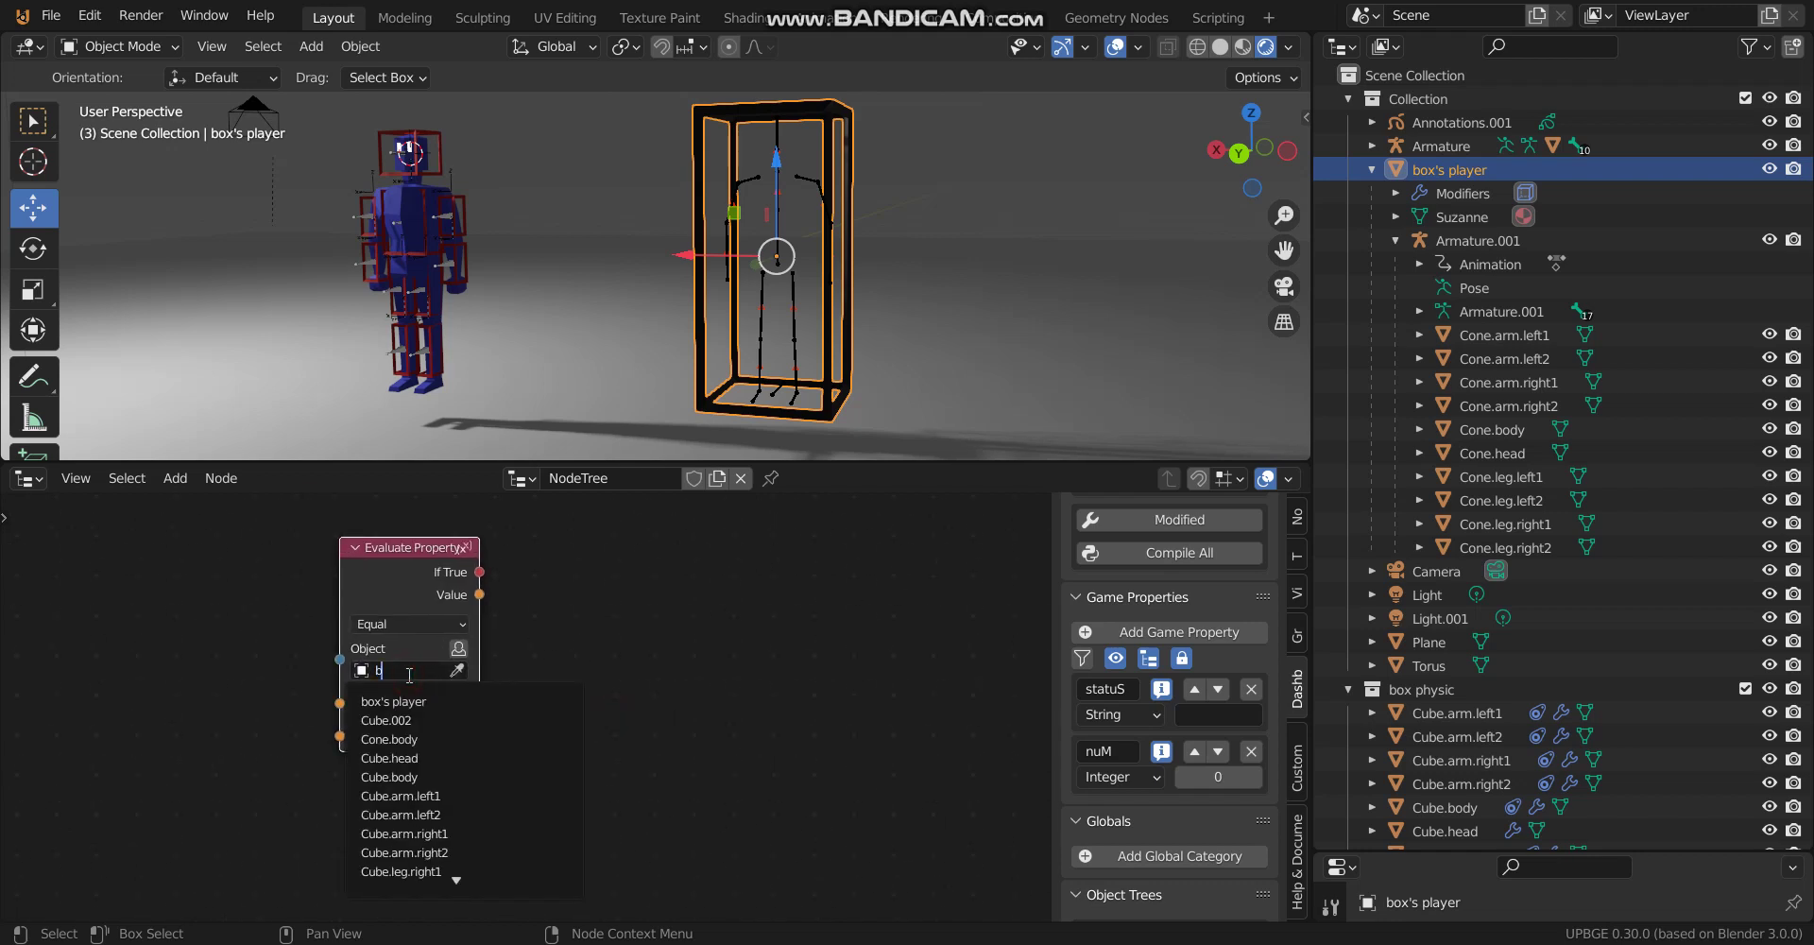
pyautogui.click(423, 701)
pyautogui.click(411, 714)
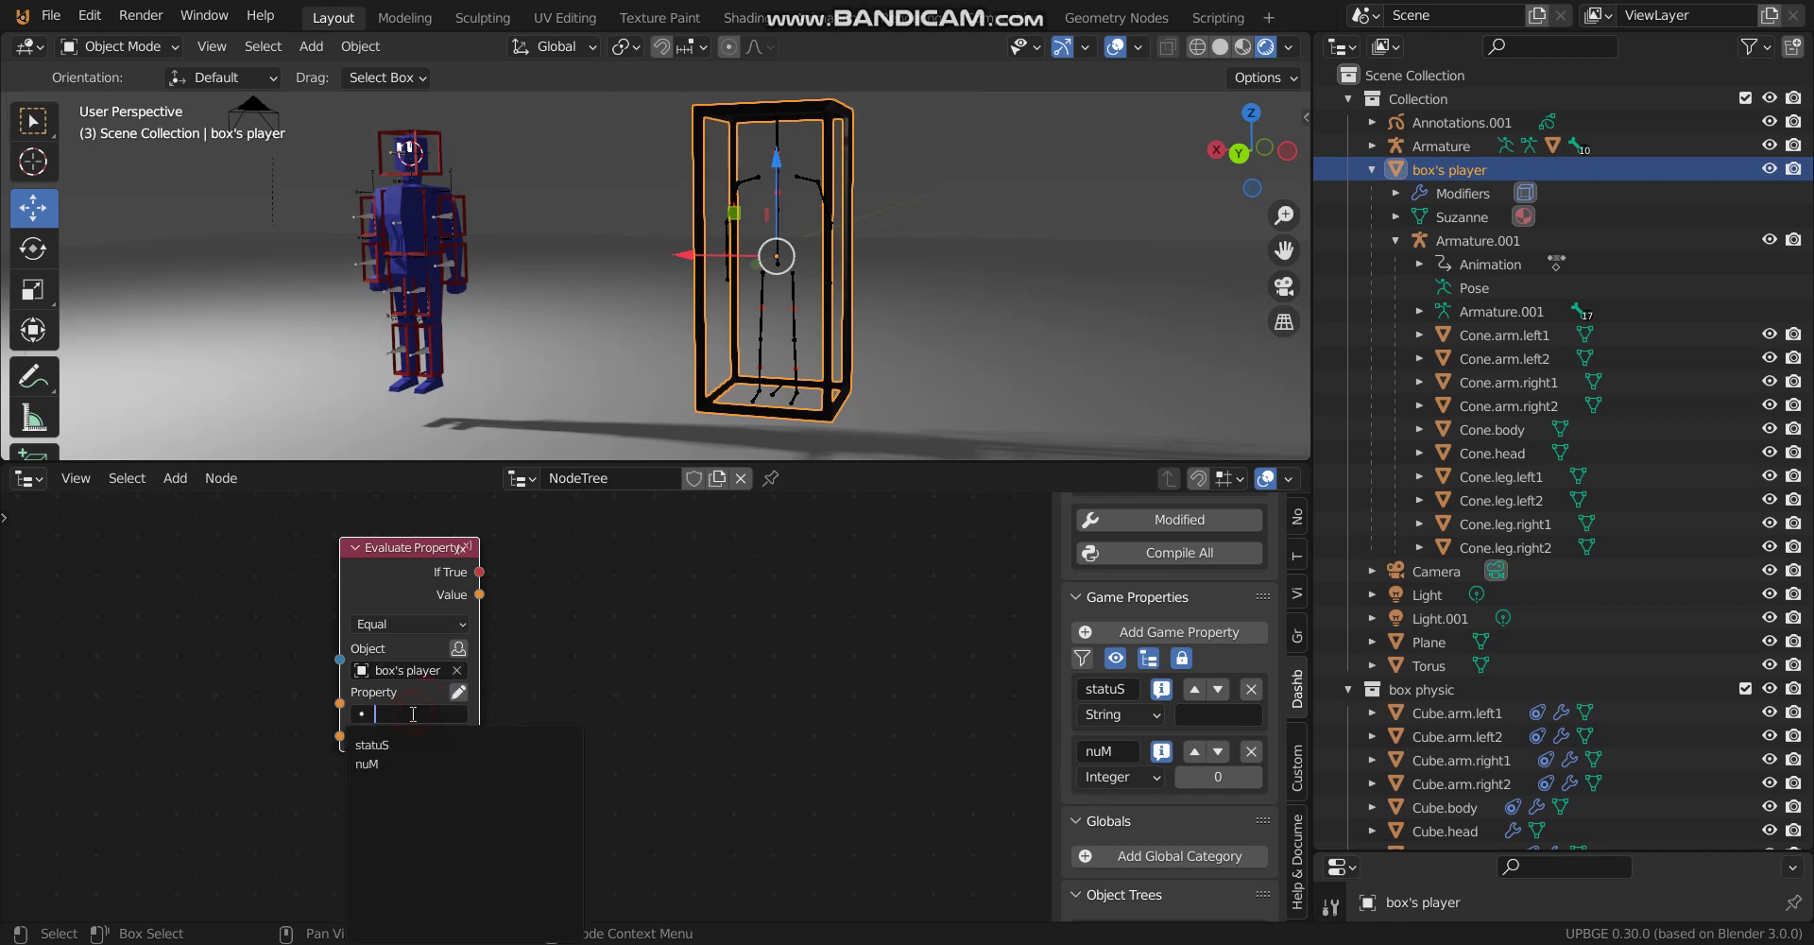
pyautogui.click(405, 745)
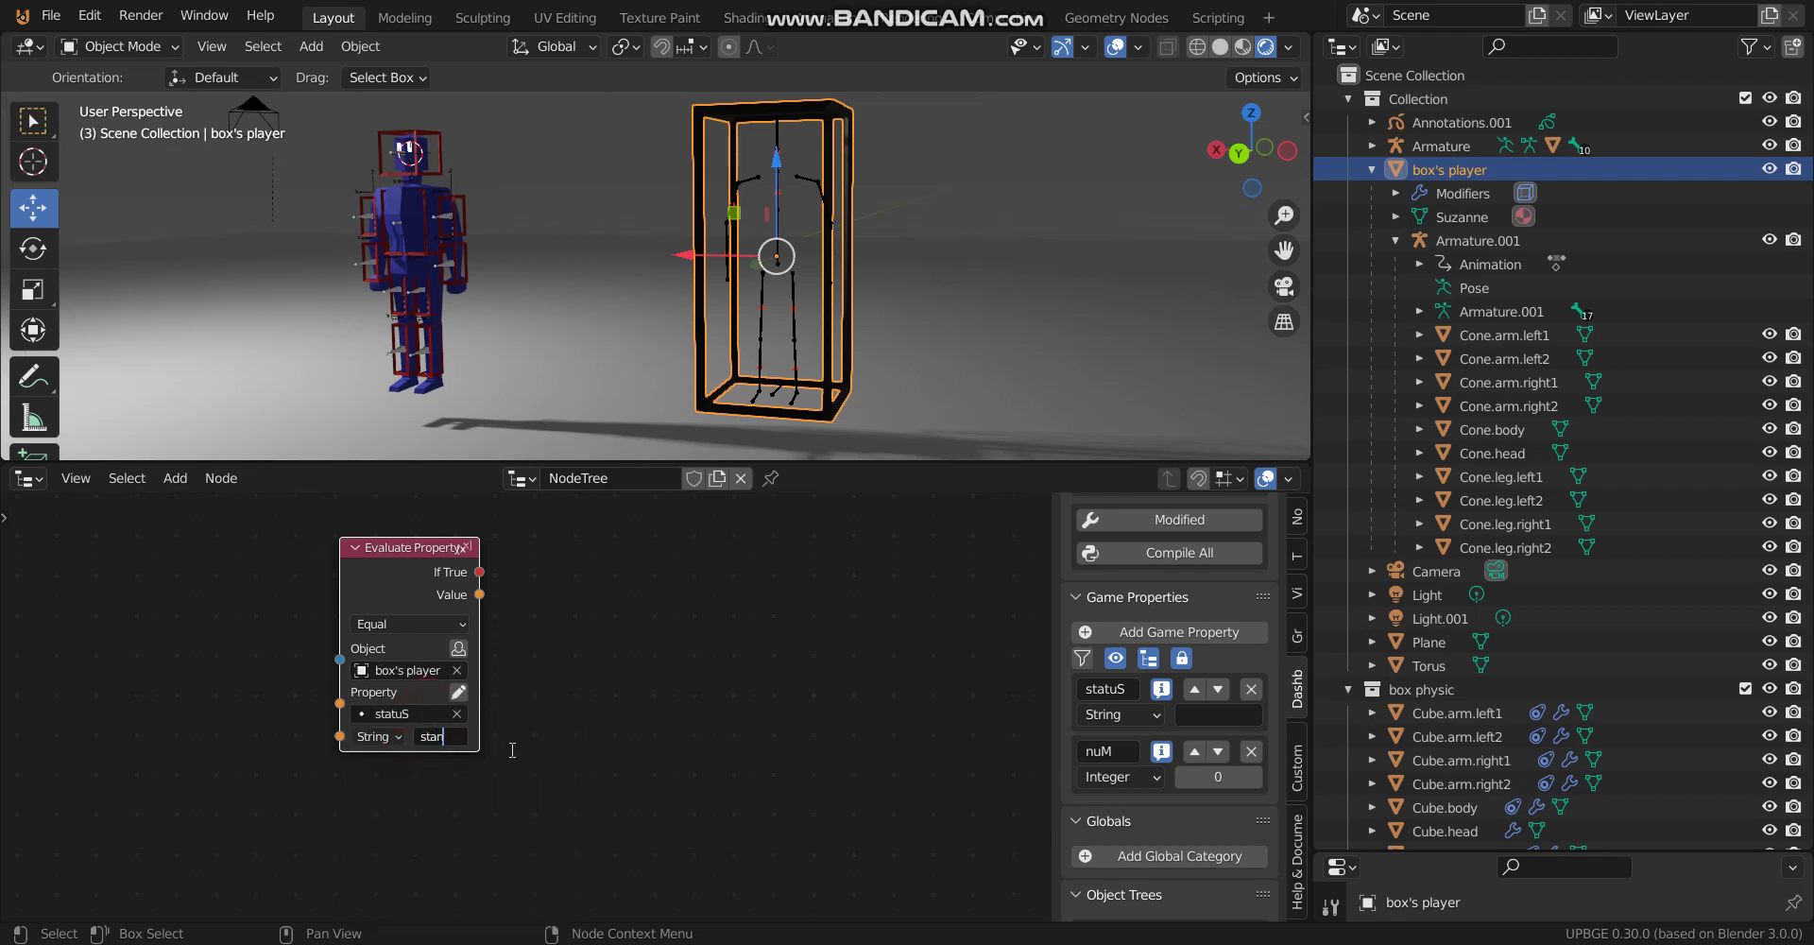
pyautogui.write('D')
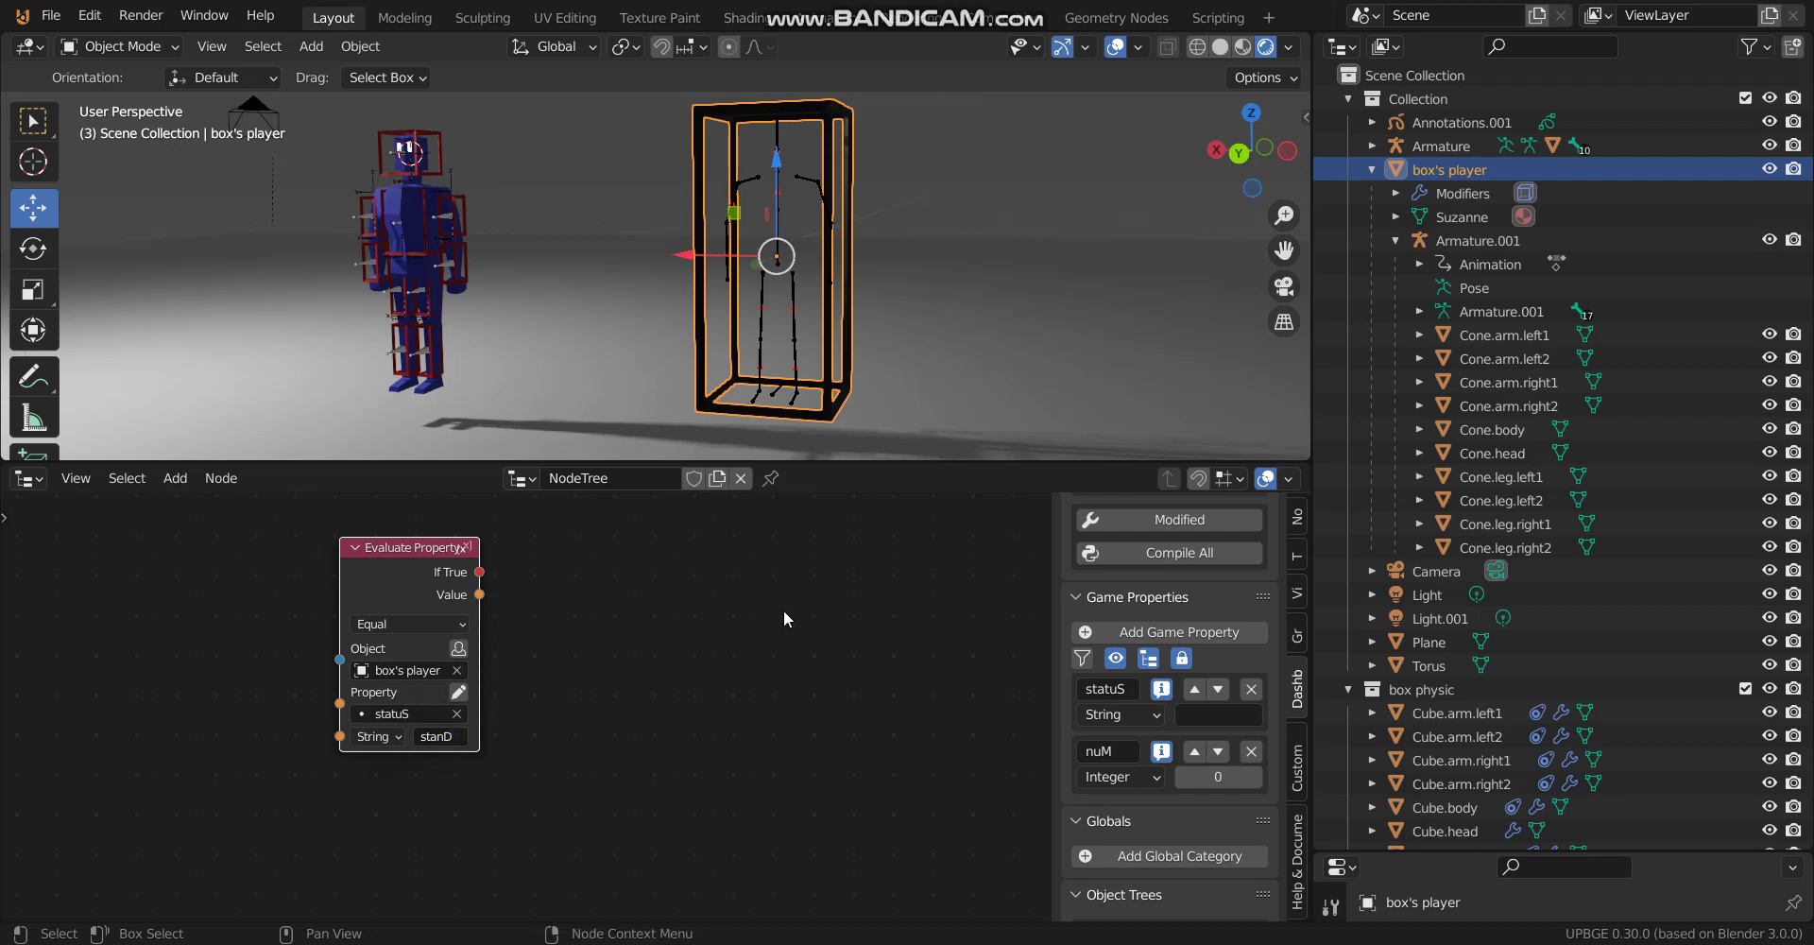